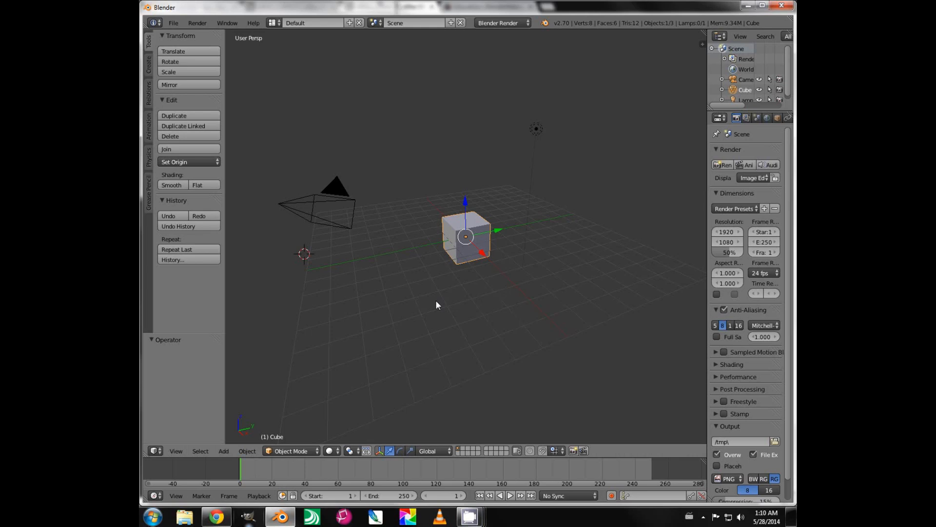
# Step: Snap the 3D cursor to the center of the scene
pyautogui.hotkey('shift', 's')
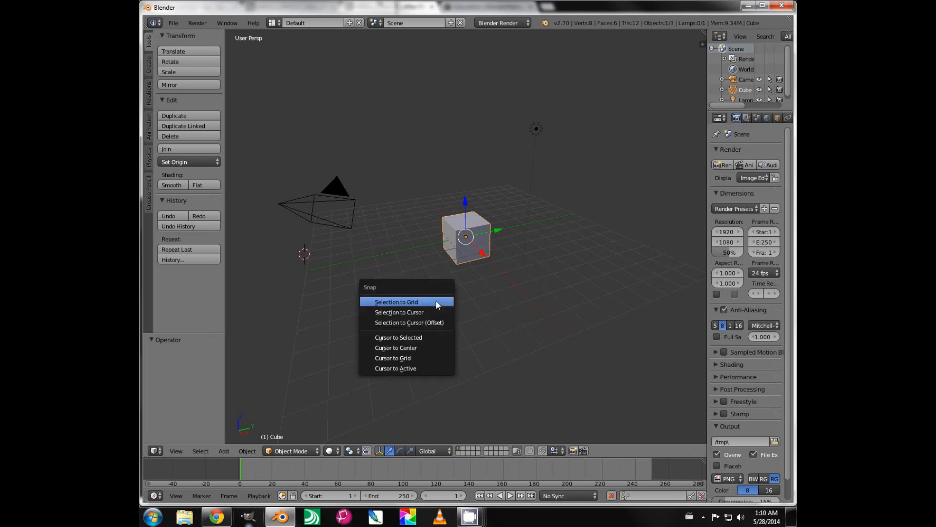
pyautogui.click(410, 354)
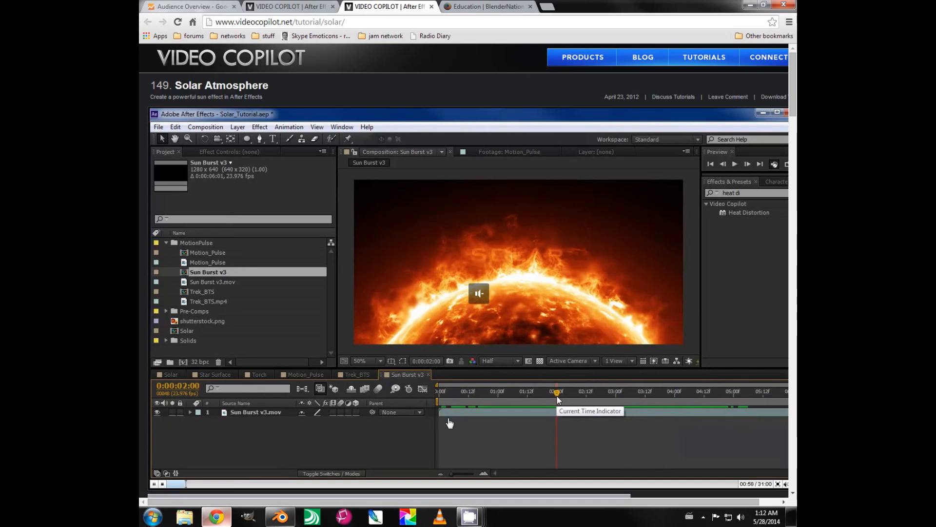
# Step: Switch from the browser back to Blender and delete the default cube
pyautogui.click(280, 519)
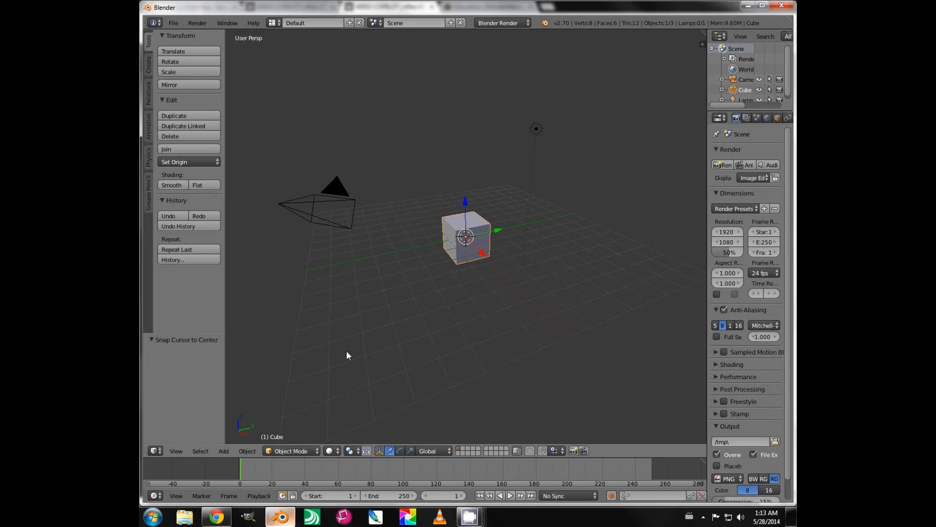
pyautogui.press('x')
pyautogui.click(452, 239)
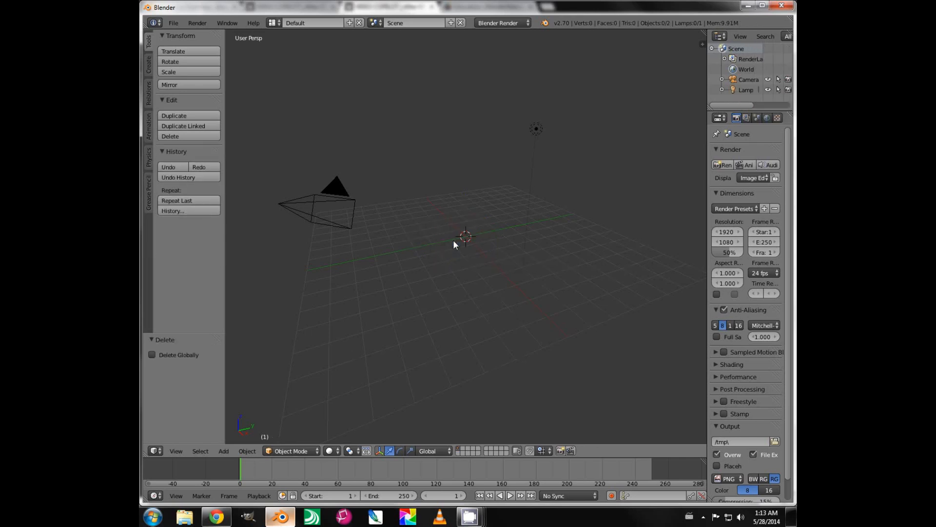
# Step: Add a UV sphere at the 3D cursor, shade it smooth and give it a level 2 subdivision surface
pyautogui.hotkey('shift', 'a')
pyautogui.moveTo(452, 239)
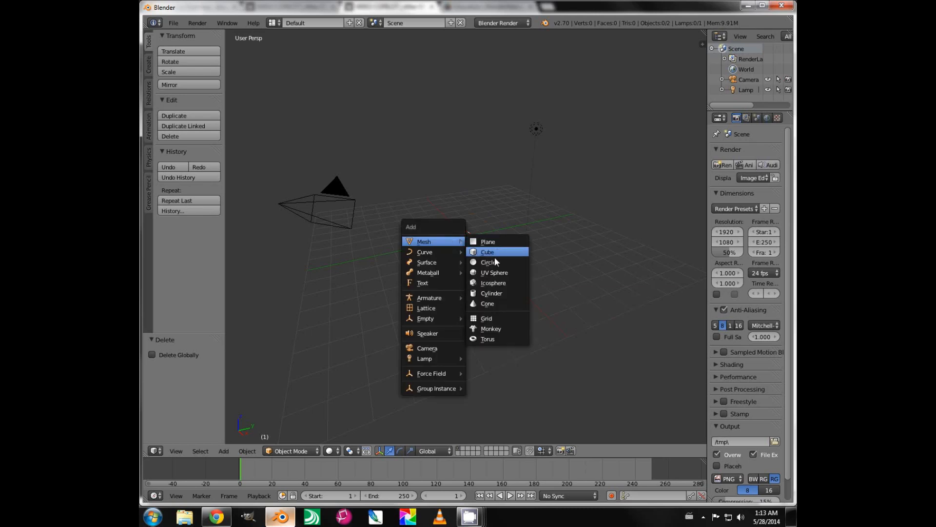
pyautogui.click(493, 270)
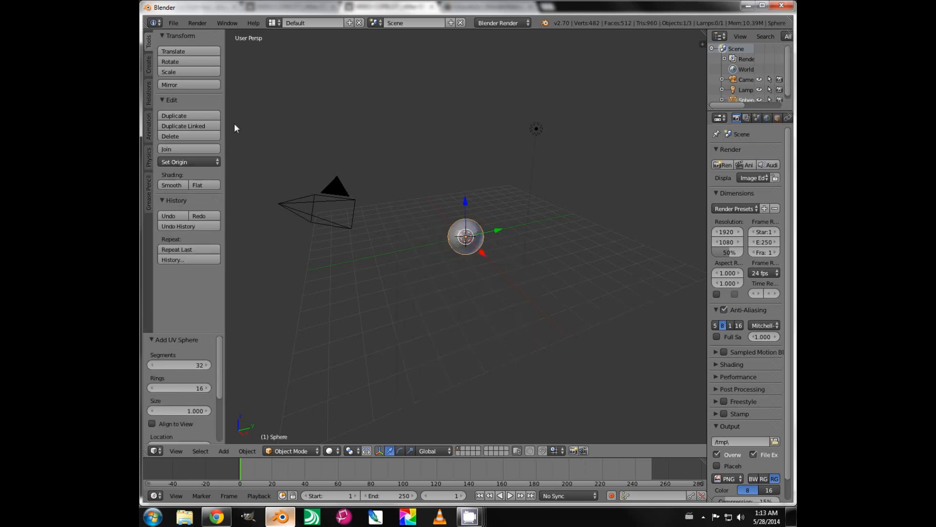
pyautogui.click(175, 188)
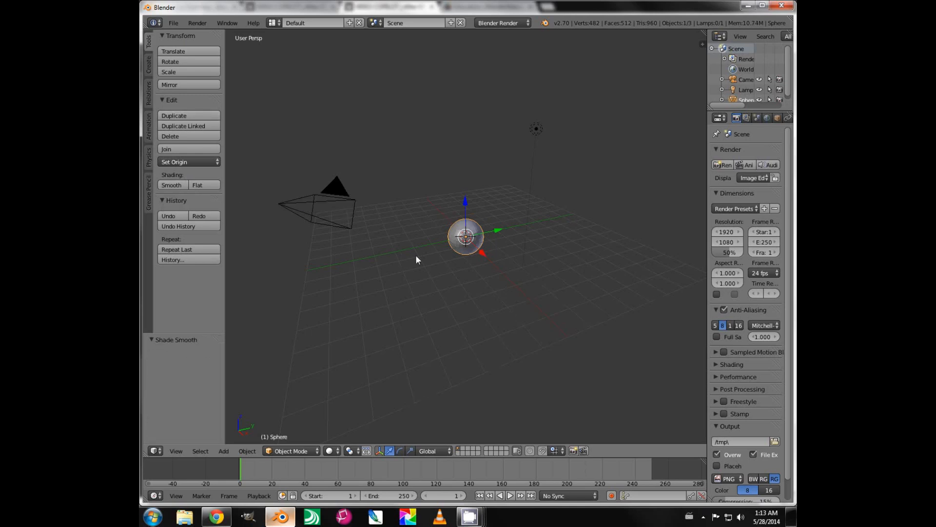
pyautogui.hotkey('ctrl', '2')
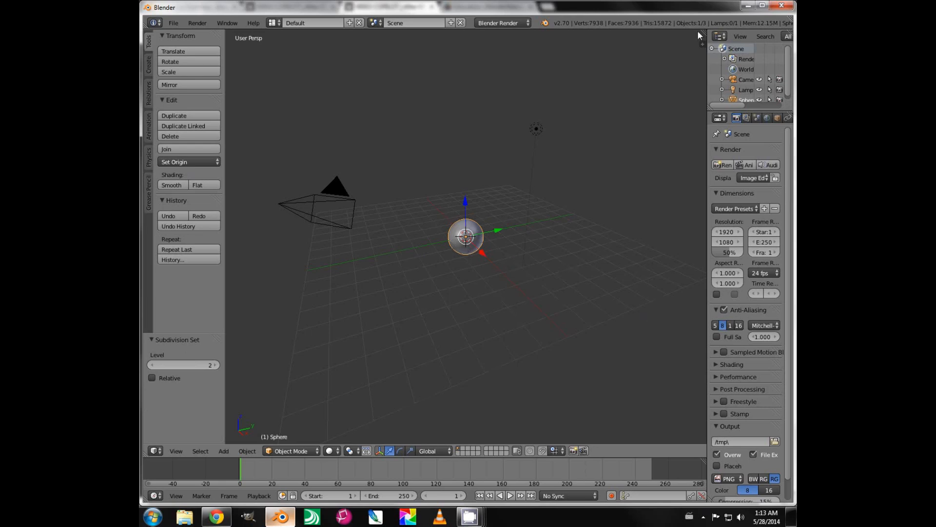
# Step: Open the 3D view's properties sidebar and look through its settings
pyautogui.moveTo(699, 44); pyautogui.dragTo(555, 63)
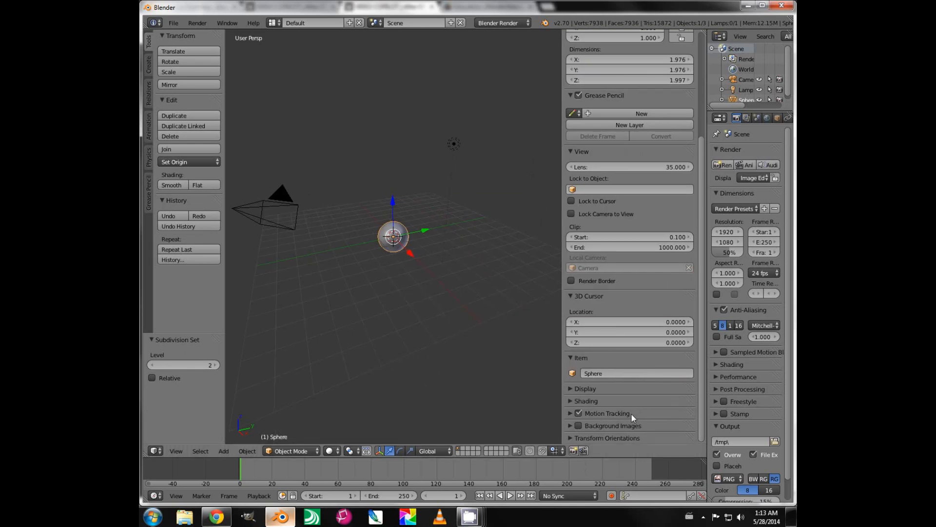
pyautogui.scroll(5, 631, 413)
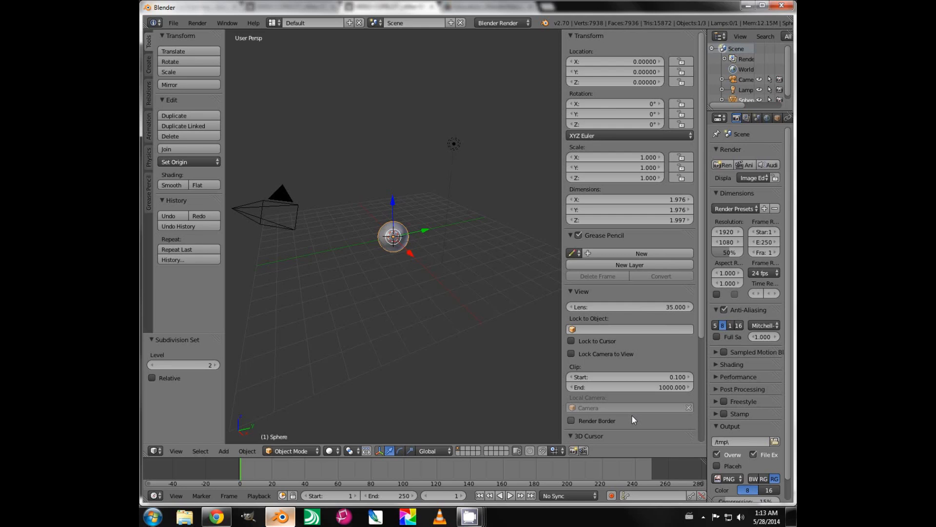
pyautogui.scroll(-6, 631, 415)
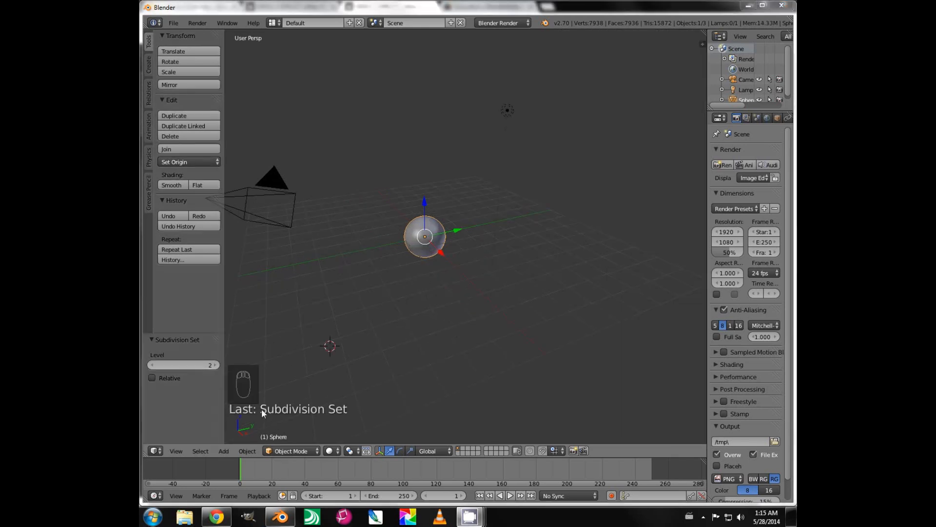
# Step: Select the sphere and align the camera to its front orthographic view
pyautogui.rightClick(421, 273)
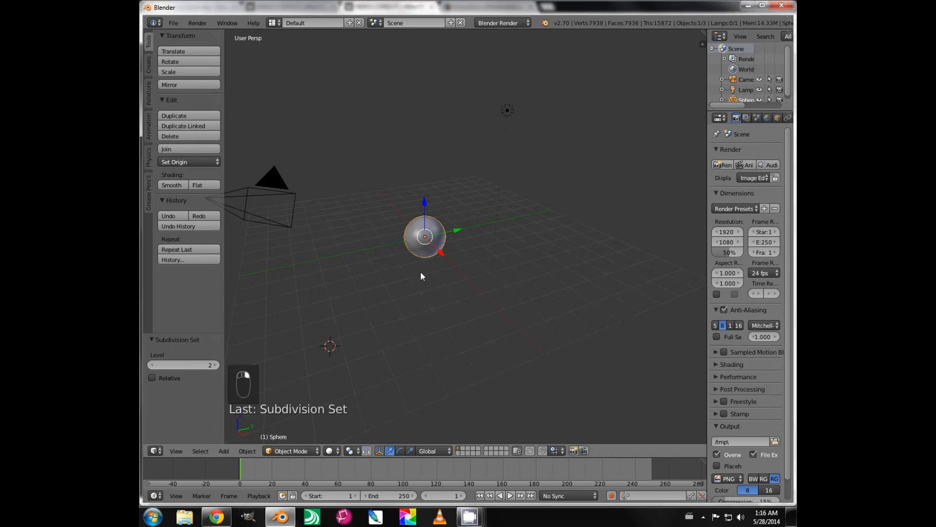
pyautogui.press('KP_1')
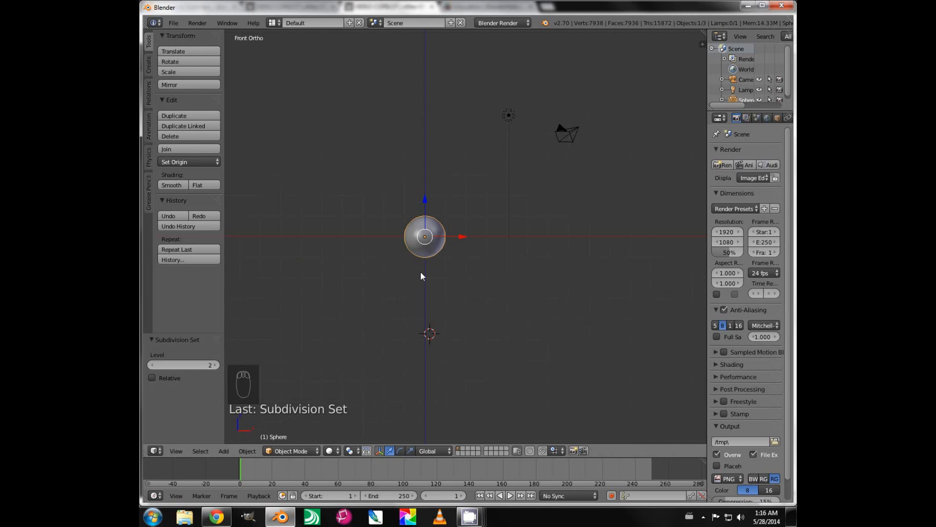
pyautogui.press('ctrl+alt+KP_0')
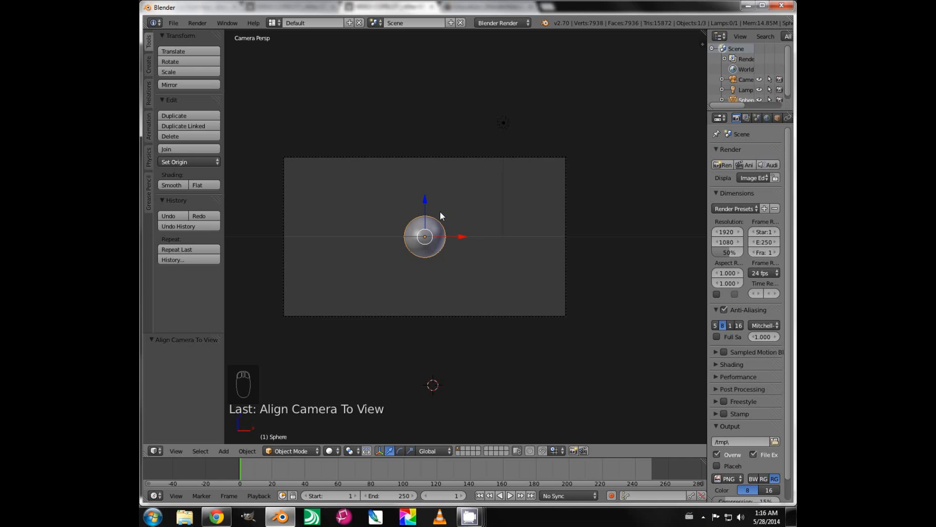
# Step: Enable Lock Camera to View and bring the camera closer until the sphere slightly exceeds the frame's height
pyautogui.press('n')
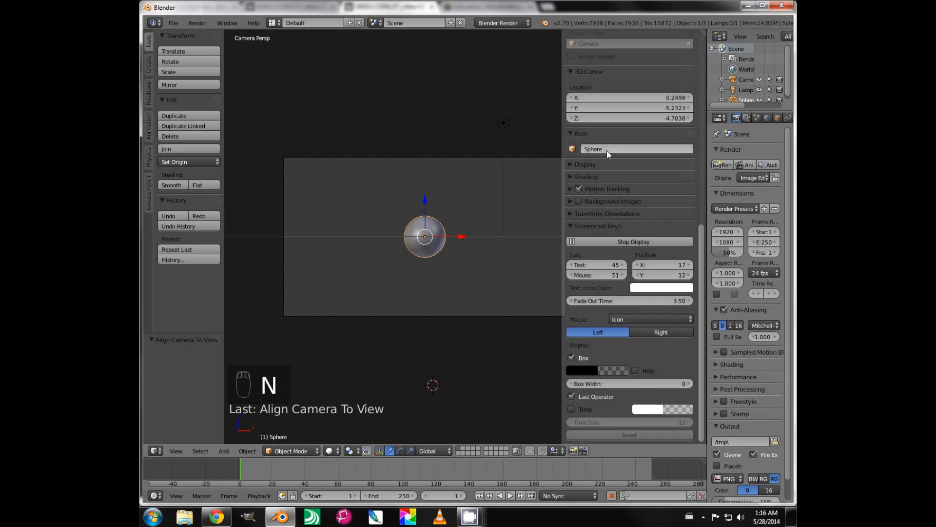
pyautogui.scroll(5, 606, 150)
pyautogui.click(571, 92)
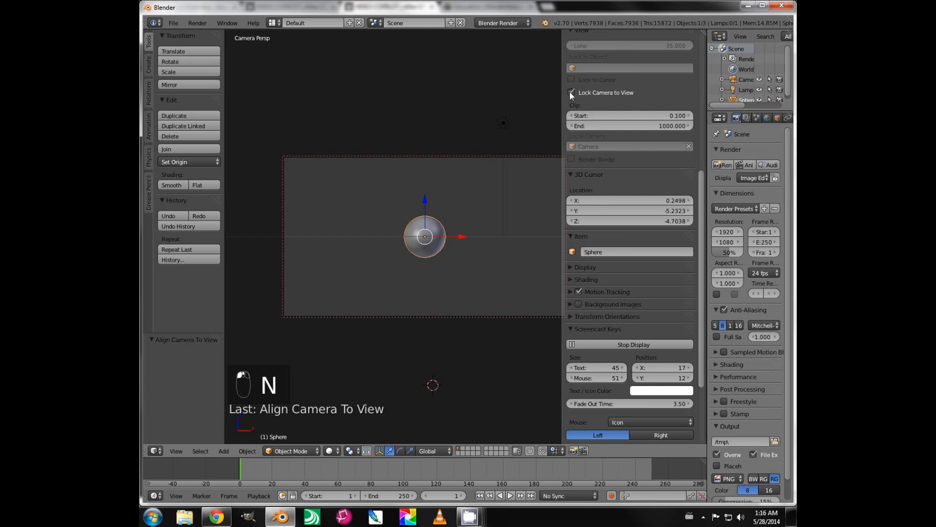
pyautogui.scroll(1, 443, 258)
pyautogui.scroll(4, 443, 255)
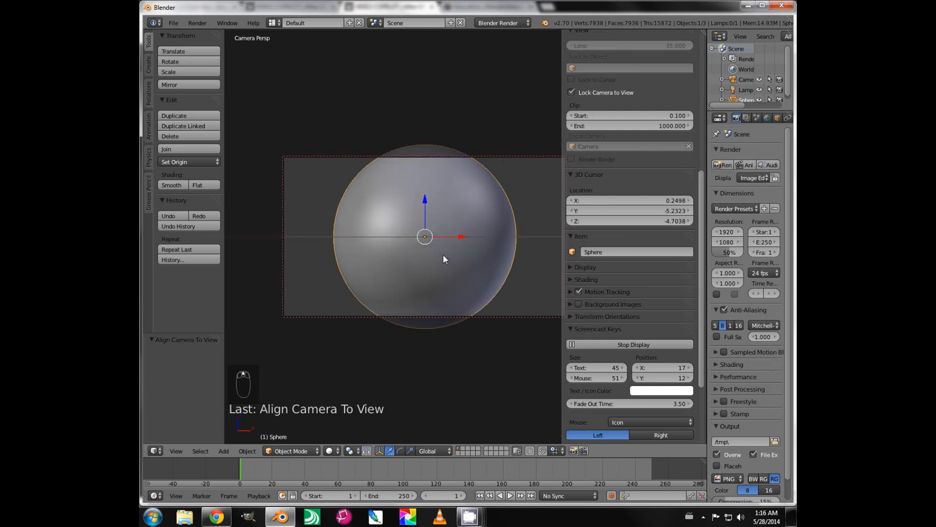
# Step: Raise the camera about 0.77 along Z so the sphere sits low in the frame, and turn off Lock Camera to View
pyautogui.rightClick(487, 315)
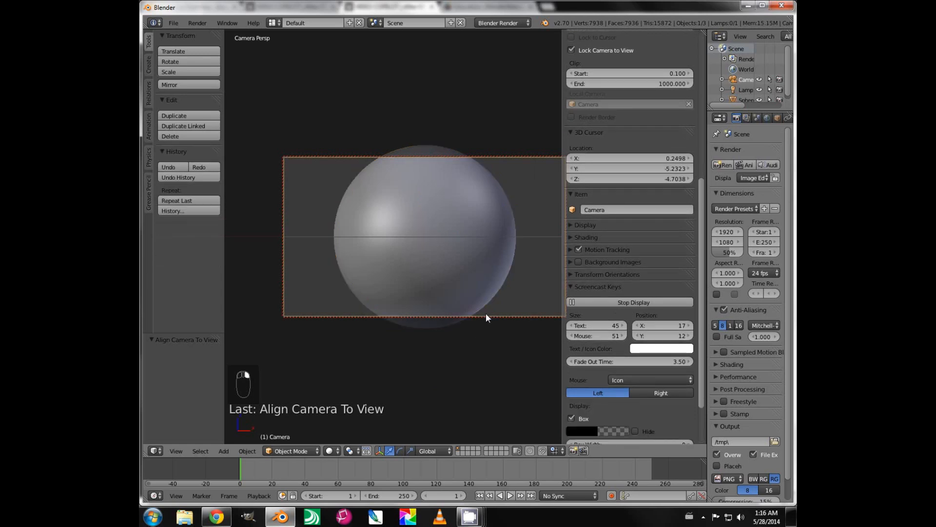
pyautogui.press('g')
pyautogui.press('z')
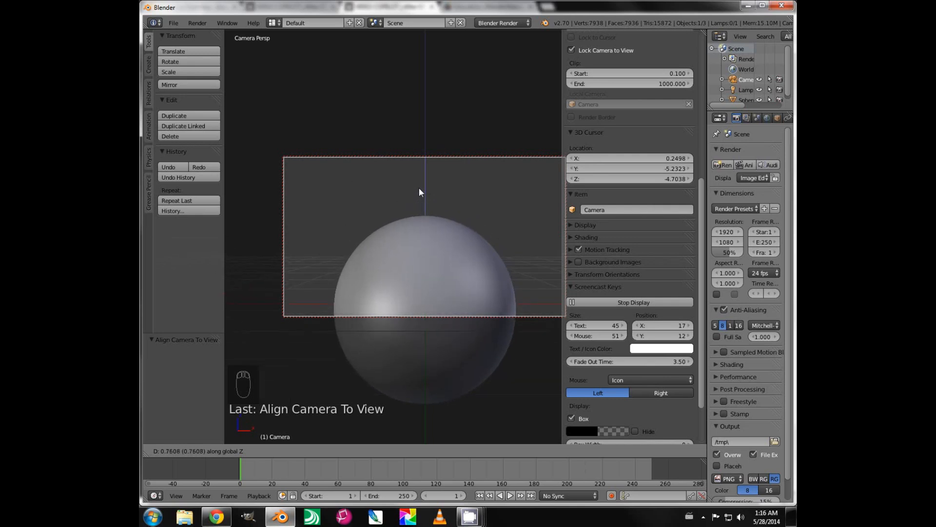
pyautogui.click(420, 193)
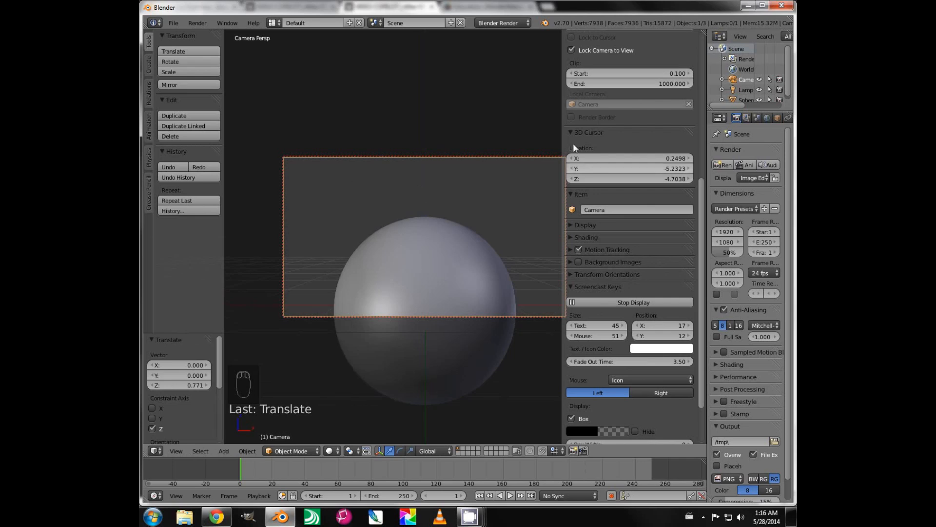
pyautogui.click(571, 50)
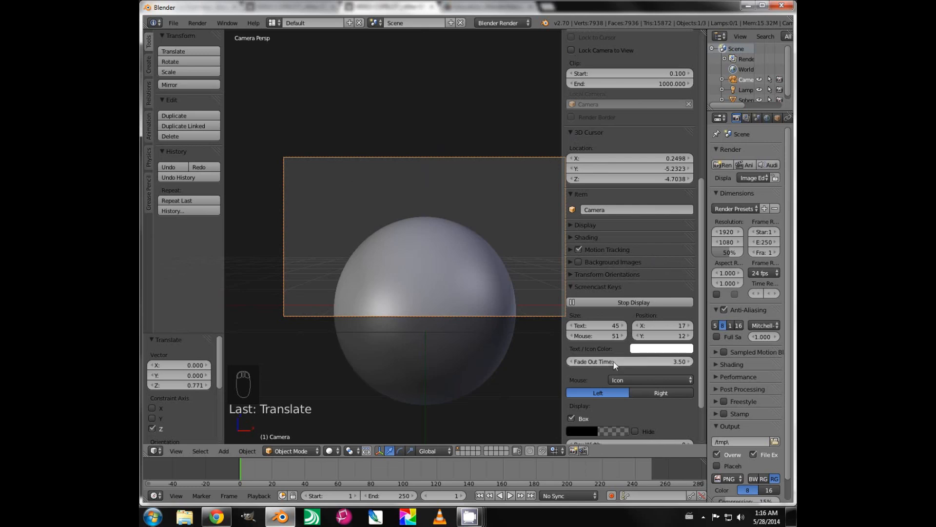
# Step: Set the Screencast Keys text size to 35 and hide the properties sidebar
pyautogui.scroll(-3, 607, 341)
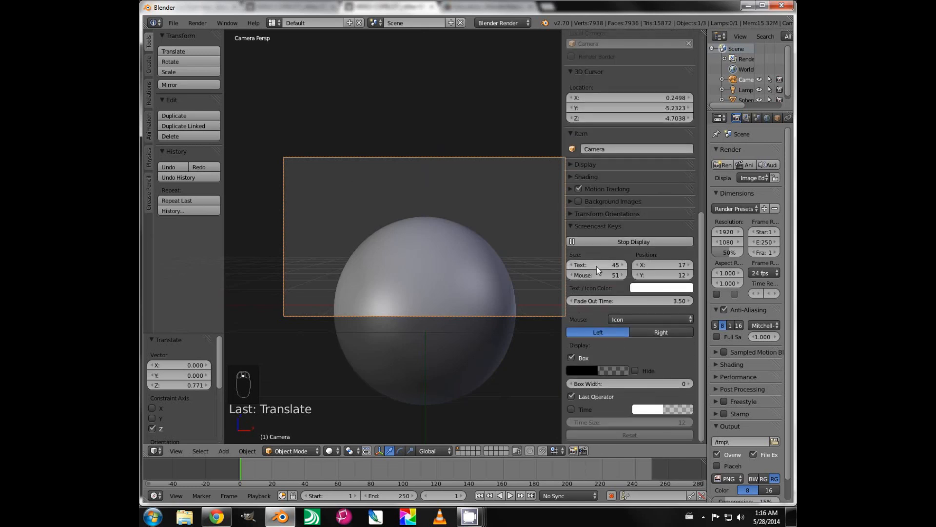
pyautogui.moveTo(596, 267); pyautogui.dragTo(586, 265)
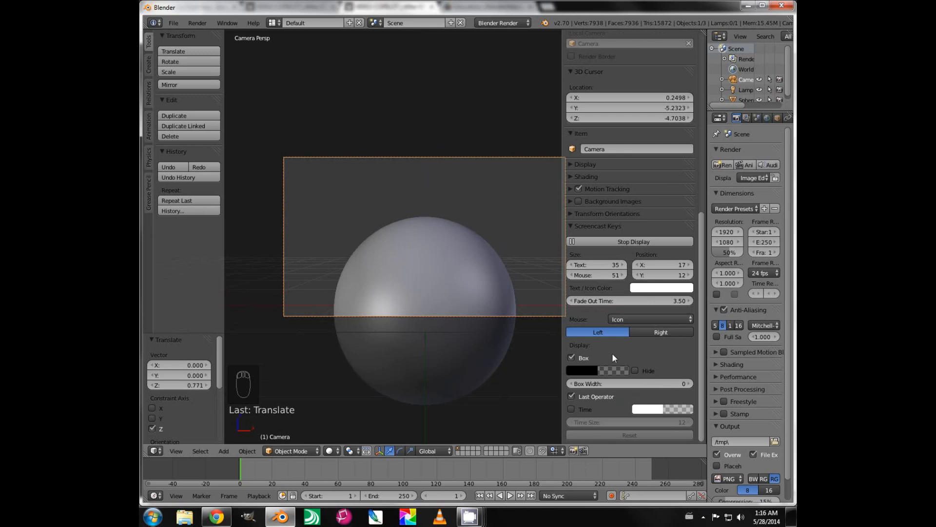
pyautogui.press('n')
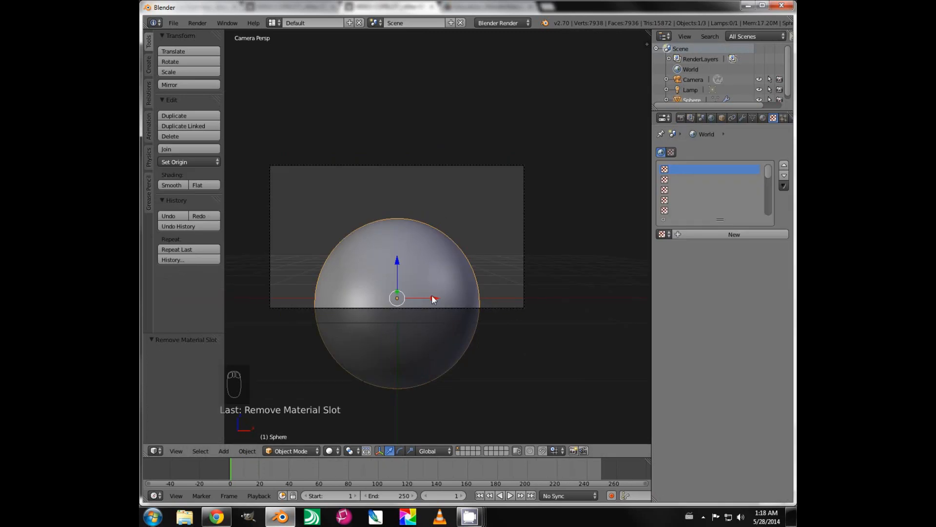
# Step: Duplicate the sphere three times, keeping every copy at the original's position
pyautogui.hotkey('shift', 'd')
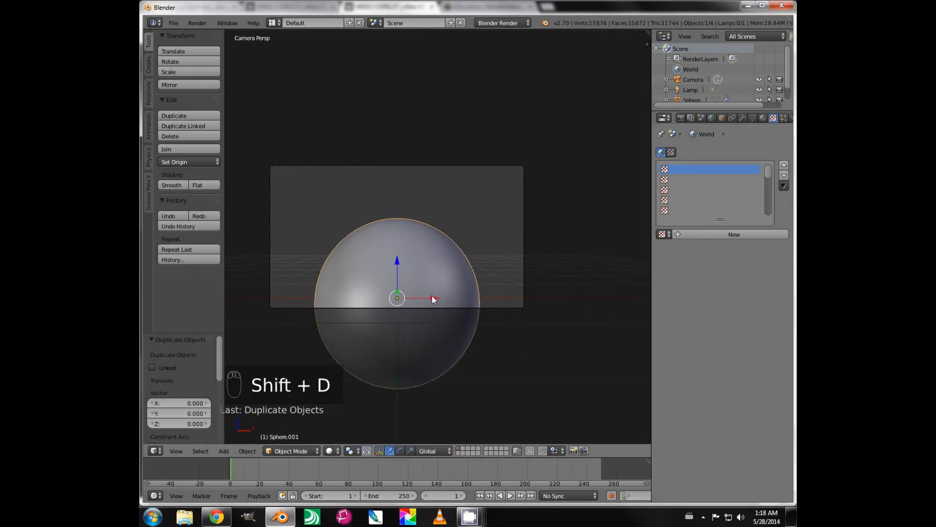
pyautogui.hotkey('shift', 'd')
pyautogui.click(432, 294)
pyautogui.hotkey('shift', 'd')
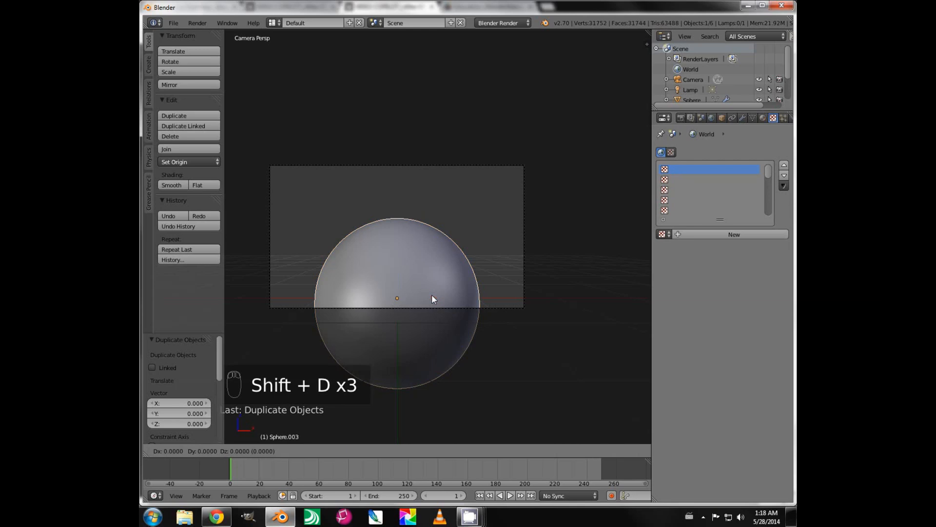
pyautogui.click(432, 295)
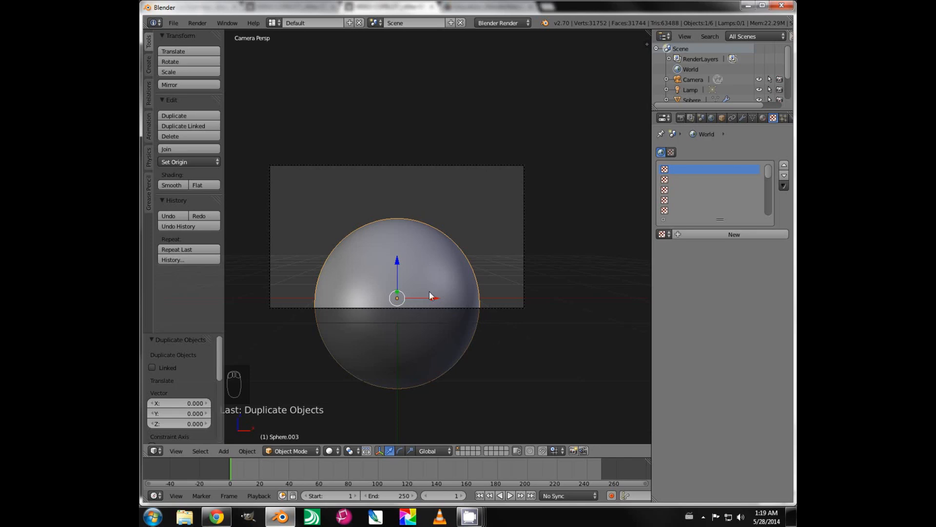
# Step: Move the three overlapping sphere duplicates one by one to the second, third and fourth layers
pyautogui.press('m')
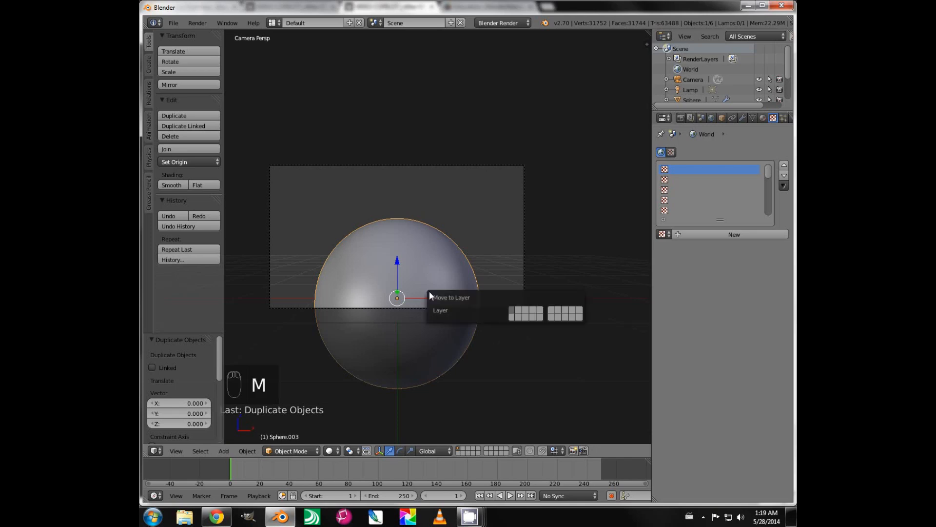
pyautogui.click(519, 310)
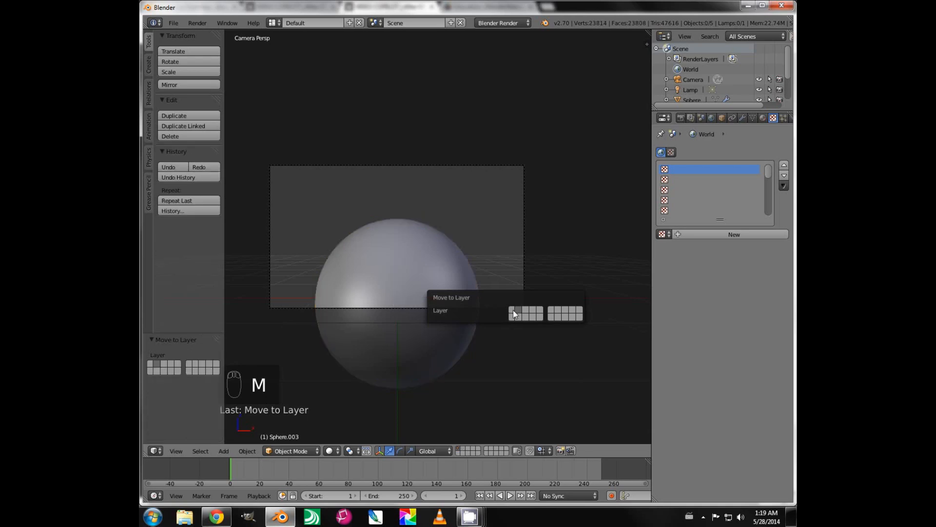
pyautogui.rightClick(409, 276)
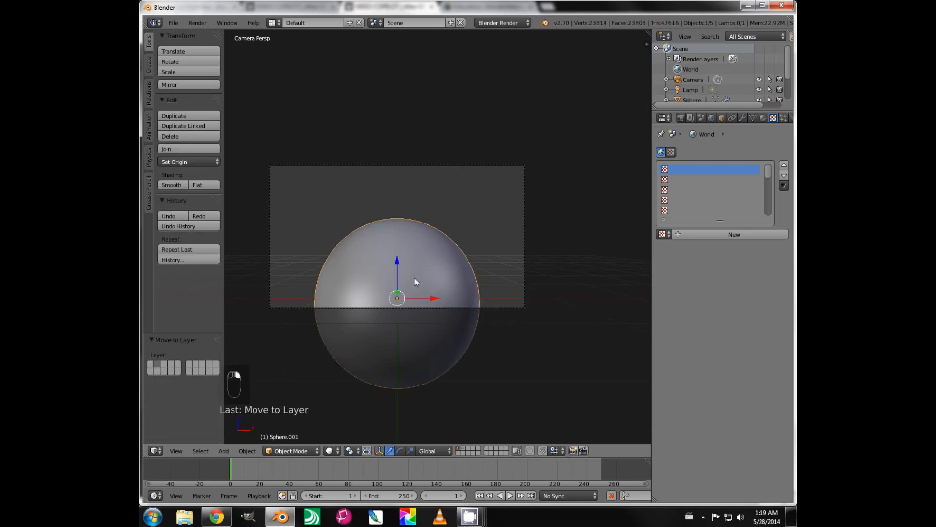
pyautogui.press('m')
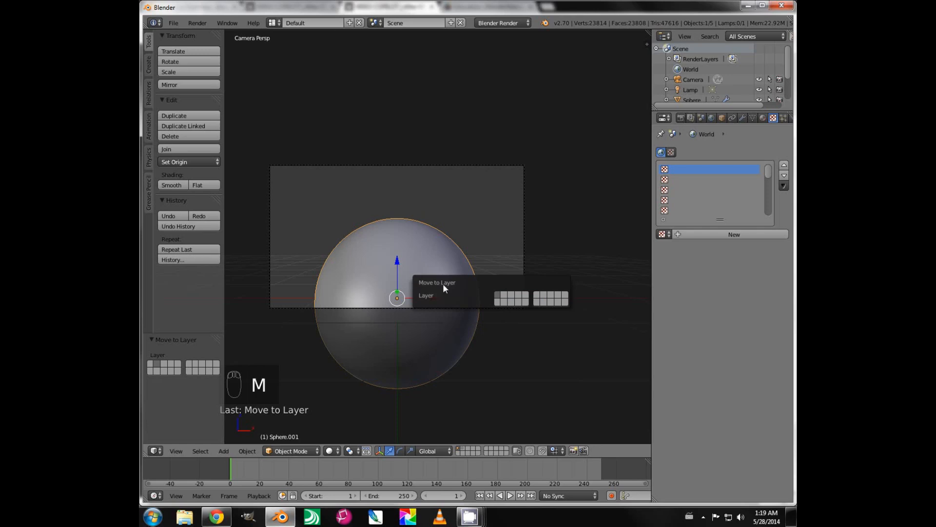
pyautogui.click(512, 295)
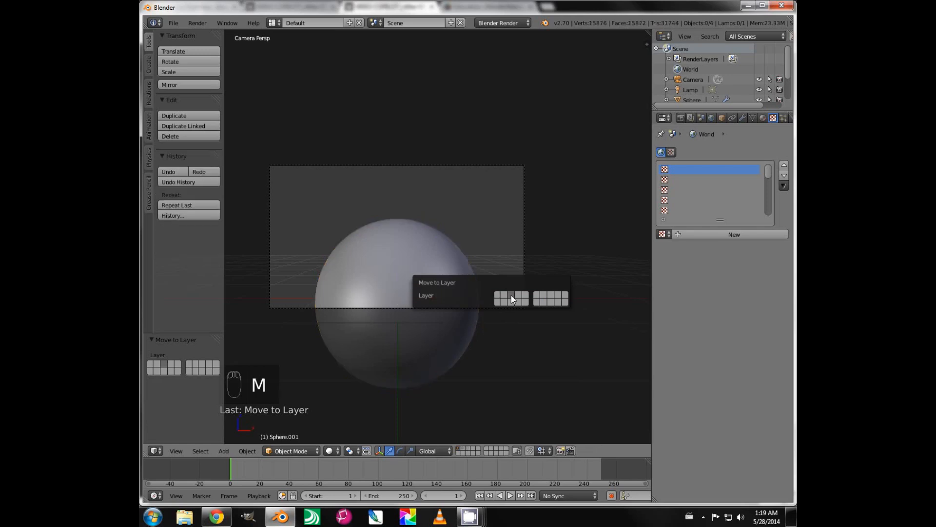
pyautogui.rightClick(390, 278)
pyautogui.press('m')
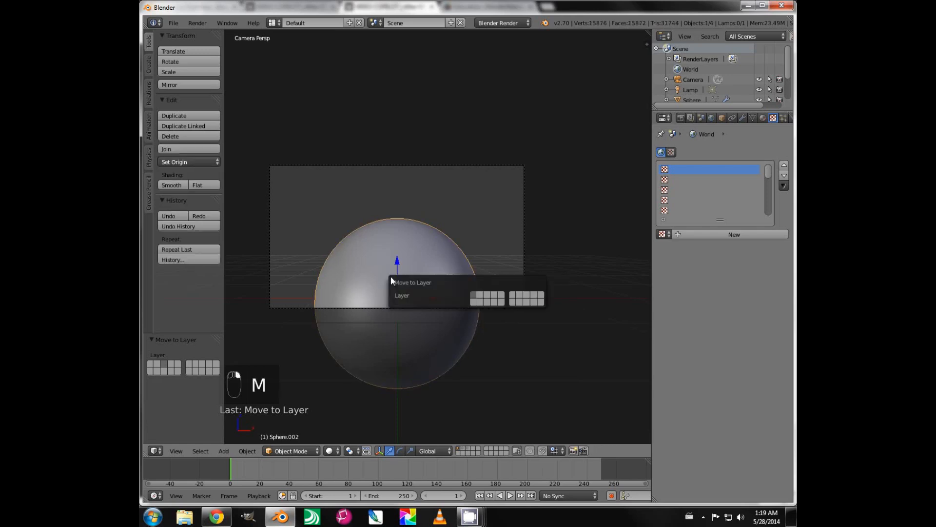
pyautogui.click(497, 298)
# Step: Select the original sphere on the first layer and lower it about 0.026 along Z
pyautogui.rightClick(356, 271)
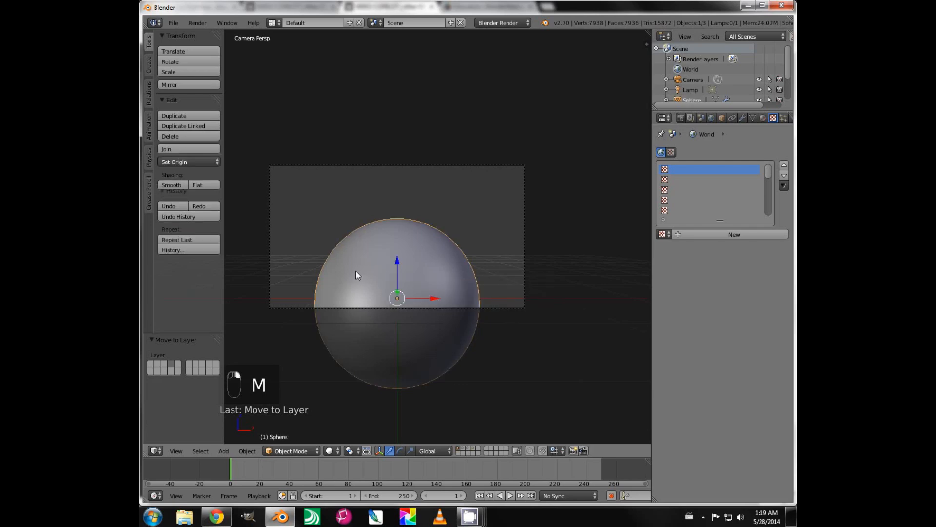
pyautogui.moveTo(400, 259)
pyautogui.mouseDown()
pyautogui.moveTo(379, 268)
pyautogui.moveTo(370, 289)
pyautogui.moveTo(402, 241)
pyautogui.moveTo(403, 257)
pyautogui.mouseUp()
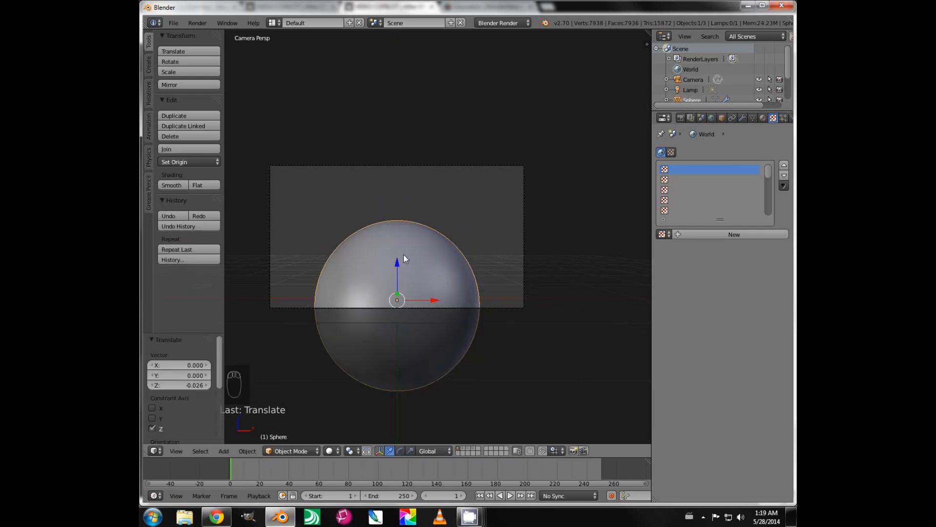
# Step: Undo the last Z move of the original sphere and return to viewing the first layer
pyautogui.hotkey('ctrl', 'z')
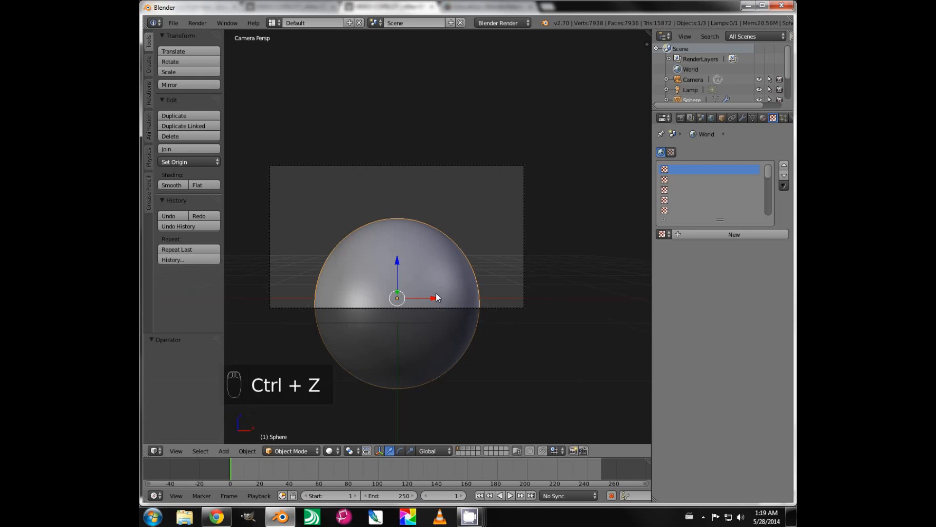
pyautogui.click(467, 449)
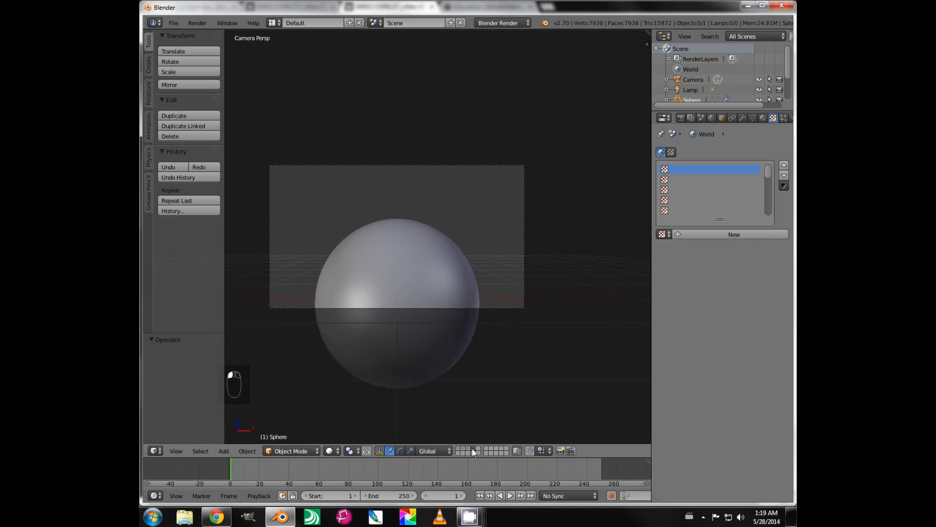
pyautogui.click(458, 449)
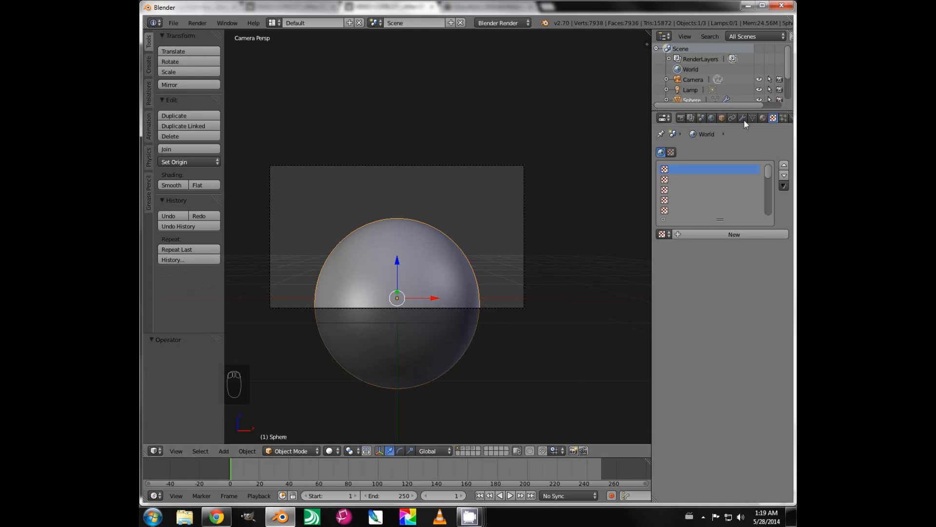
# Step: Rename the first-layer sphere object as Base
pyautogui.click(721, 118)
pyautogui.click(694, 153)
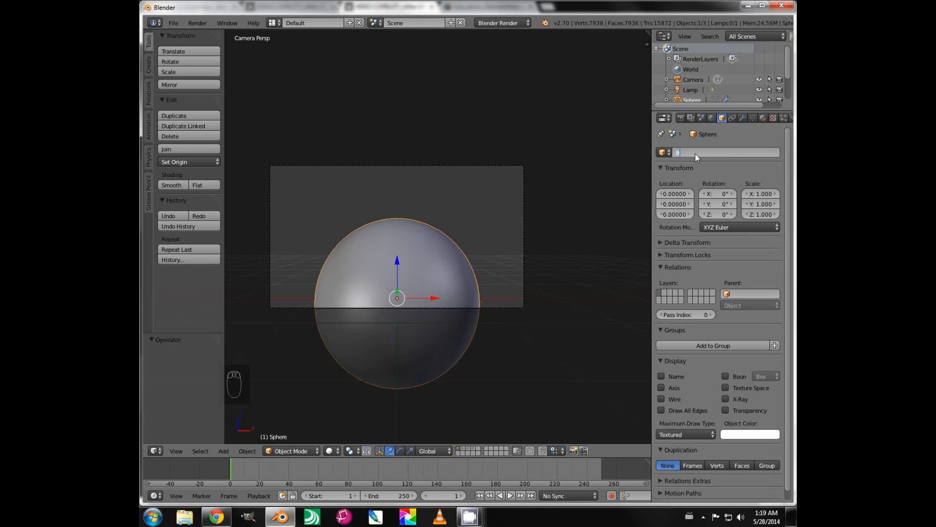
pyautogui.press('Return')
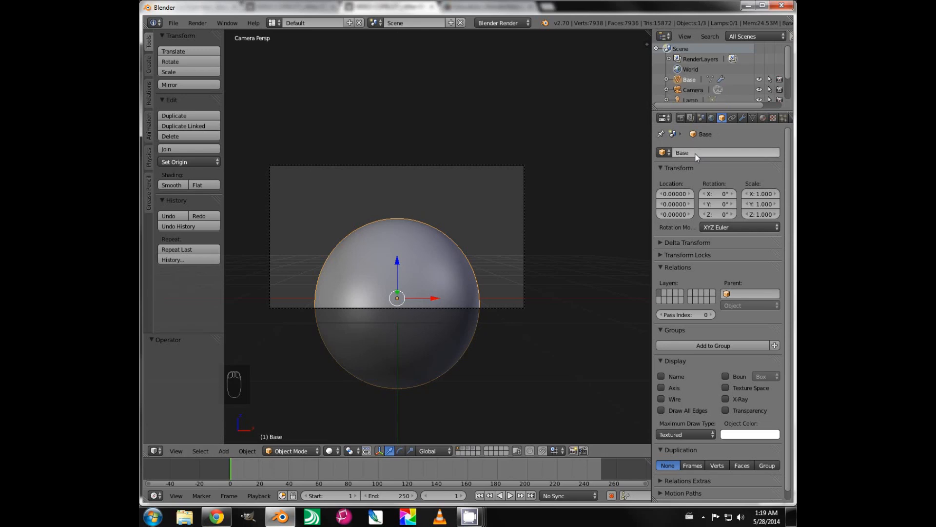
# Step: Assign the existing material named Material to the Base sphere
pyautogui.click(762, 118)
pyautogui.click(663, 185)
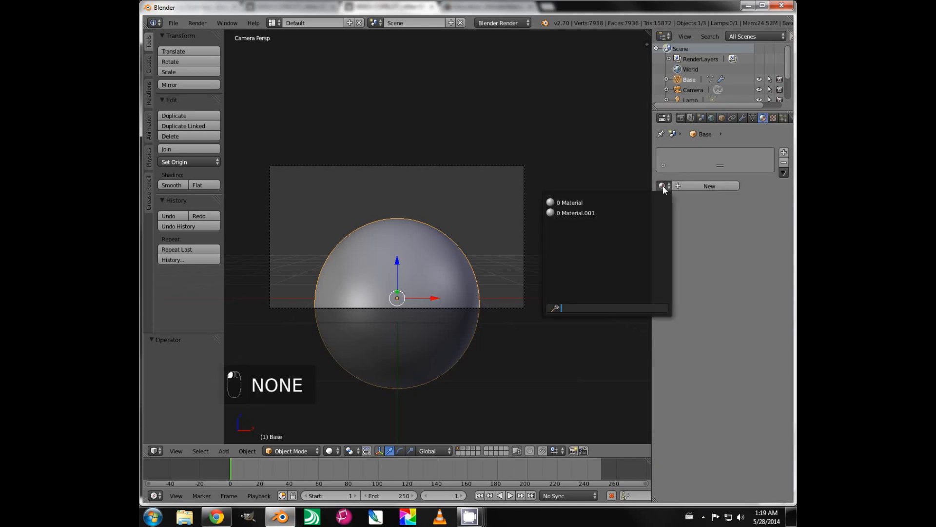
pyautogui.click(591, 202)
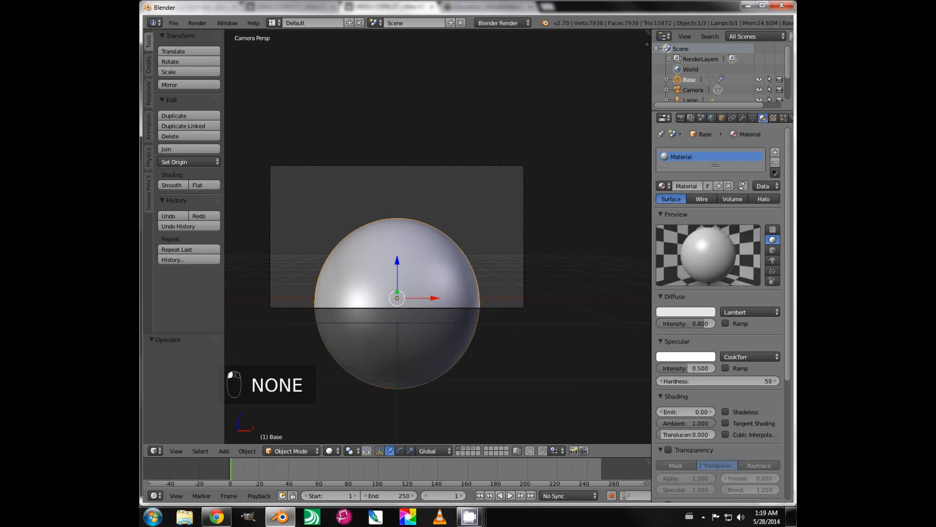
# Step: Rename the Base sphere's material as Base and set its diffuse intensity to 1.000
pyautogui.click(687, 186)
pyautogui.write('Ba')
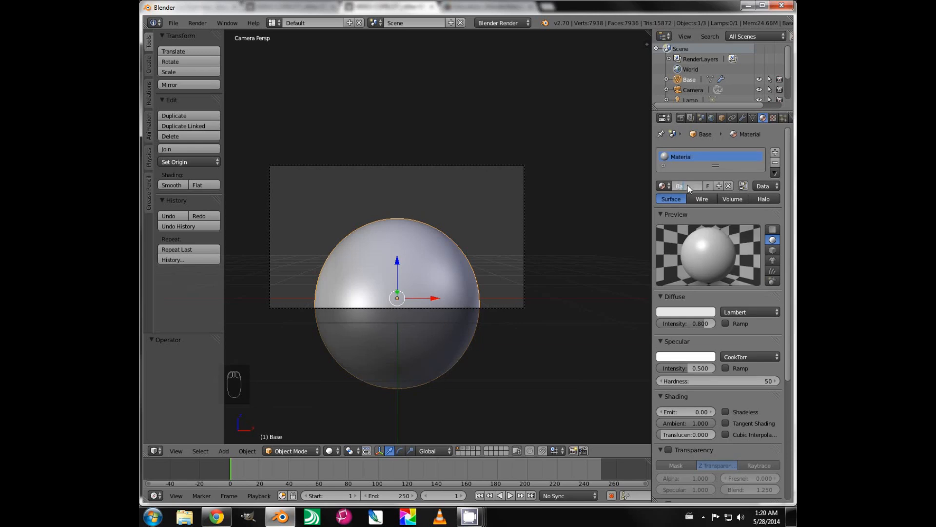
pyautogui.write('se')
pyautogui.press('Return')
pyautogui.moveTo(699, 325); pyautogui.dragTo(715, 323)
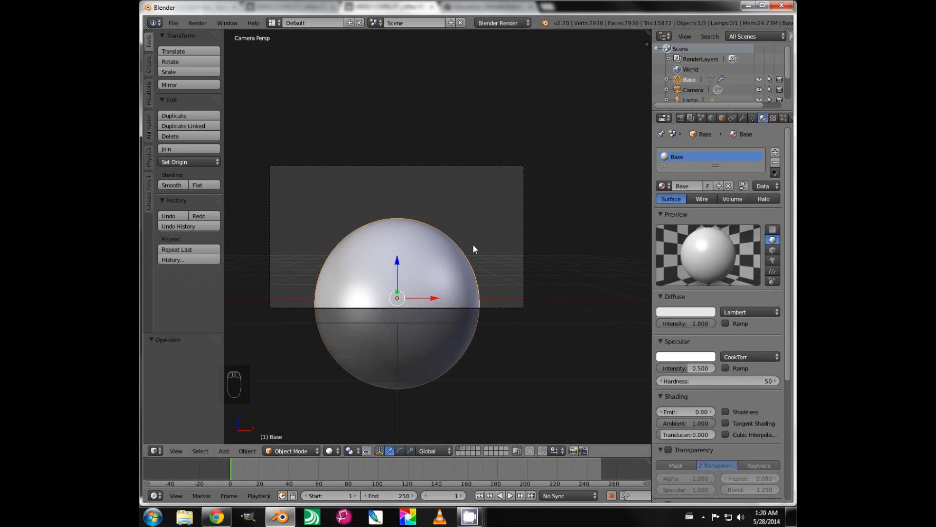
# Step: Select the sphere on the second layer and rename the object as surface
pyautogui.click(461, 448)
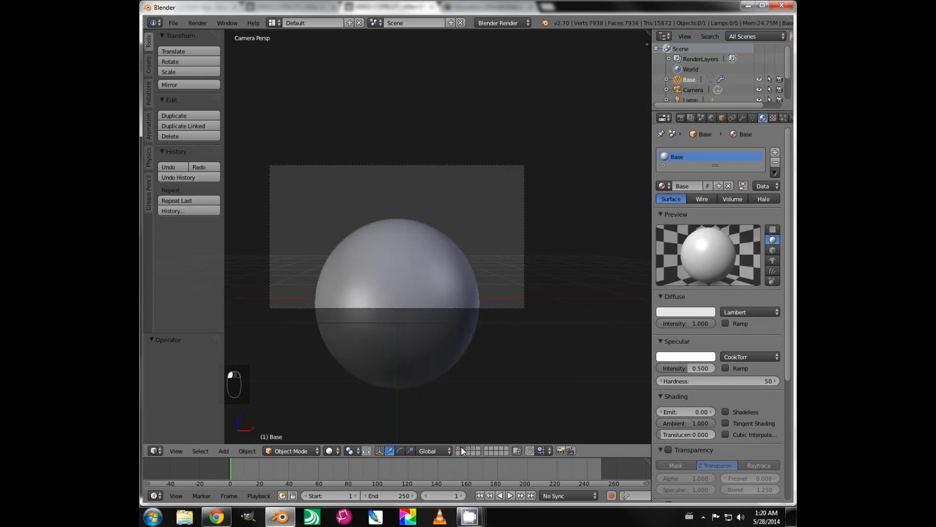
pyautogui.rightClick(398, 261)
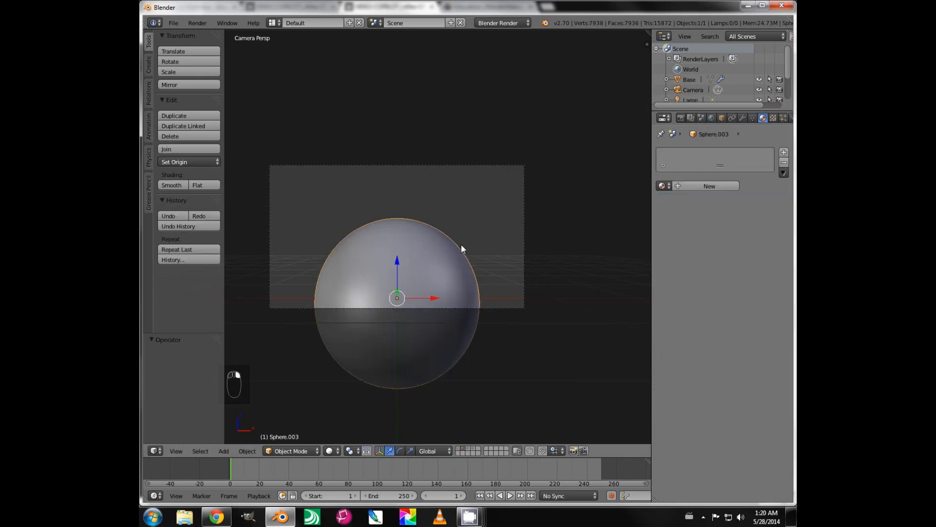
pyautogui.click(723, 118)
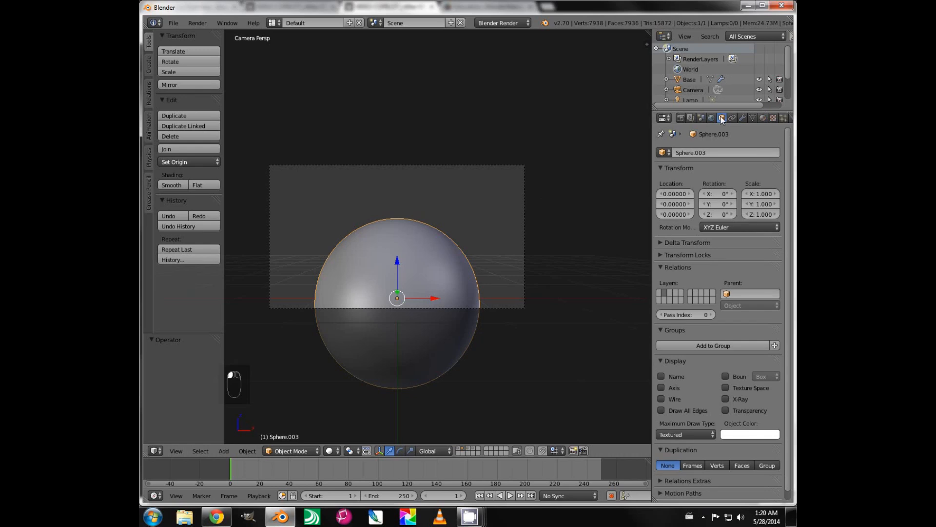
pyautogui.click(697, 153)
pyautogui.press('Return')
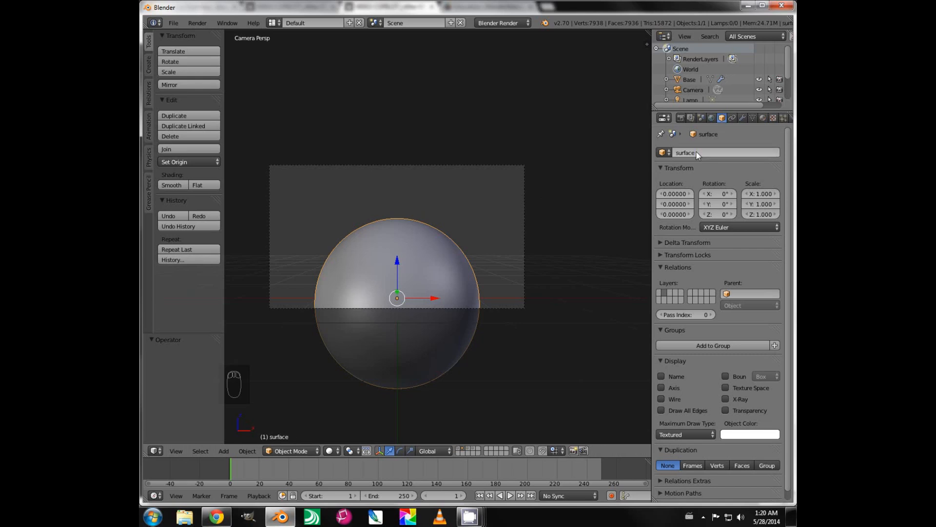
# Step: Assign the existing Material.001 to the surface sphere
pyautogui.click(763, 118)
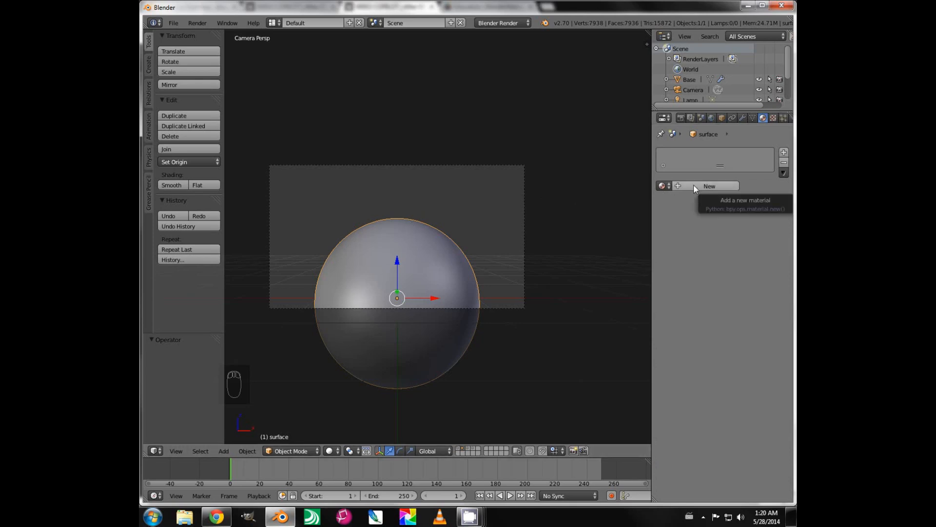
pyautogui.click(664, 186)
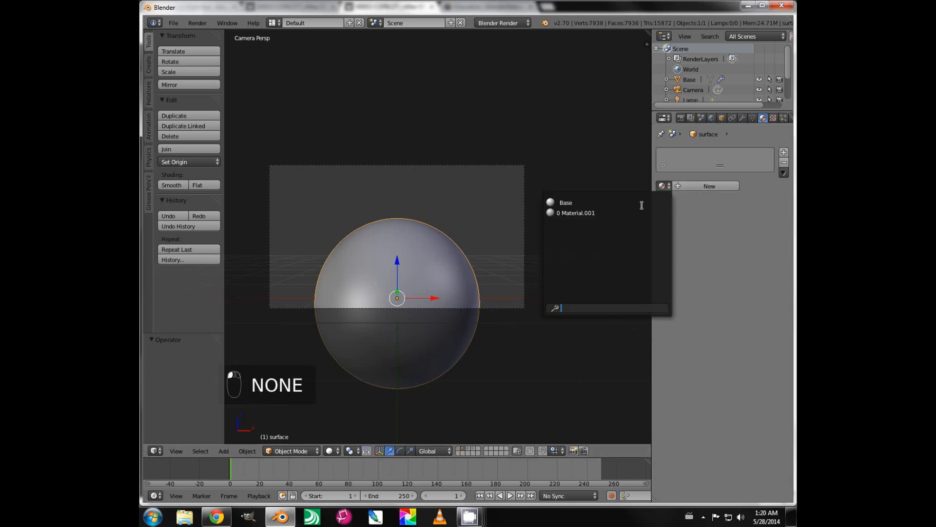
pyautogui.click(585, 211)
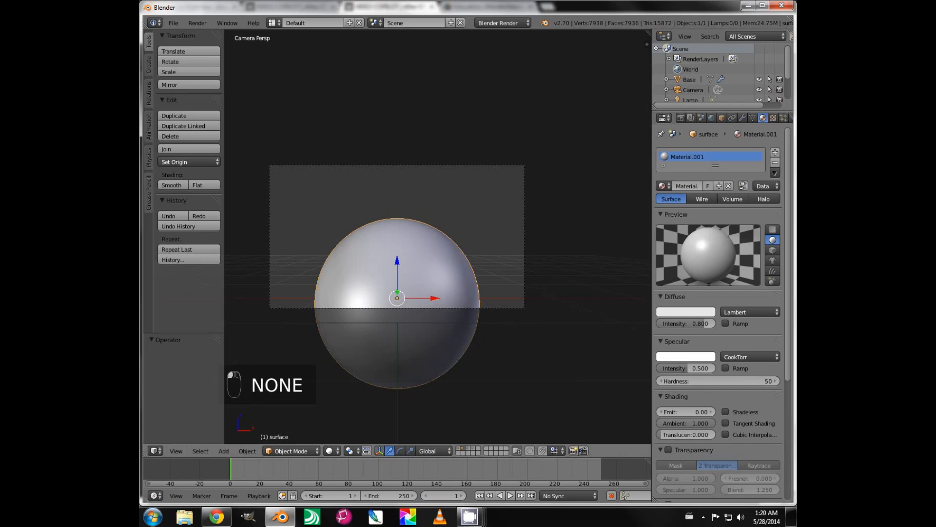
# Step: Rename the surface sphere's material as surface and set its specular intensity to 0
pyautogui.click(684, 186)
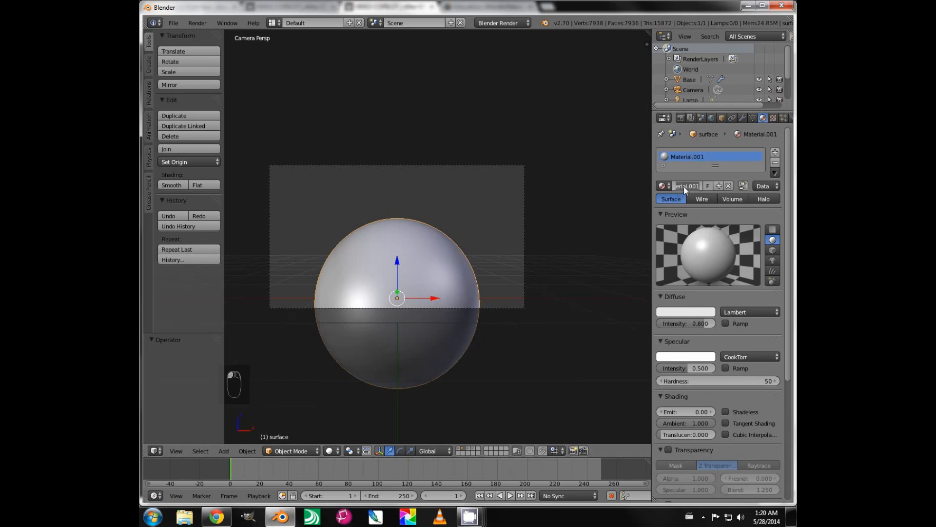
pyautogui.write('surface')
pyautogui.press('Return')
pyautogui.moveTo(689, 368); pyautogui.dragTo(661, 368)
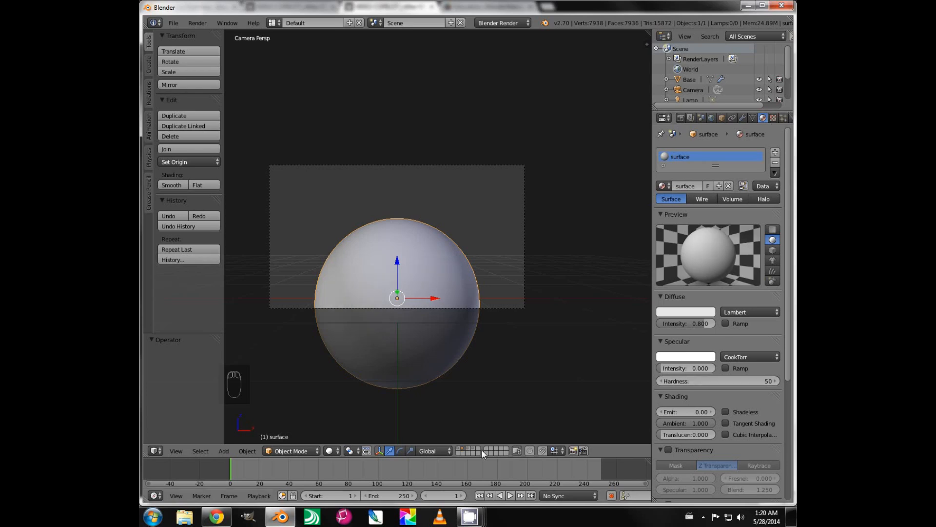
# Step: Show the first layer and set the emission of the still active surface material to 0.70
pyautogui.click(458, 447)
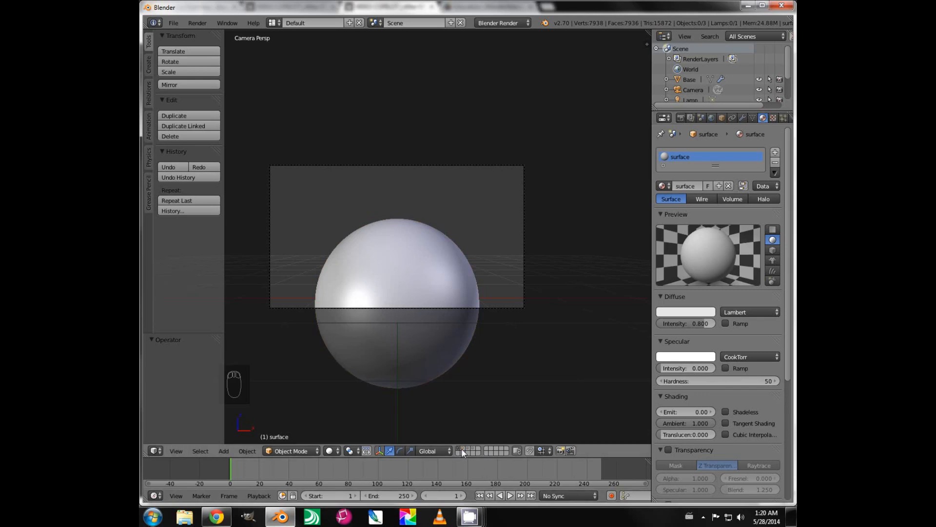
pyautogui.scroll(-2, 708, 355)
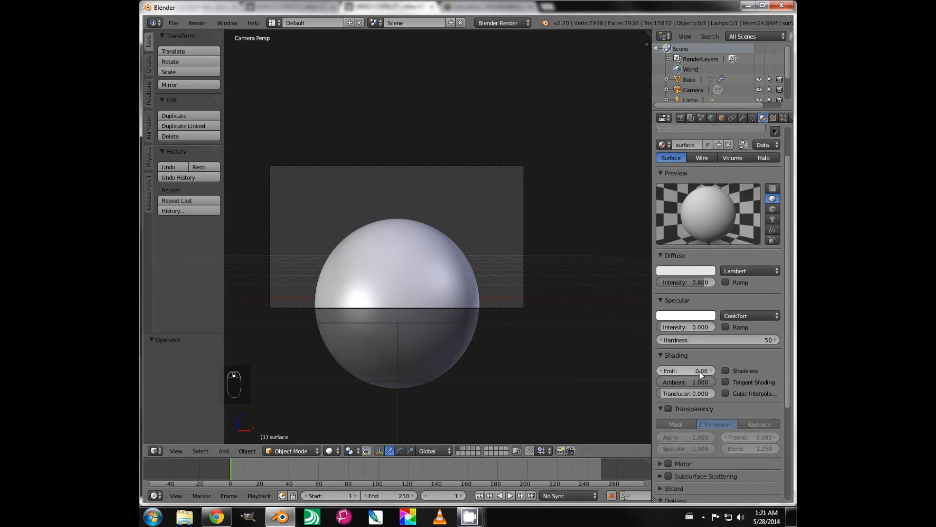
pyautogui.click(692, 372)
pyautogui.moveTo(673, 372); pyautogui.dragTo(667, 371)
pyautogui.write('7')
pyautogui.press('Return')
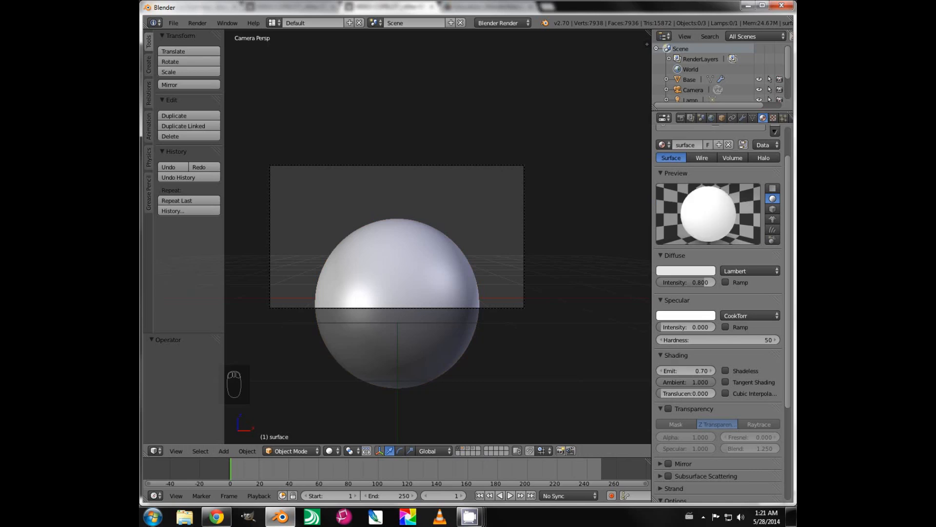
# Step: Raise the surface material's emission in small increments to 0.80
pyautogui.click(710, 371)
pyautogui.click(710, 371)
pyautogui.click(711, 371)
pyautogui.click(710, 371)
pyautogui.click(710, 371)
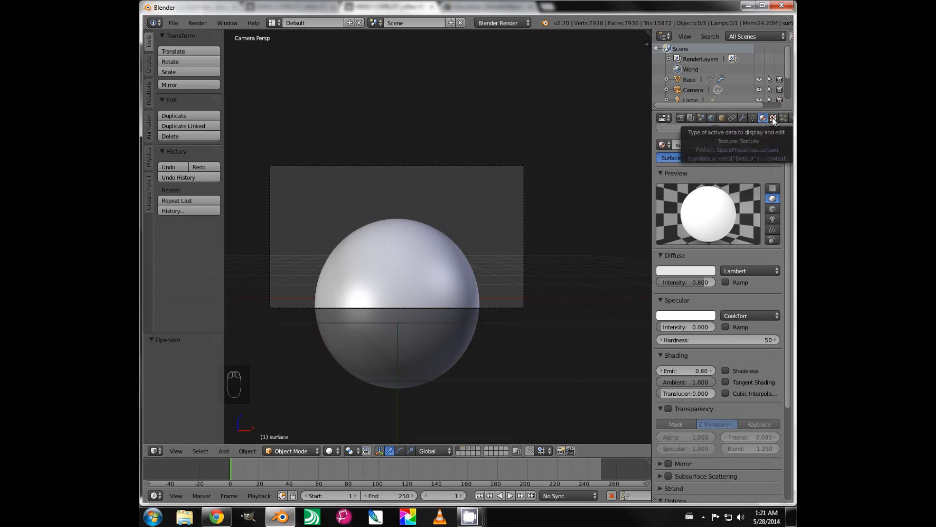
# Step: Select the Base sphere on the first layer and set its material's specular intensity to 0
pyautogui.click(457, 447)
pyautogui.rightClick(435, 279)
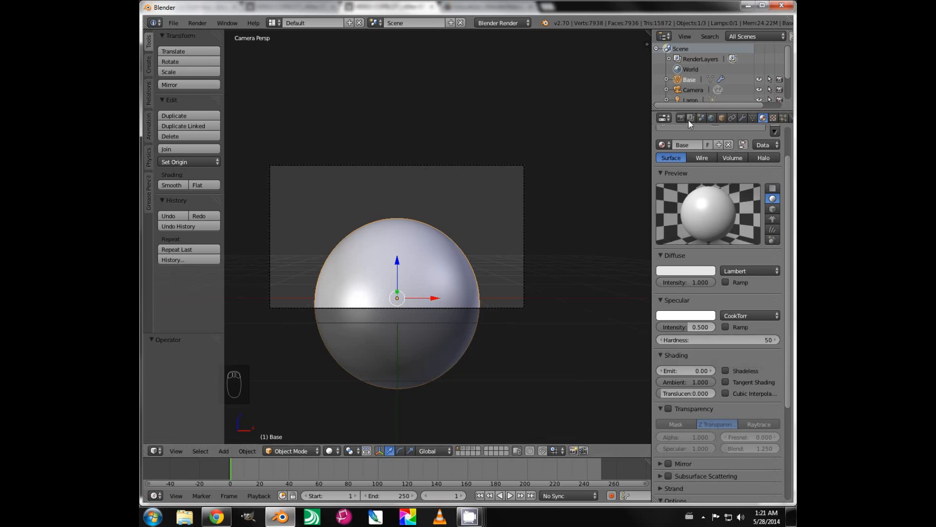
pyautogui.scroll(2, 722, 187)
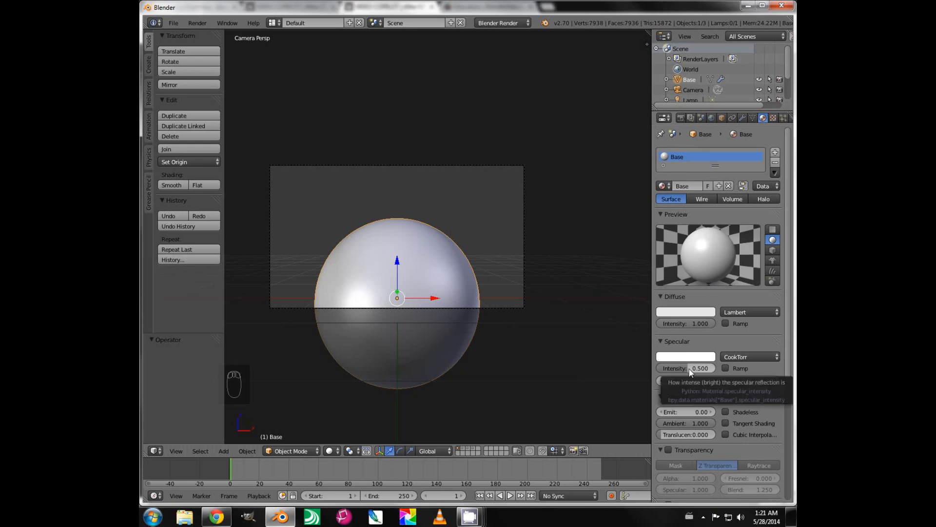
pyautogui.moveTo(689, 371); pyautogui.dragTo(639, 367)
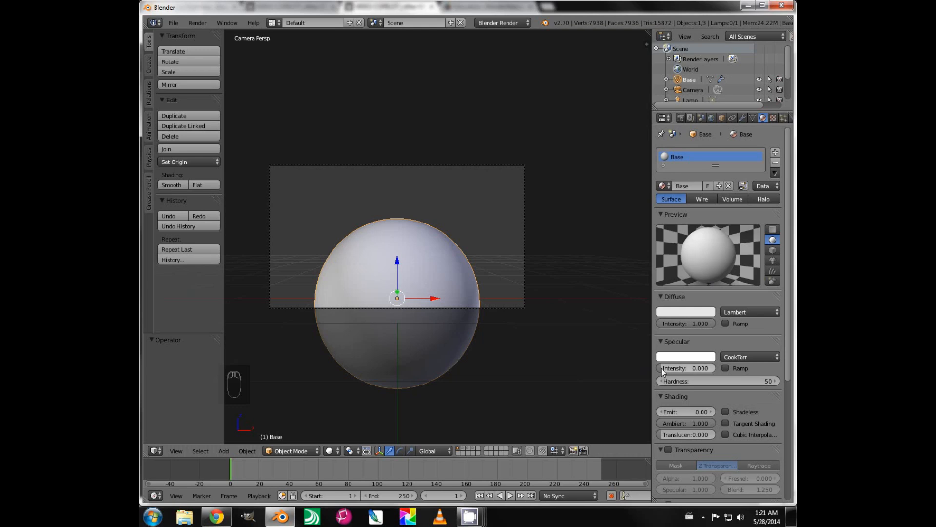
# Step: Set the Base material's emission to 0.70
pyautogui.click(700, 413)
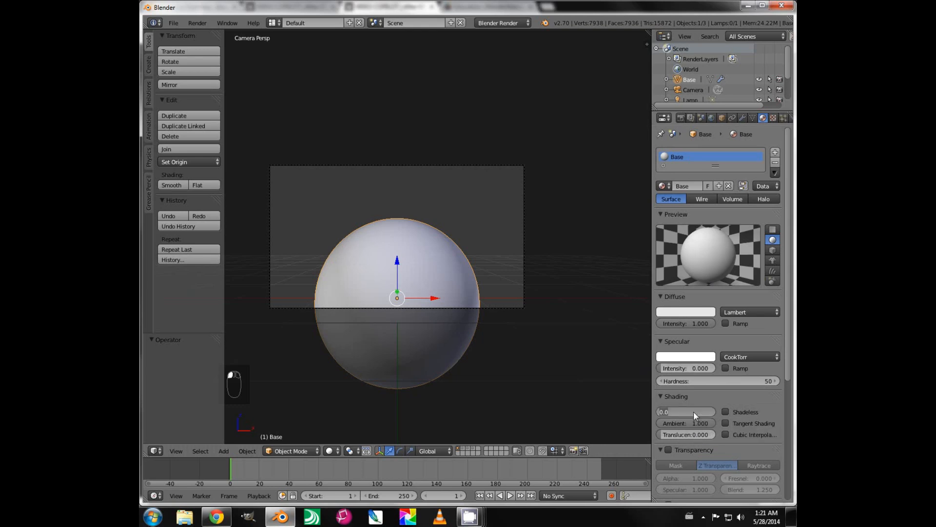
pyautogui.press('BackSpace')
pyautogui.write('.7')
pyautogui.press('Return')
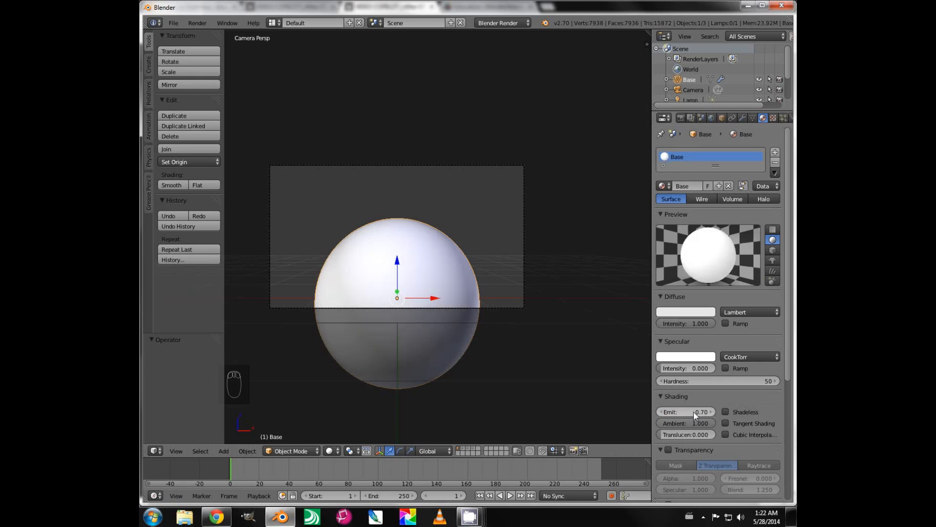
# Step: Set the Base material's emission to 1.00
pyautogui.click(693, 411)
pyautogui.write('.7')
pyautogui.write('1')
pyautogui.press('Return')
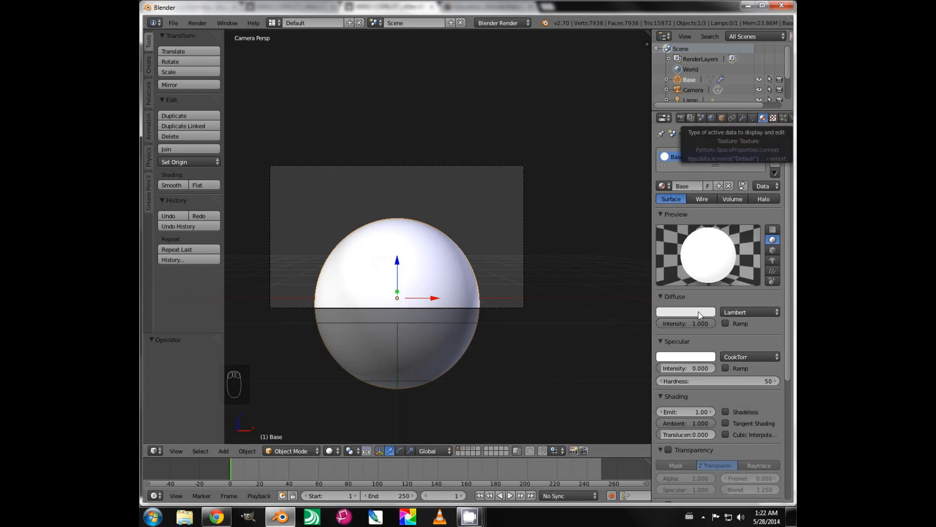
# Step: Select the surface sphere on the second layer and lower its material's emission to 0.70
pyautogui.click(461, 449)
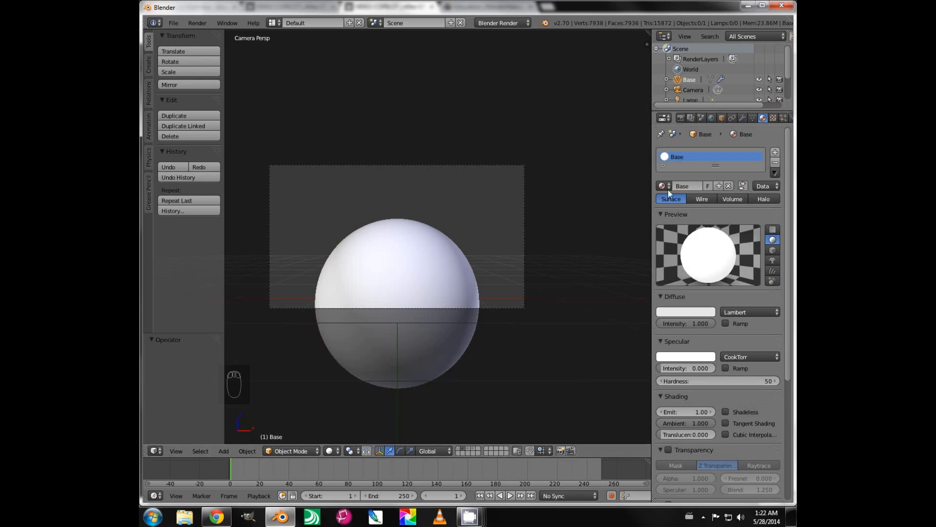
pyautogui.rightClick(390, 279)
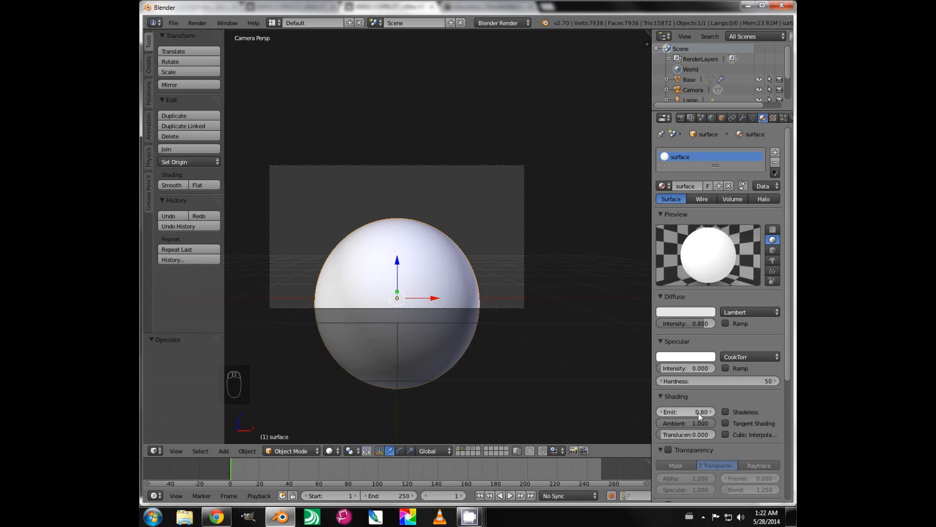
pyautogui.click(660, 412)
pyautogui.click(660, 412)
pyautogui.click(660, 412)
pyautogui.click(660, 411)
pyautogui.click(660, 412)
pyautogui.click(660, 412)
pyautogui.click(661, 412)
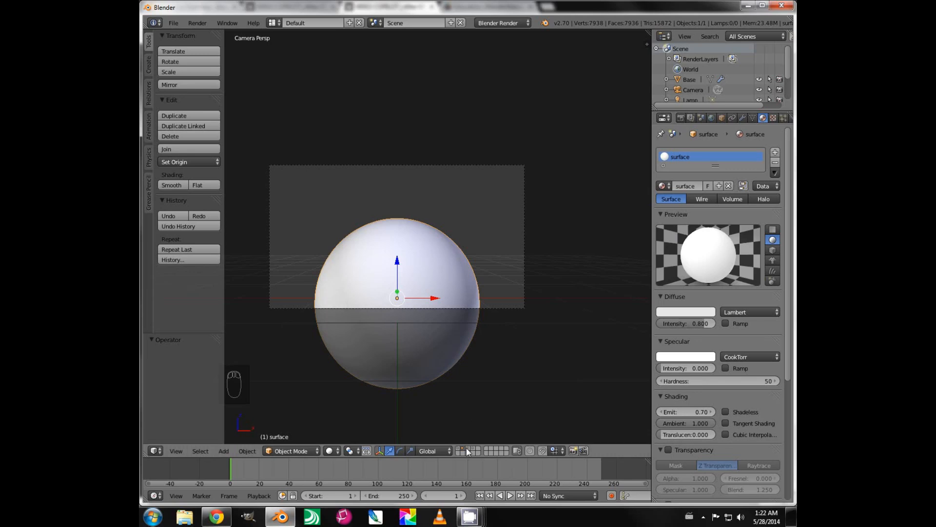
# Step: Add a new texture to the surface material and set its type to Distorted Noise
pyautogui.click(774, 118)
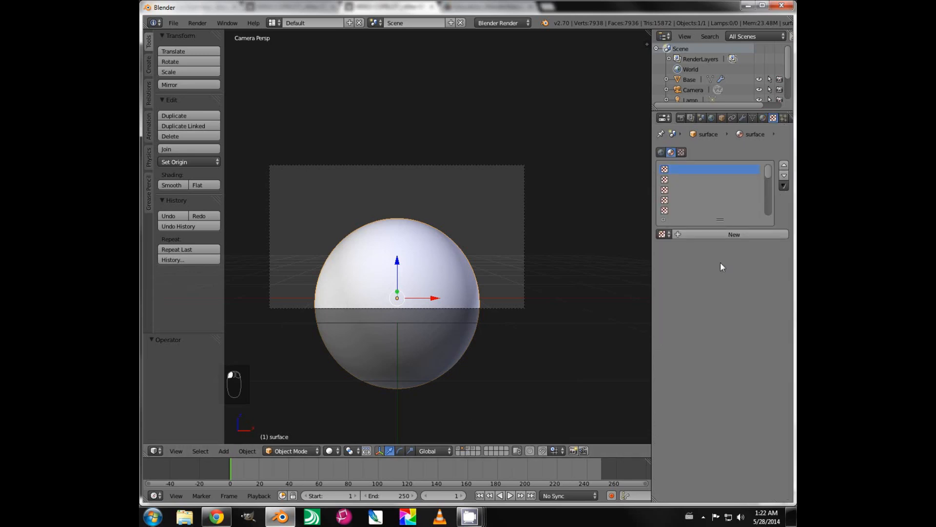
pyautogui.click(712, 235)
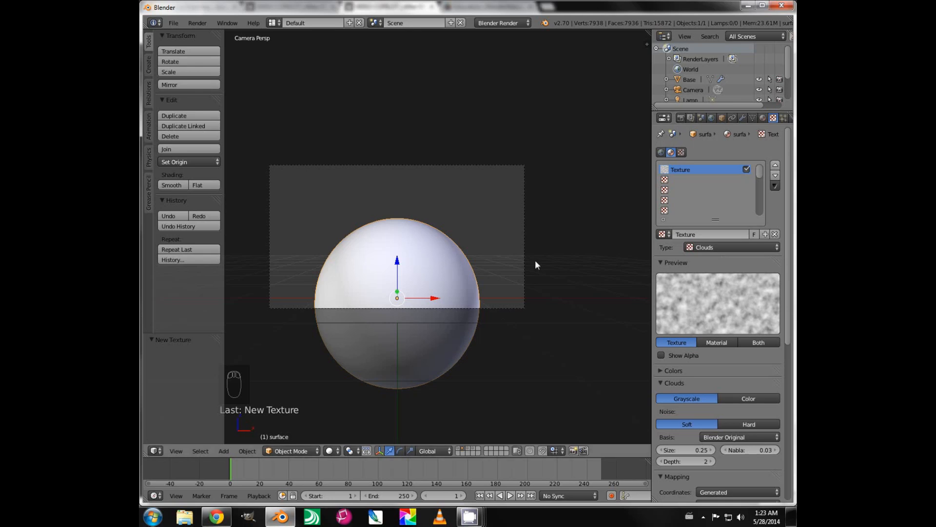
pyautogui.click(716, 247)
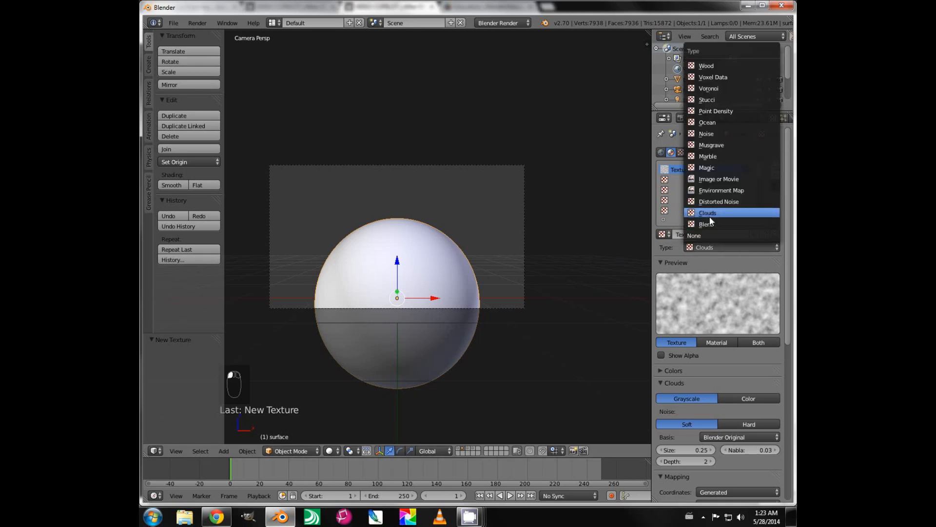
pyautogui.click(713, 201)
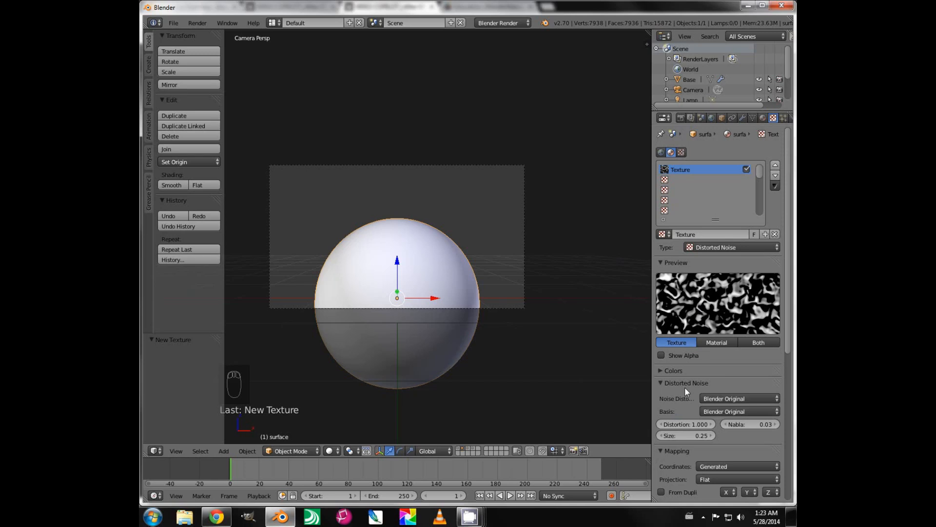
# Step: Set the distorted noise texture's size to 0.15, its noise distortion to Improved Perlin and its basis to Voronoi F3
pyautogui.click(660, 435)
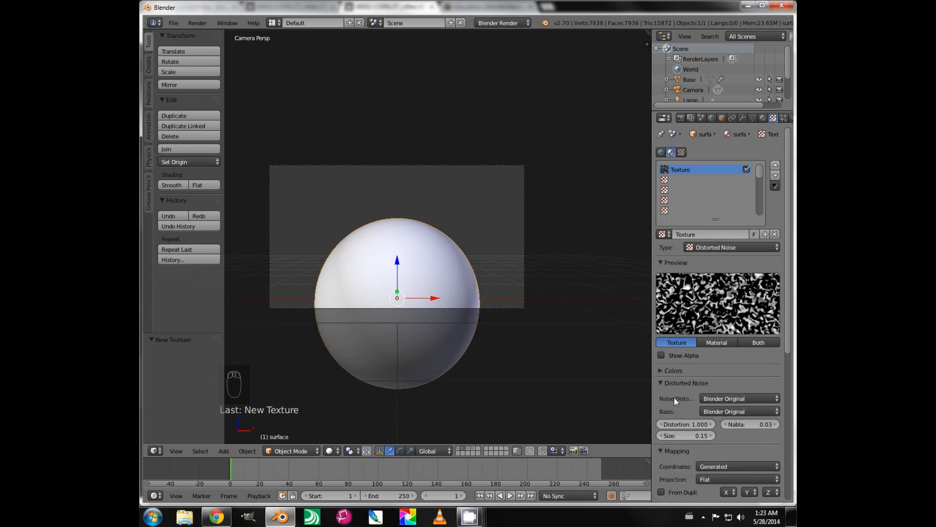
pyautogui.click(727, 398)
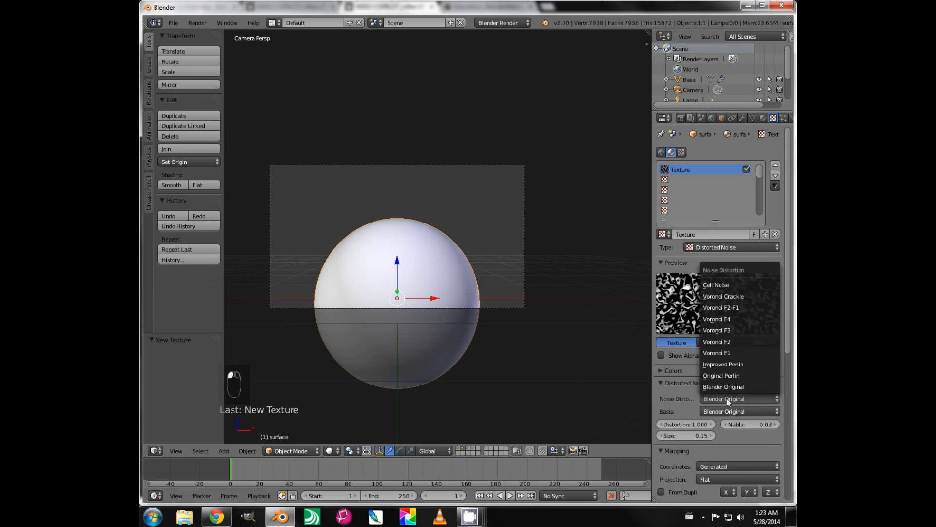
pyautogui.click(721, 364)
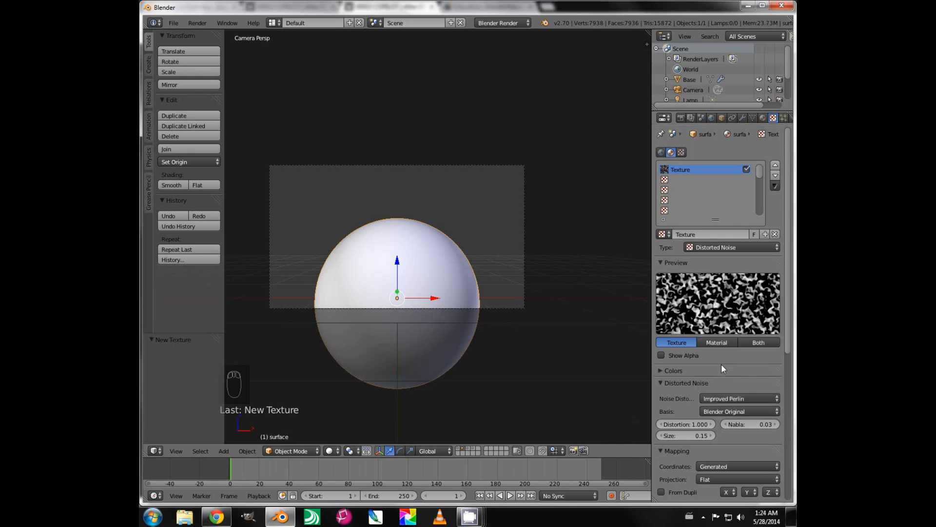
pyautogui.click(714, 412)
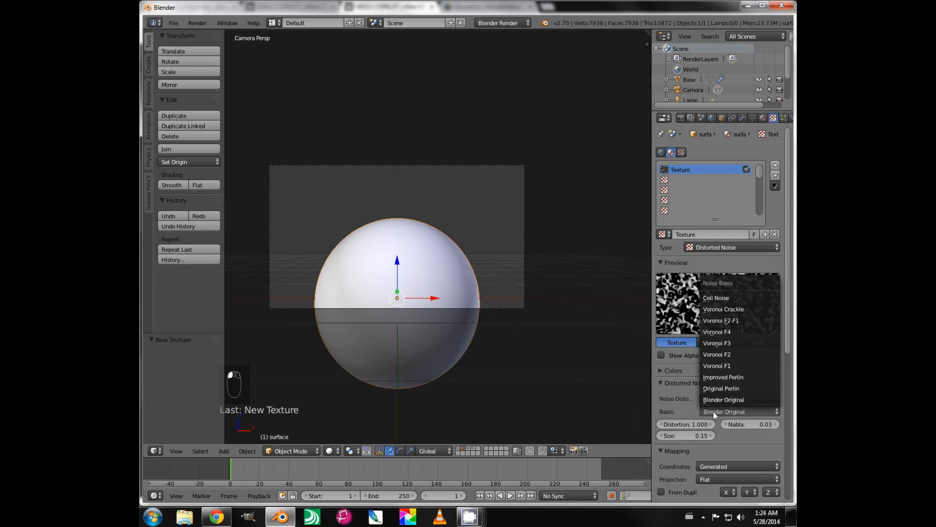
pyautogui.click(722, 344)
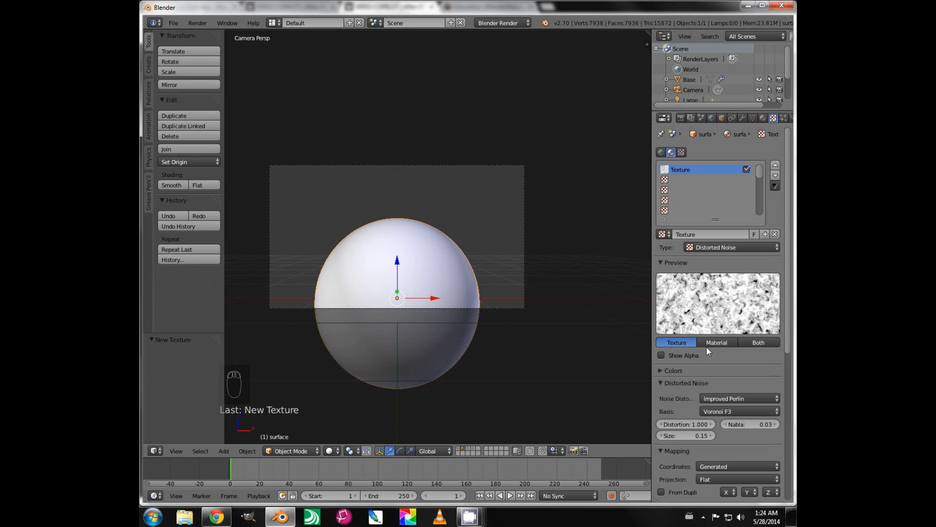
# Step: Enable the texture's color ramp, make the black stop fully opaque with alpha 1.000, and move it to about 0.281
pyautogui.click(661, 371)
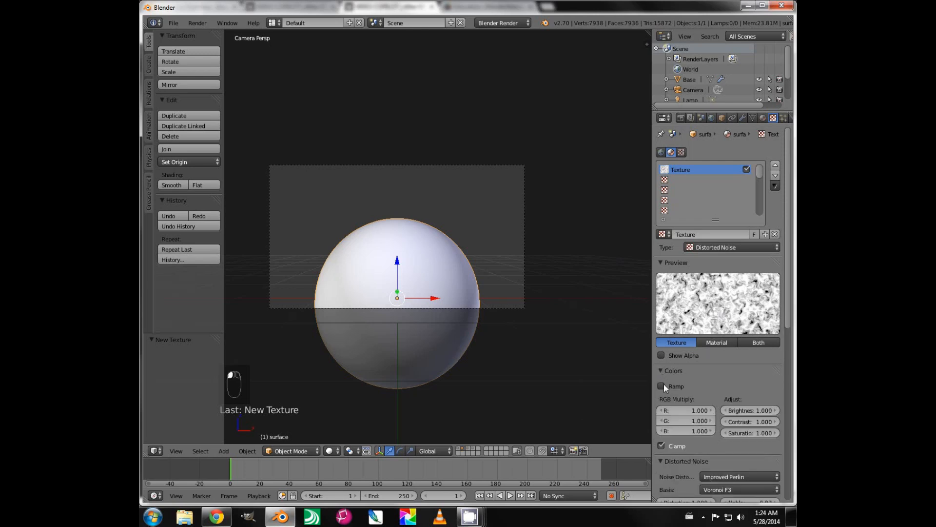
pyautogui.click(661, 385)
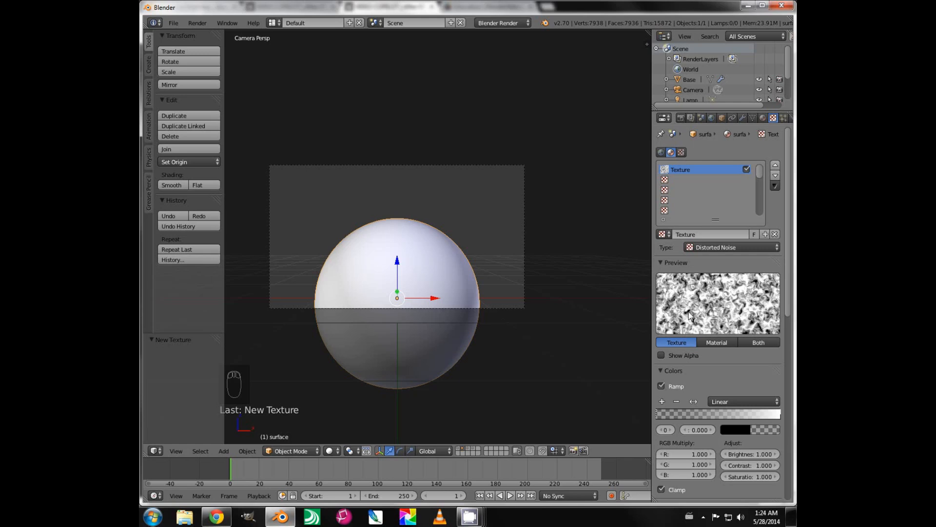
pyautogui.click(746, 430)
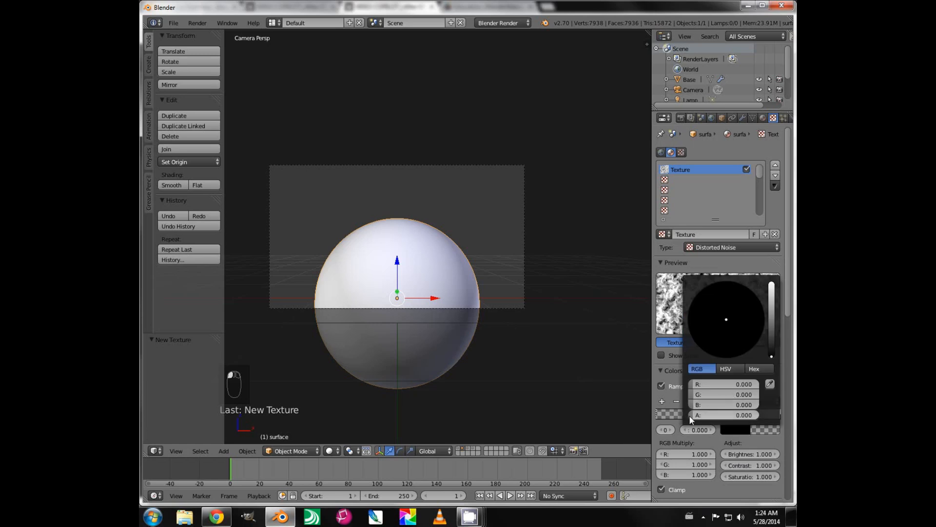
pyautogui.moveTo(702, 415); pyautogui.dragTo(793, 415)
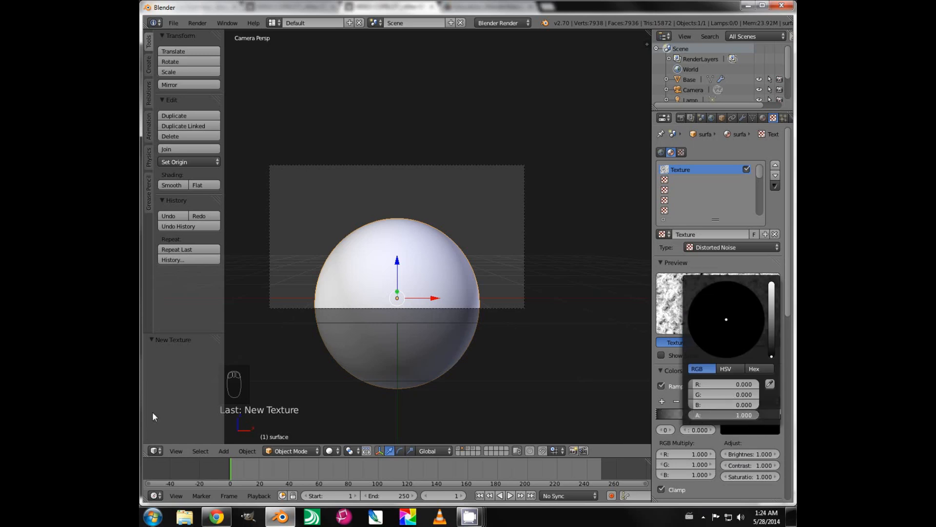
pyautogui.click(656, 414)
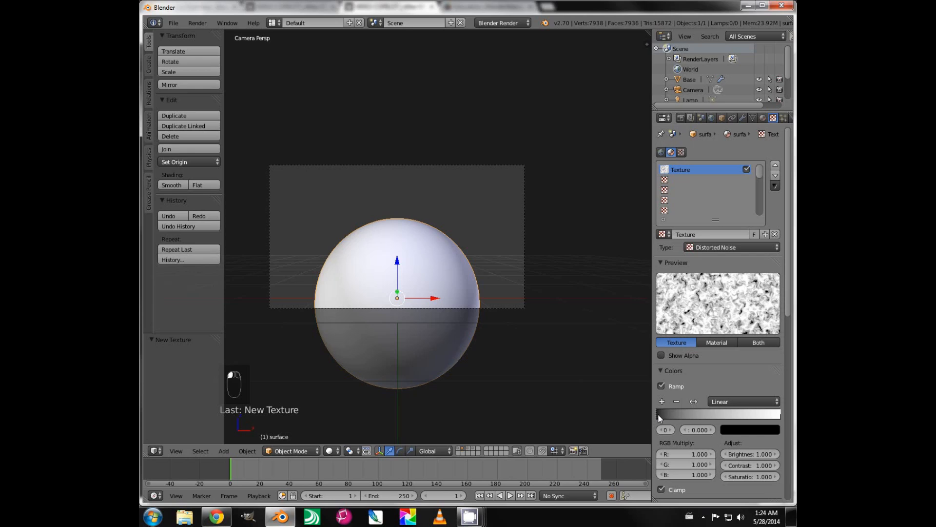
pyautogui.moveTo(658, 414); pyautogui.dragTo(692, 414)
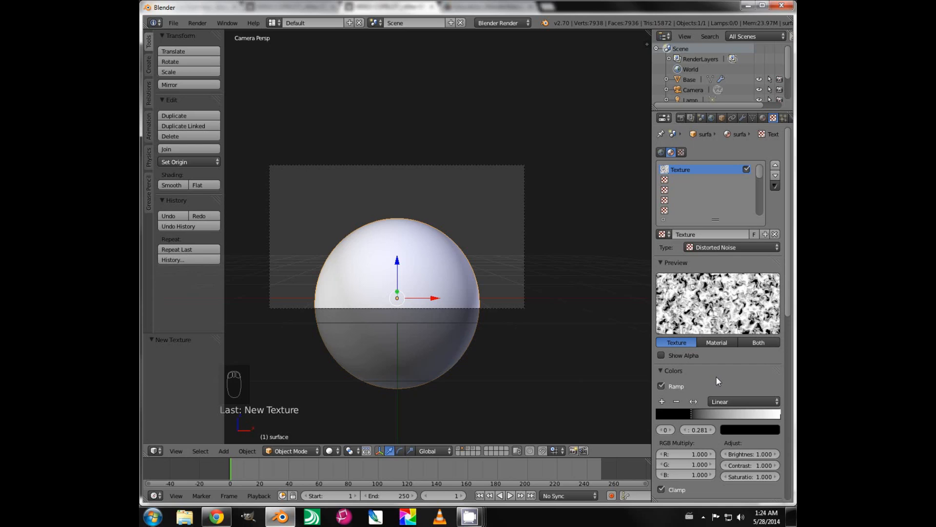
# Step: Show both the texture and the material in the preview, and collapse the texture's color settings
pyautogui.click(763, 342)
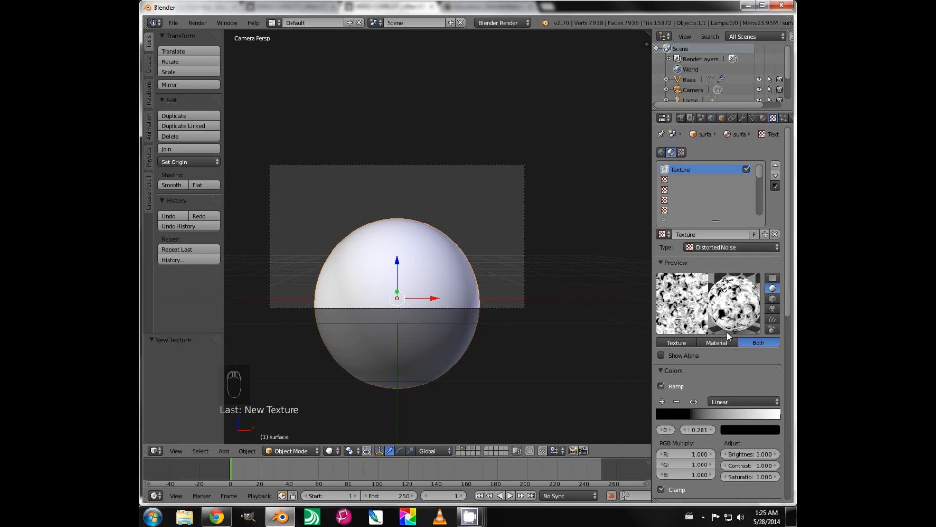
pyautogui.scroll(-3, 726, 330)
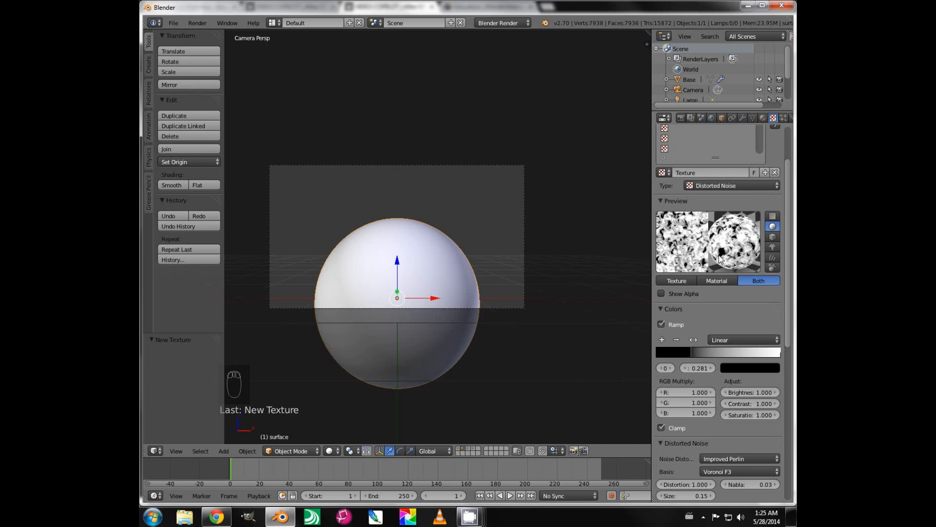
pyautogui.scroll(-7, 718, 258)
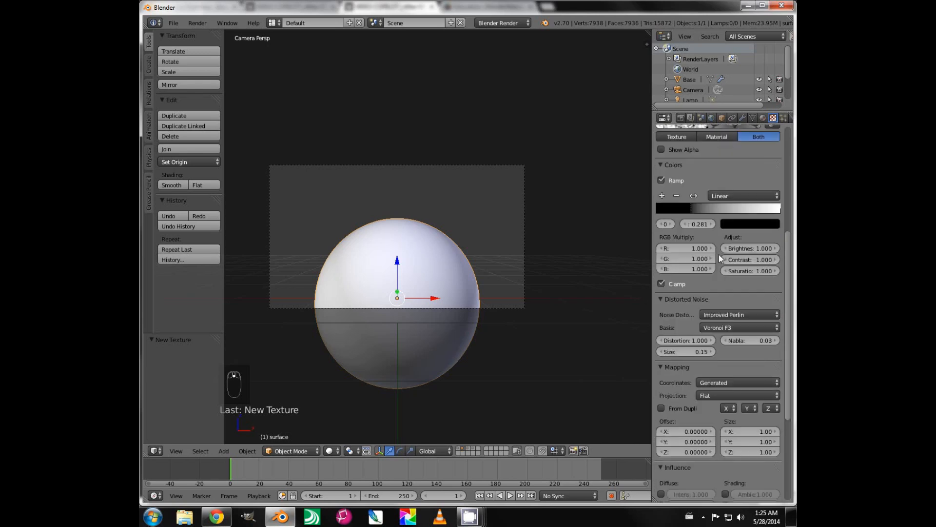
pyautogui.scroll(3, 719, 258)
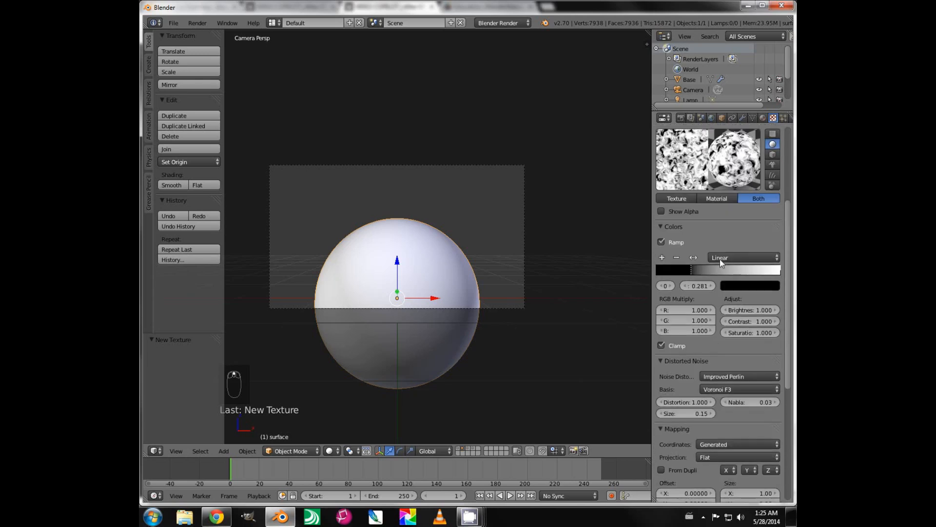
pyautogui.click(662, 226)
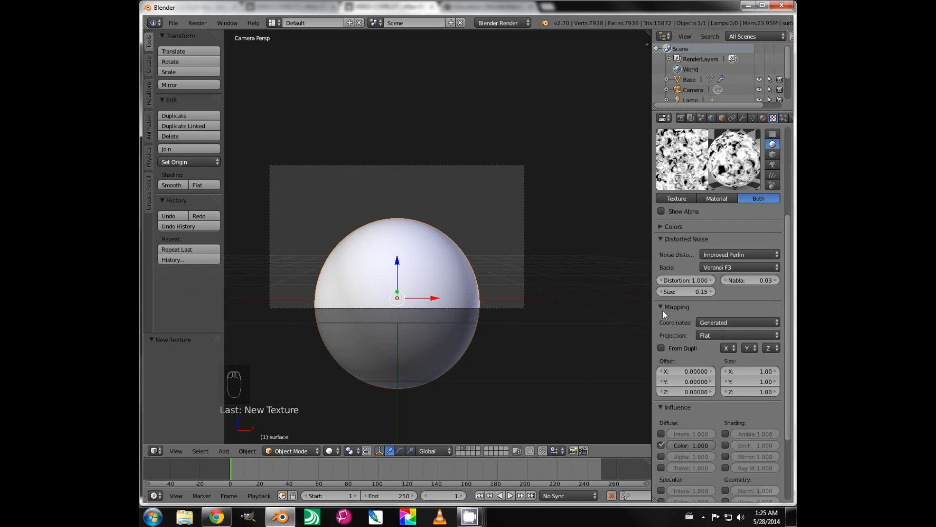
# Step: Try texture mapping offsets of 0.9 on Z and 0.4 on Y while watching the material preview
pyautogui.click(683, 393)
pyautogui.moveTo(685, 393); pyautogui.dragTo(712, 390)
pyautogui.click(712, 390)
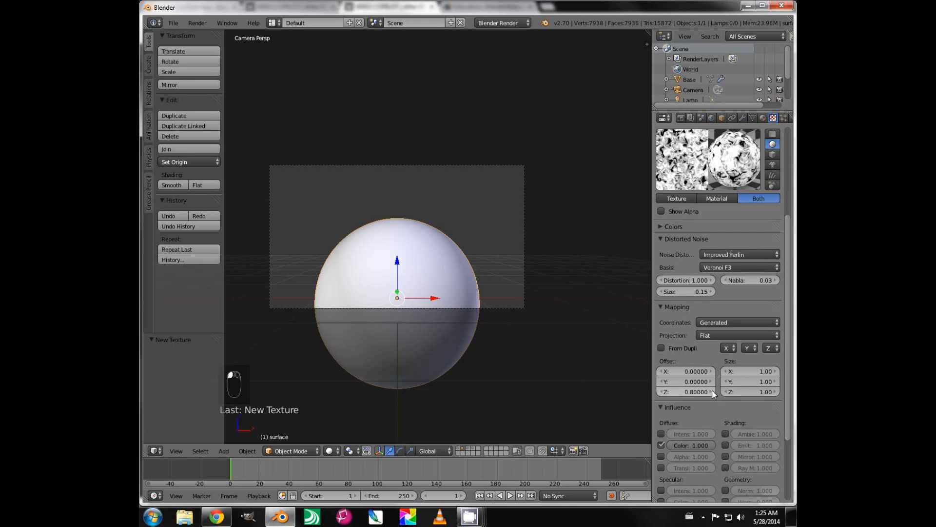
pyautogui.click(712, 390)
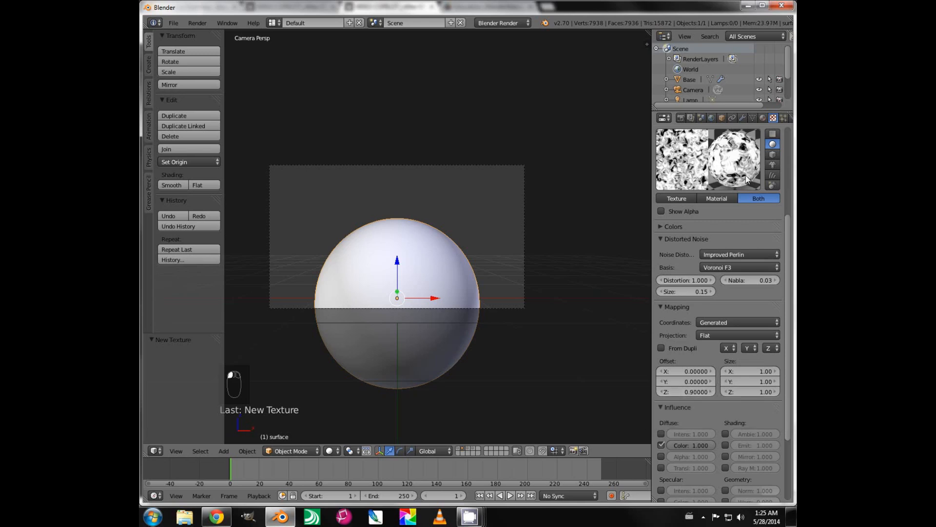
pyautogui.click(710, 381)
pyautogui.click(710, 382)
pyautogui.click(710, 381)
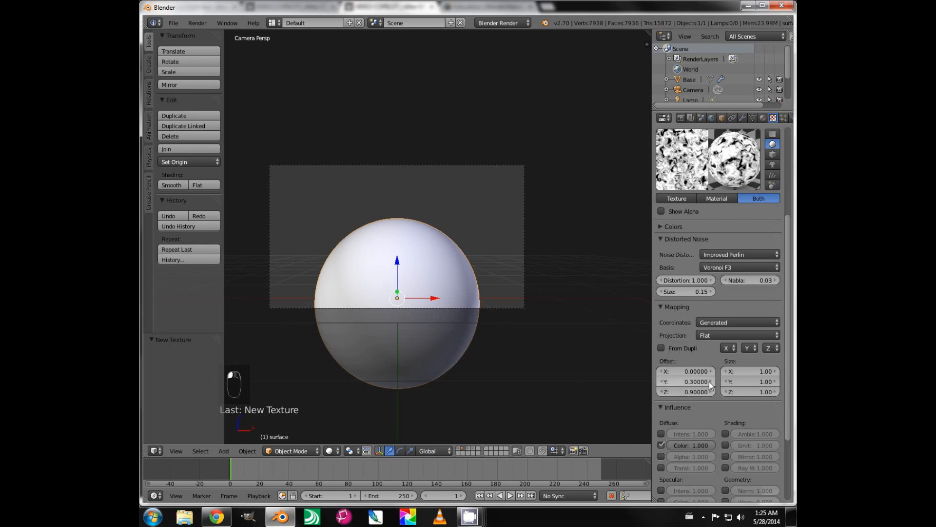
pyautogui.click(710, 381)
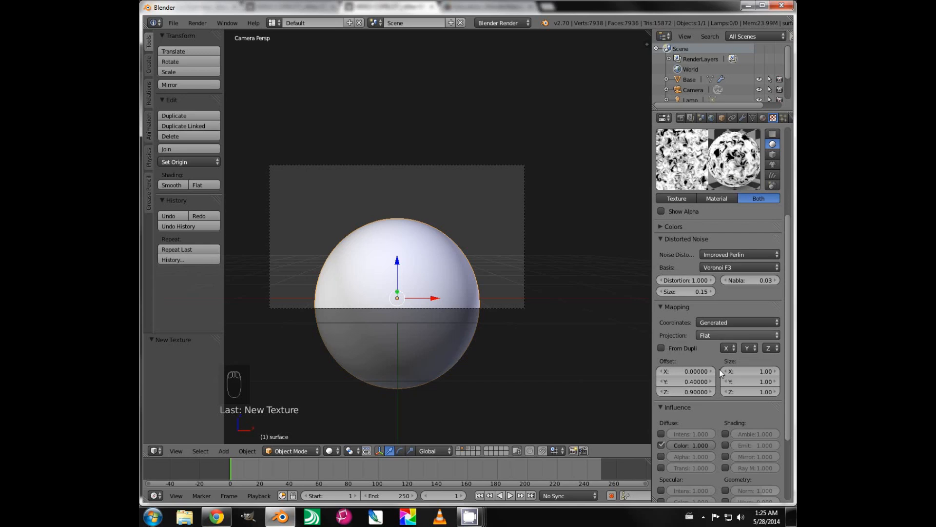
# Step: Reset the texture mapping's Y and Z offsets to 0
pyautogui.click(688, 381)
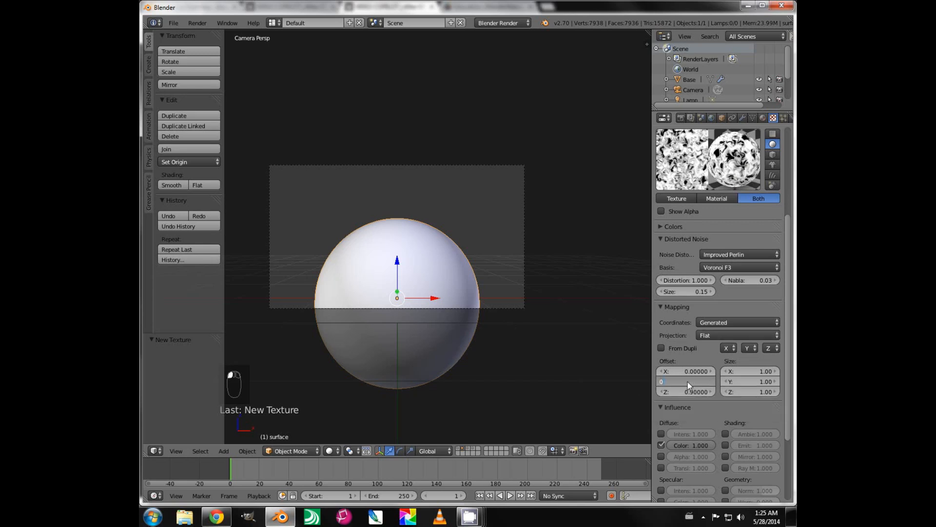
pyautogui.press('Return')
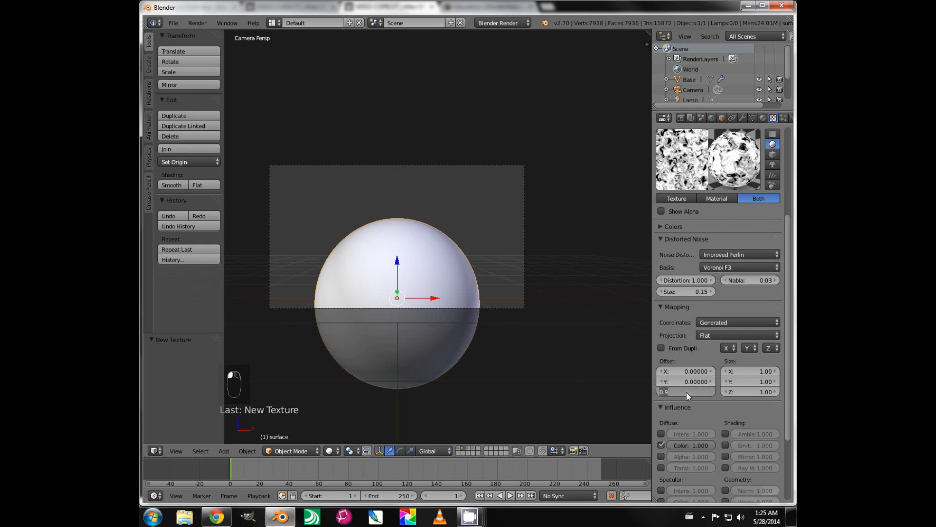
pyautogui.click(686, 391)
pyautogui.write('0')
pyautogui.press('Return')
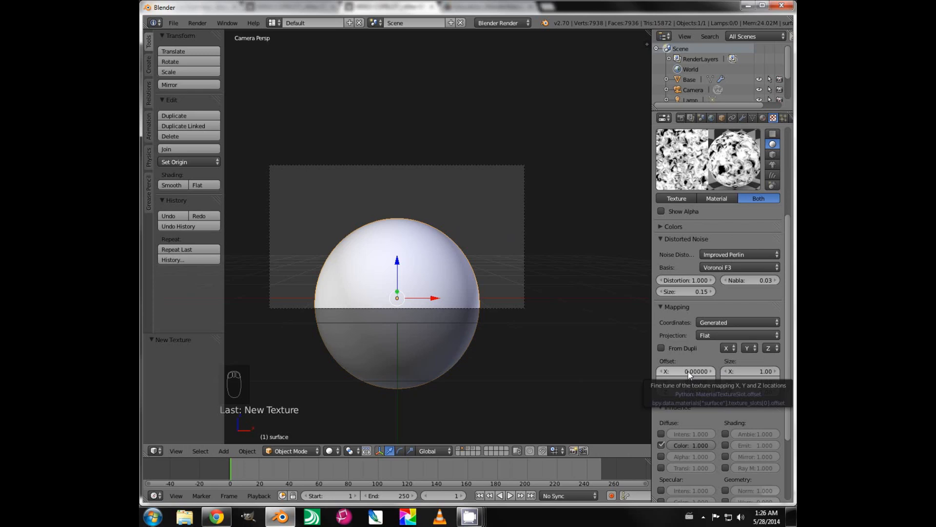
# Step: Keyframe the texture mapping offset at 0 on frame 1, and with an X offset of 0.3 on frame 250
pyautogui.press('i')
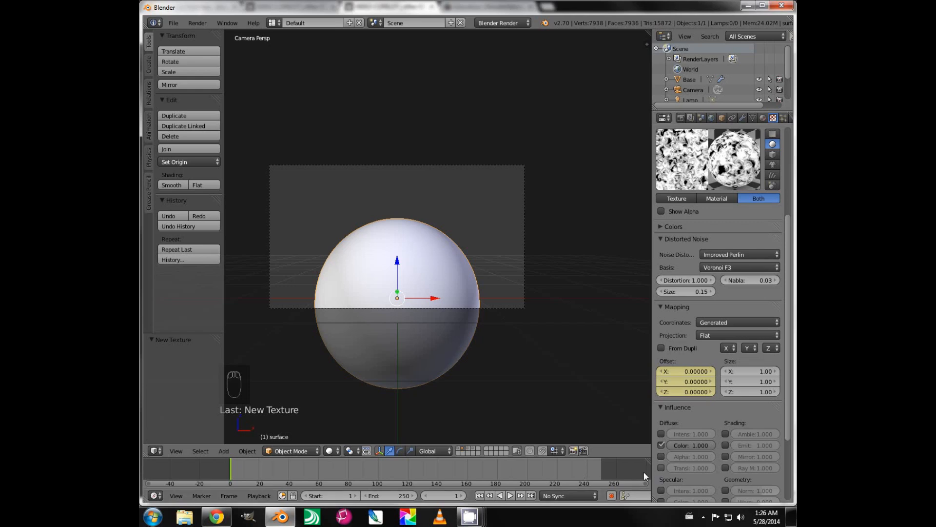
pyautogui.click(601, 472)
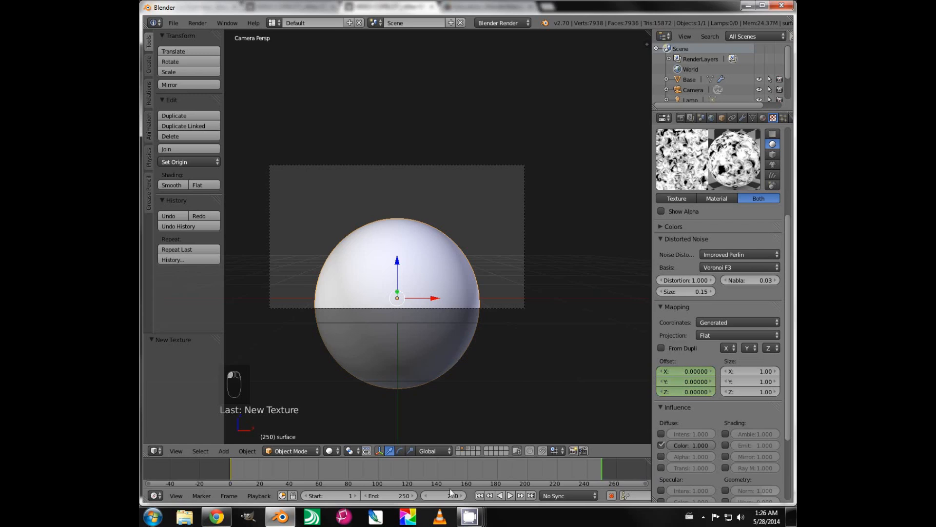
pyautogui.click(688, 372)
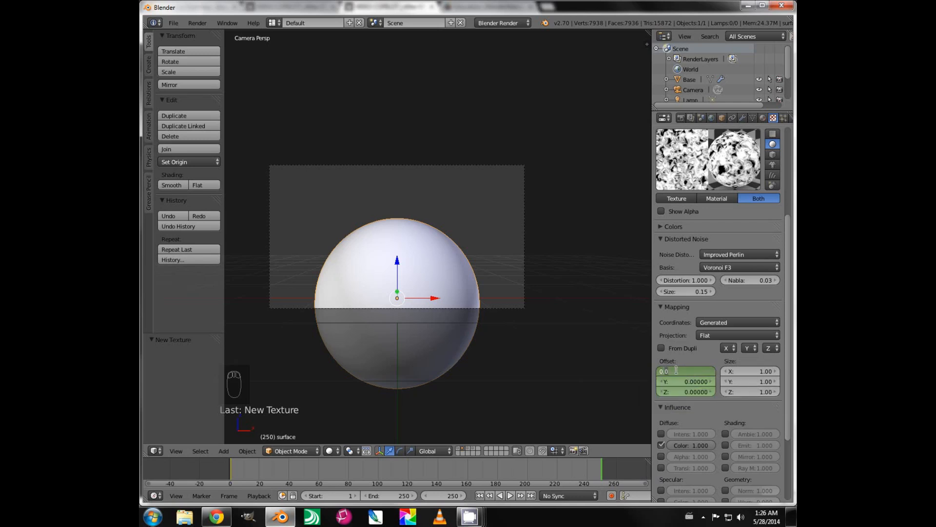
pyautogui.write('0.3')
pyautogui.press('Return')
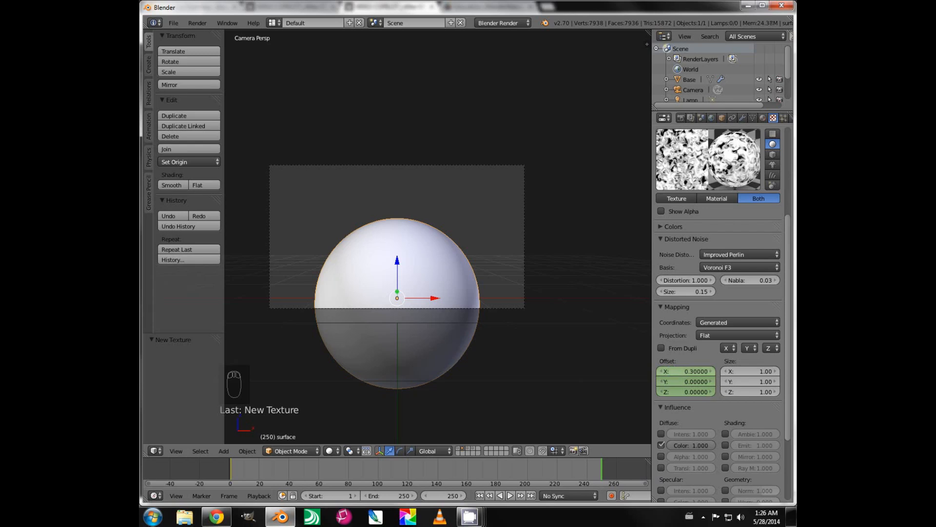
pyautogui.press('i')
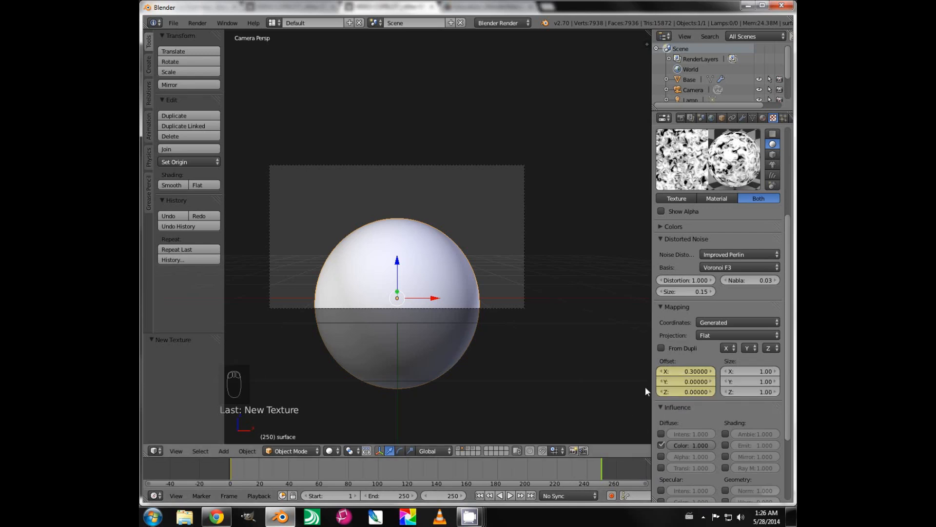
# Step: Step the timeline back to frame 244 to check the animated texture offset
pyautogui.click(426, 495)
pyautogui.click(426, 495)
pyautogui.click(426, 494)
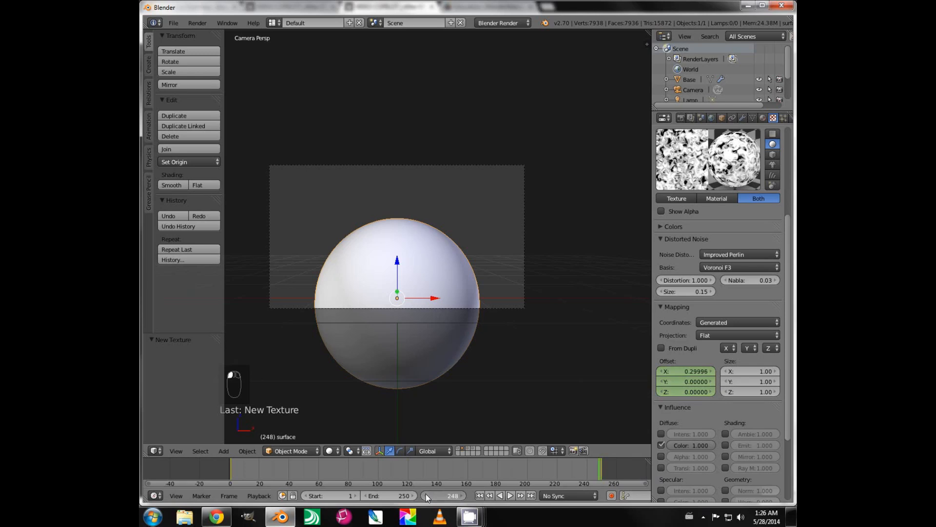
pyautogui.click(425, 495)
pyautogui.click(426, 495)
pyautogui.click(425, 495)
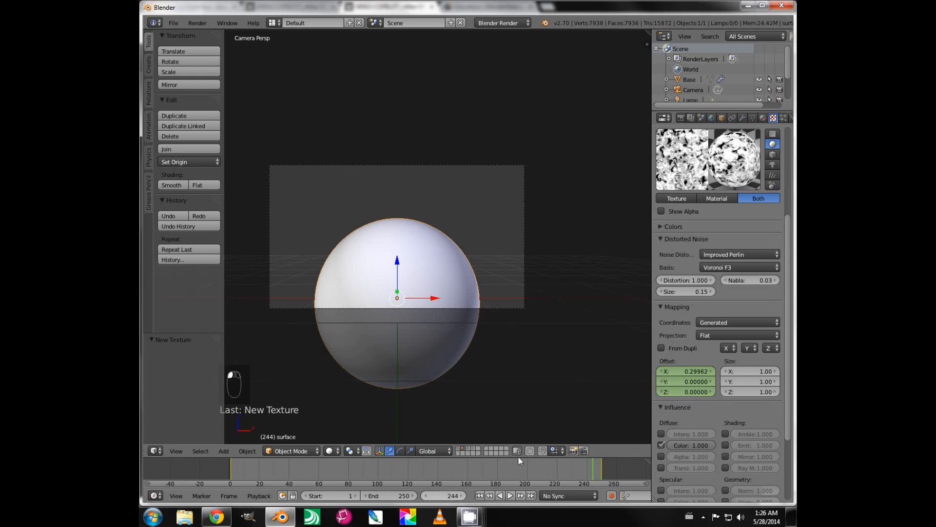
# Step: Try different X offset values for the texture at frame 244, and return the timeline to frame 1
pyautogui.click(685, 373)
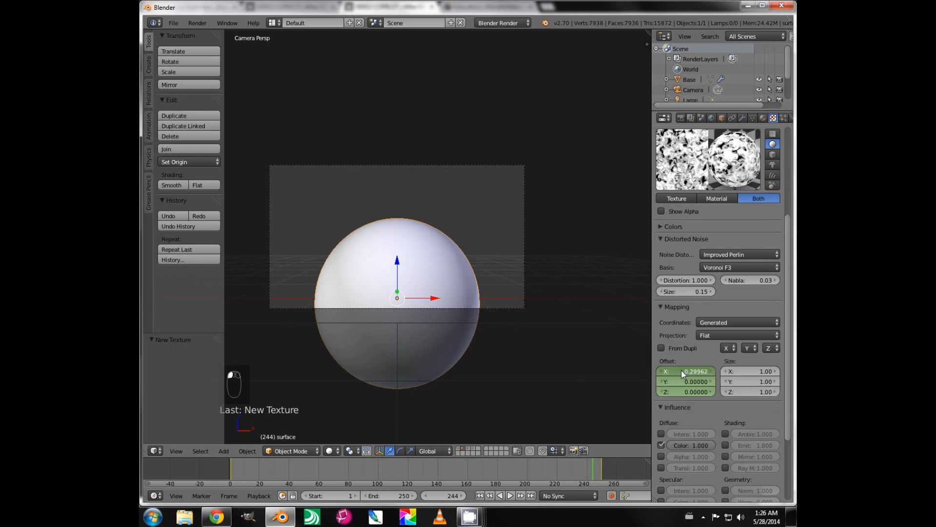
pyautogui.click(680, 370)
pyautogui.click(681, 370)
pyautogui.click(680, 371)
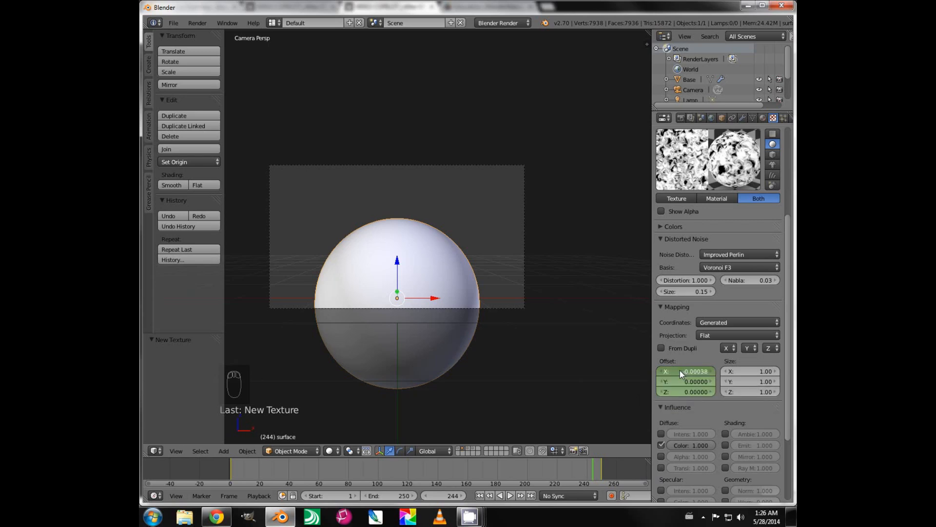
pyautogui.click(679, 370)
pyautogui.click(677, 371)
pyautogui.click(678, 371)
pyautogui.click(678, 371)
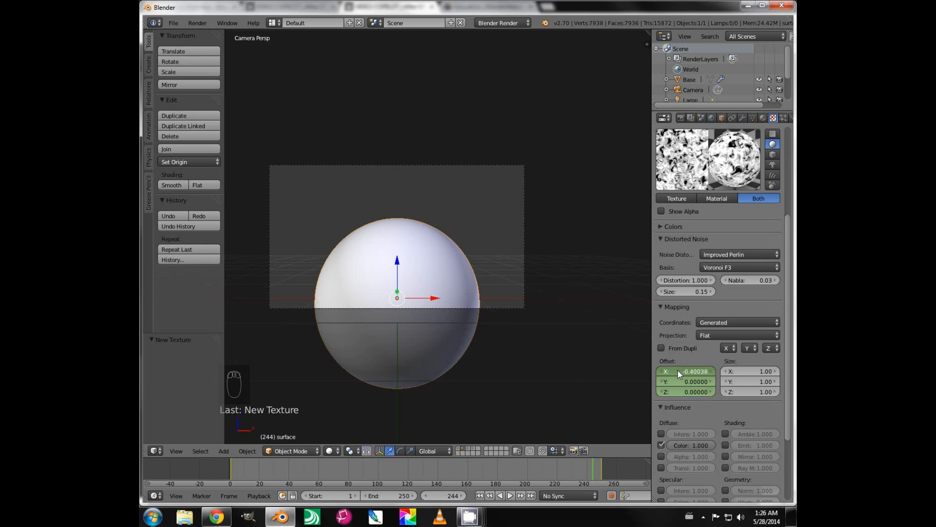
pyautogui.moveTo(677, 370); pyautogui.dragTo(684, 369)
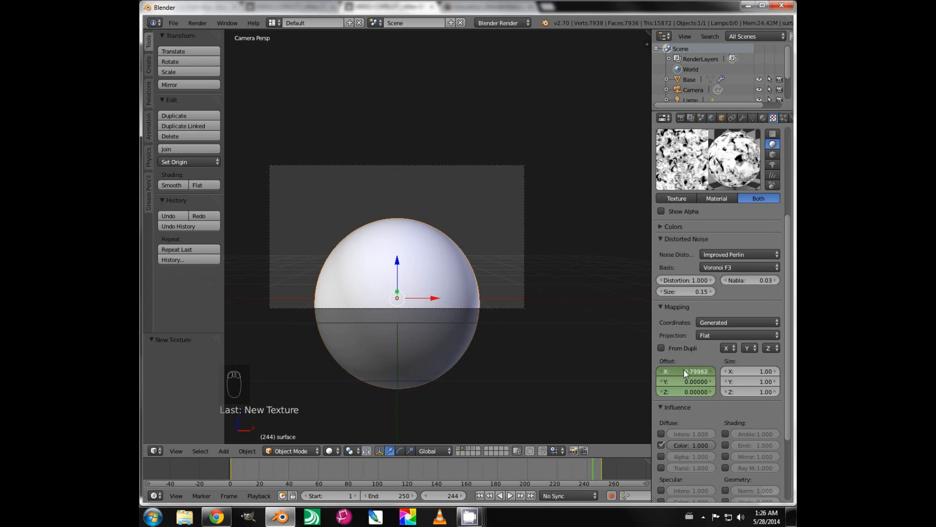
pyautogui.click(480, 496)
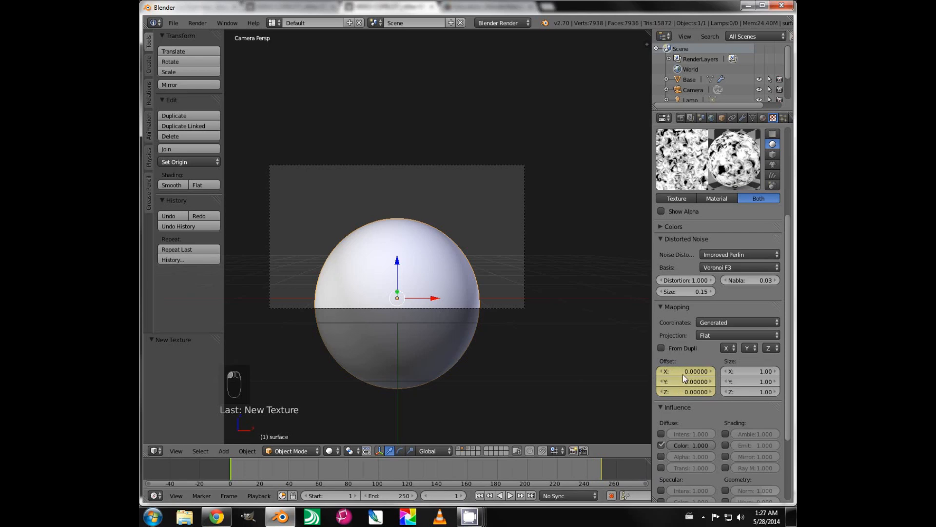
# Step: Try other X offset values for the texture mapping on frame 1, and an X offset of -0.3 on frame 250
pyautogui.moveTo(687, 374); pyautogui.dragTo(691, 372)
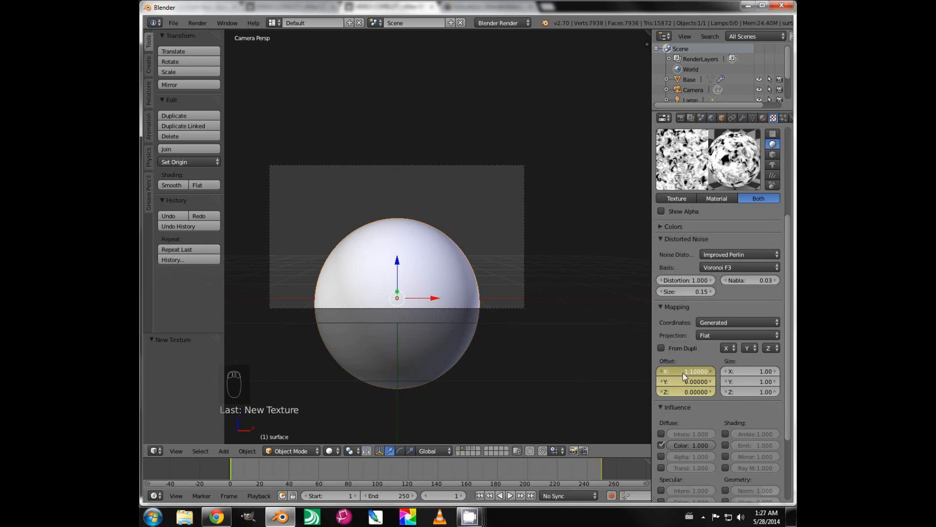
pyautogui.click(531, 493)
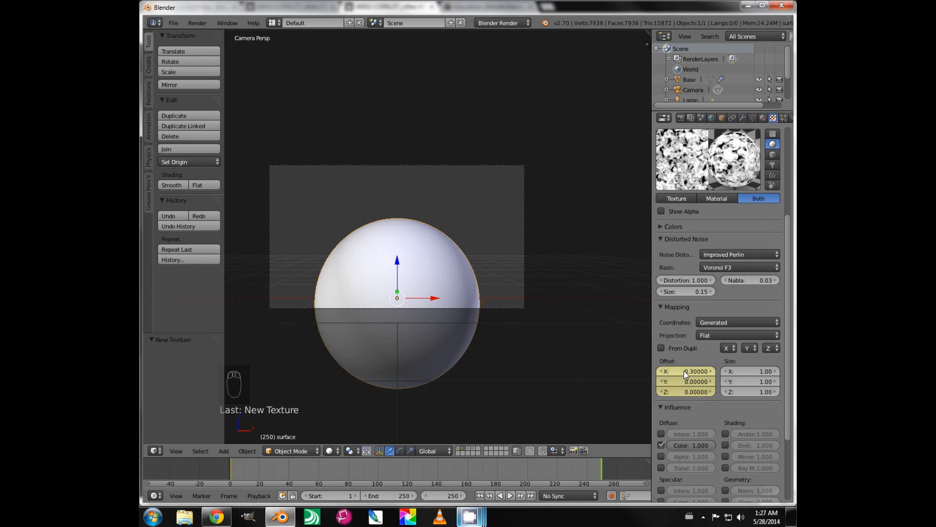
pyautogui.press('-')
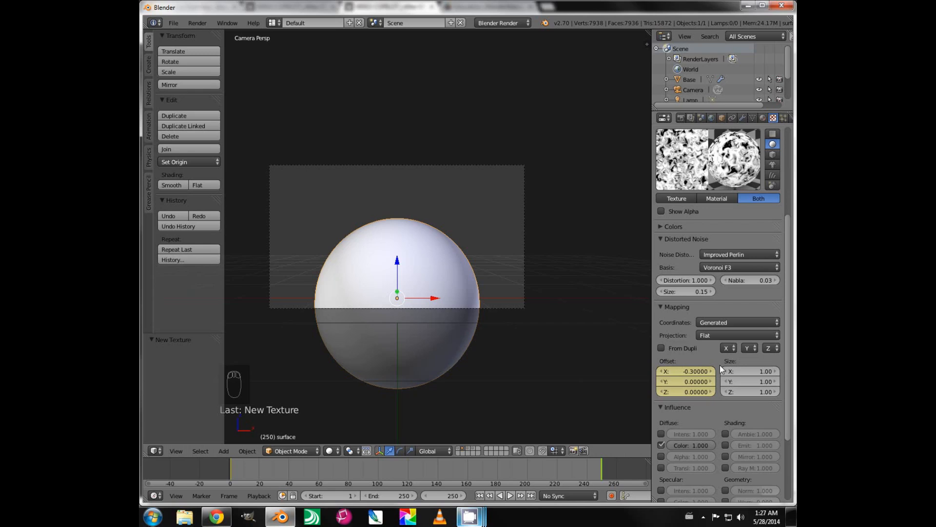
# Step: Collapse the texture's Influence settings
pyautogui.scroll(-4, 700, 444)
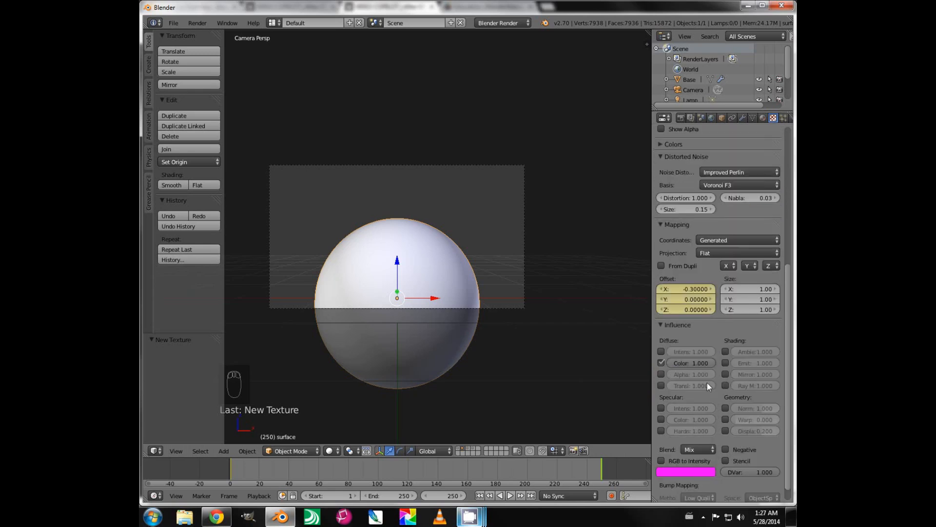
pyautogui.click(663, 323)
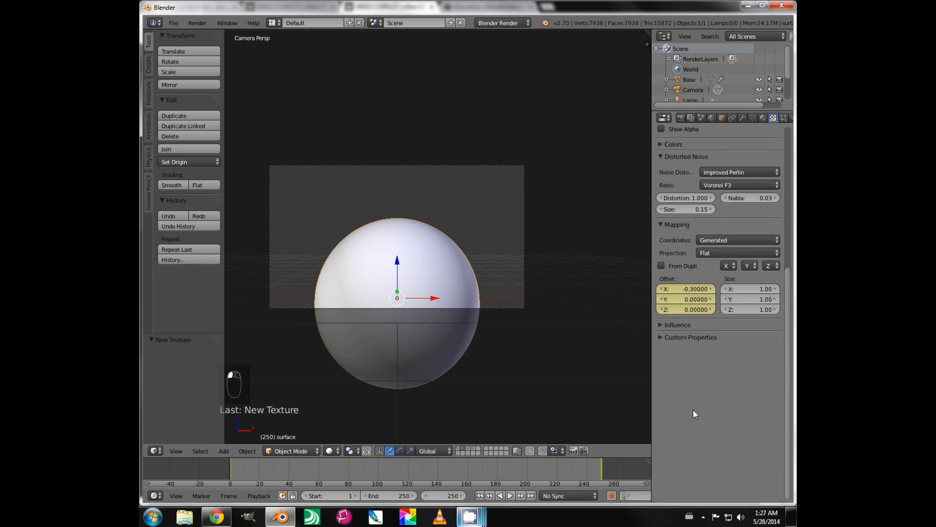
pyautogui.scroll(5, 692, 408)
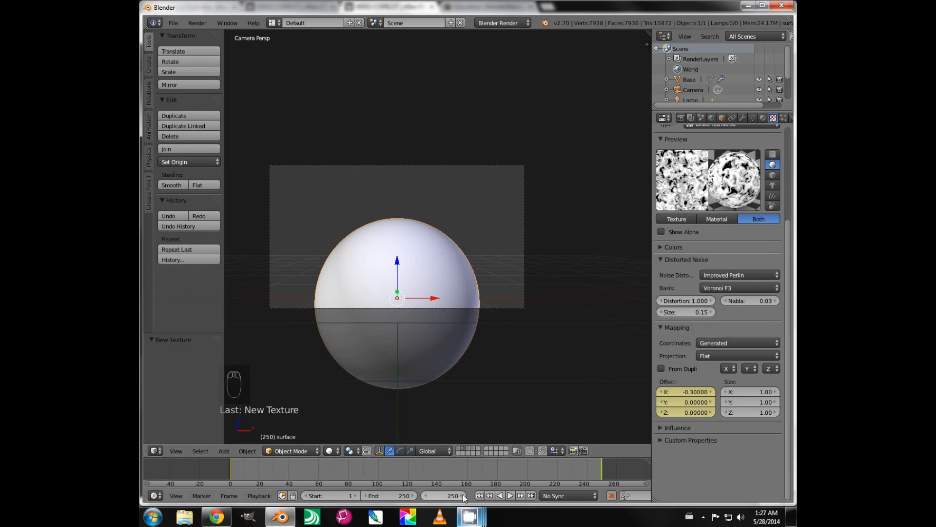
# Step: Keyframe the noise texture's Distortion at 1.000 on frame 1 and at 1.800 on frame 250
pyautogui.click(479, 496)
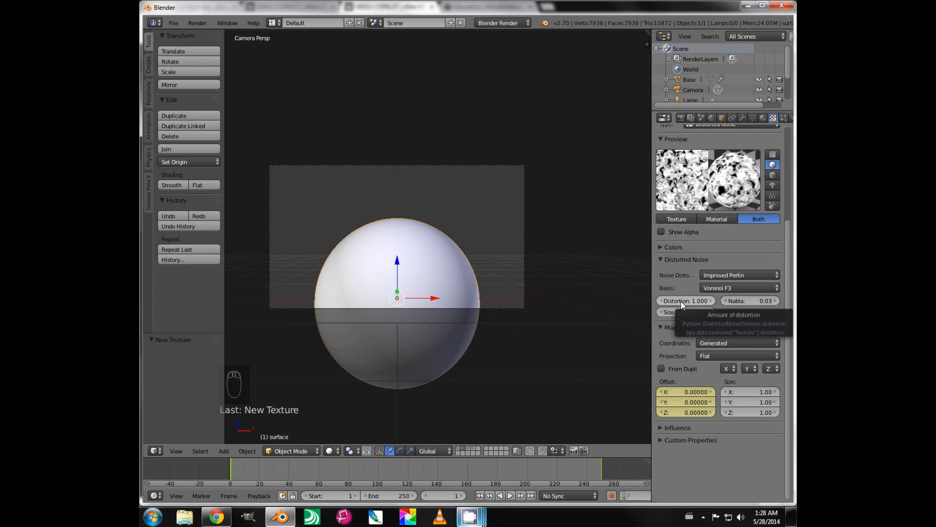
pyautogui.press('i')
pyautogui.click(530, 497)
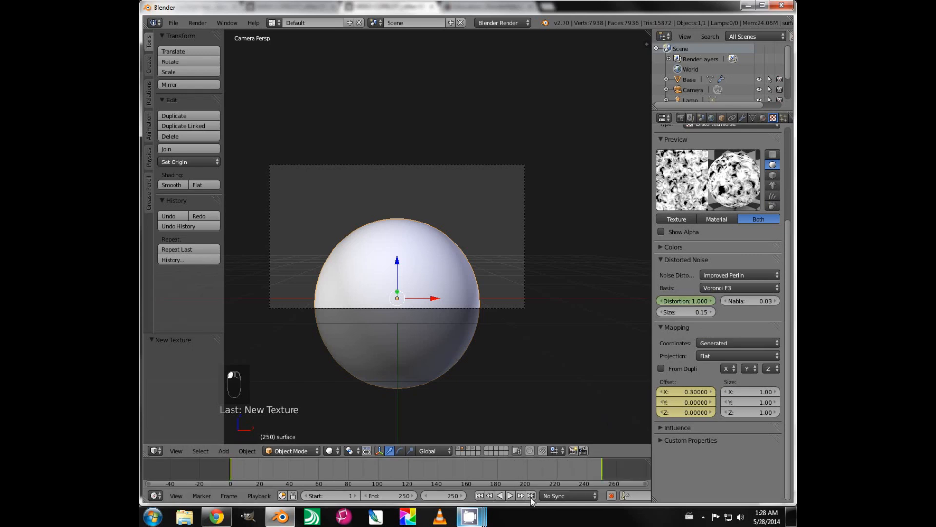
pyautogui.click(712, 300)
pyautogui.click(712, 301)
pyautogui.click(712, 301)
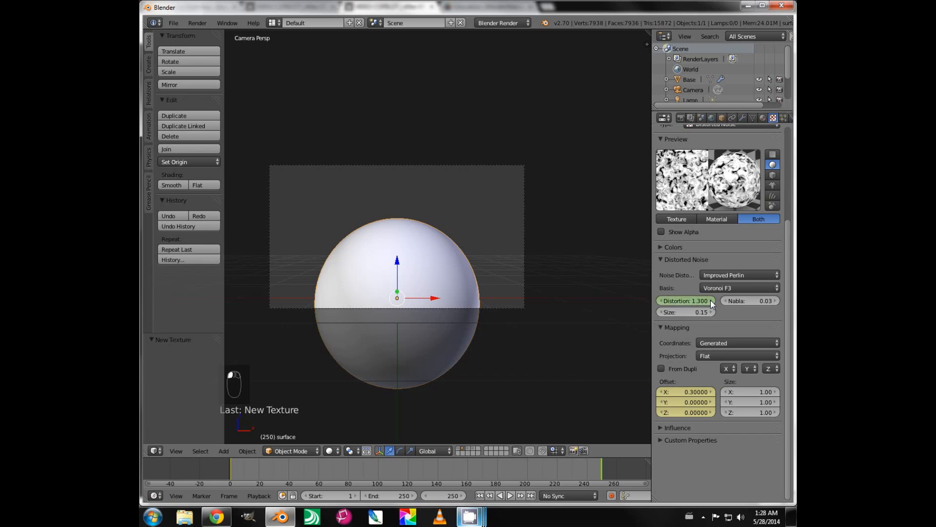
pyautogui.click(711, 300)
pyautogui.click(711, 300)
pyautogui.click(710, 300)
pyautogui.click(711, 300)
pyautogui.click(711, 300)
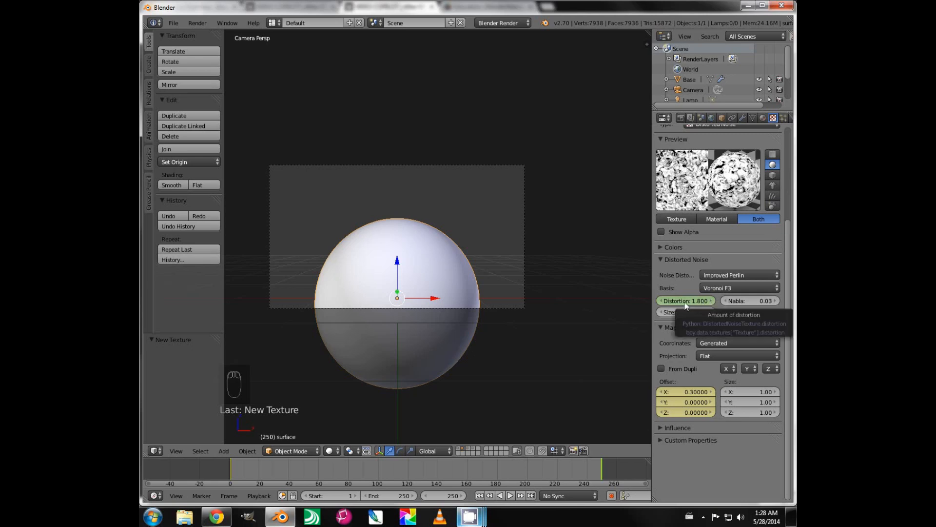
pyautogui.press('i')
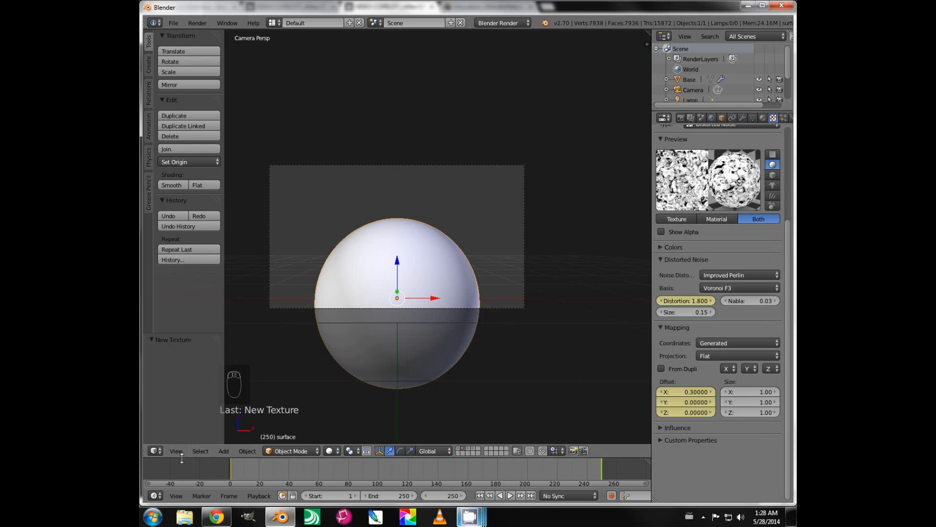
# Step: Enlarge the timeline area, set the surface's keyframes to Linear interpolation in the Graph Editor, and return the area to the Timeline
pyautogui.moveTo(182, 458); pyautogui.dragTo(182, 417)
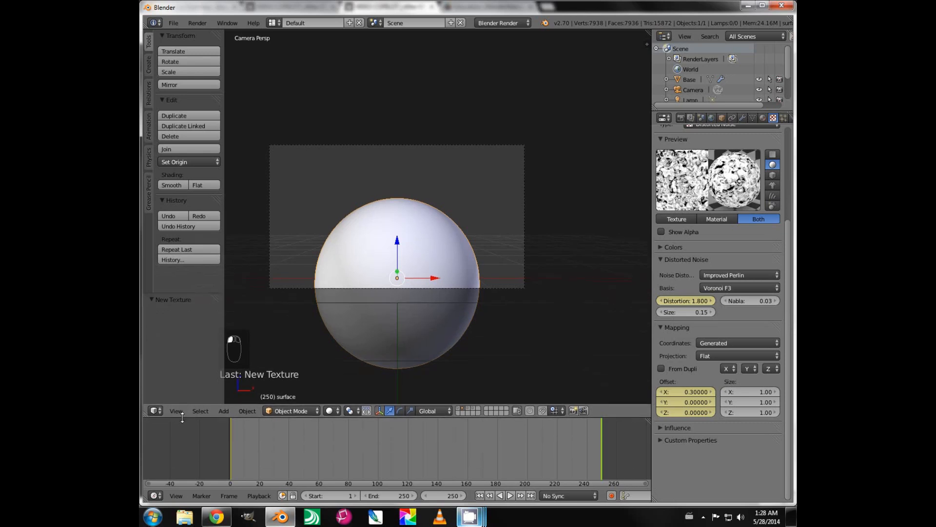
pyautogui.click(154, 496)
pyautogui.click(176, 453)
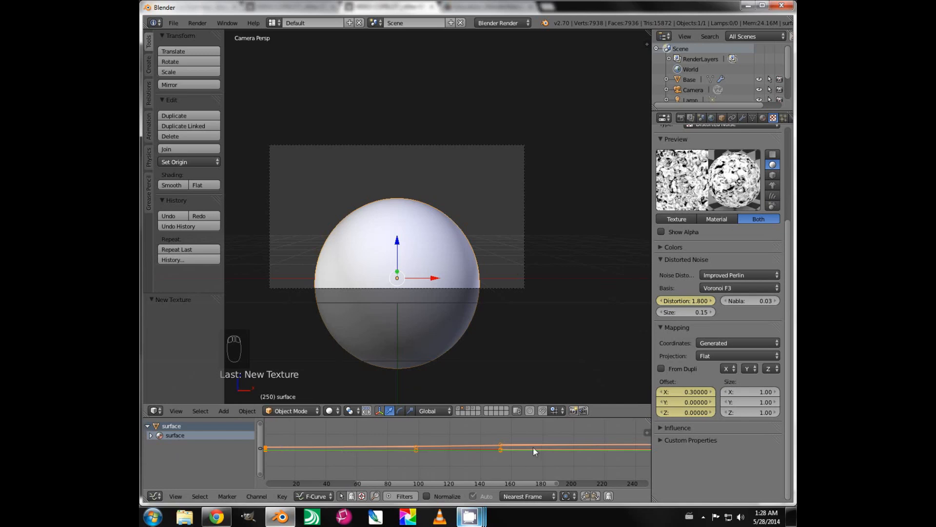
pyautogui.press('Home')
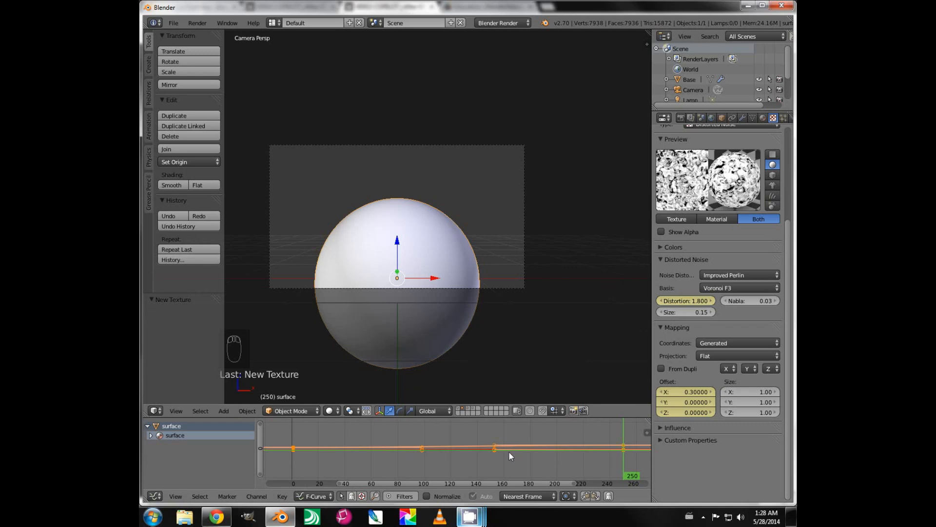
pyautogui.press('t')
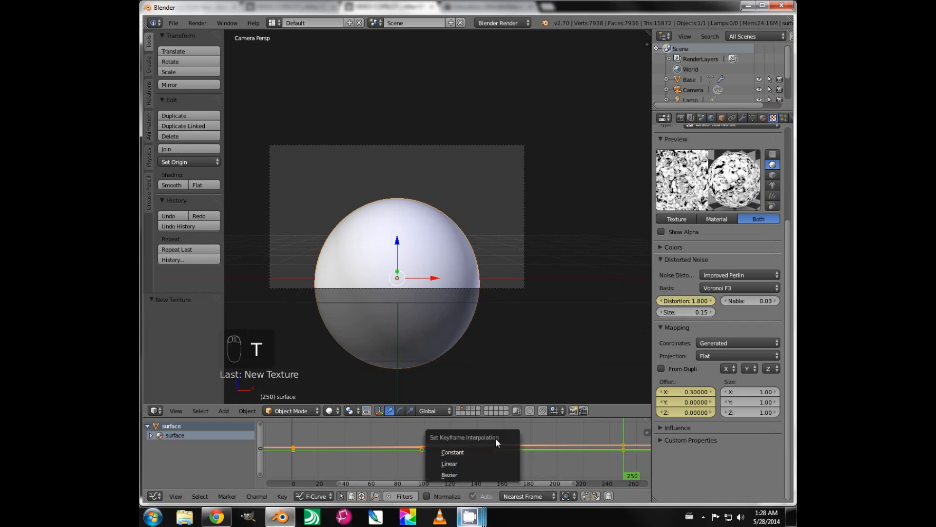
pyautogui.click(450, 463)
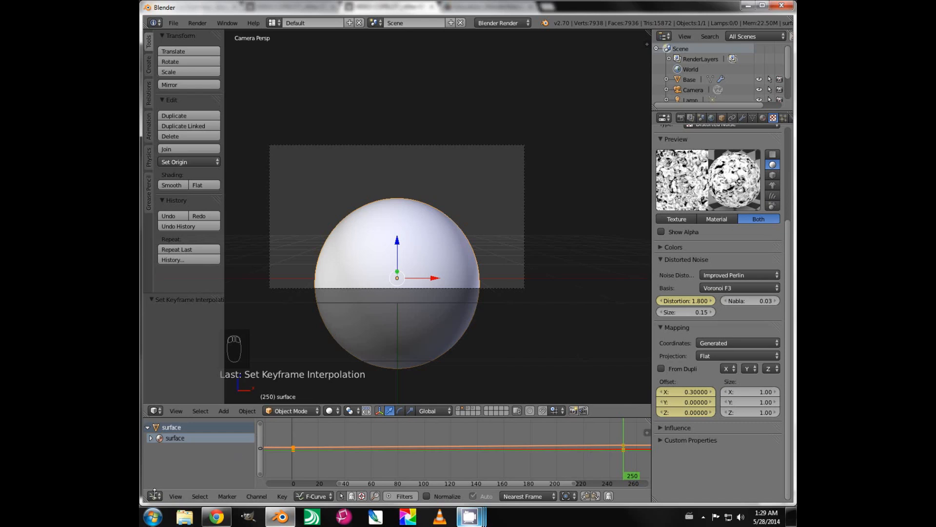
pyautogui.click(155, 495)
pyautogui.click(162, 468)
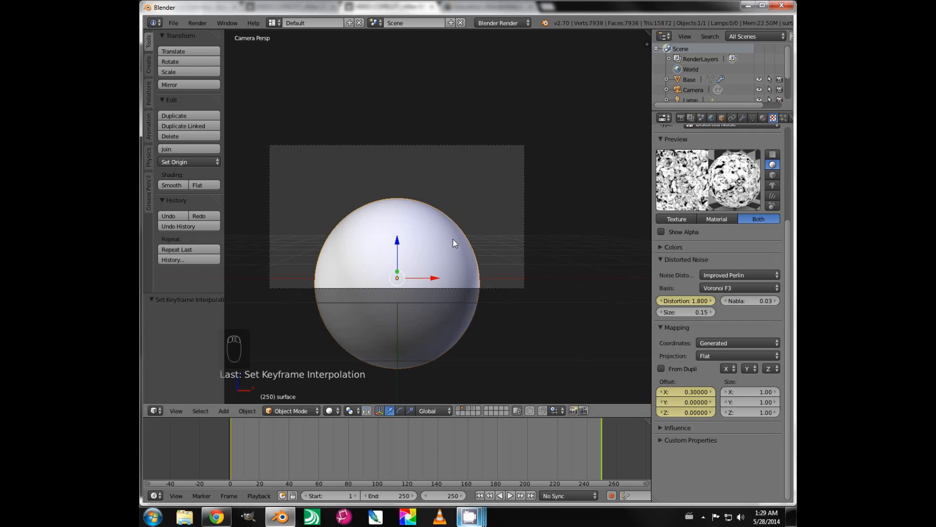
# Step: Show the next sphere's layer, select that sphere and rename the object atmosphere
pyautogui.click(467, 408)
pyautogui.rightClick(397, 308)
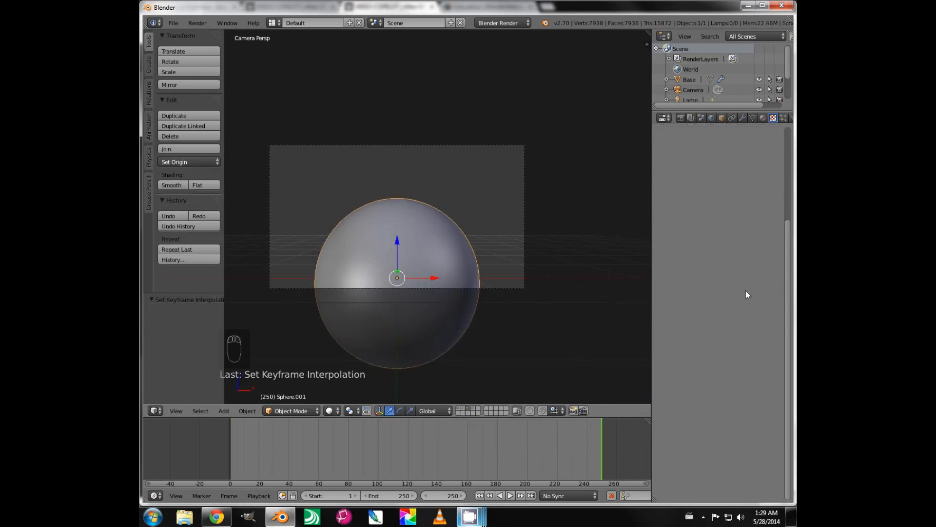
pyautogui.click(721, 118)
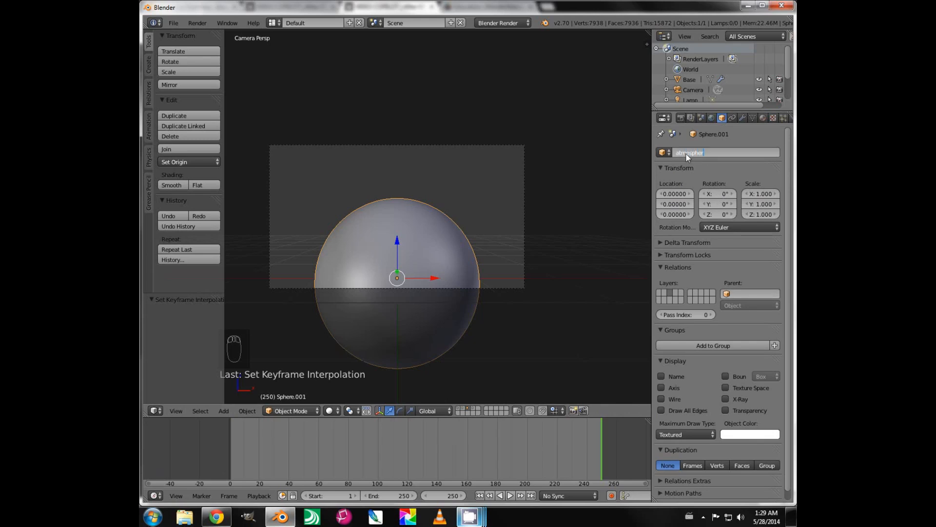
pyautogui.write('e')
pyautogui.press('Return')
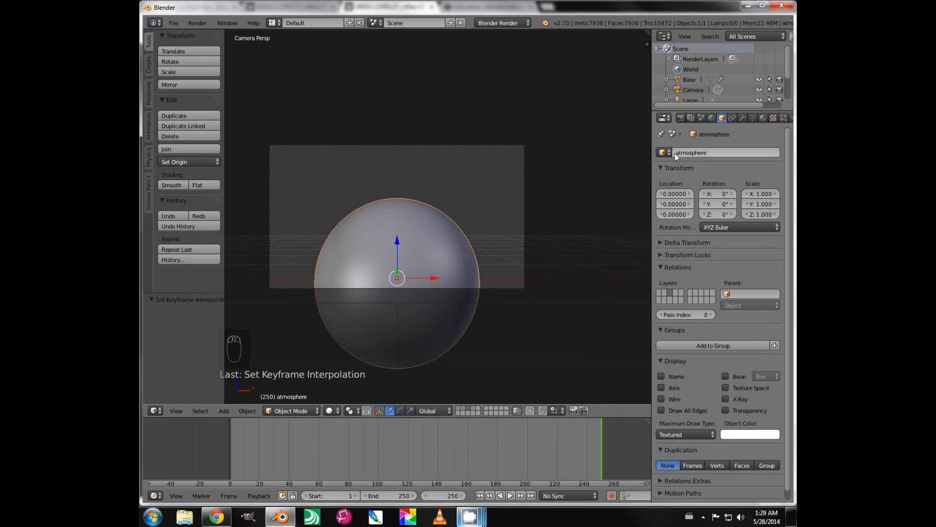
# Step: Add a new material to the atmosphere sphere with diffuse intensity 1, specular intensity 0 and Emit 0.7
pyautogui.click(762, 118)
pyautogui.click(705, 186)
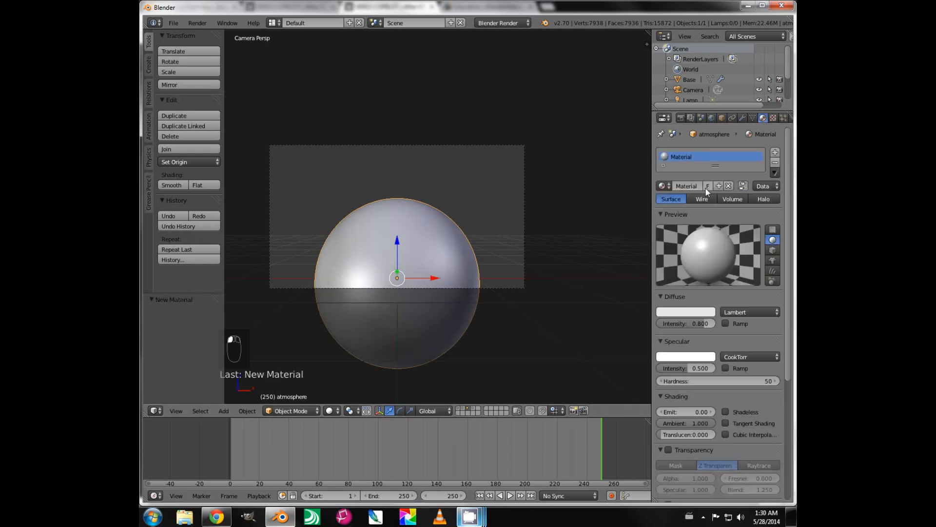
pyautogui.moveTo(648, 369); pyautogui.dragTo(629, 370)
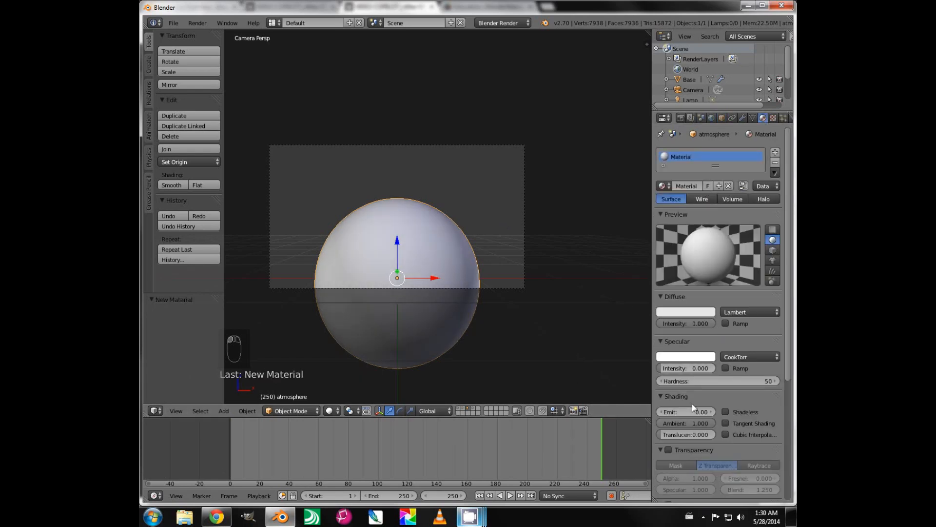
pyautogui.click(689, 414)
pyautogui.write('.7')
pyautogui.press('Return')
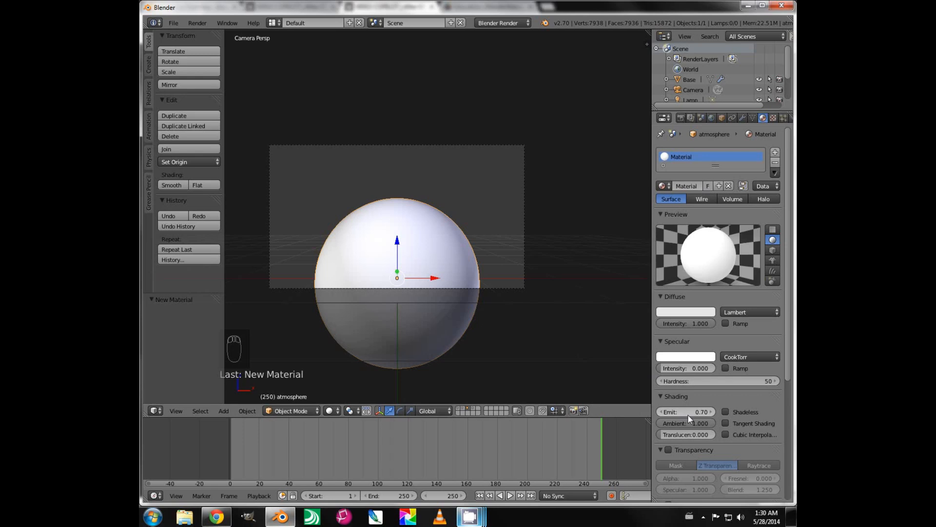
# Step: Rename the sphere's new material as atmosphere
pyautogui.click(773, 118)
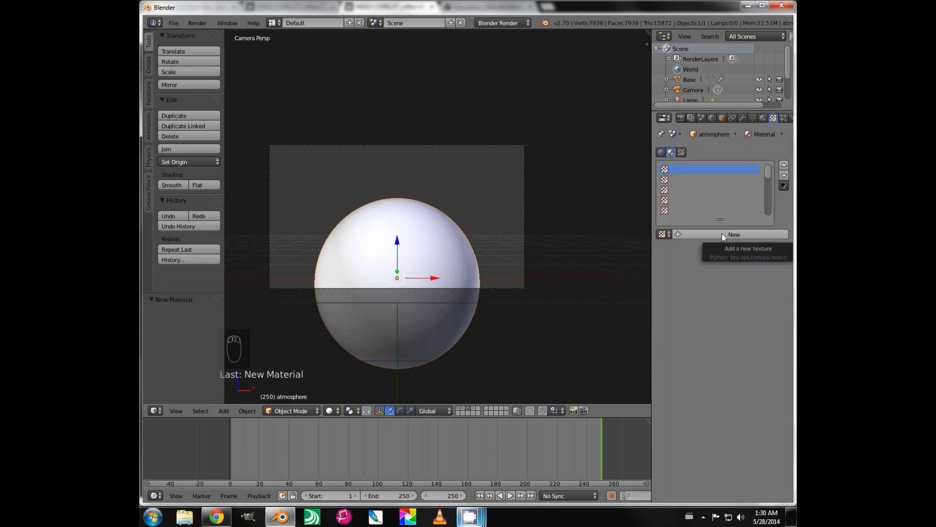
pyautogui.click(764, 118)
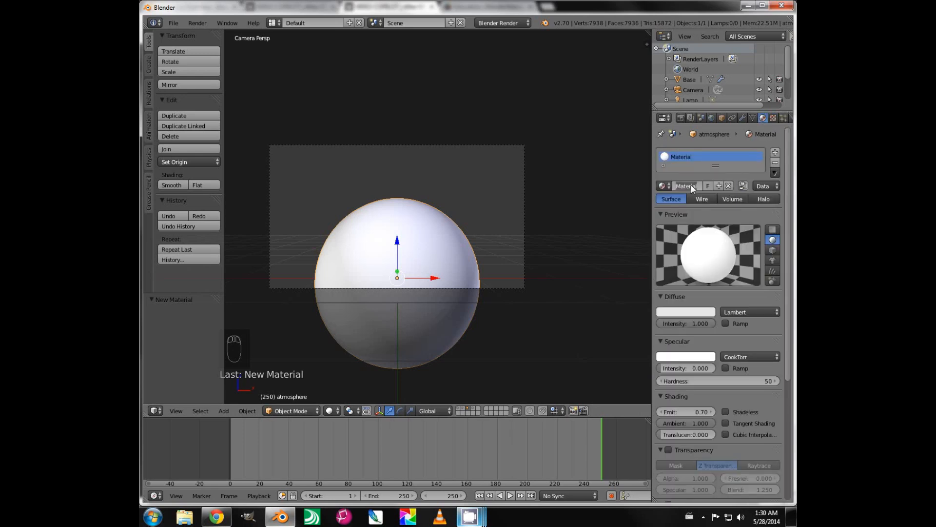
pyautogui.click(691, 185)
pyautogui.write('atmosphere')
pyautogui.press('Return')
# Step: Add a new texture to the atmosphere material and name it atmosphere
pyautogui.click(773, 118)
pyautogui.click(693, 236)
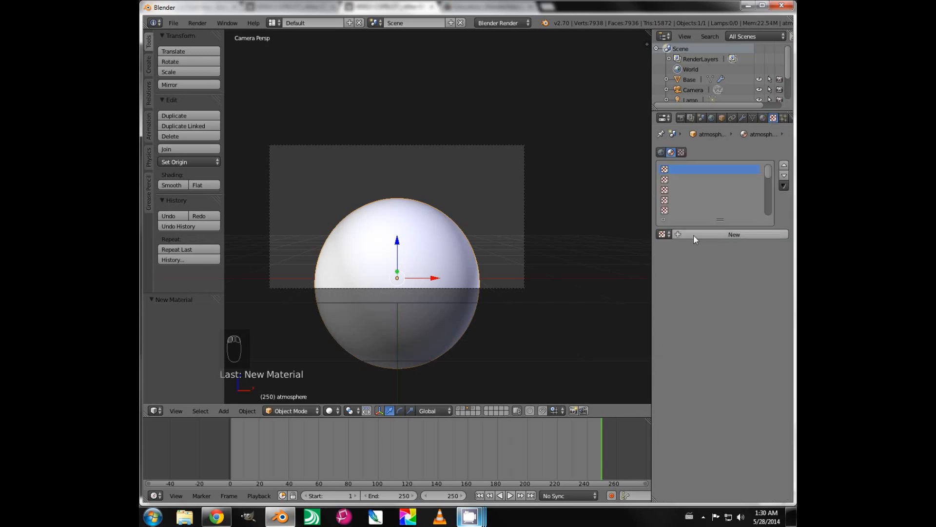
pyautogui.click(693, 235)
pyautogui.write('atmosphere')
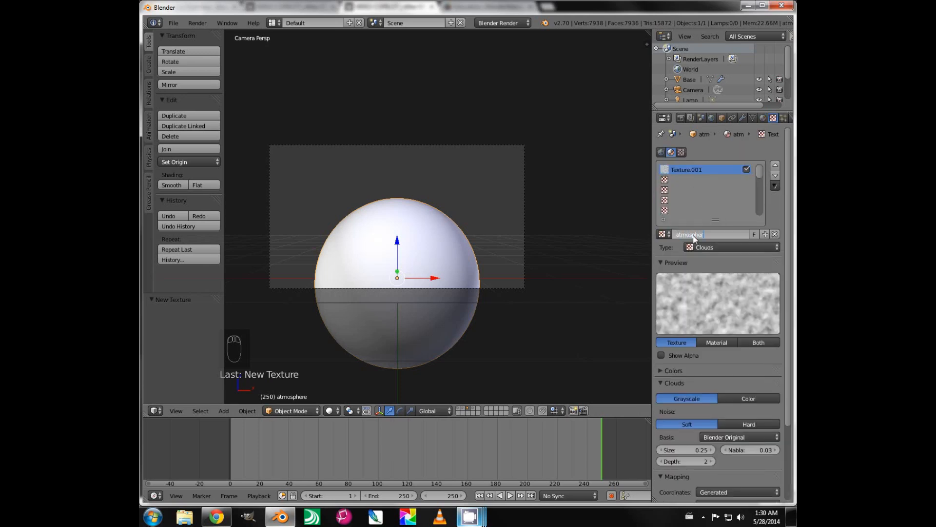
pyautogui.press('Return')
# Step: Enable the texture's color ramp and set the black stop's alpha to 1
pyautogui.scroll(-1, 727, 392)
pyautogui.click(662, 351)
pyautogui.click(662, 365)
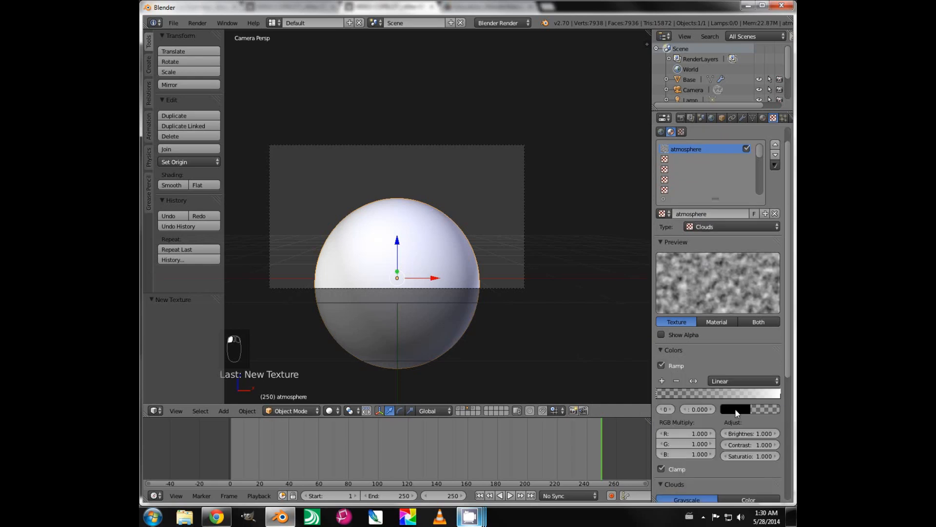
pyautogui.click(737, 413)
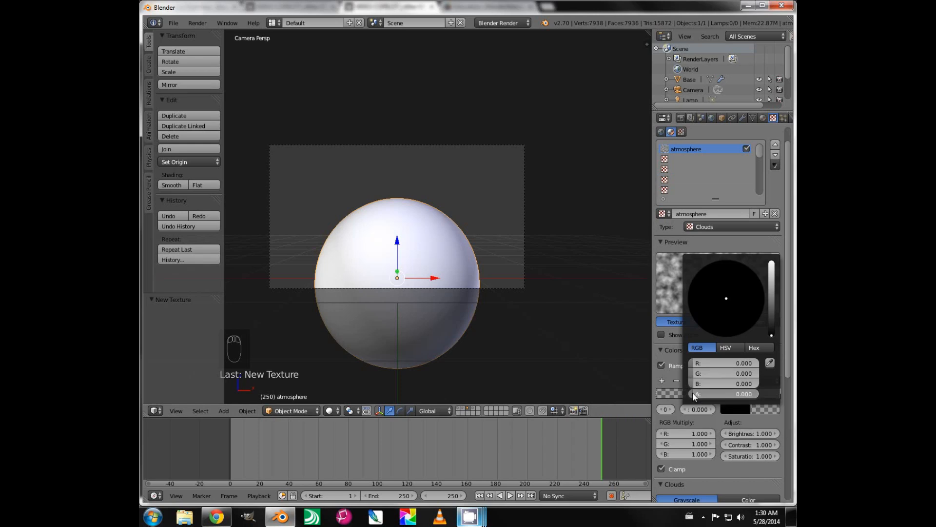
pyautogui.moveTo(693, 392); pyautogui.dragTo(760, 393)
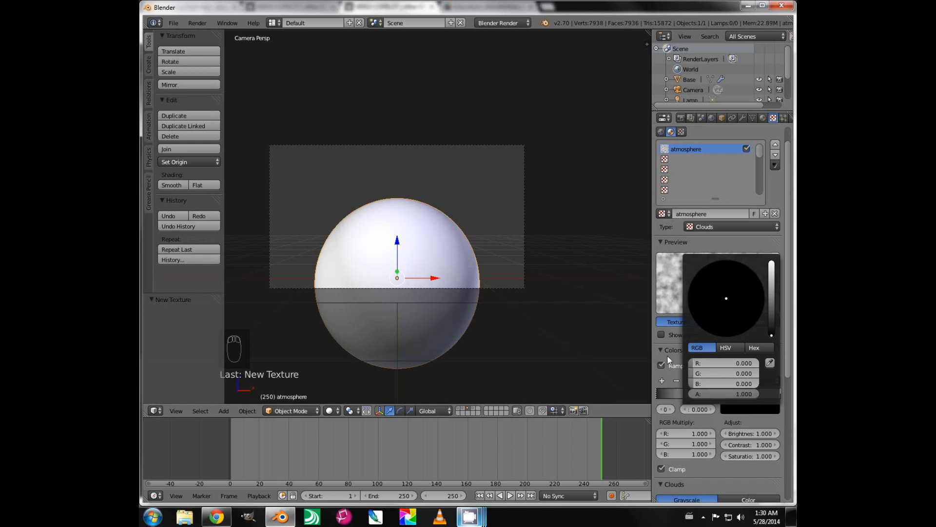
# Step: Move the ramp's black stop to about 0.198 and its white stop to about 0.789
pyautogui.moveTo(660, 392); pyautogui.dragTo(680, 392)
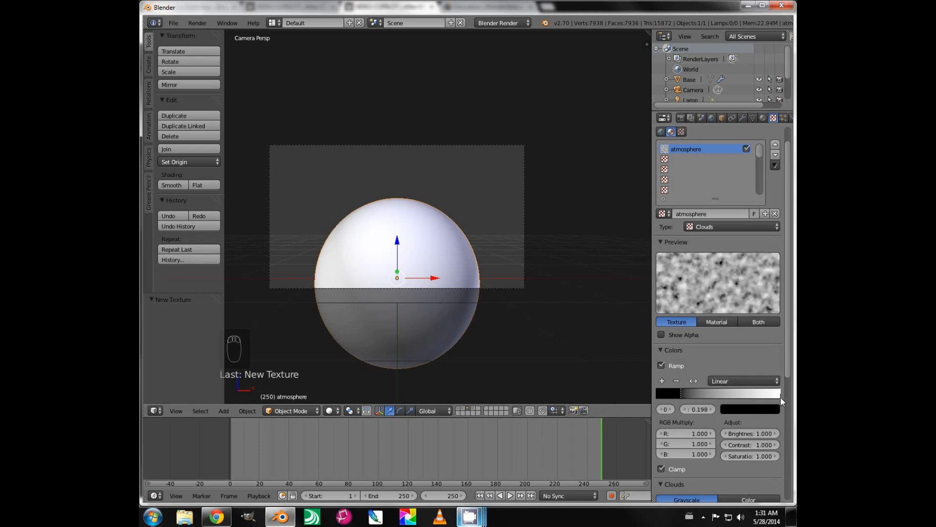
pyautogui.click(780, 394)
pyautogui.moveTo(780, 396); pyautogui.dragTo(754, 397)
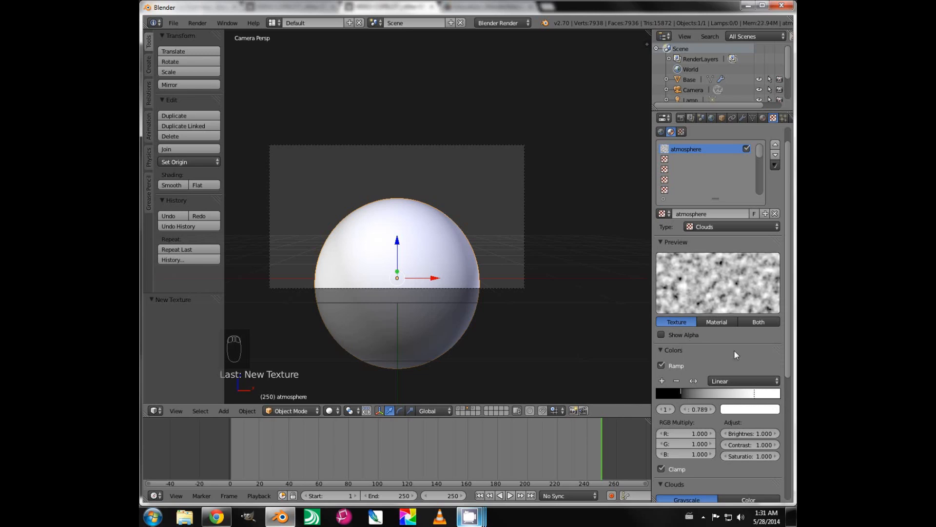
# Step: Increase the Clouds texture's noise size to 0.45
pyautogui.scroll(-5, 733, 350)
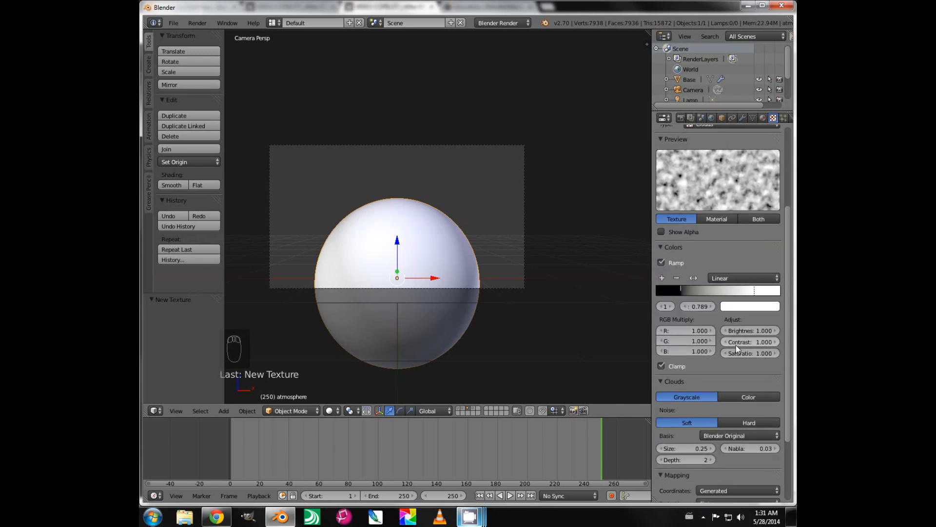
pyautogui.click(710, 449)
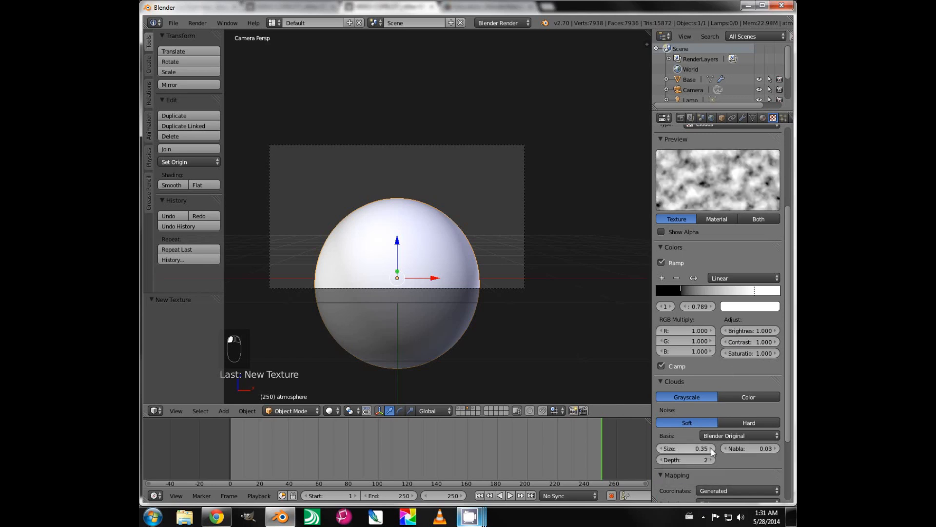
pyautogui.click(711, 449)
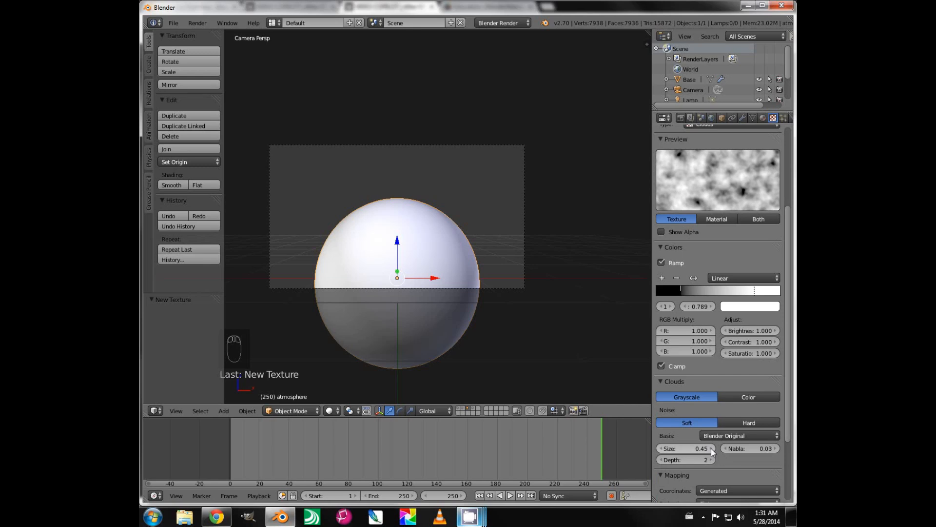
# Step: Preview both the texture and the material, and set the Clouds noise size to 0.5
pyautogui.click(754, 218)
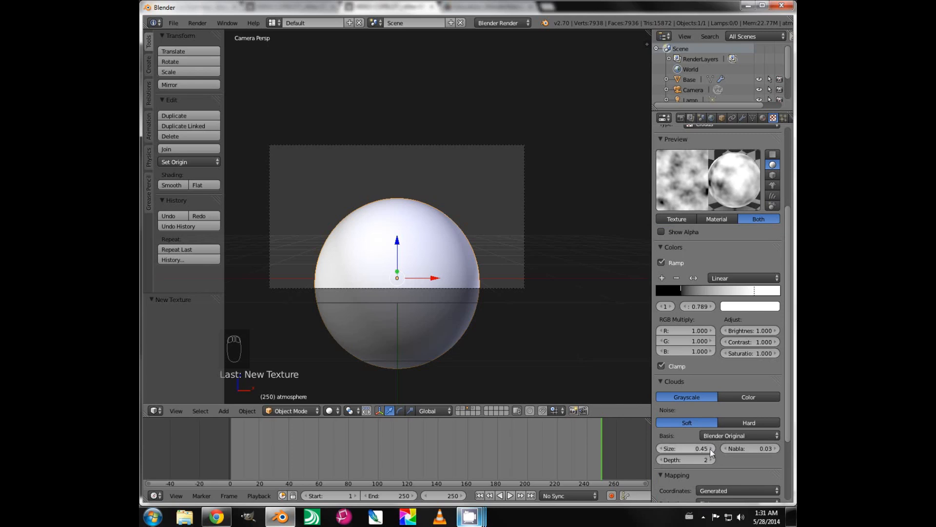
pyautogui.click(690, 448)
pyautogui.write('0.5')
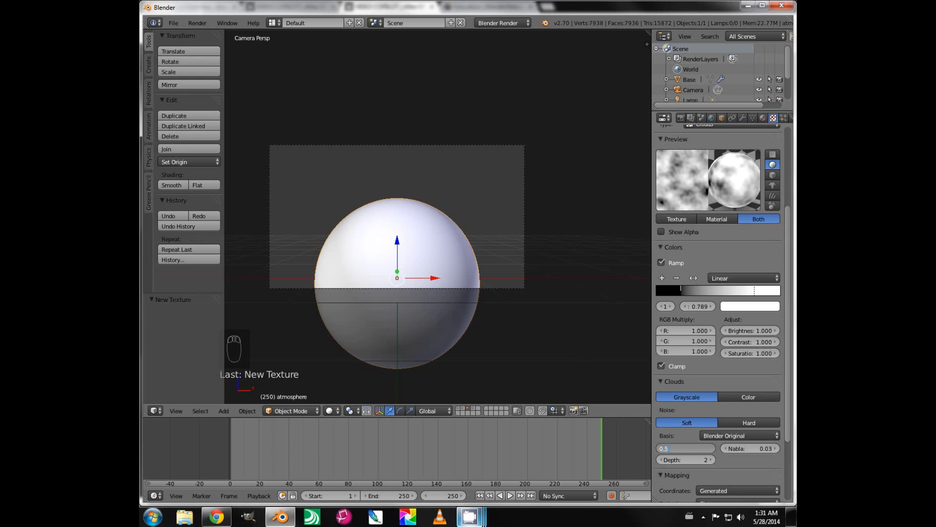
pyautogui.press('Return')
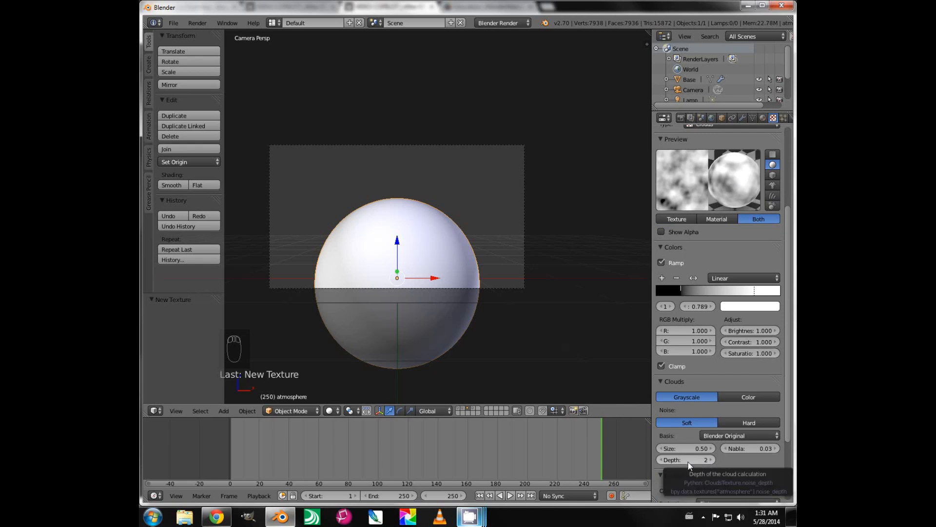
# Step: Set the atmosphere Clouds texture's noise depth to 24
pyautogui.click(689, 461)
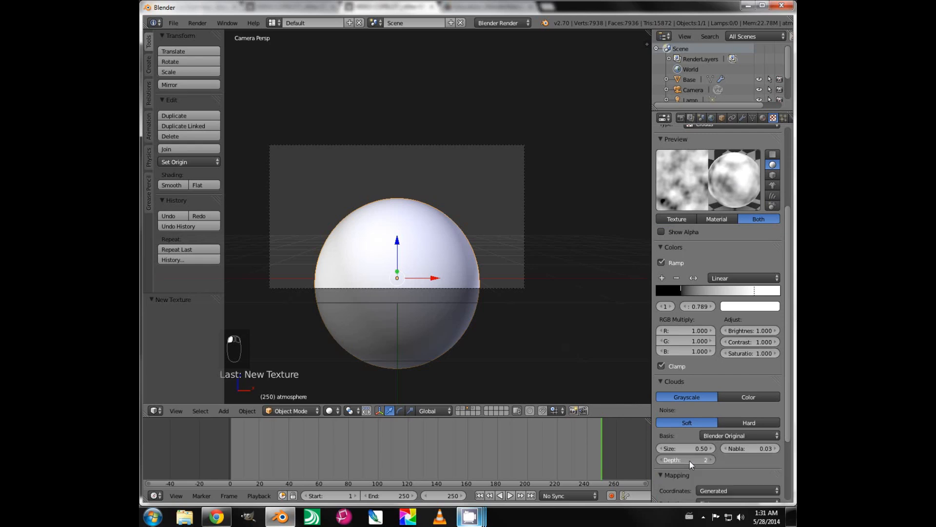
pyautogui.moveTo(697, 462); pyautogui.dragTo(729, 463)
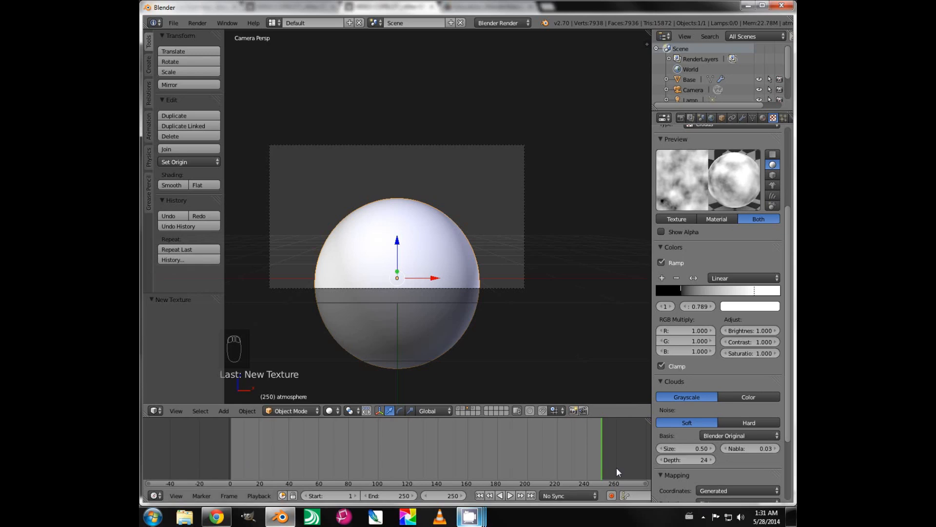
pyautogui.click(712, 459)
pyautogui.click(713, 459)
# Step: Shift the atmosphere ramp's black stop to about 0.293 and its white stop to about 0.756
pyautogui.scroll(-3, 746, 403)
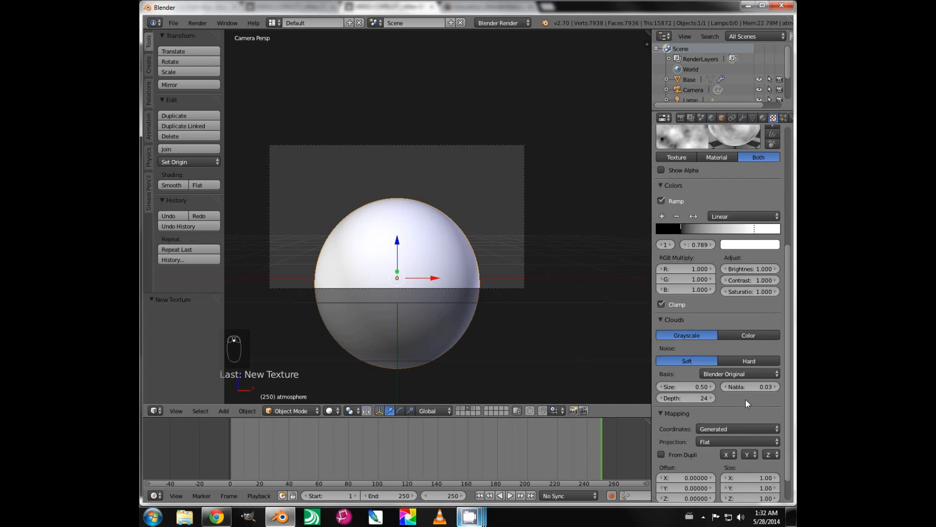
pyautogui.scroll(3, 748, 402)
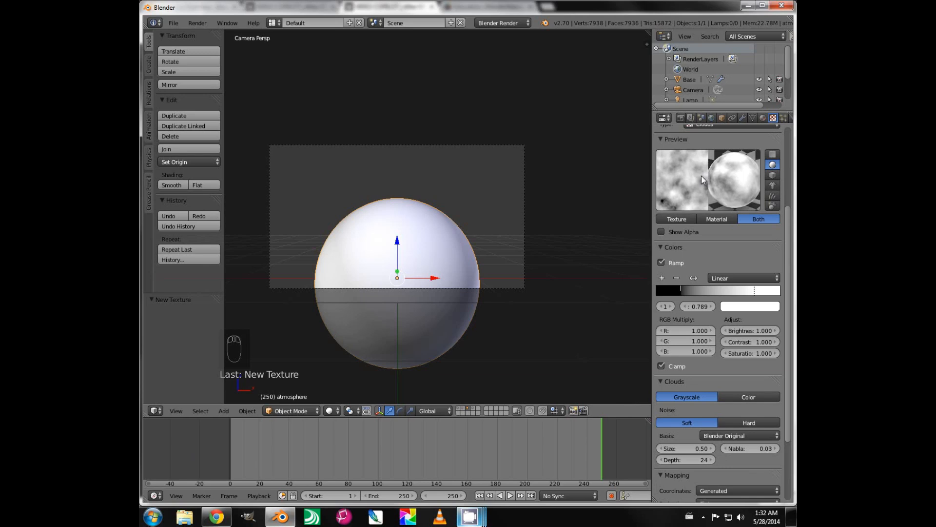
pyautogui.scroll(-1, 718, 329)
pyautogui.scroll(2, 717, 330)
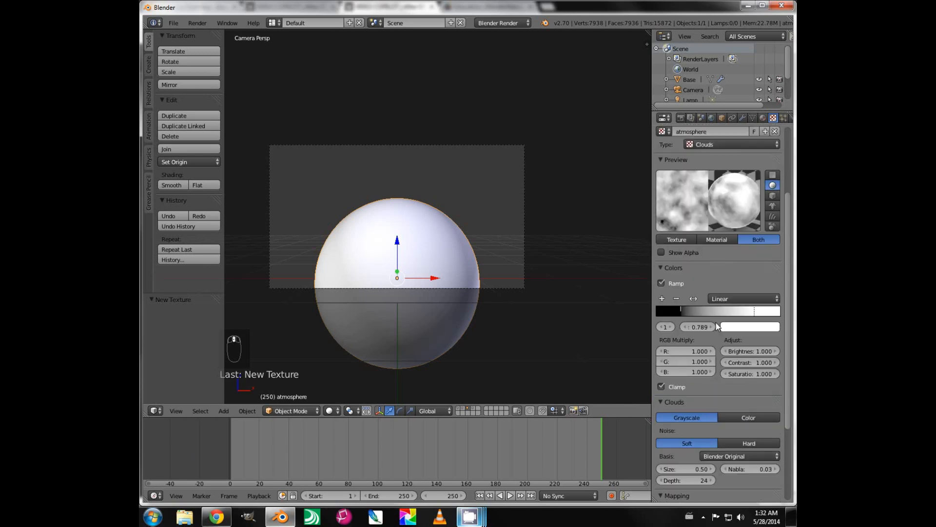
pyautogui.moveTo(681, 315); pyautogui.dragTo(693, 315)
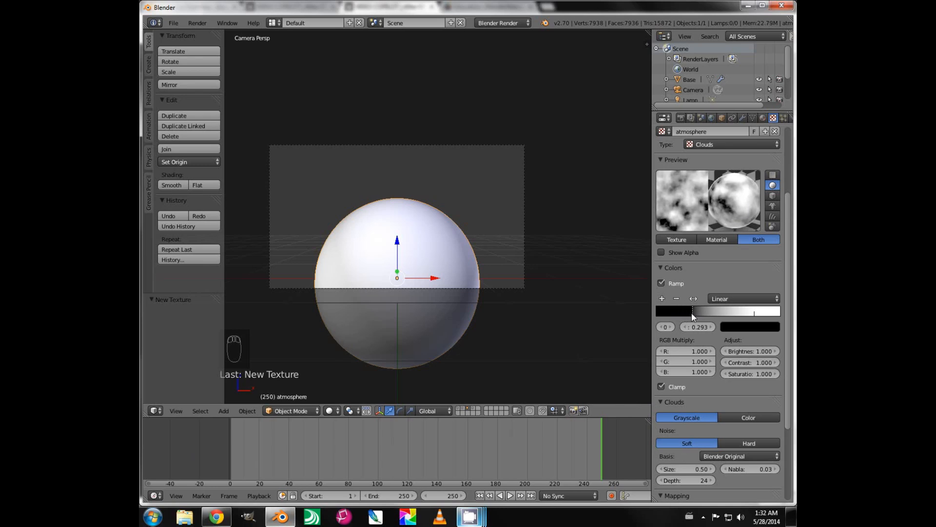
pyautogui.click(752, 313)
pyautogui.moveTo(750, 314); pyautogui.dragTo(750, 314)
# Step: At frame 1, set the atmosphere texture's X mapping offset to 0.3 and keyframe the offset
pyautogui.scroll(-4, 742, 337)
pyautogui.scroll(-2, 739, 344)
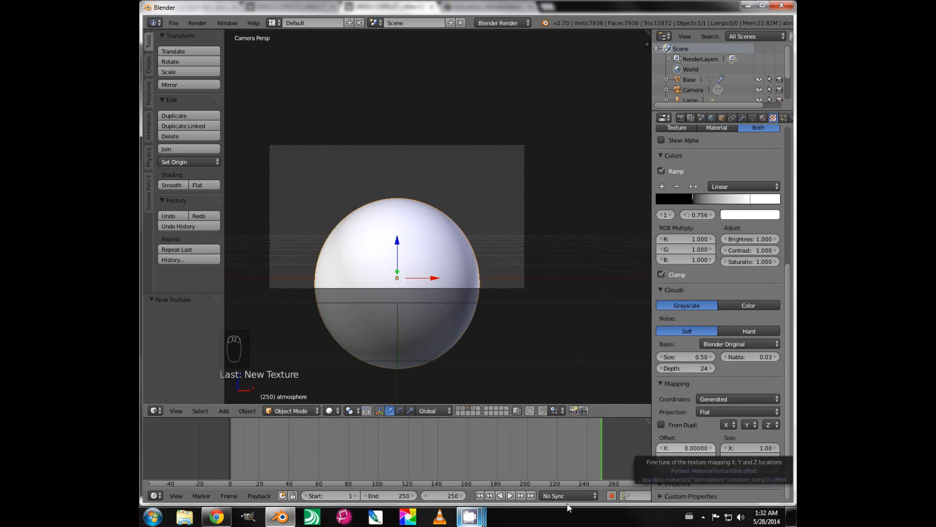
pyautogui.click(480, 496)
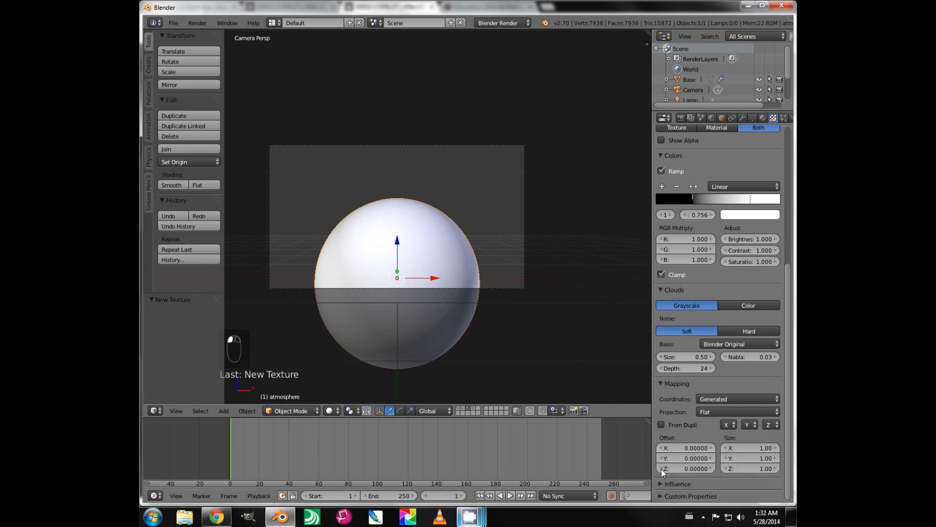
pyautogui.click(685, 449)
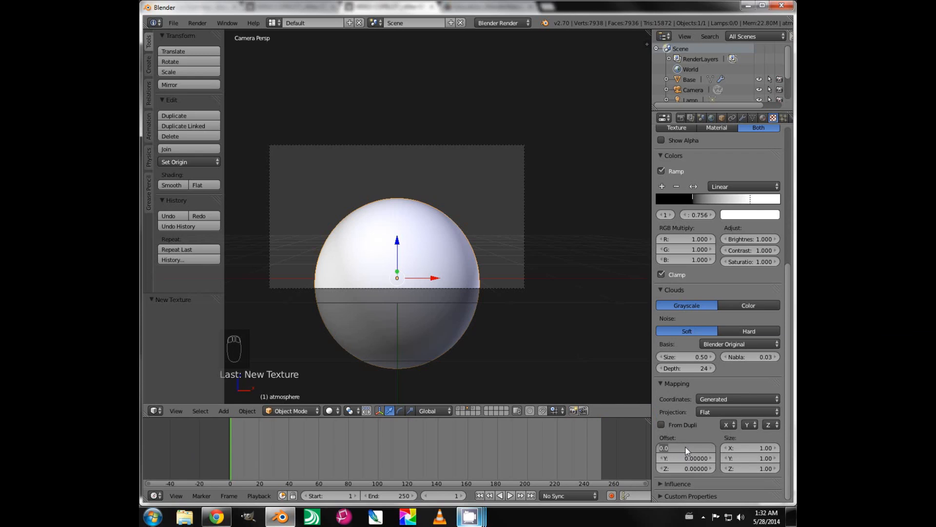
pyautogui.write('3.')
pyautogui.press('Return')
pyautogui.press('i')
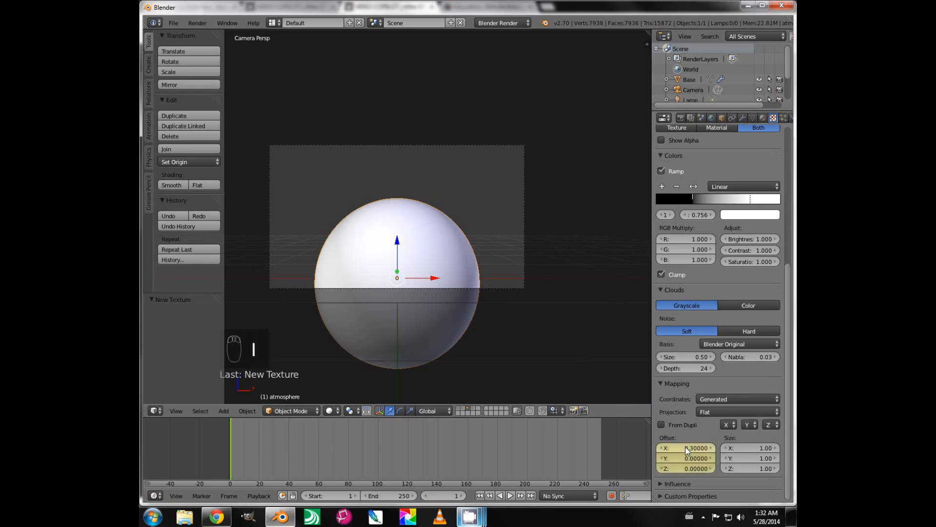
# Step: At frame 250, set the atmosphere texture's X mapping offset to -0.8 and keyframe the offset
pyautogui.click(531, 495)
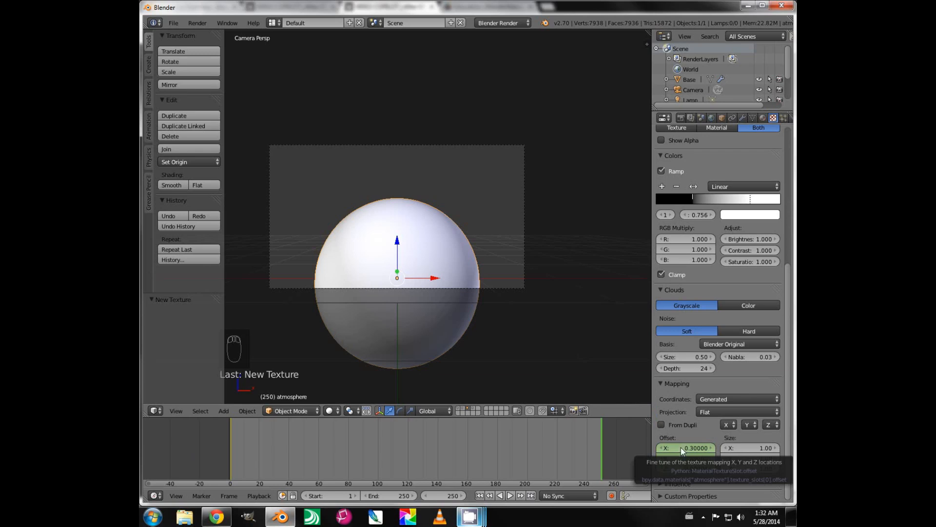
pyautogui.press('-')
pyautogui.click(697, 450)
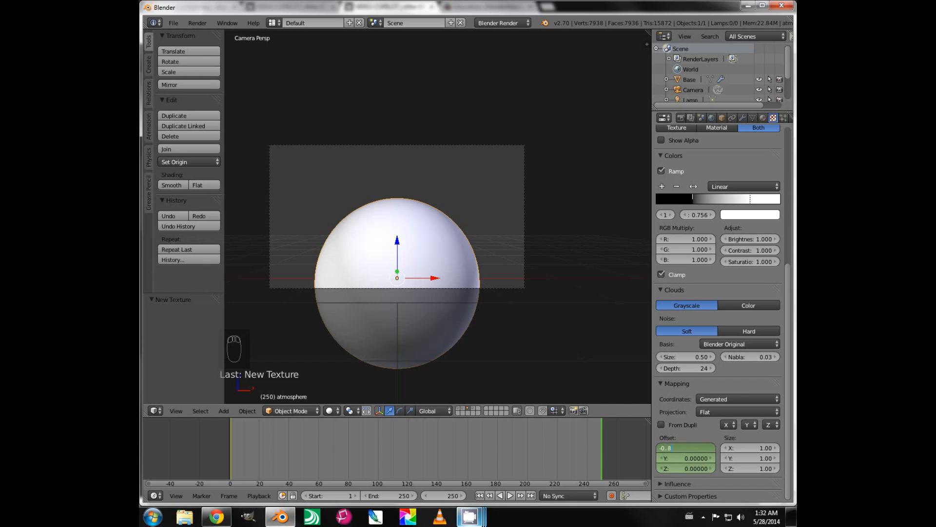
pyautogui.press('Return')
pyautogui.click(691, 449)
pyautogui.write('8')
pyautogui.press('Return')
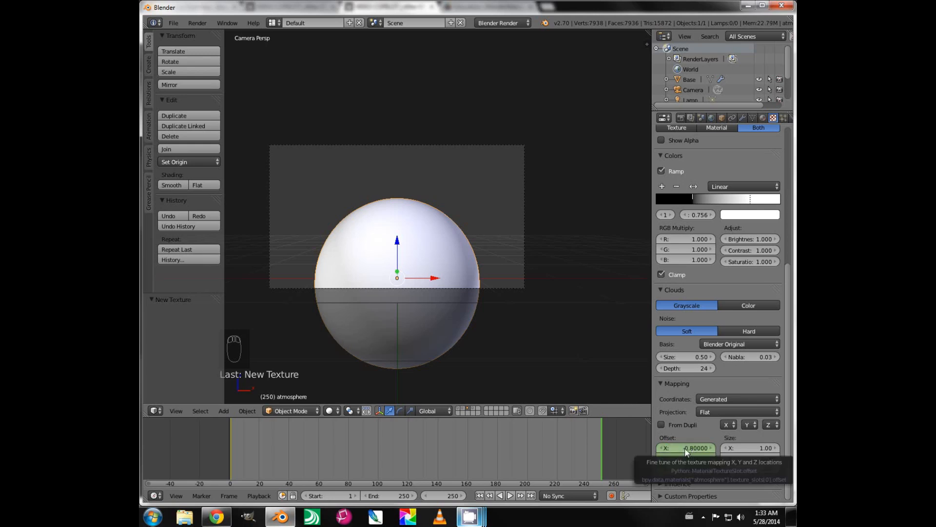
pyautogui.press('i')
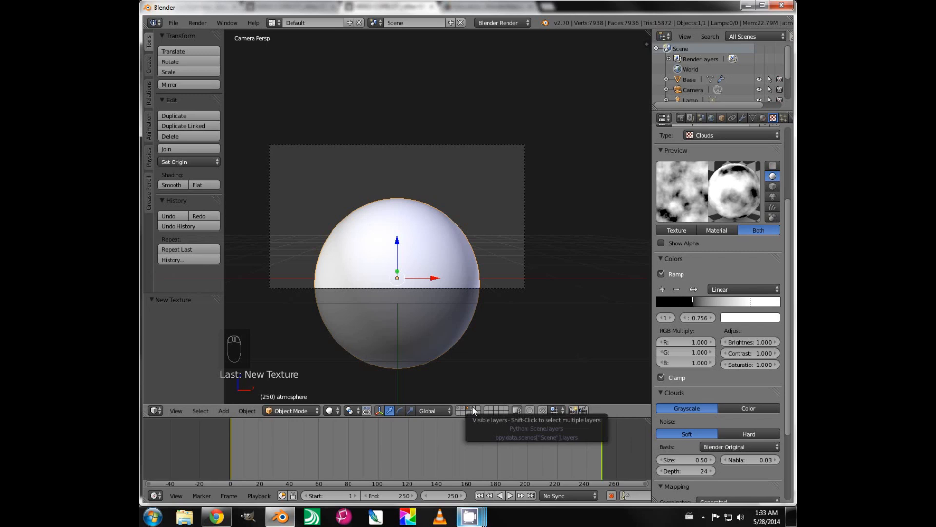
# Step: Give the sphere on the fourth layer a new shadeless material with specular intensity 0
pyautogui.click(472, 406)
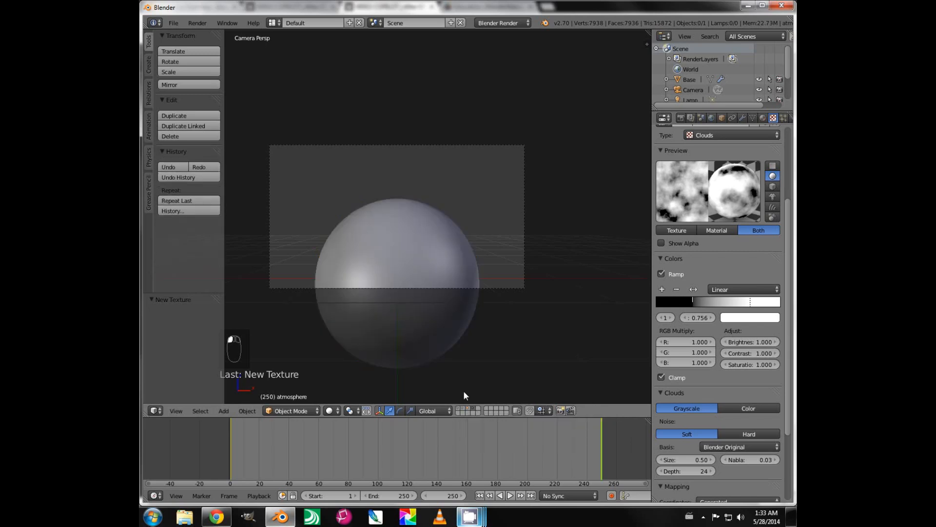
pyautogui.rightClick(390, 244)
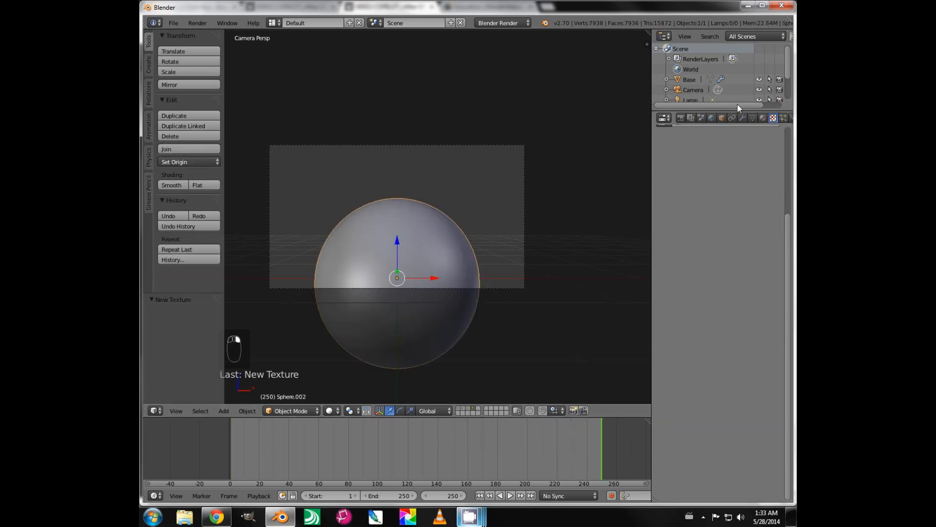
pyautogui.click(763, 118)
pyautogui.click(688, 186)
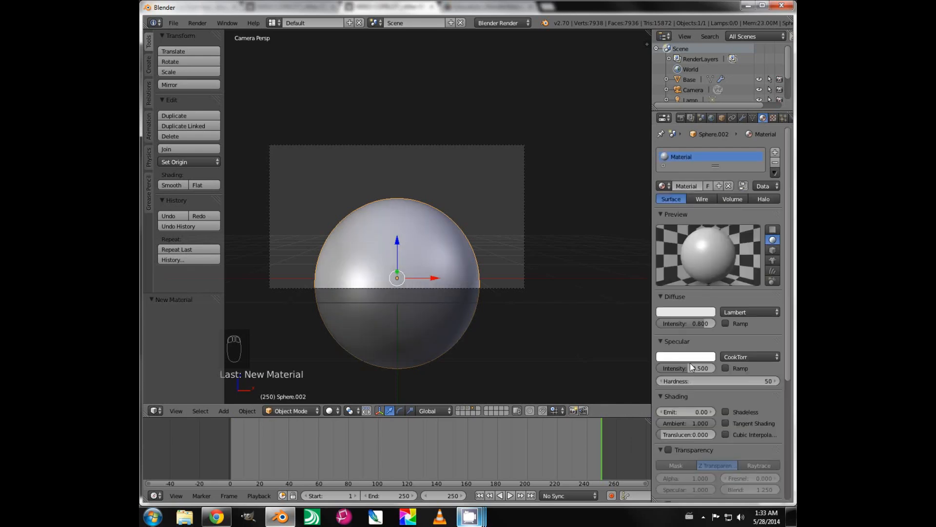
pyautogui.moveTo(690, 365); pyautogui.dragTo(645, 365)
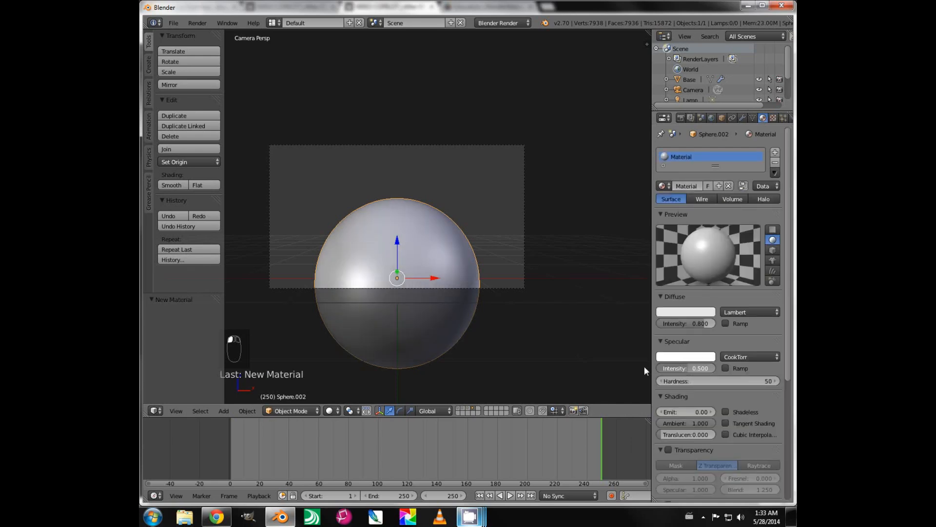
pyautogui.click(725, 412)
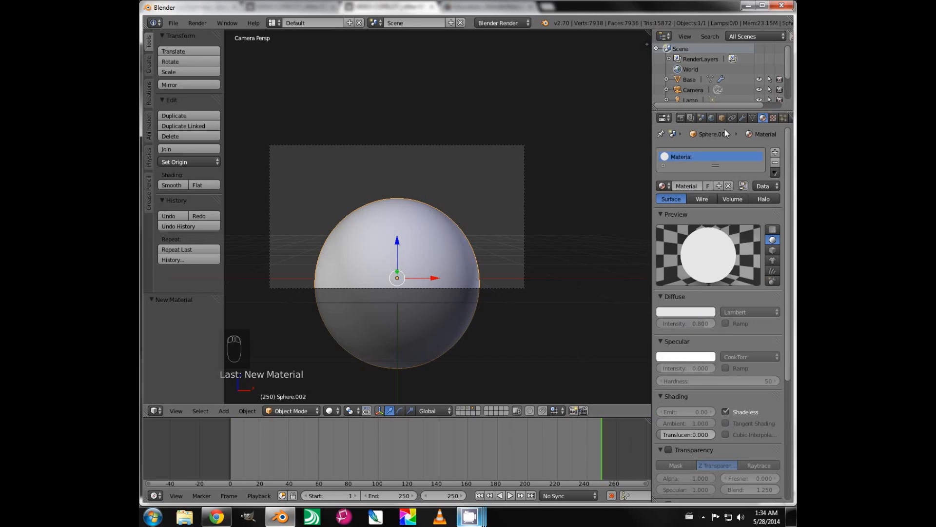
# Step: Name both the new material and its sphere object speckles
pyautogui.click(774, 118)
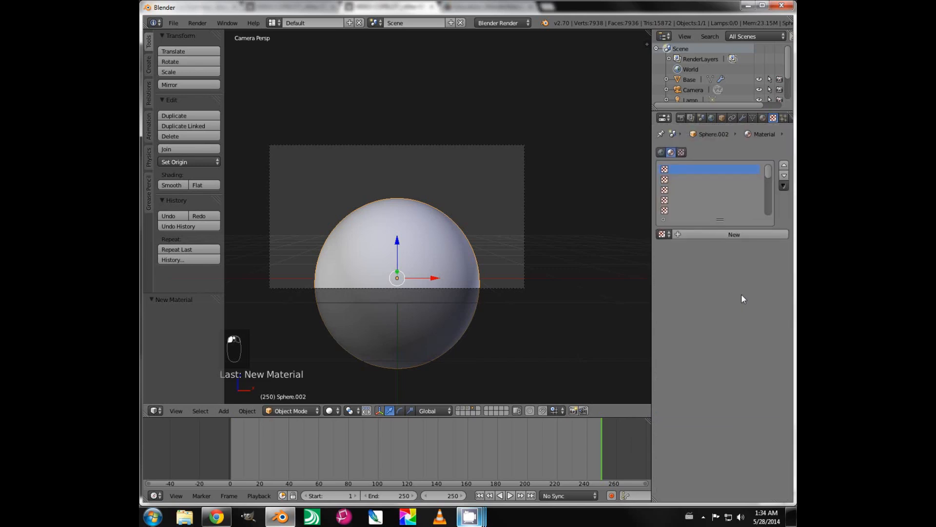
pyautogui.click(762, 118)
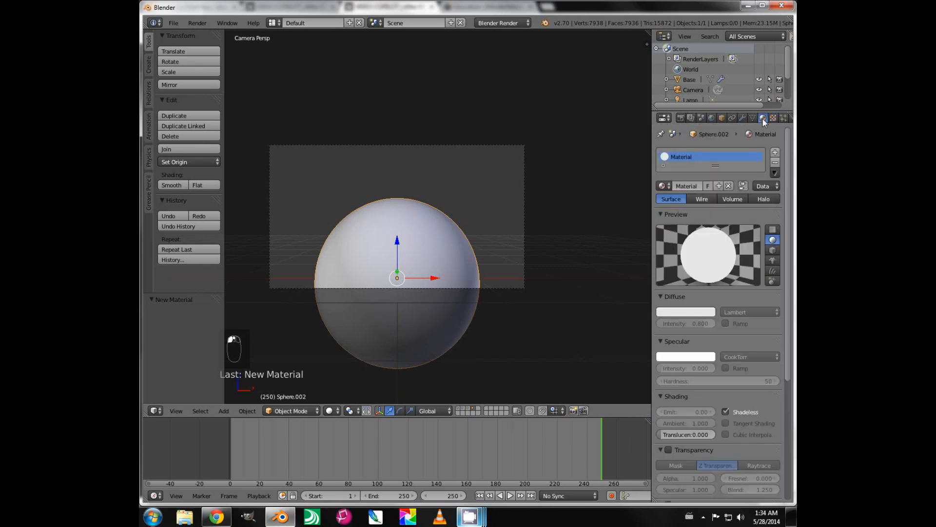
pyautogui.click(688, 186)
pyautogui.write('speckles')
pyautogui.press('Return')
pyautogui.click(721, 118)
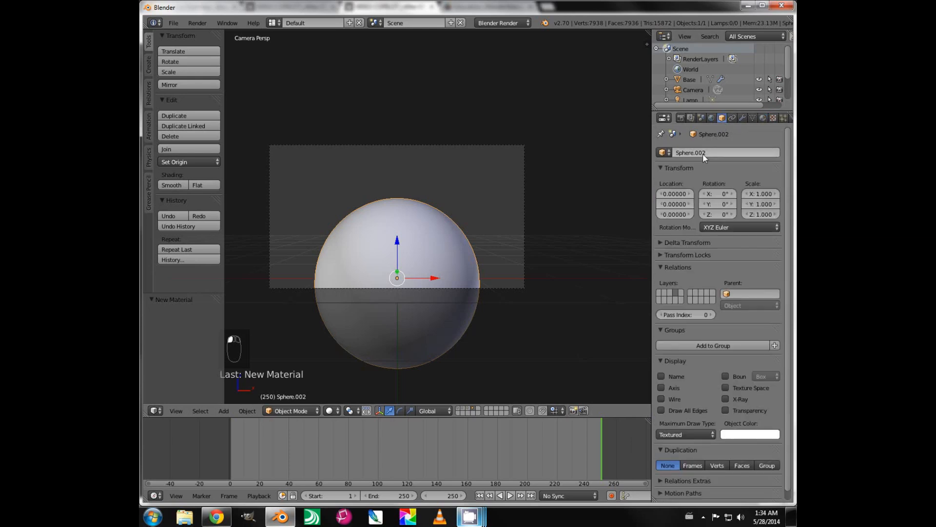
pyautogui.click(703, 153)
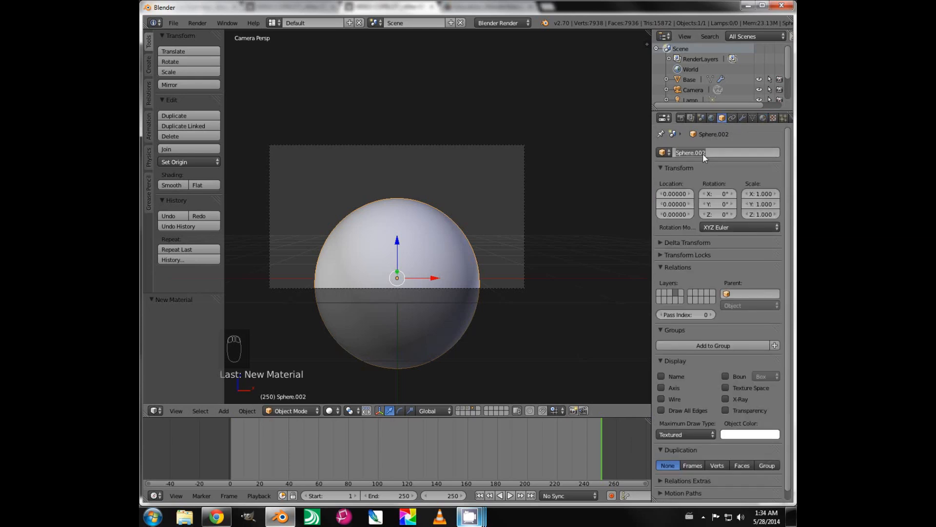
pyautogui.write('speckles')
pyautogui.press('Return')
# Step: Add a new texture to the speckles material and name it speckles
pyautogui.click(773, 118)
pyautogui.click(703, 237)
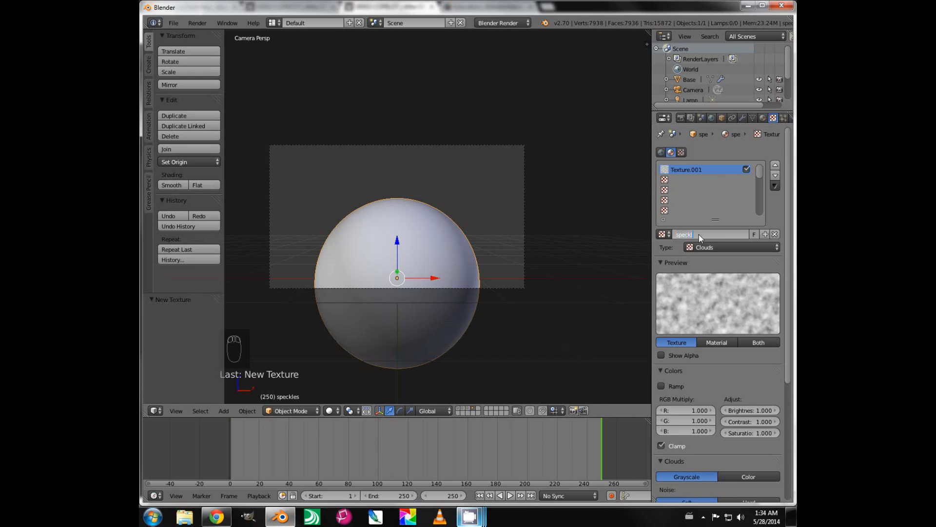
pyautogui.press('Return')
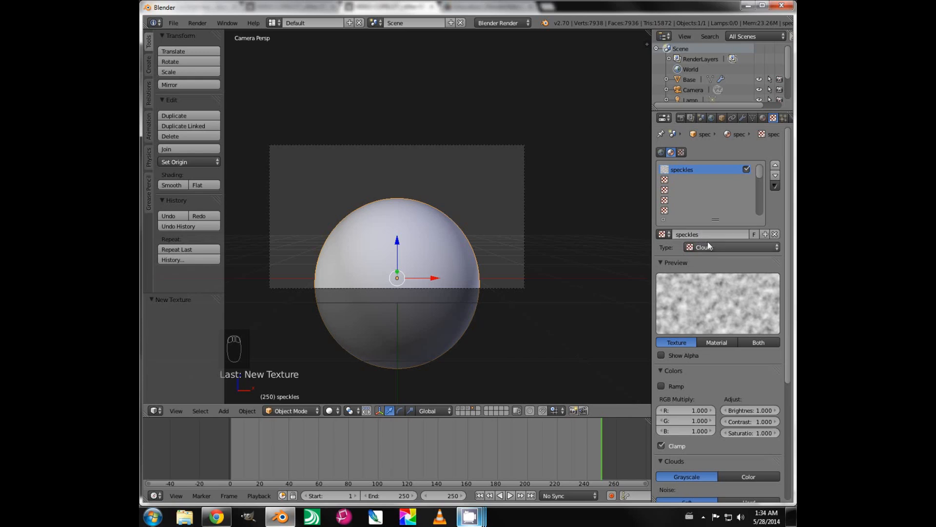
# Step: Keep the speckles texture type as Clouds and set its noise basis to Improved Perlin
pyautogui.click(708, 247)
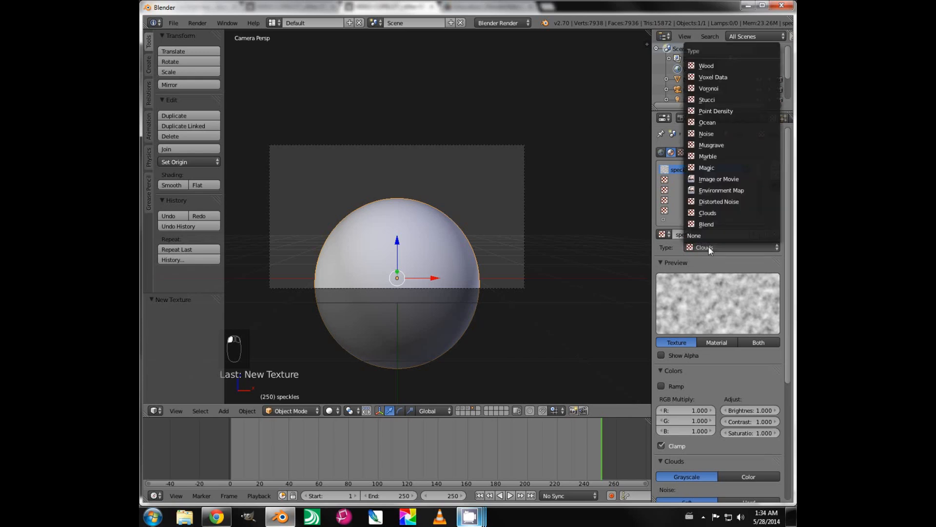
pyautogui.scroll(-5, 708, 260)
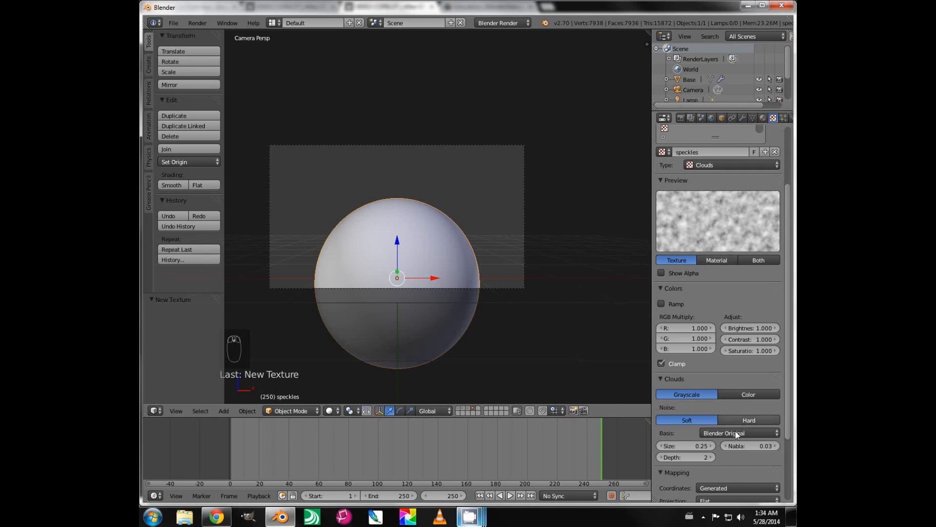
pyautogui.click(732, 433)
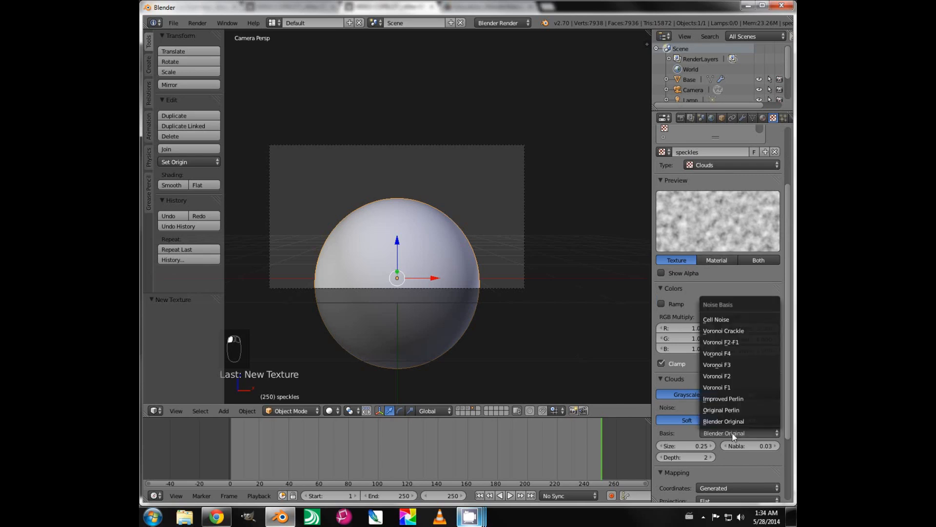
pyautogui.click(720, 400)
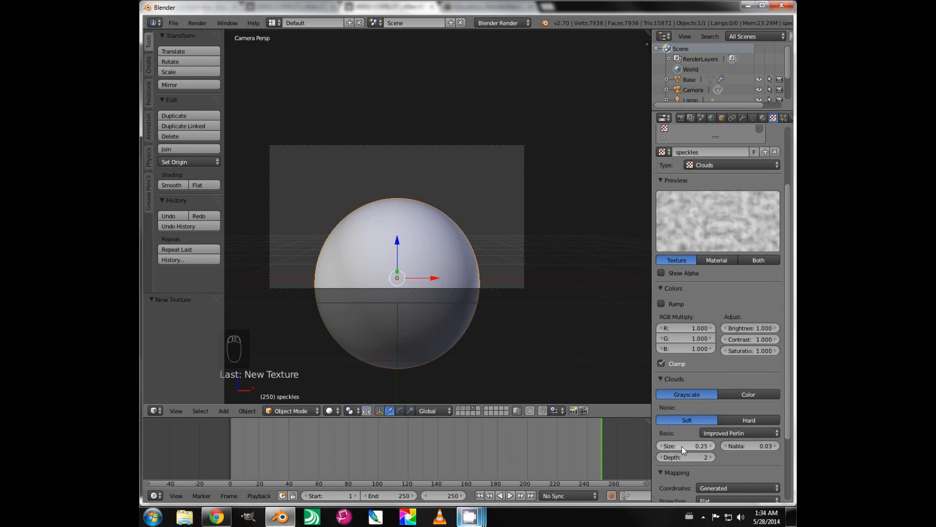
# Step: Enable the speckles texture's colour ramp, move its black stop to 0.236 and make that stop fully opaque
pyautogui.click(659, 304)
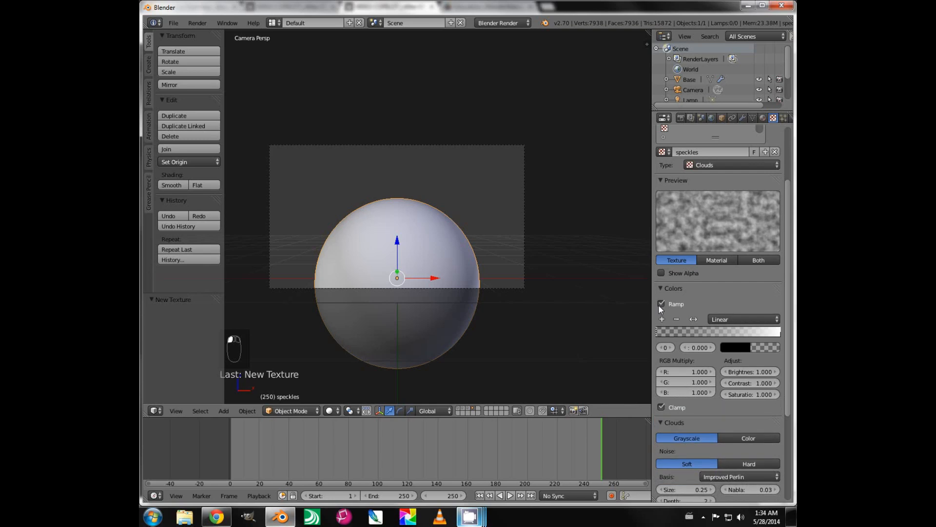
pyautogui.moveTo(656, 332); pyautogui.dragTo(686, 330)
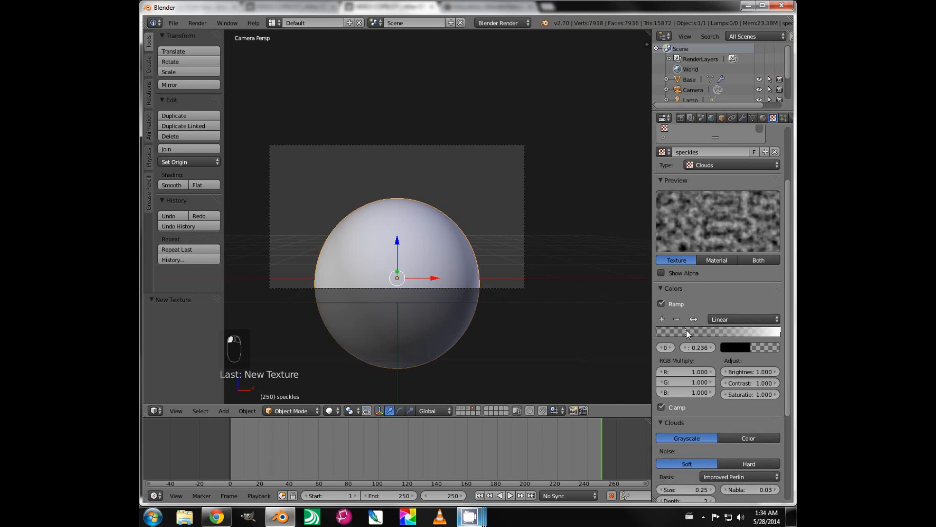
pyautogui.click(742, 347)
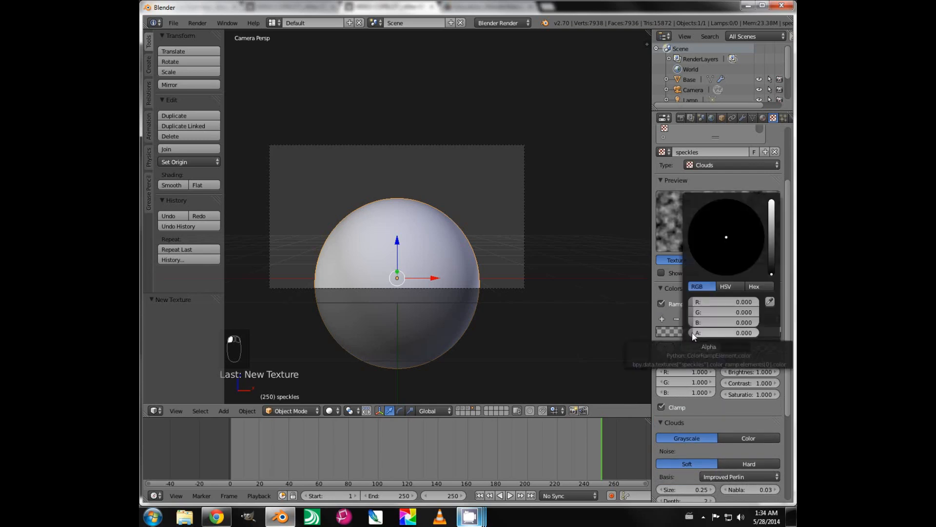
# Step: Set the speckles texture's cloud noise size to 0.05
pyautogui.scroll(-2, 683, 446)
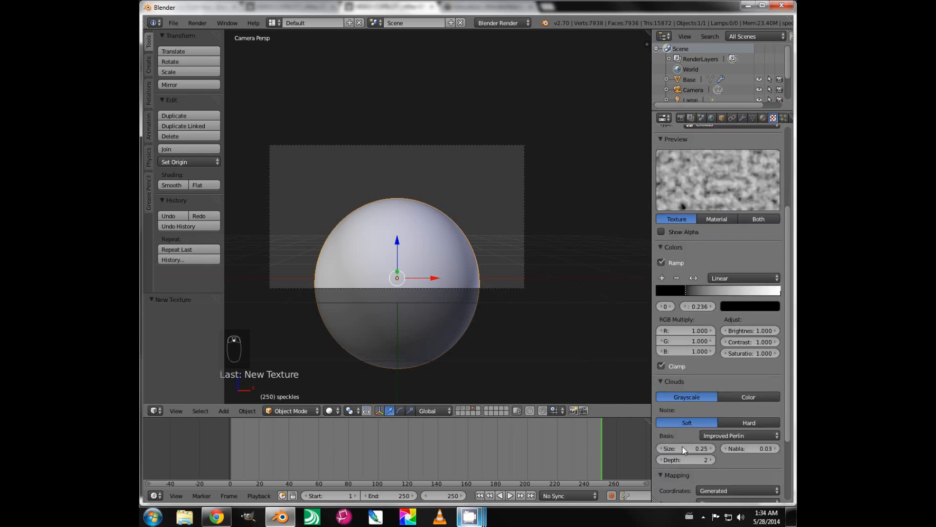
pyautogui.click(690, 447)
pyautogui.moveTo(688, 446); pyautogui.dragTo(680, 449)
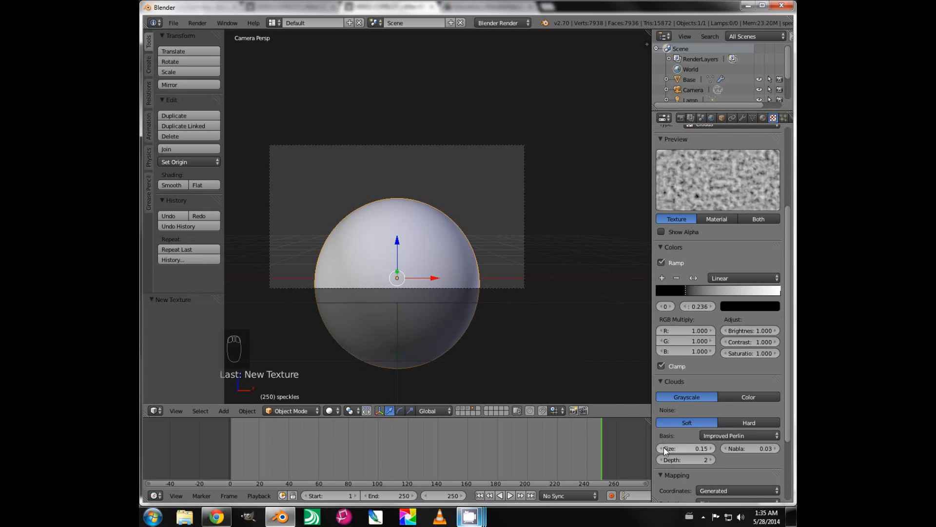
pyautogui.click(660, 448)
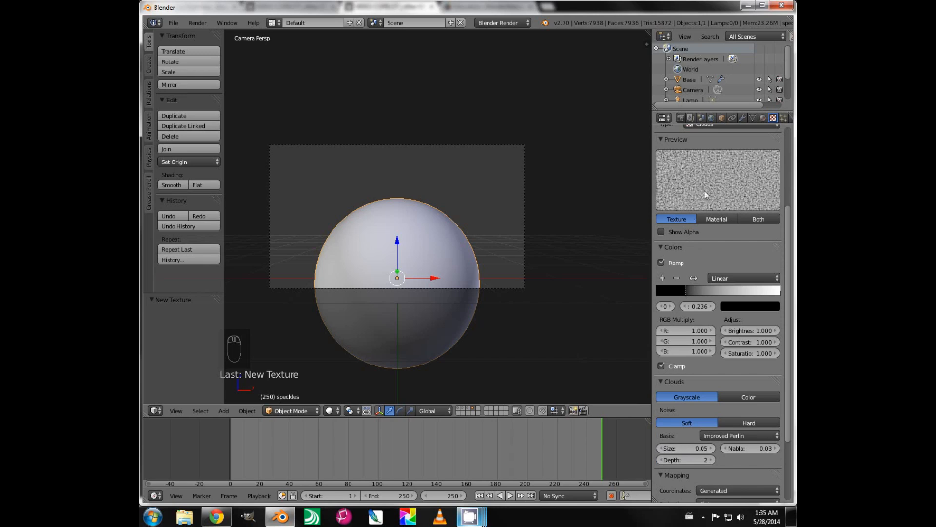
# Step: Move the black stop of the speckles colour ramp to position 0.587
pyautogui.click(687, 295)
pyautogui.moveTo(686, 296); pyautogui.dragTo(725, 292)
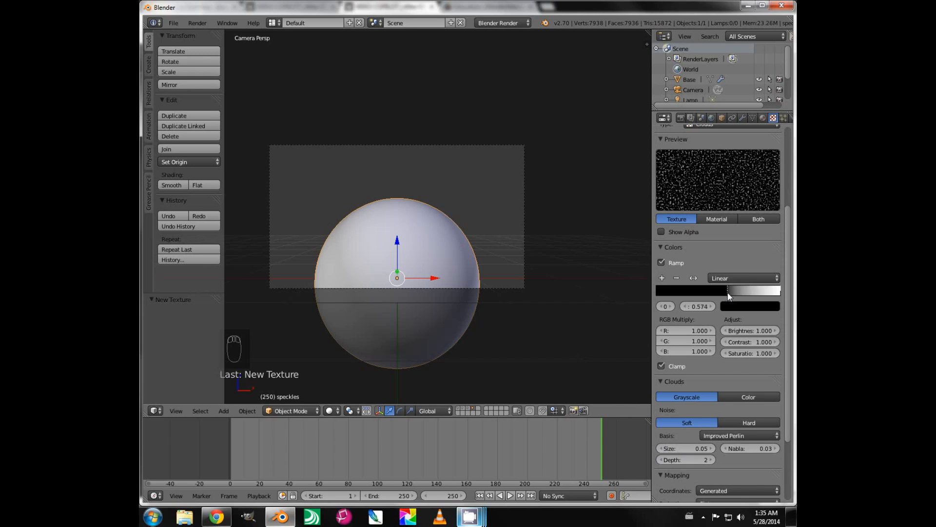
pyautogui.moveTo(727, 296); pyautogui.dragTo(729, 296)
# Step: Raise the speckles texture's cloud noise depth to 15
pyautogui.click(711, 459)
pyautogui.click(711, 459)
pyautogui.click(710, 460)
pyautogui.click(711, 459)
pyautogui.click(711, 459)
pyautogui.click(711, 460)
pyautogui.click(711, 460)
pyautogui.click(711, 460)
pyautogui.click(711, 461)
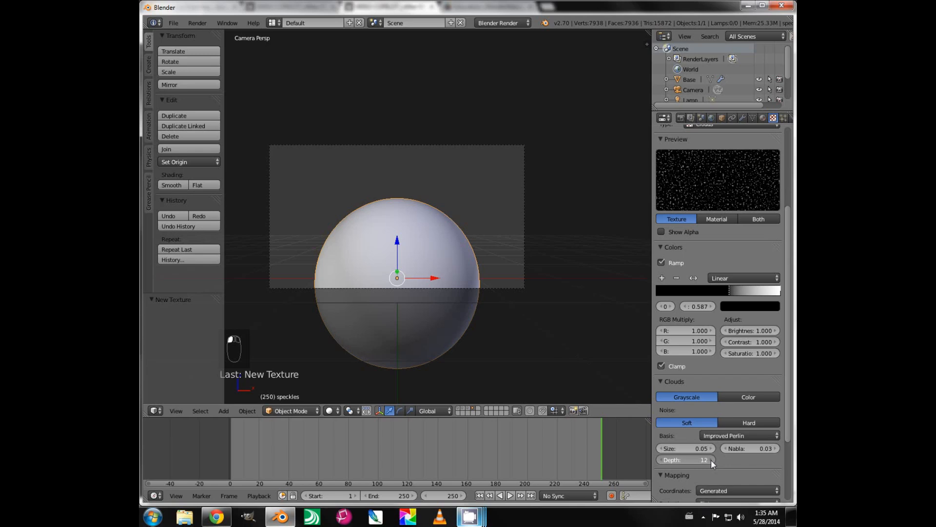
pyautogui.click(711, 460)
pyautogui.click(711, 460)
pyautogui.click(711, 460)
# Step: At frame 1, set the speckles texture's X mapping offset to 2 and keyframe the offset
pyautogui.scroll(-5, 725, 376)
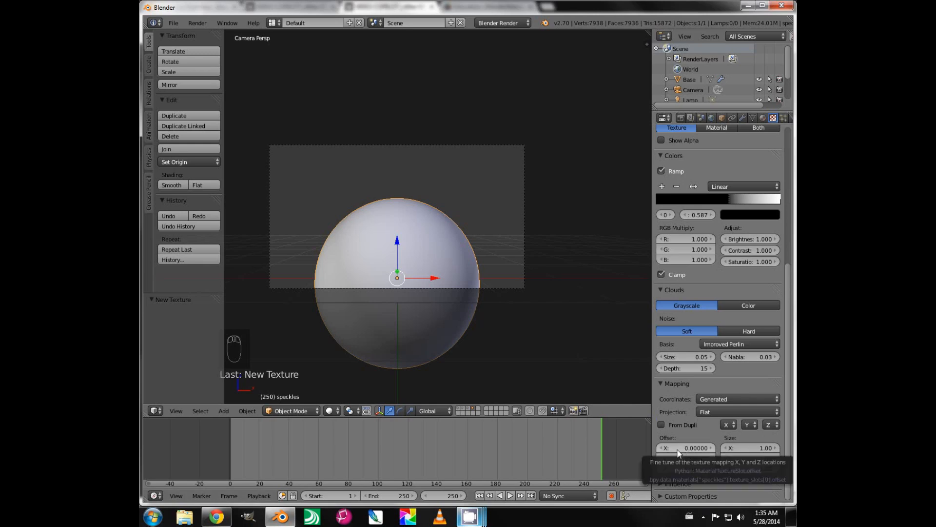
pyautogui.click(479, 496)
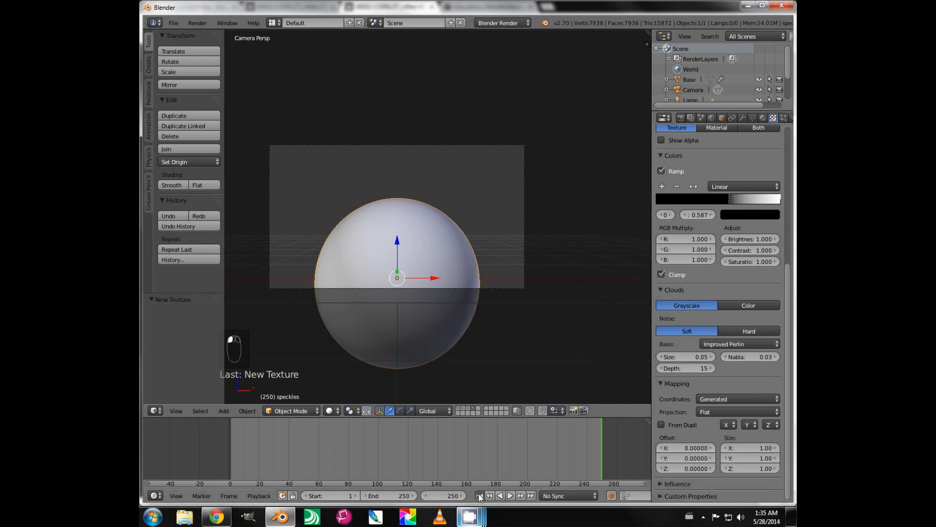
pyautogui.click(688, 451)
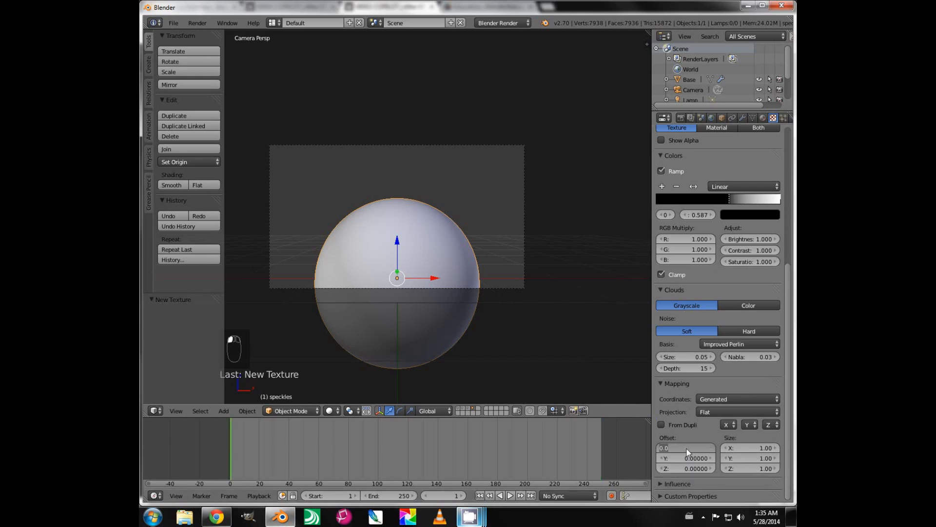
pyautogui.write('2')
pyautogui.press('Return')
pyautogui.press('i')
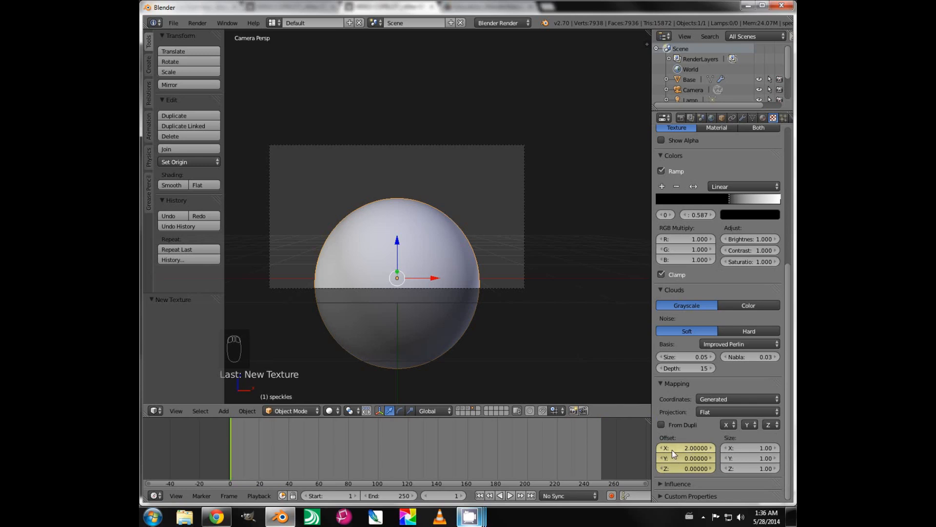
# Step: At frame 250, set the speckles texture's X mapping offset to 1.45 and keyframe the offset
pyautogui.click(531, 495)
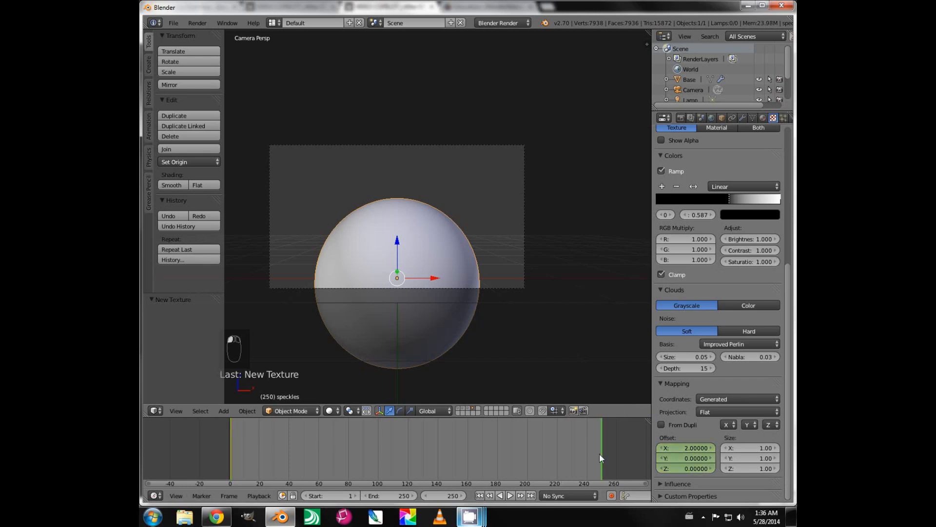
pyautogui.click(684, 448)
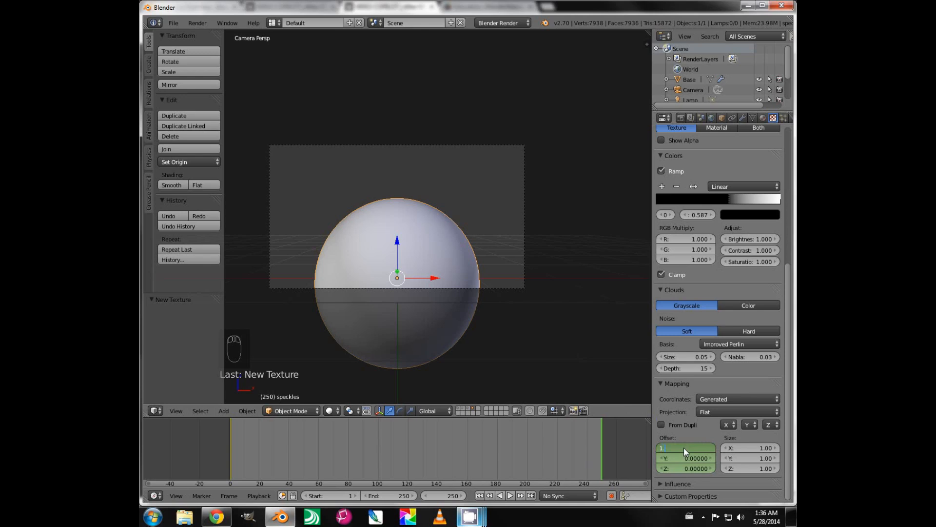
pyautogui.write('1.45')
pyautogui.press('Return')
pyautogui.press('i')
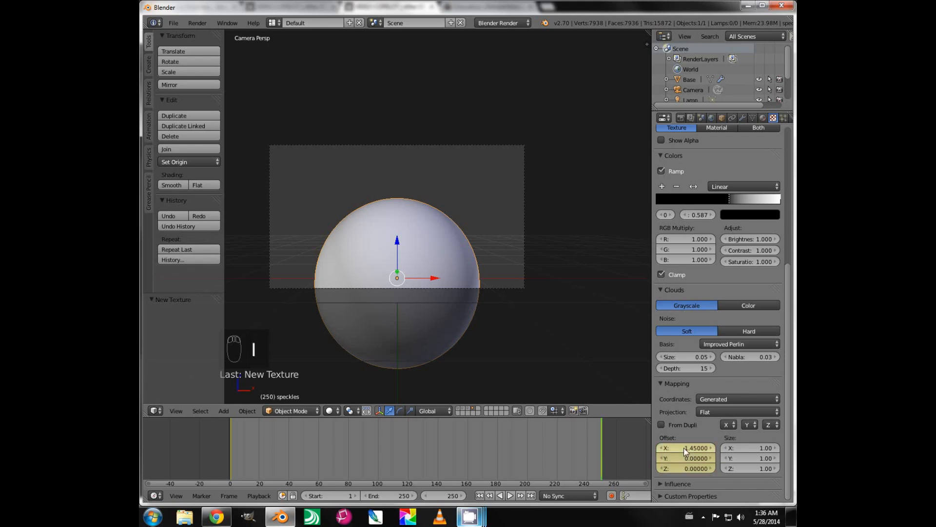
# Step: Render a still of the speckles sphere at frame 250, then return to the 3D view
pyautogui.scroll(10, 713, 389)
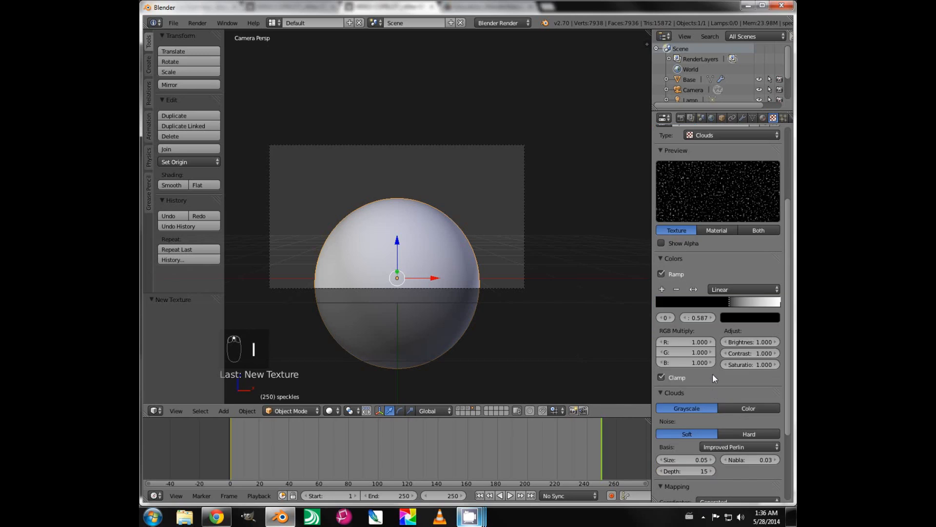
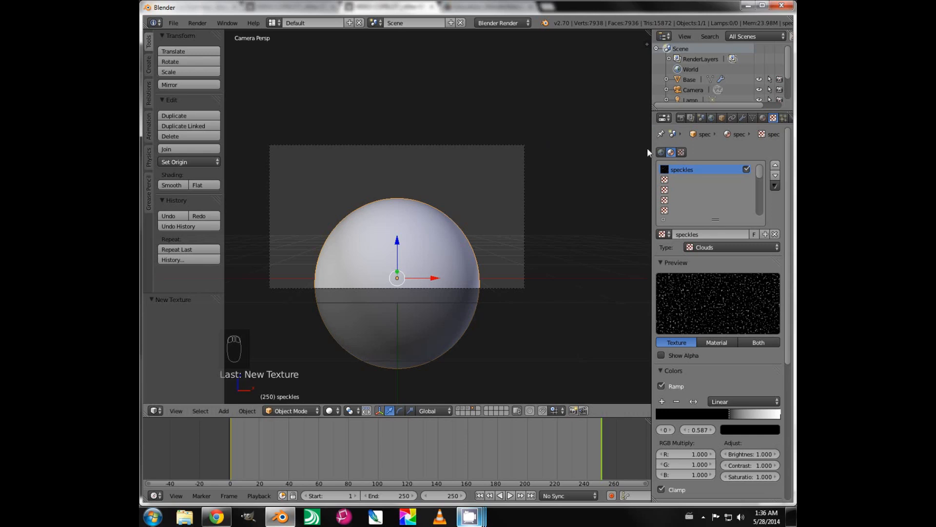
pyautogui.click(681, 118)
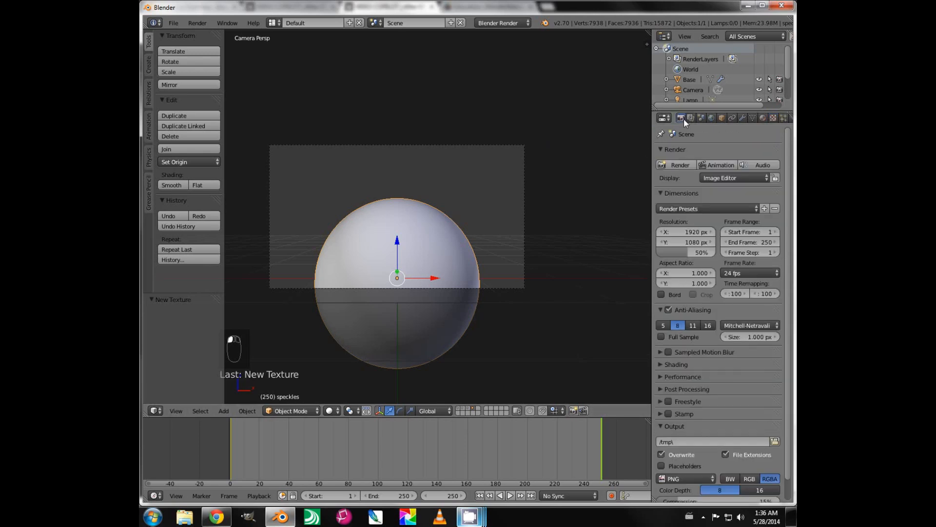
pyautogui.click(677, 165)
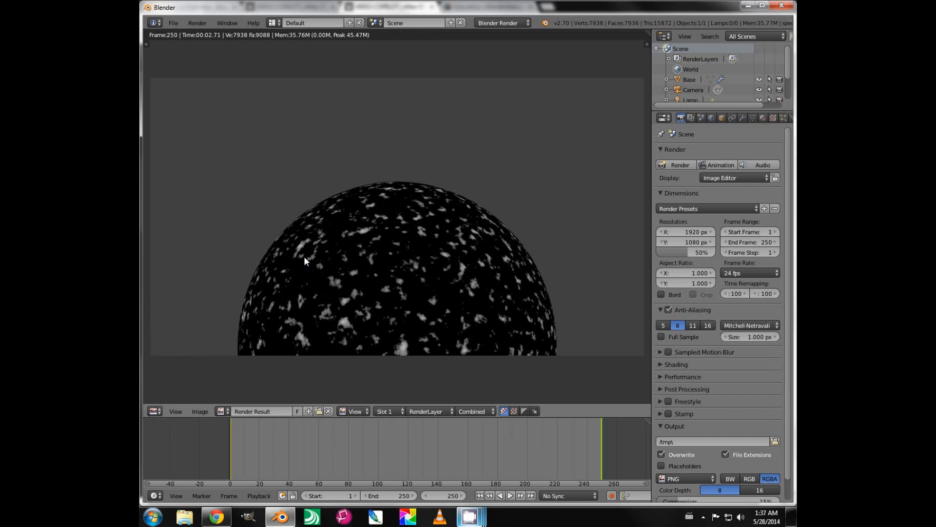
pyautogui.click(153, 410)
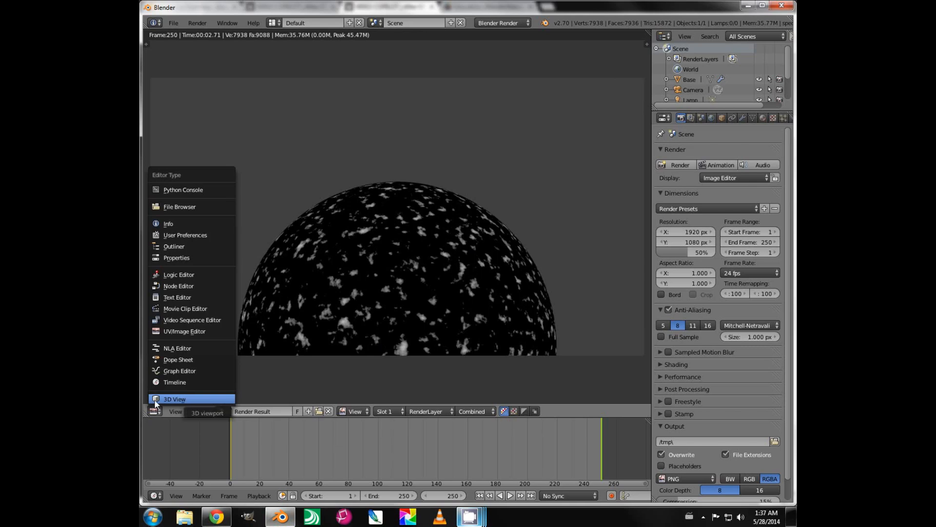
pyautogui.click(175, 399)
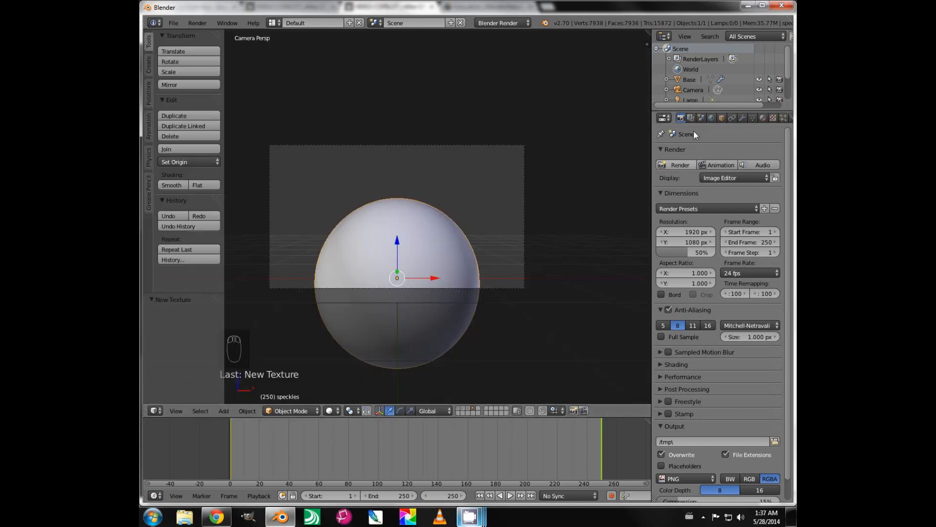
# Step: Add three more render layers to the scene
pyautogui.click(690, 117)
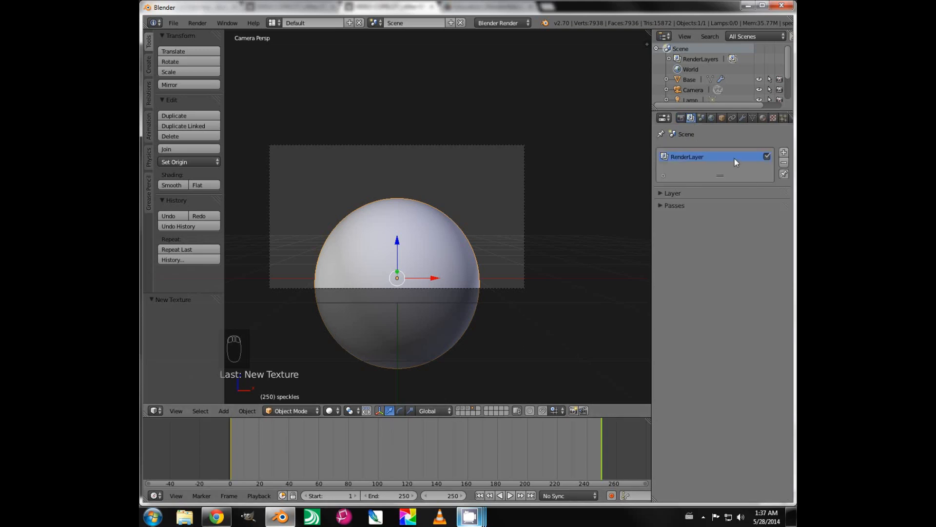
pyautogui.click(784, 152)
pyautogui.click(785, 152)
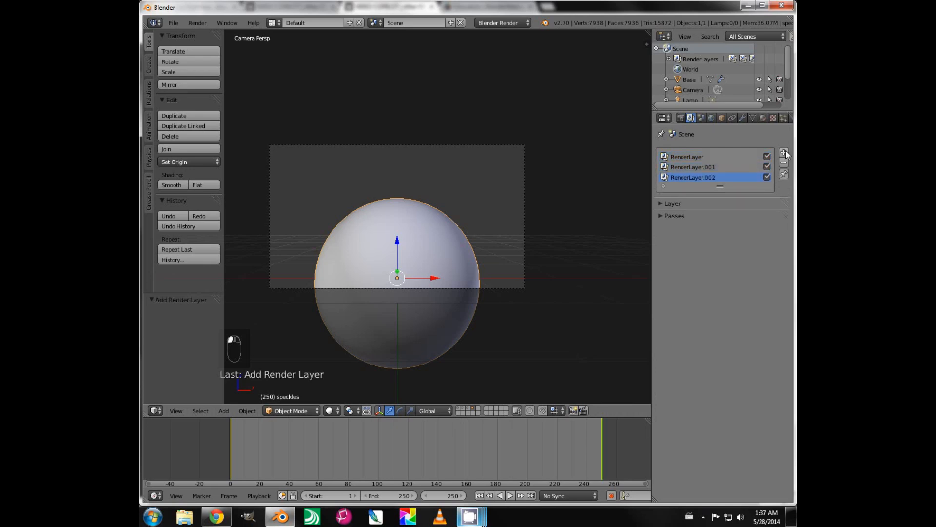
pyautogui.click(785, 152)
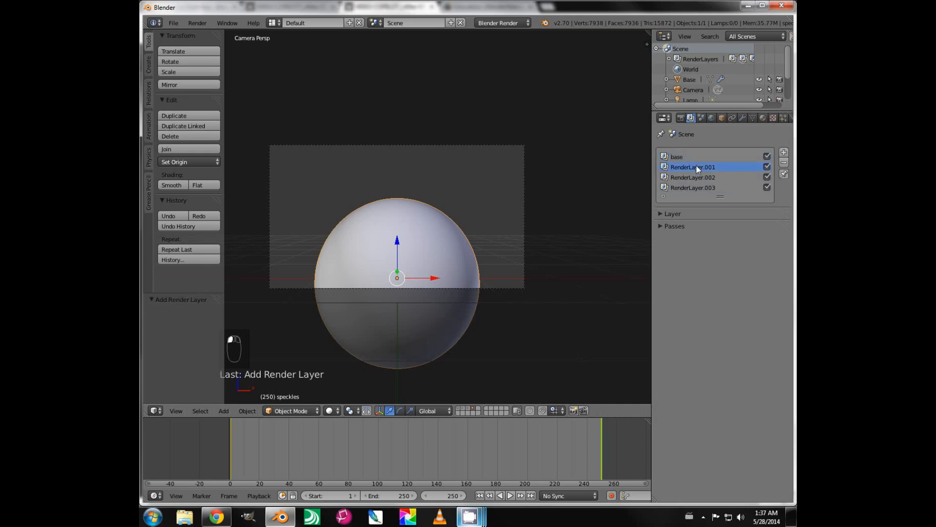
# Step: Name the four render layers base, surface, atmosphere# and speckles, in that order
pyautogui.doubleClick(695, 166)
pyautogui.write('surface')
pyautogui.press('Return')
pyautogui.doubleClick(705, 178)
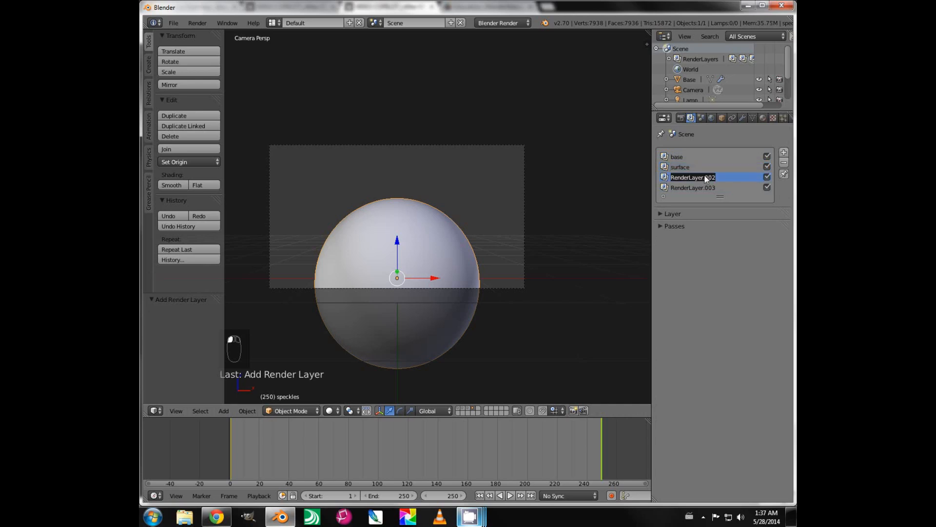
pyautogui.write('tmosphere#')
pyautogui.click(699, 188)
pyautogui.doubleClick(699, 186)
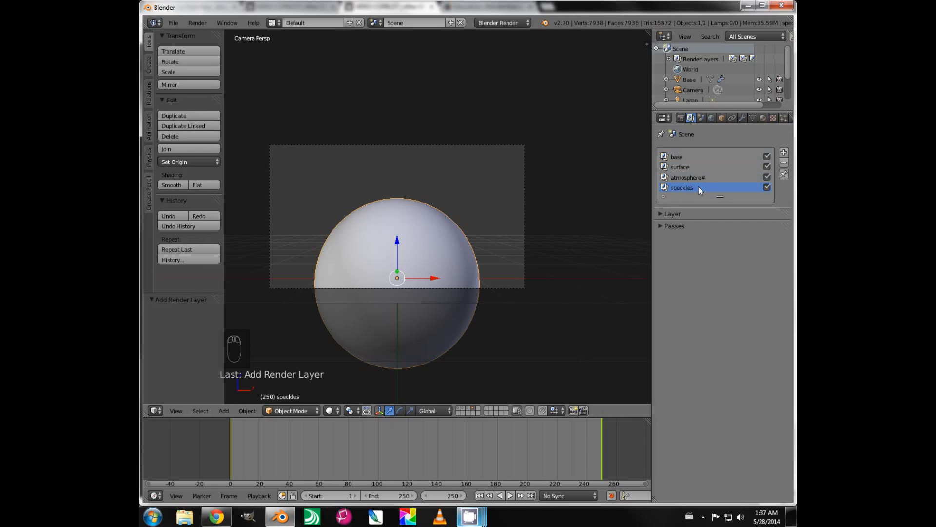
# Step: Expand the render layer's layer settings and make the first four scene layers active together
pyautogui.click(662, 216)
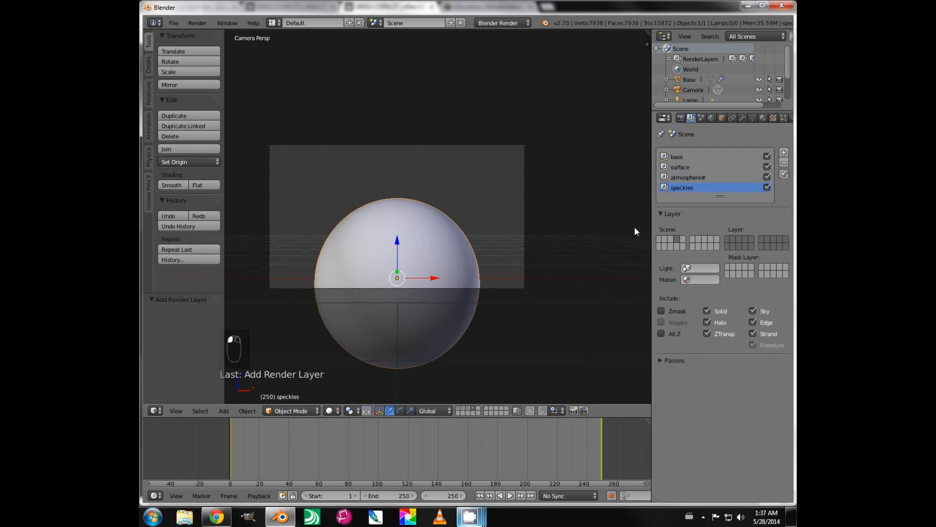
pyautogui.click(661, 240)
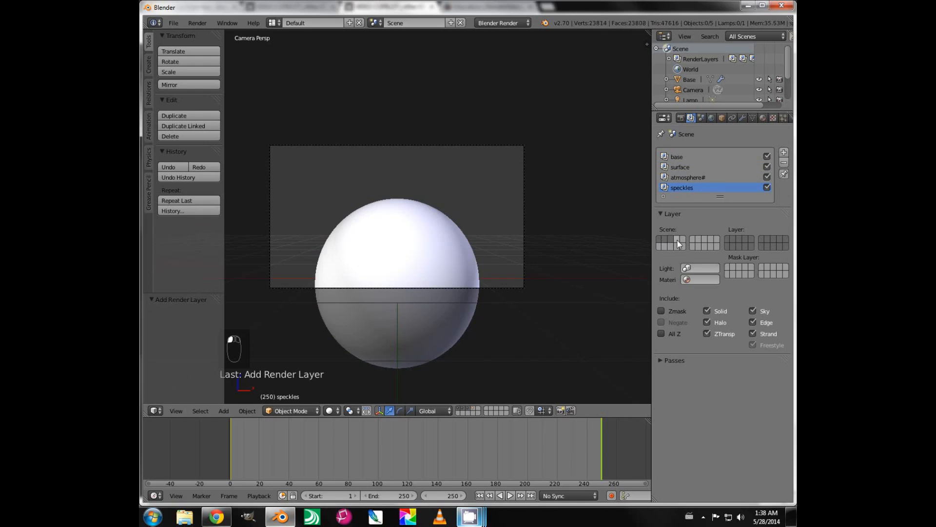
pyautogui.click(460, 409)
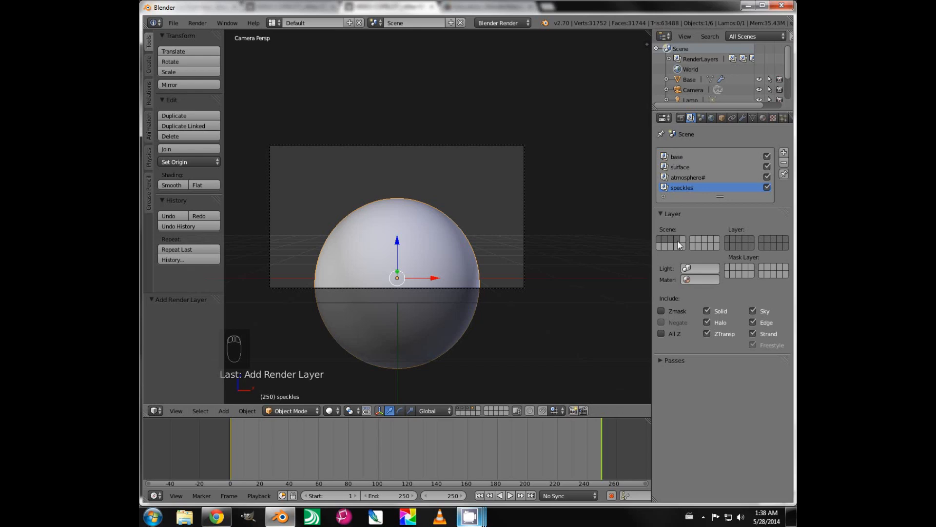
# Step: Restrict each render layer to its own scene layer: speckles to 4, atmosphere# to 3, surface to 2 and base to 1
pyautogui.click(745, 239)
pyautogui.click(680, 177)
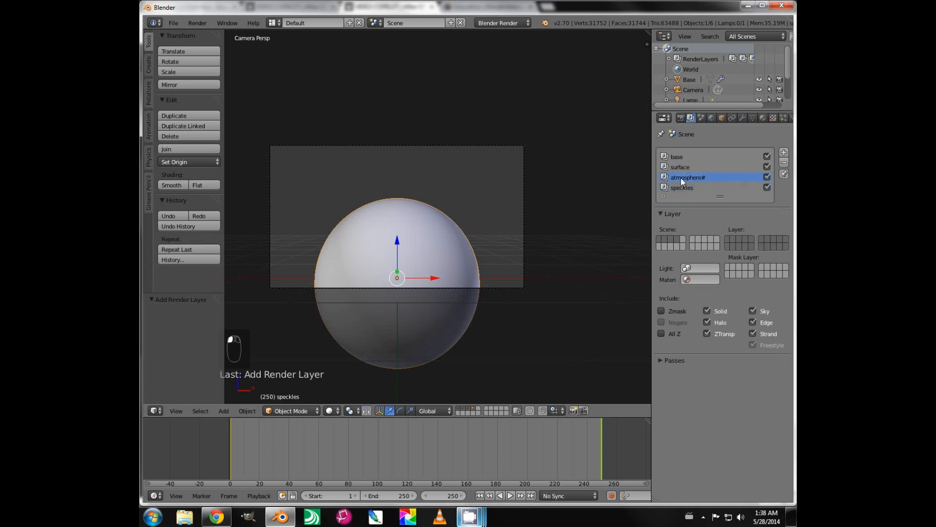
pyautogui.click(739, 239)
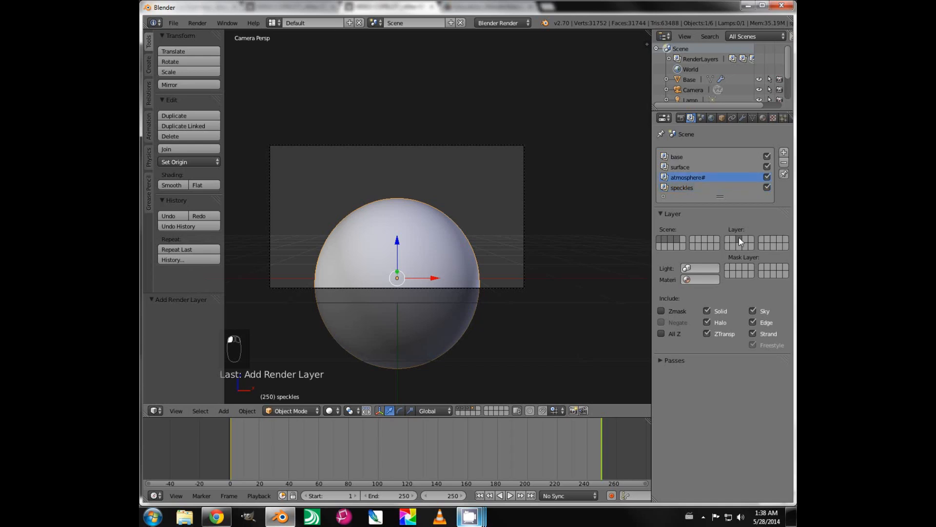
pyautogui.click(678, 166)
pyautogui.click(733, 238)
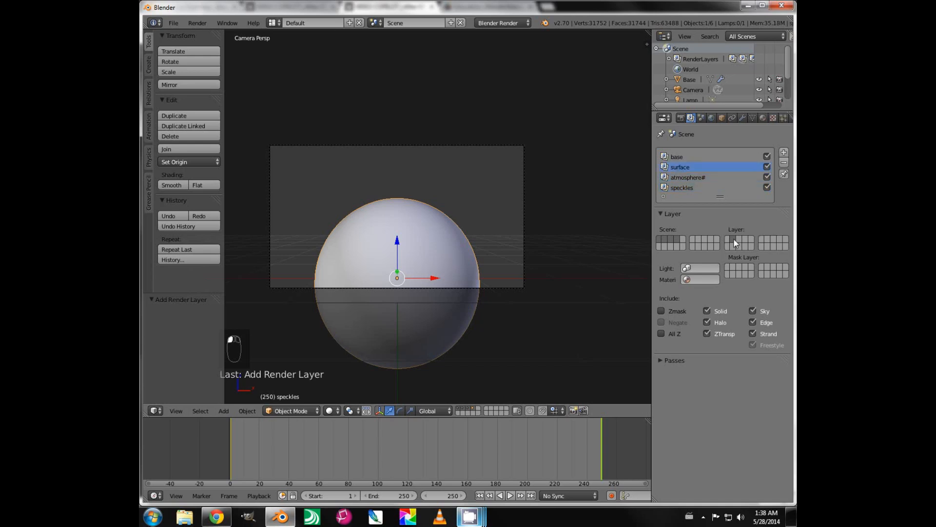
pyautogui.click(676, 157)
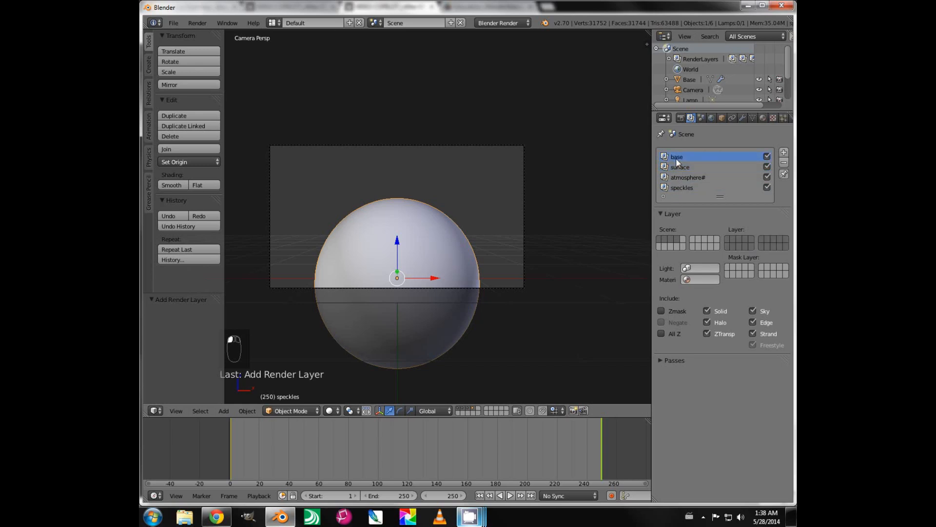
pyautogui.click(728, 239)
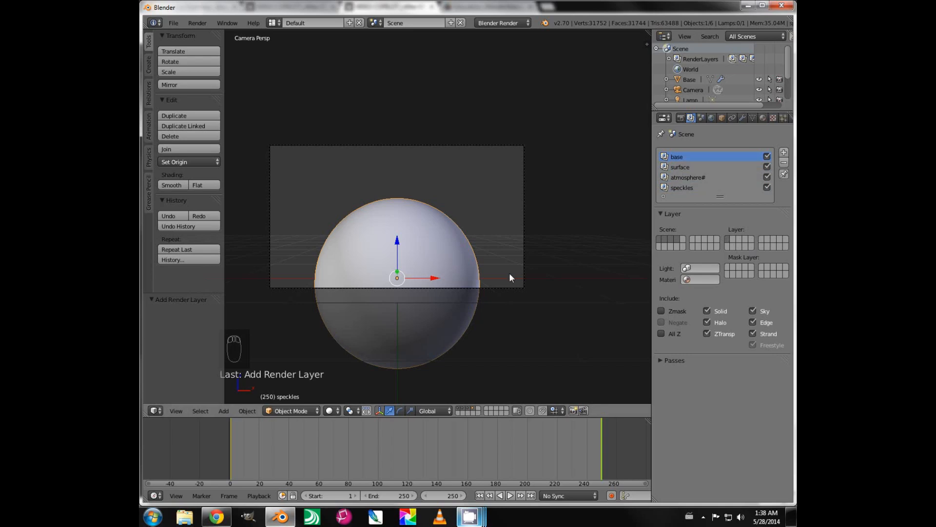
# Step: Browse for the render output directory and create a folder named sun tutorial inside C:\tmp\
pyautogui.click(681, 119)
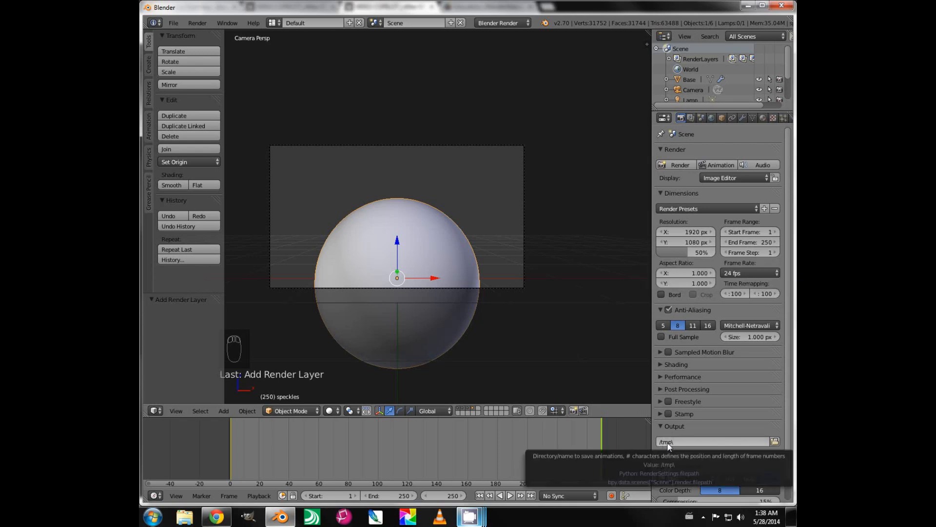
pyautogui.click(774, 441)
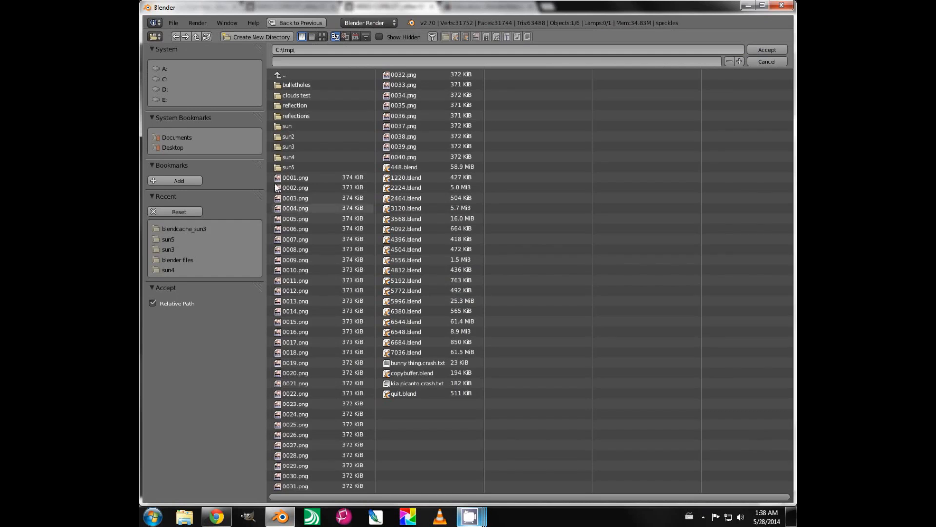
pyautogui.click(281, 166)
pyautogui.moveTo(299, 76); pyautogui.dragTo(278, 76)
pyautogui.click(277, 75)
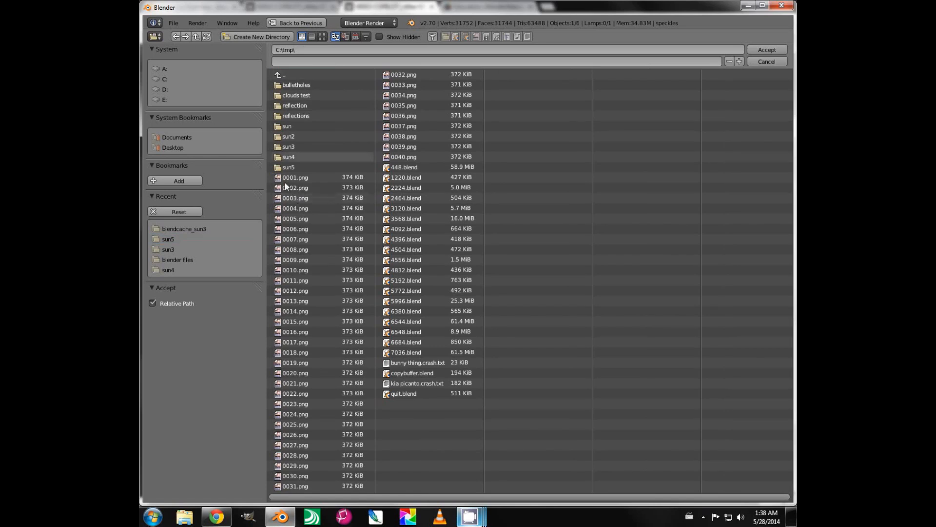
pyautogui.click(265, 37)
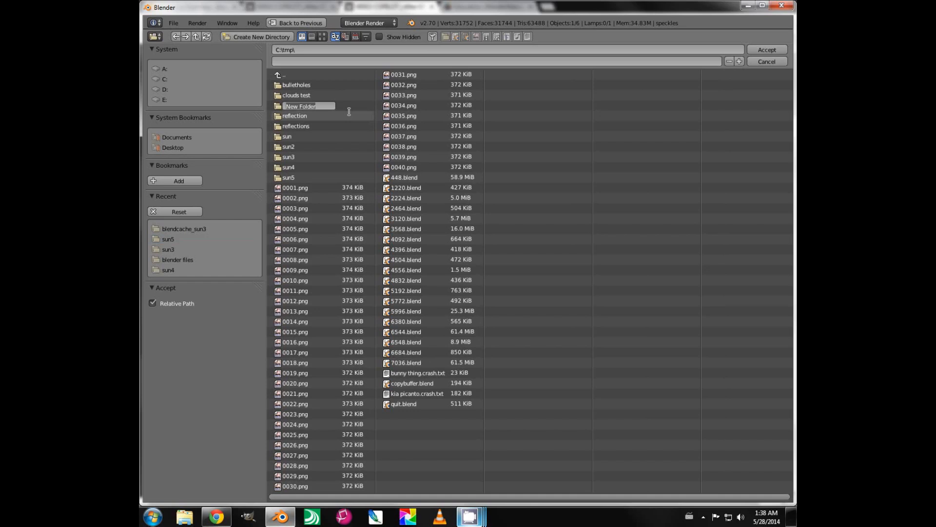
pyautogui.write('sun tutorial')
pyautogui.press('Return')
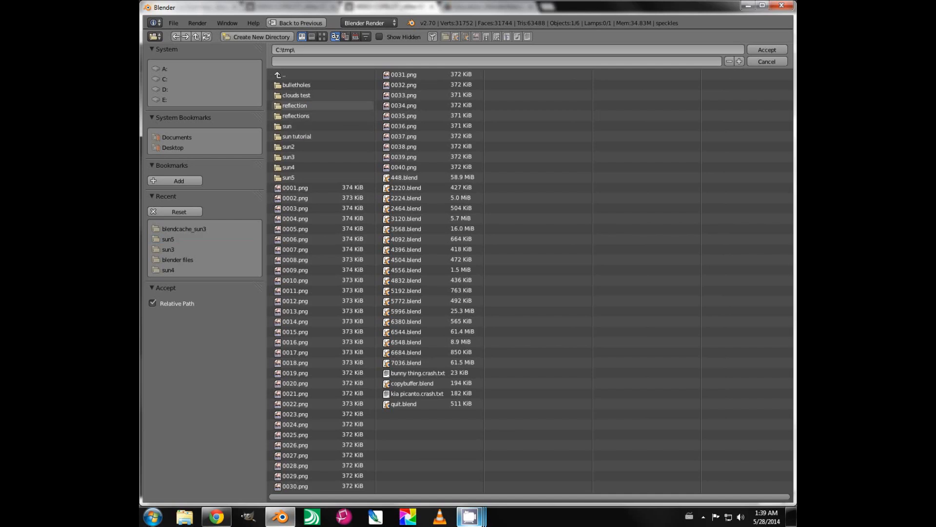
# Step: Set the render output path to C:\tmp\sun tutorial\
pyautogui.click(750, 48)
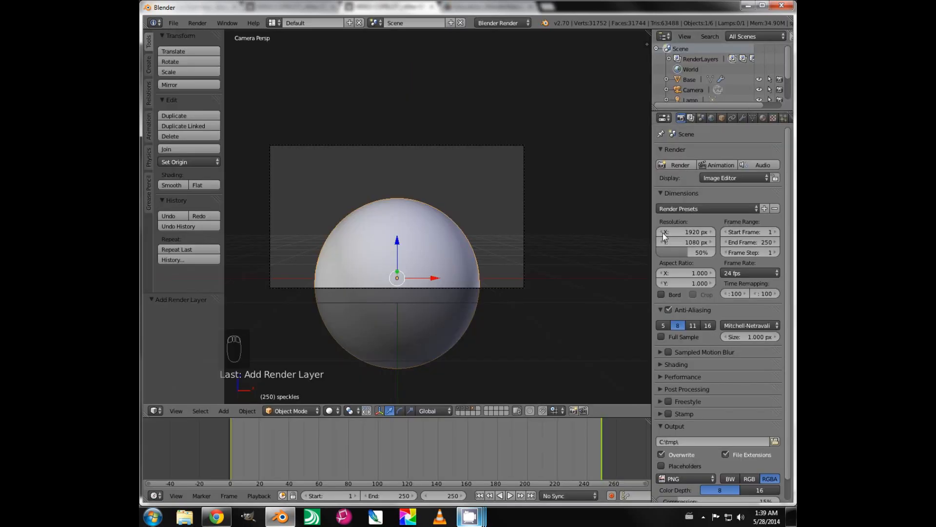
pyautogui.click(775, 441)
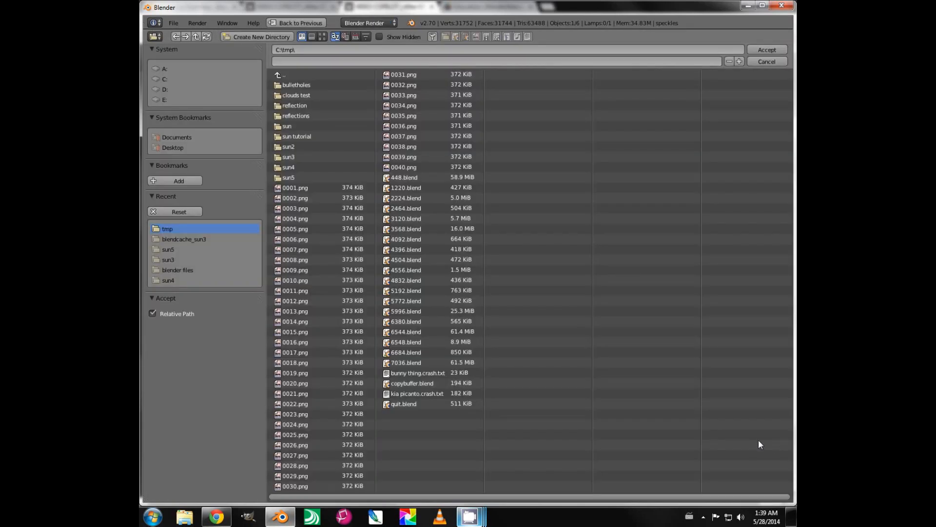
pyautogui.click(296, 137)
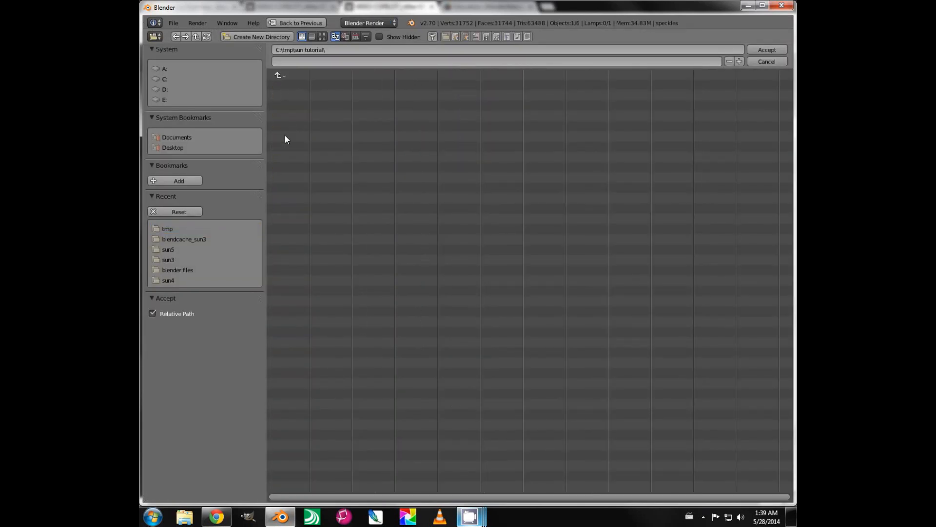
pyautogui.click(768, 48)
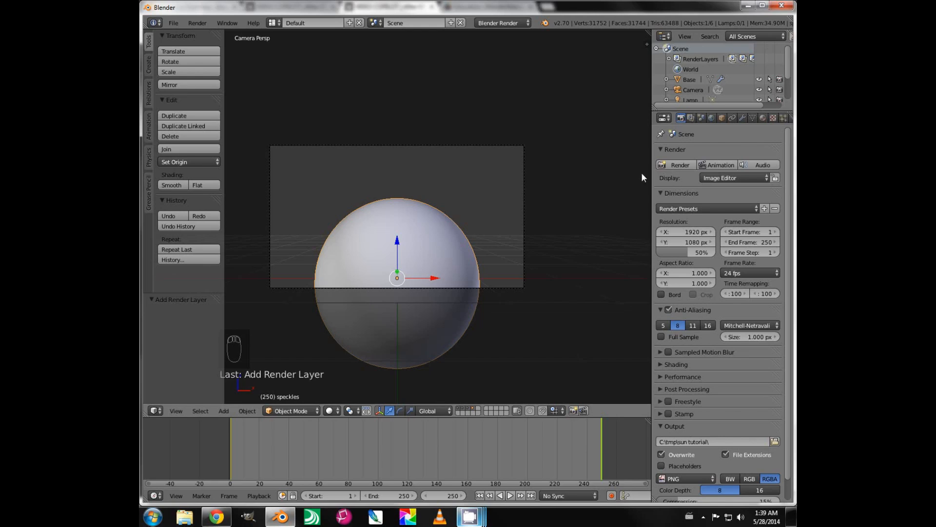
# Step: Render the current frame and check the scene layer assignments of the surface, atmosphere# and speckles render layers
pyautogui.click(675, 165)
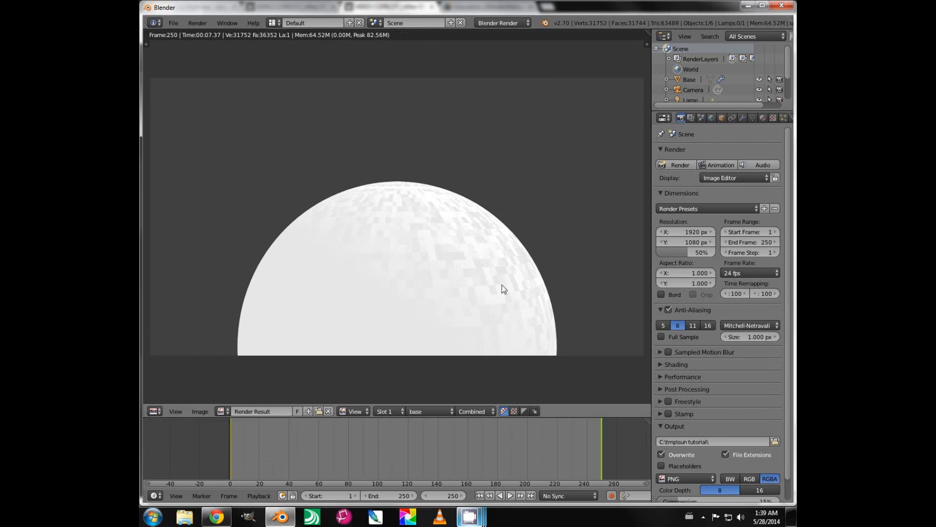
pyautogui.click(691, 119)
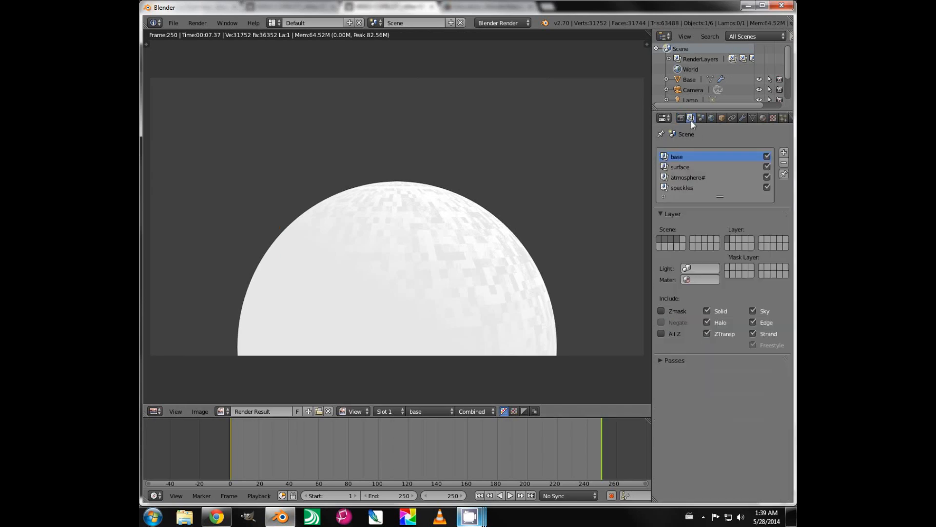
pyautogui.click(681, 167)
pyautogui.click(682, 177)
pyautogui.click(682, 188)
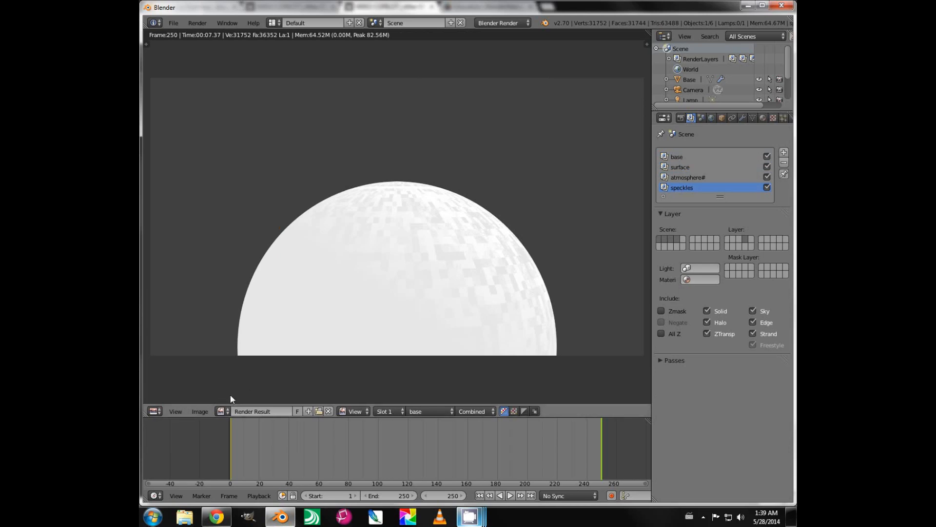
# Step: Switch the render view to the Node Editor and enable compositing nodes with the backdrop
pyautogui.click(153, 411)
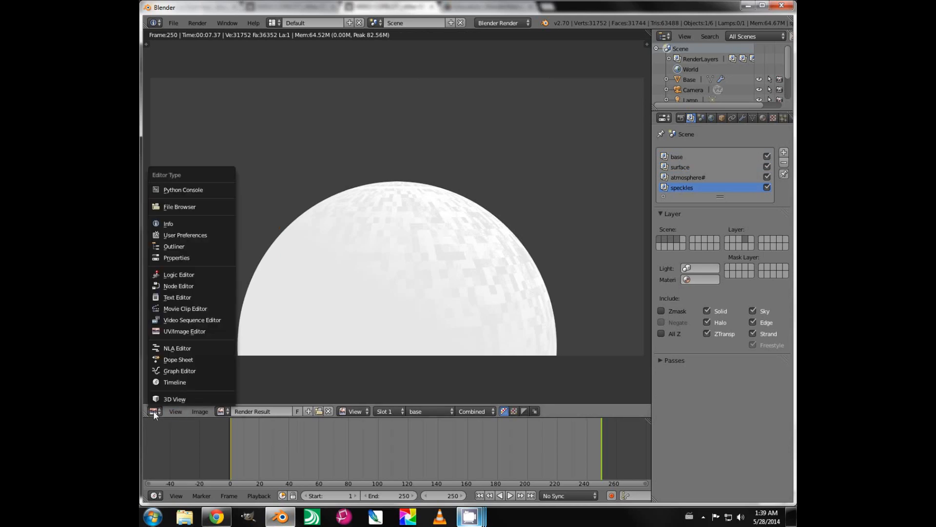
pyautogui.click(176, 286)
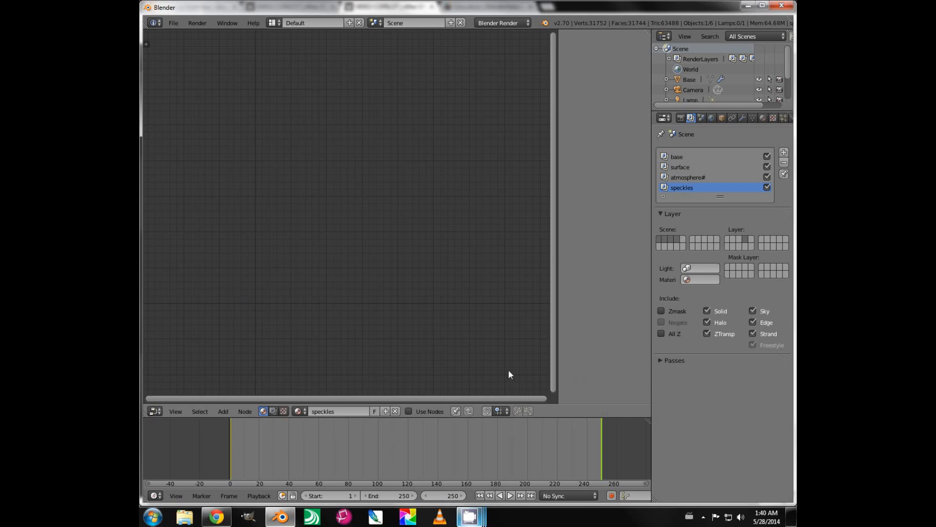
pyautogui.moveTo(312, 273); pyautogui.dragTo(380, 292, button='middle')
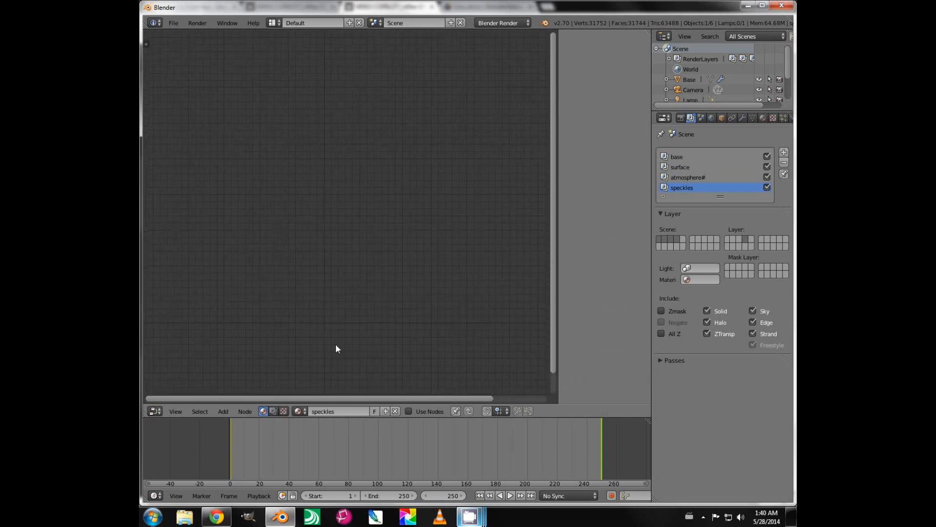
pyautogui.click(273, 412)
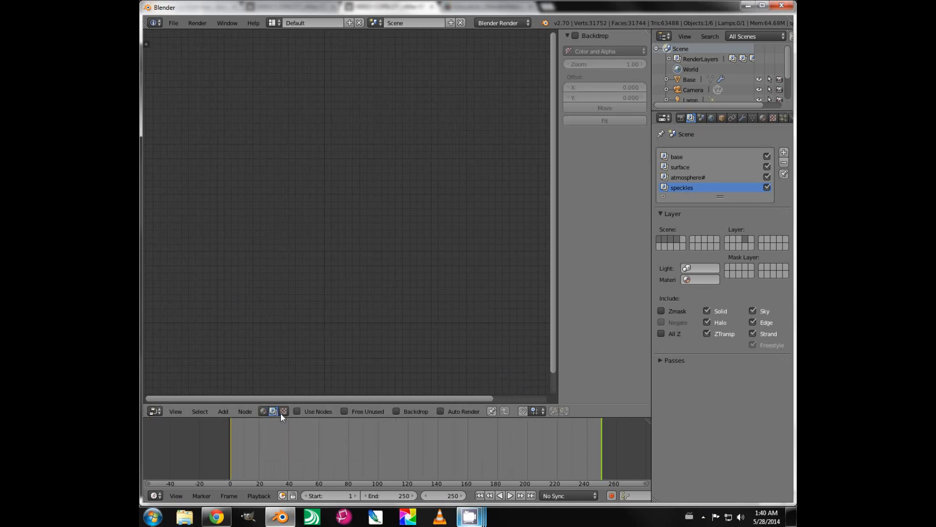
pyautogui.click(297, 412)
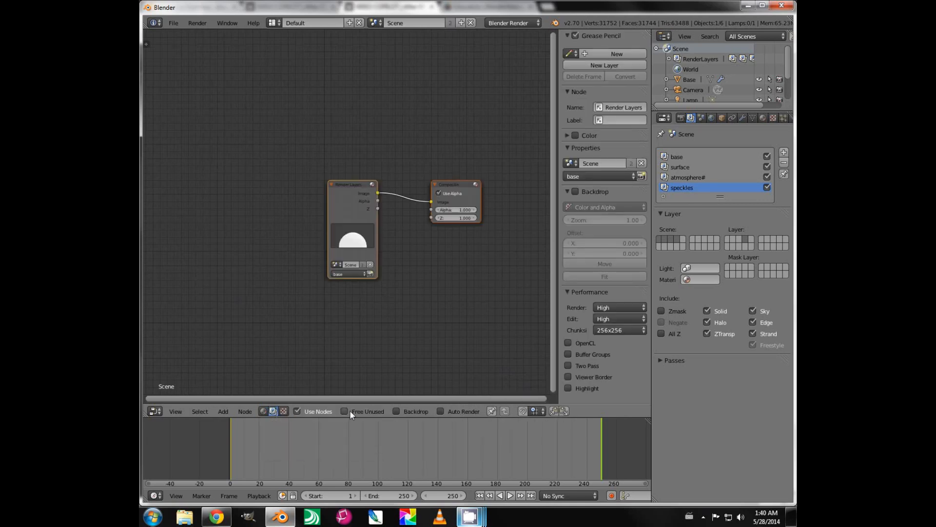
pyautogui.click(395, 411)
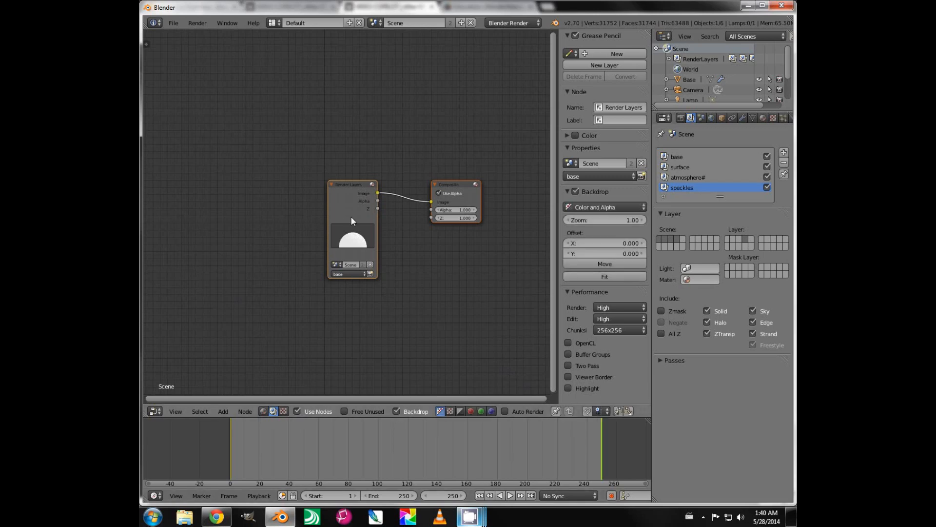
# Step: Move the Render Layers node away from the Composite node and duplicate it three times
pyautogui.moveTo(350, 212); pyautogui.dragTo(217, 106)
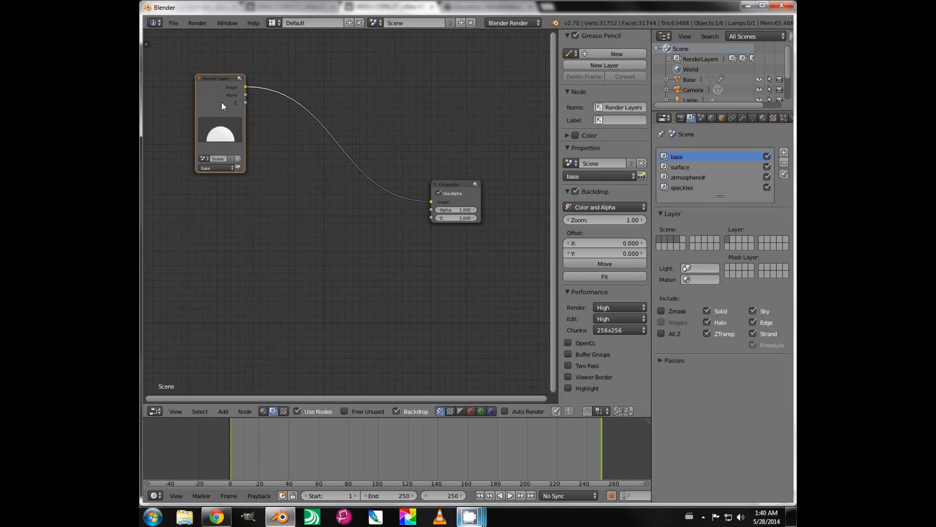
pyautogui.hotkey('shift', 'd')
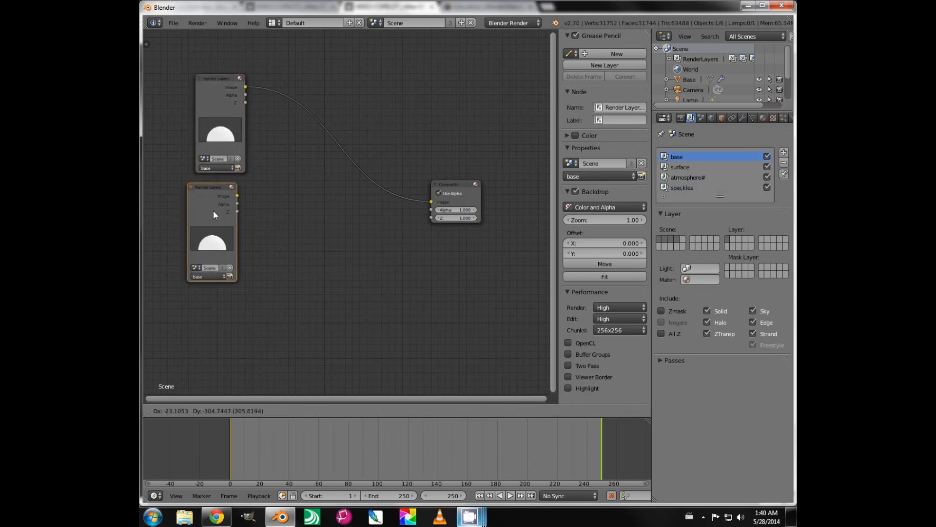
pyautogui.click(224, 230)
pyautogui.hotkey('shift', 'd')
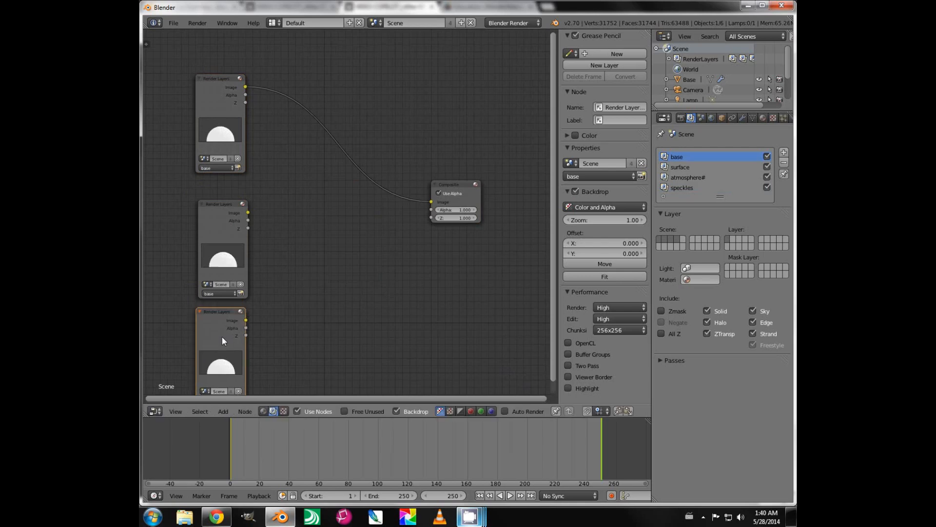
pyautogui.click(223, 340)
pyautogui.hotkey('shift', 'd')
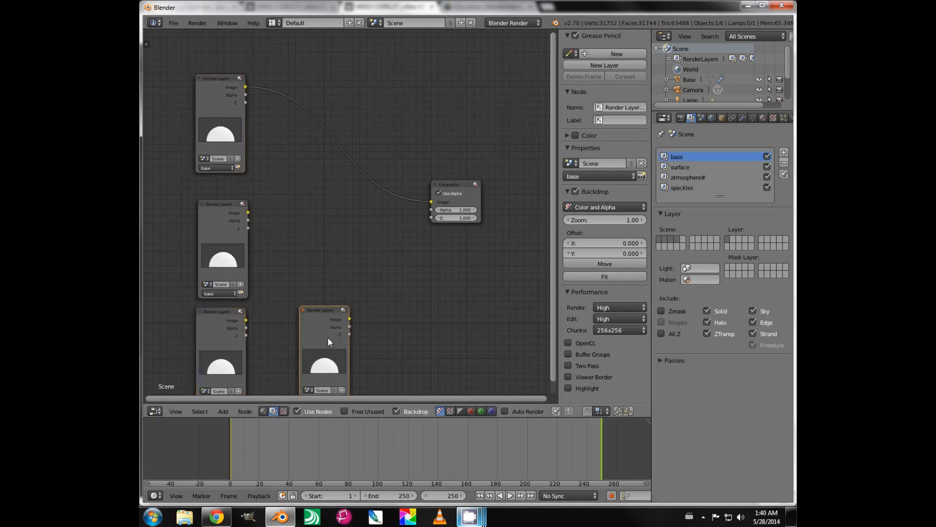
pyautogui.click(332, 248)
pyautogui.press('Home')
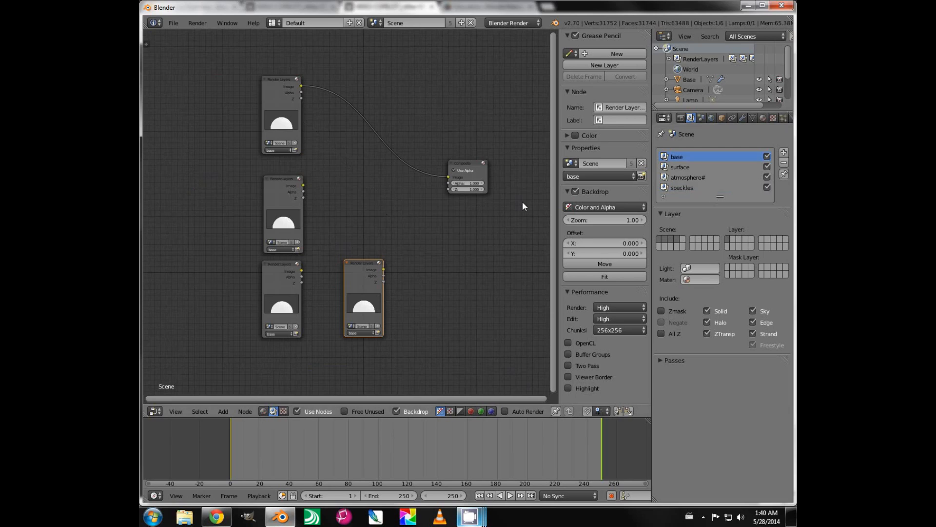
# Step: Maximize the node editor and stack the first two Render Layers nodes in a column, with the second set to surface
pyautogui.hotkey('shift', 'space')
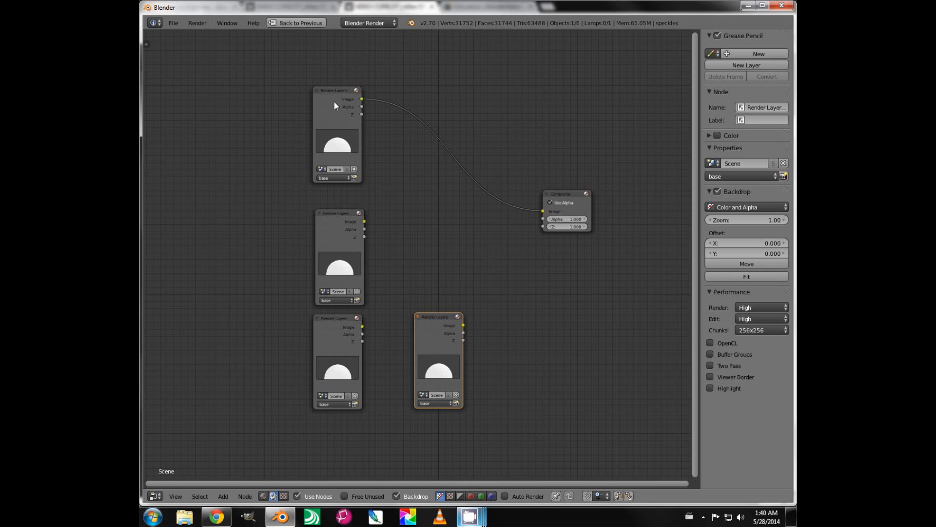
pyautogui.moveTo(335, 102); pyautogui.dragTo(150, 39)
pyautogui.moveTo(329, 227); pyautogui.dragTo(179, 200)
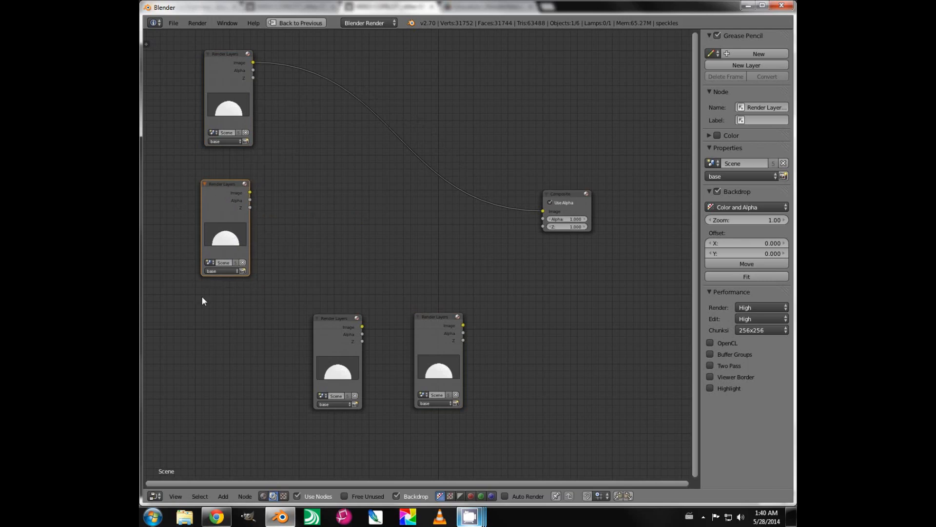
pyautogui.click(218, 271)
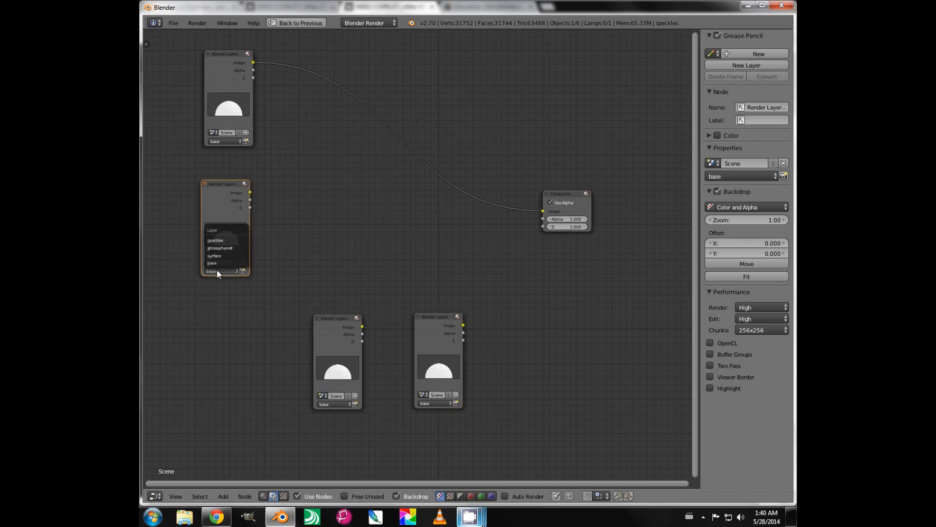
pyautogui.click(217, 253)
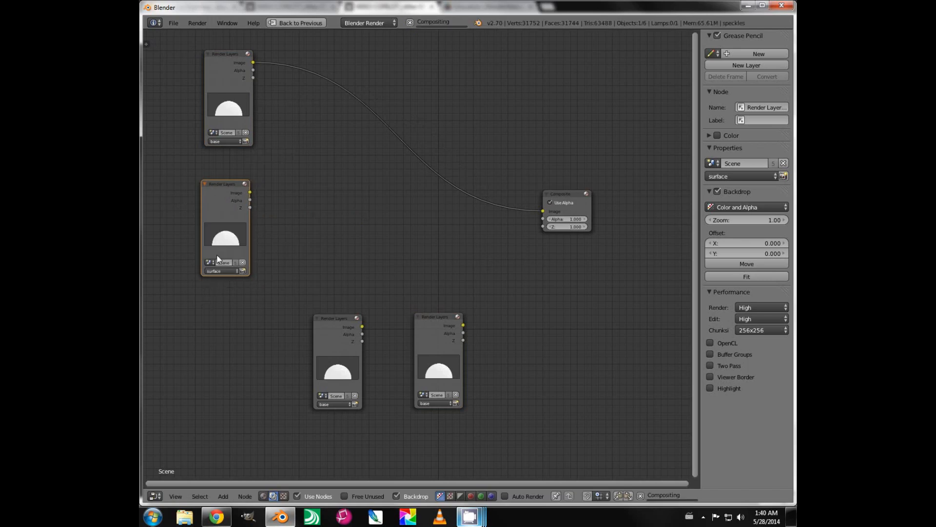
# Step: Line up the remaining two Render Layers nodes below the surface node and set them to atmosphere# and speckles
pyautogui.moveTo(334, 326); pyautogui.dragTo(218, 296)
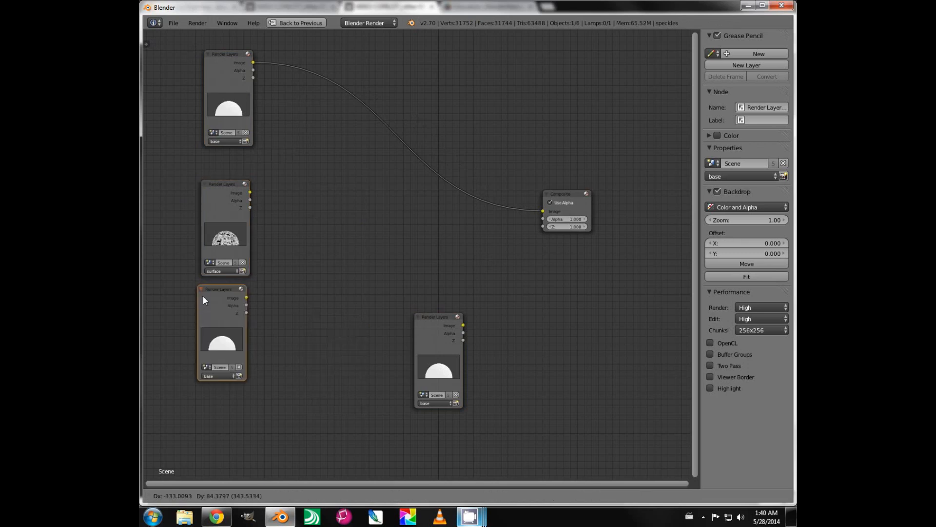
pyautogui.click(218, 376)
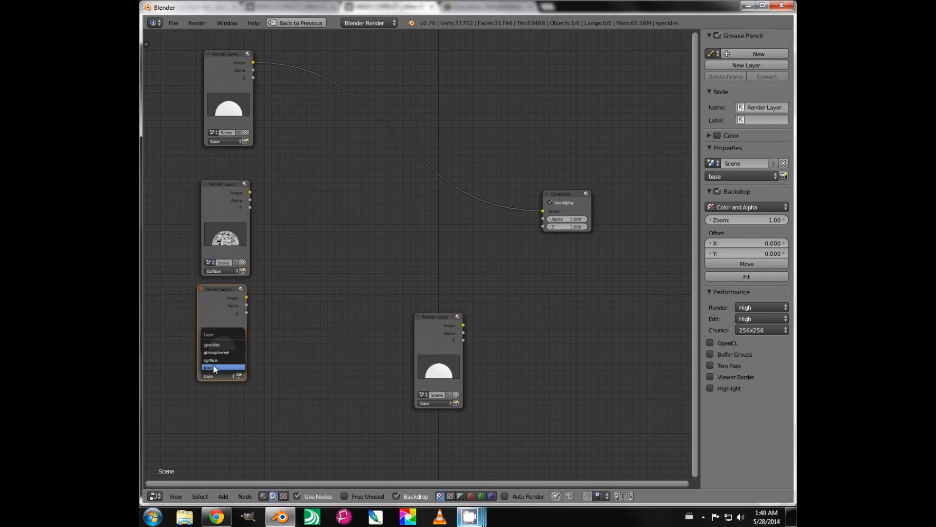
pyautogui.click(210, 352)
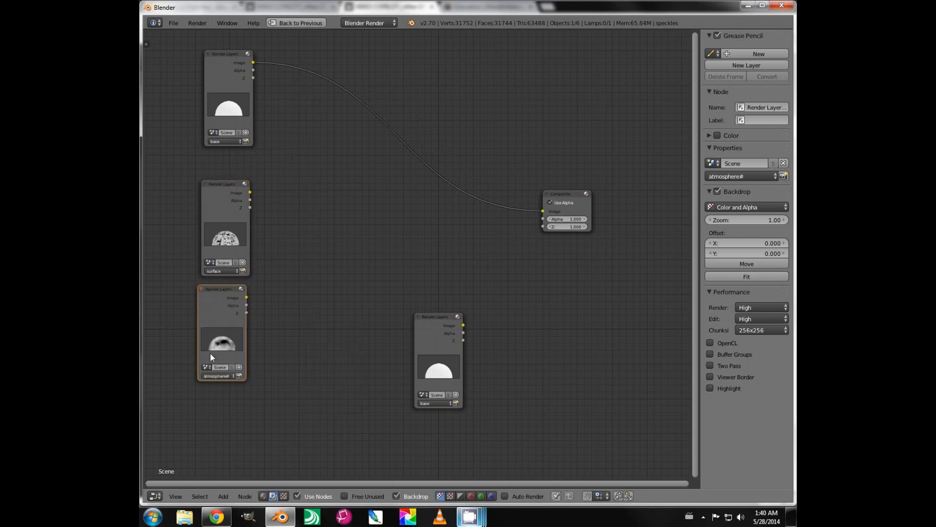
pyautogui.moveTo(428, 328); pyautogui.dragTo(186, 406)
pyautogui.scroll(-1, 291, 408)
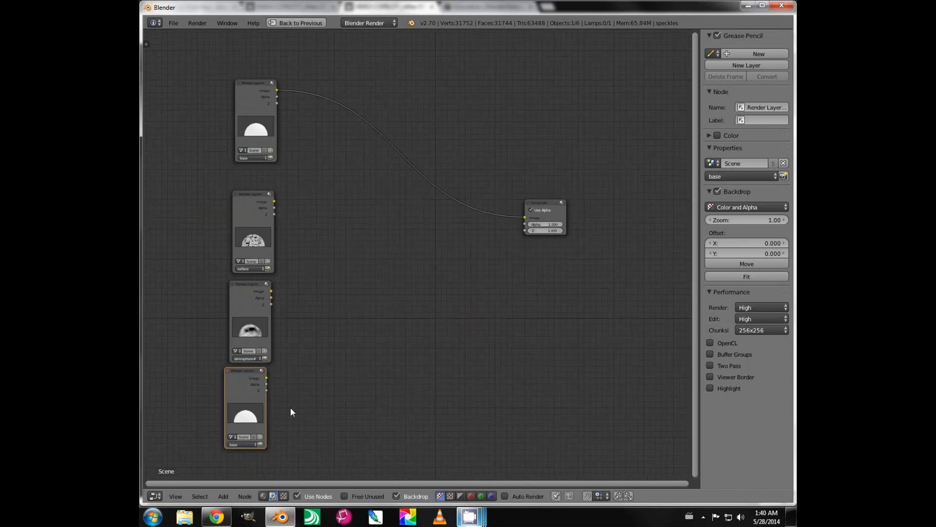
pyautogui.click(245, 443)
pyautogui.click(243, 415)
# Step: Add a Mix node on the link between the base Render Layers node and the Composite node
pyautogui.scroll(1, 347, 324)
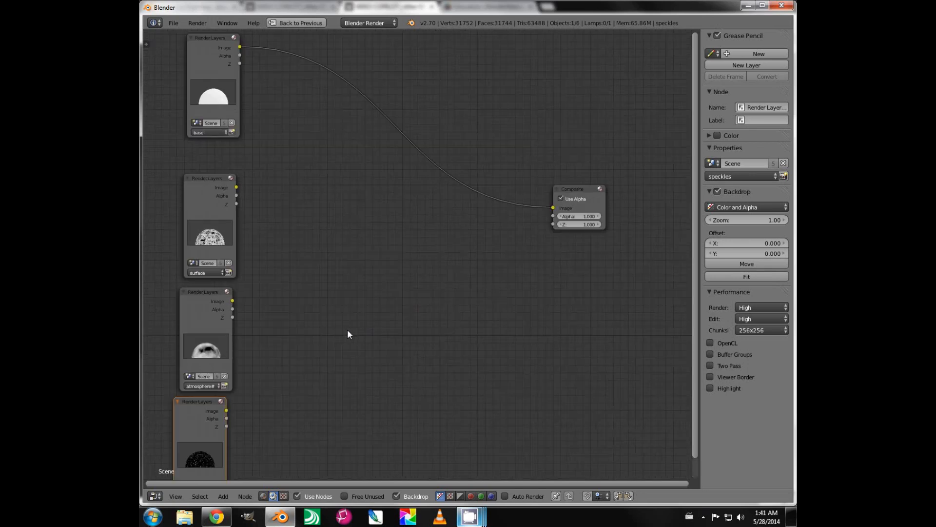
pyautogui.moveTo(347, 330); pyautogui.dragTo(375, 388, button='middle')
pyautogui.moveTo(371, 389); pyautogui.dragTo(363, 390, button='middle')
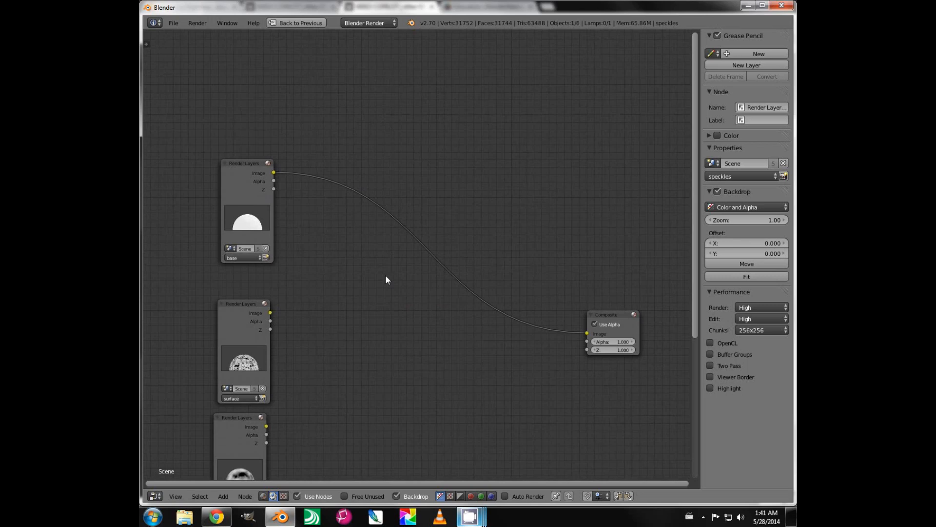
pyautogui.hotkey('shift', 'a')
pyautogui.click(367, 282)
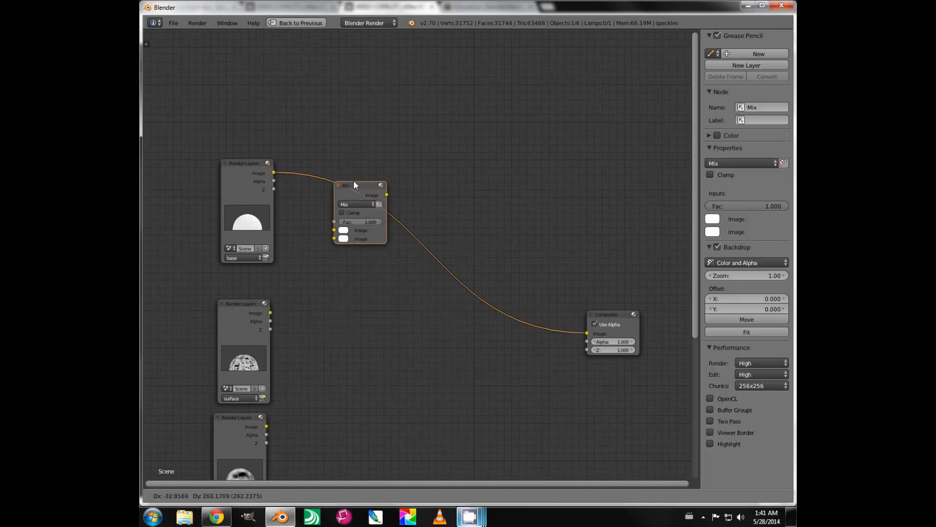
pyautogui.click(349, 163)
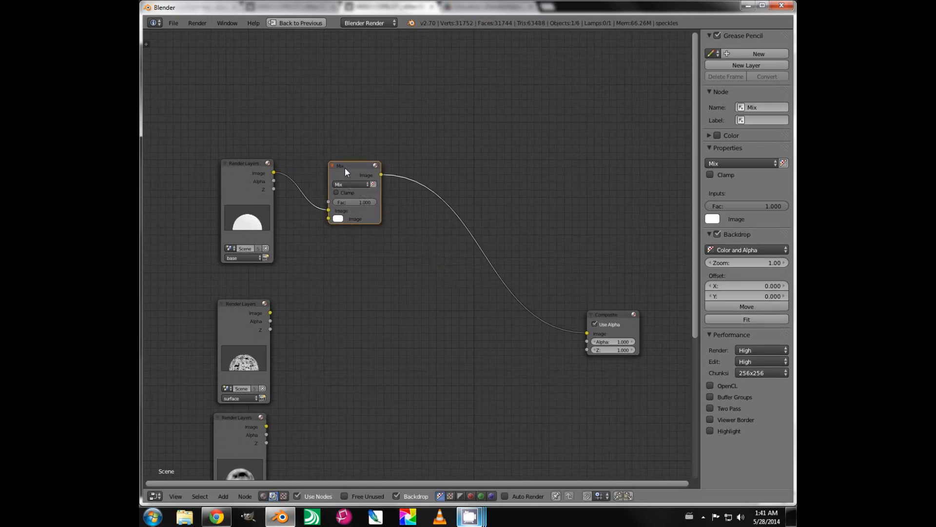
# Step: Align the Mix node beside the base Render Layers node, preview it through a Viewer node, and place the Viewer above the Composite node
pyautogui.moveTo(344, 168); pyautogui.dragTo(338, 165)
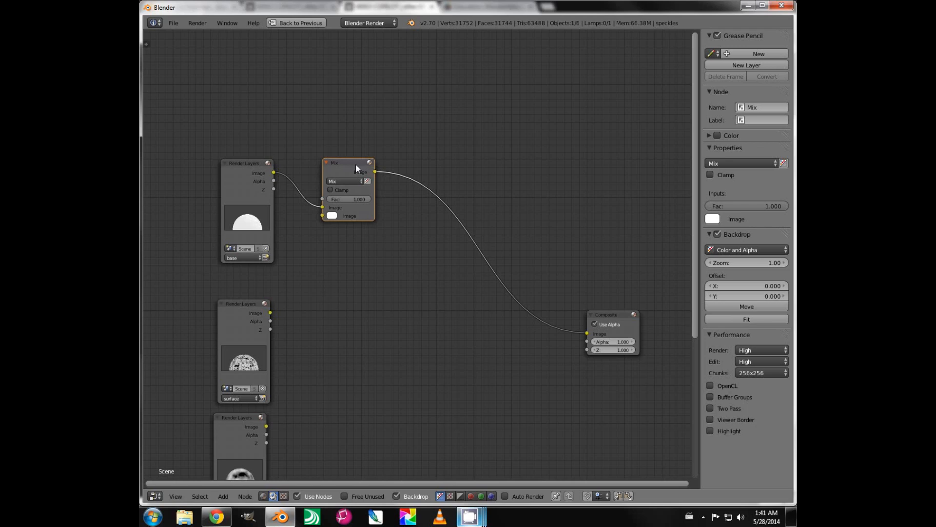
pyautogui.keyDown('ctrl'); pyautogui.keyDown('shift'); pyautogui.click(356, 165); pyautogui.keyUp('shift'); pyautogui.keyUp('ctrl')
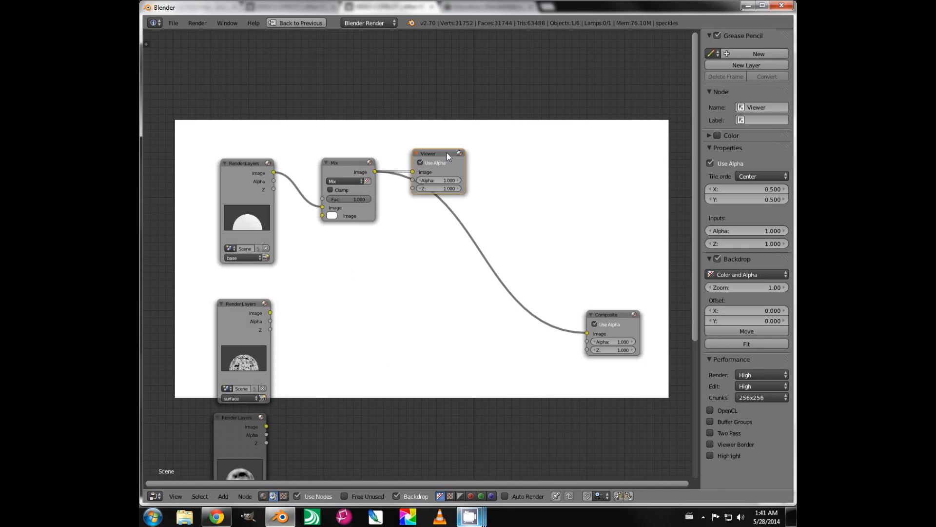
pyautogui.moveTo(447, 153); pyautogui.dragTo(623, 161)
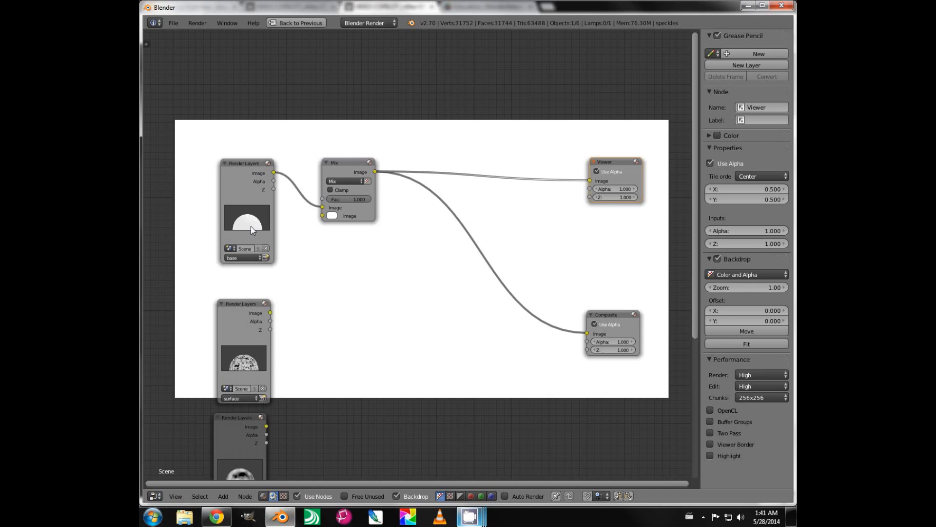
# Step: Set the Mix node's second image color to a dark orange
pyautogui.click(332, 216)
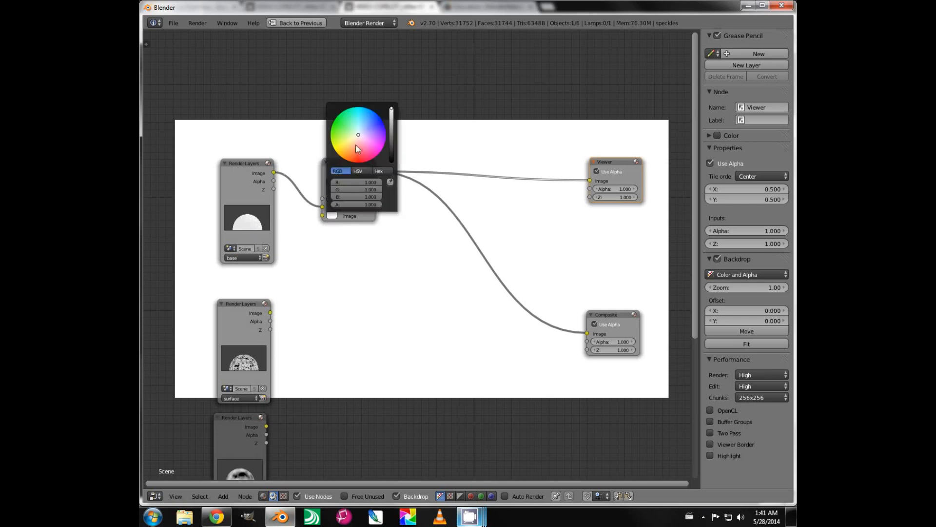
pyautogui.moveTo(358, 136); pyautogui.dragTo(349, 161)
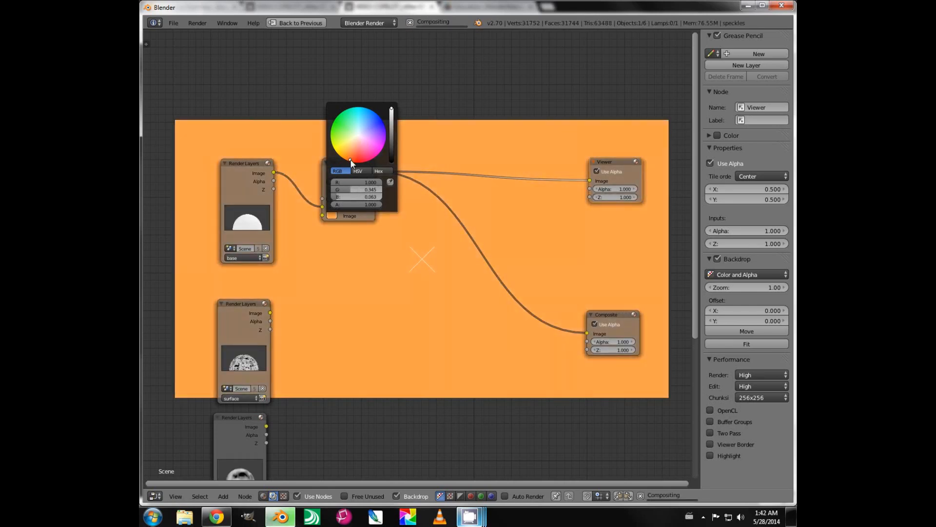
pyautogui.moveTo(392, 120); pyautogui.dragTo(393, 125)
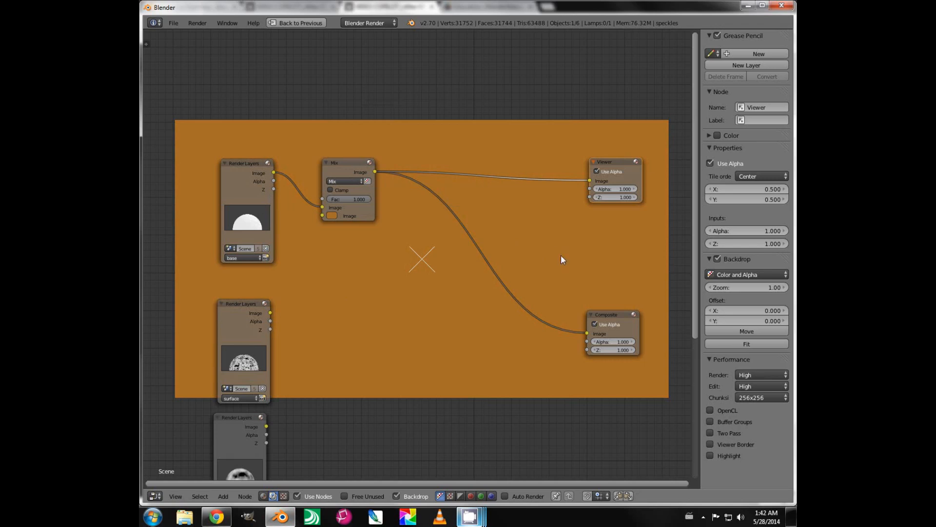
# Step: Set the world's horizon color to black and return to the maximized node editor
pyautogui.hotkey('ctrl', 'Up')
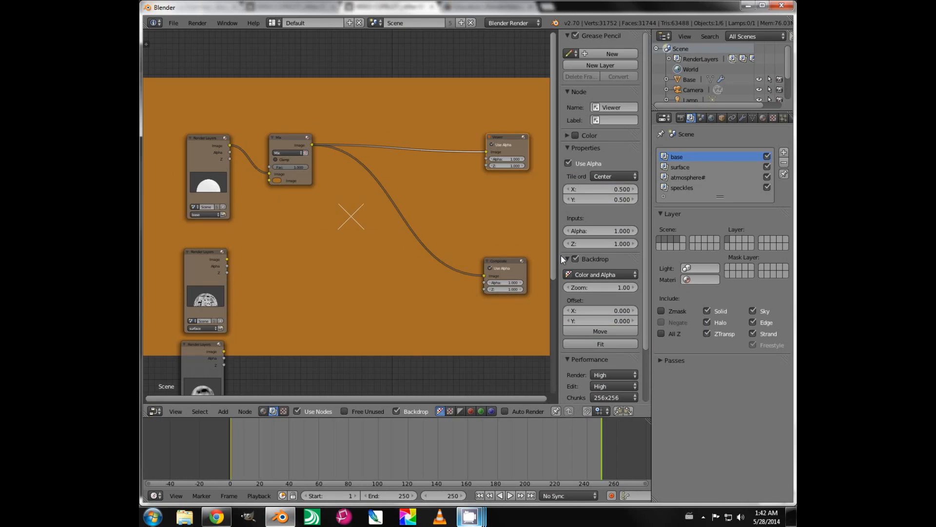
pyautogui.click(711, 117)
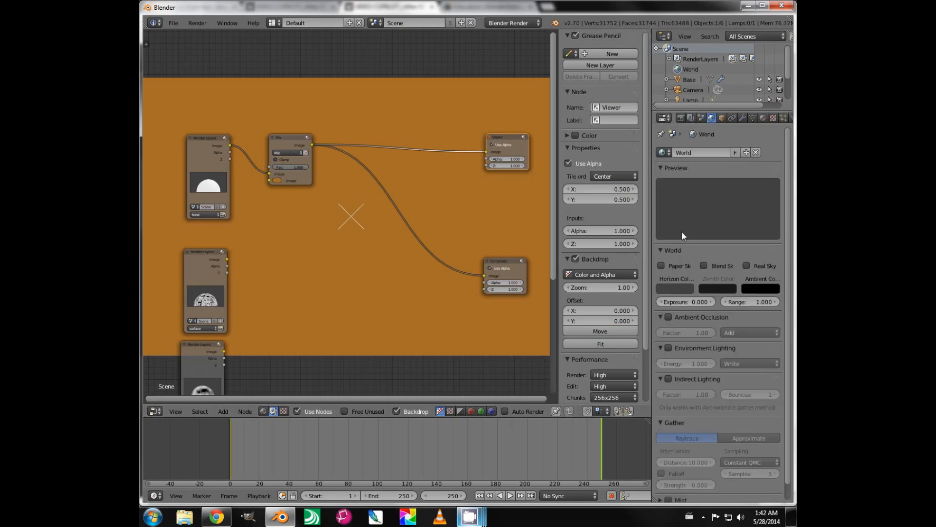
pyautogui.click(675, 288)
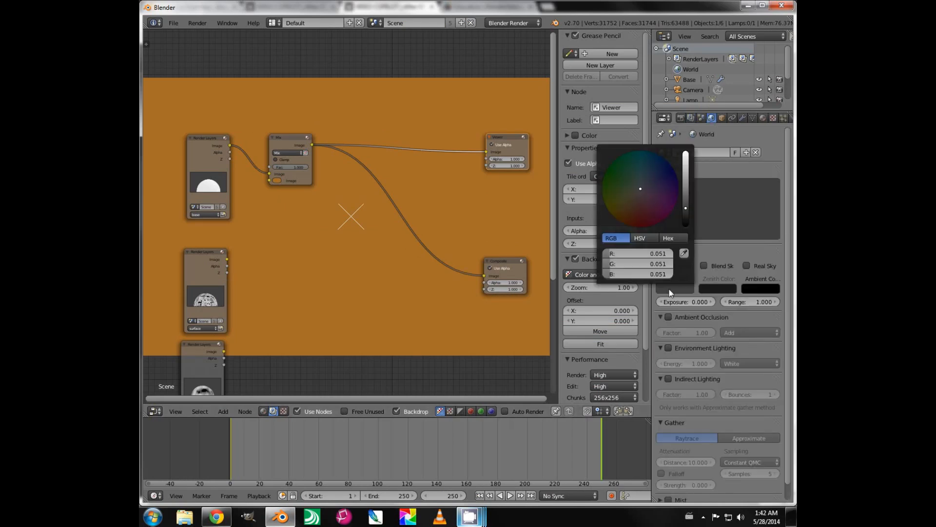
pyautogui.click(685, 209)
pyautogui.moveTo(685, 209); pyautogui.dragTo(684, 246)
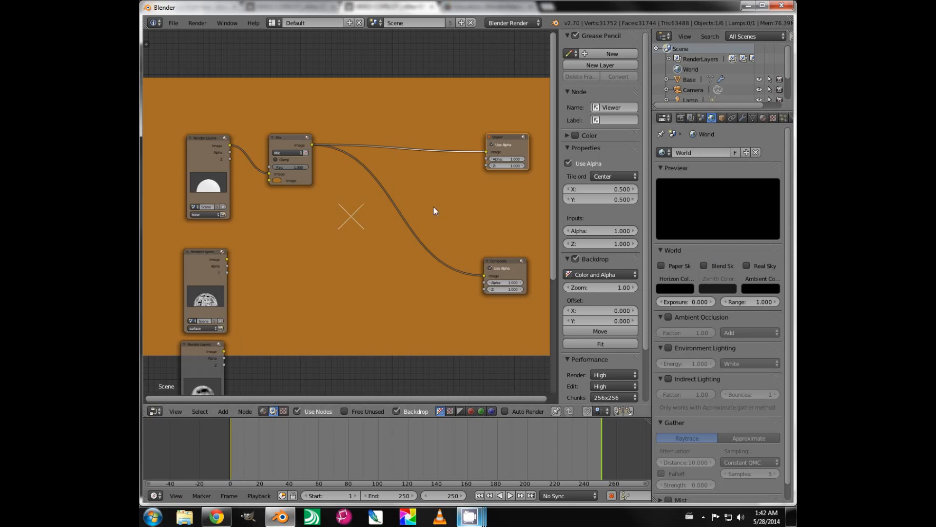
pyautogui.hotkey('ctrl', 'Up')
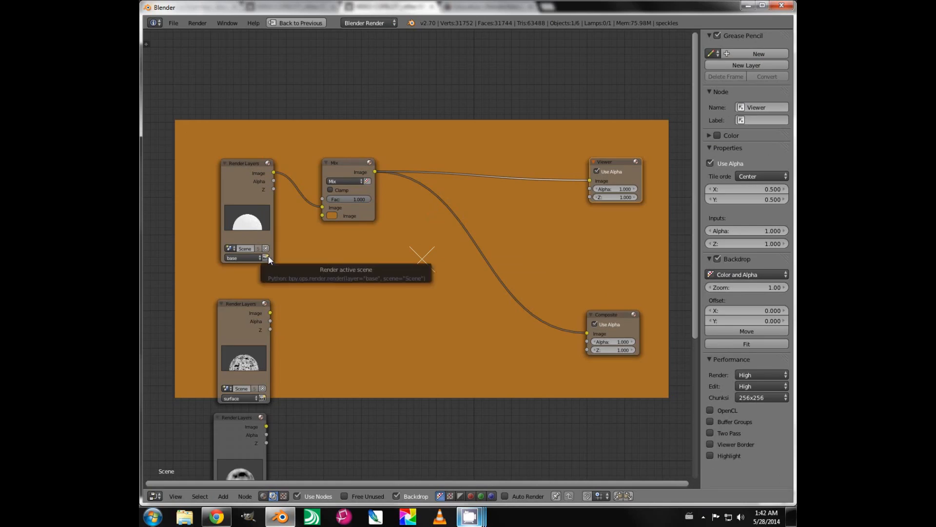
# Step: Re-render the image and, back in the node editor, set the Mix node's blend mode to Multiply
pyautogui.click(206, 24)
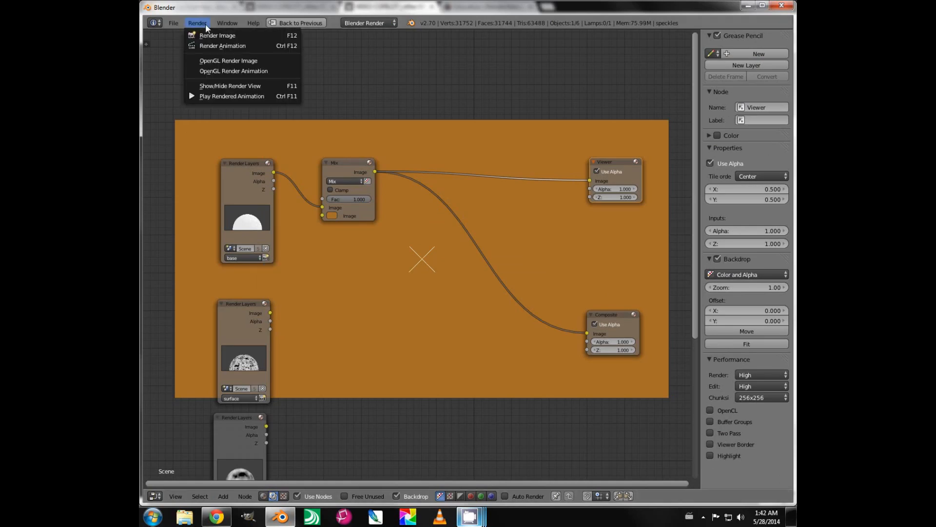
pyautogui.click(208, 36)
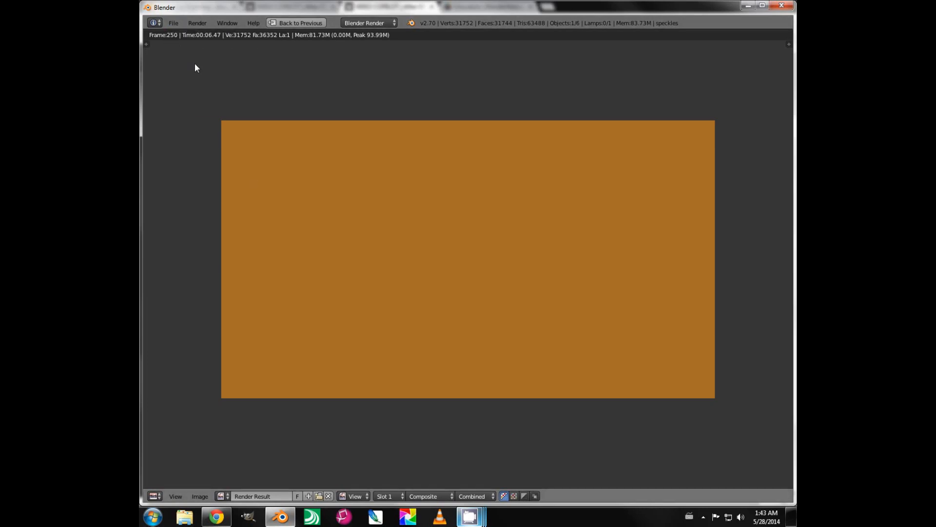
pyautogui.click(154, 496)
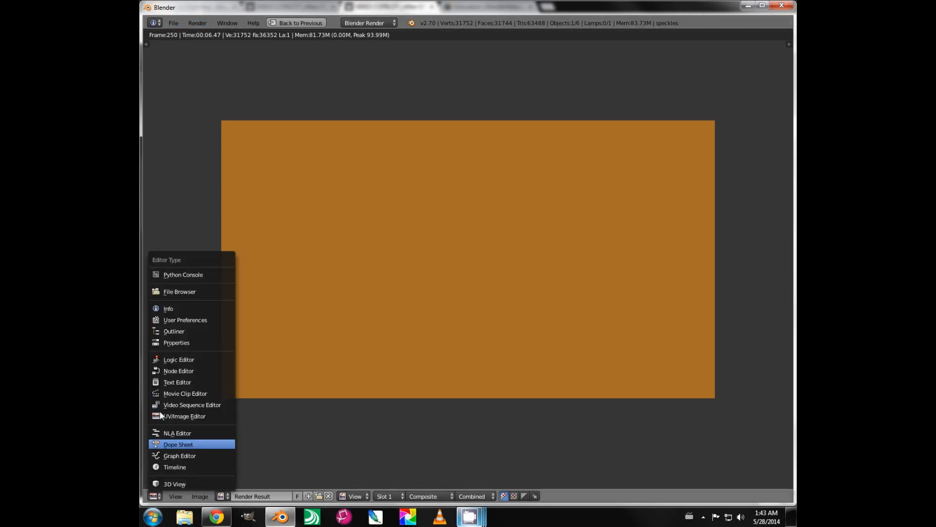
pyautogui.click(168, 371)
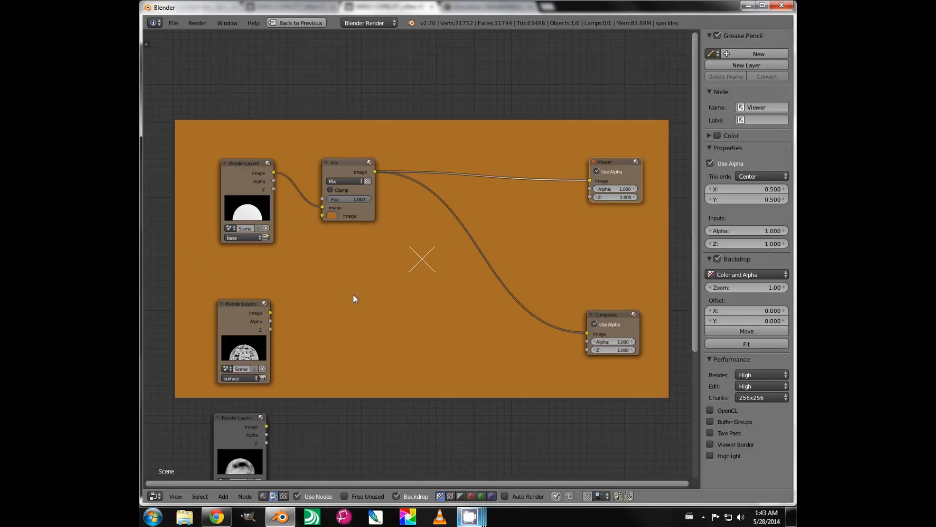
pyautogui.click(344, 182)
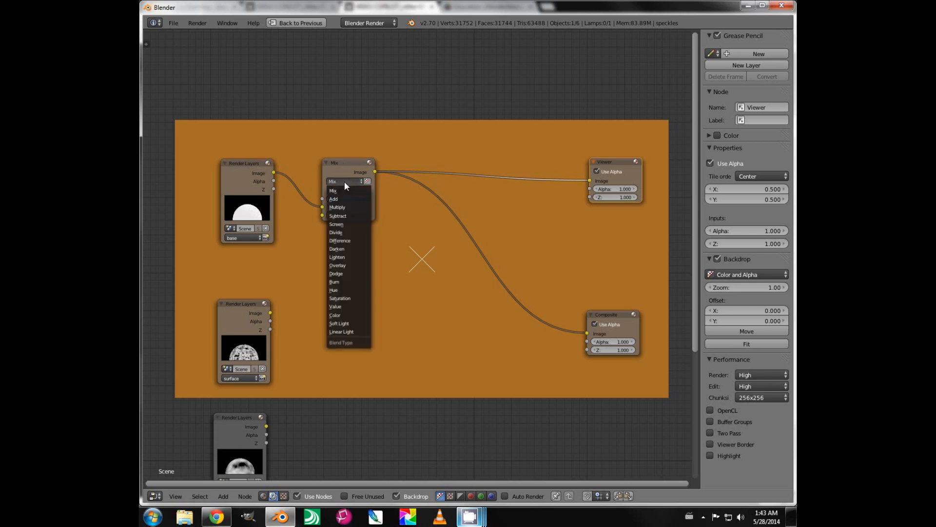
pyautogui.click(344, 207)
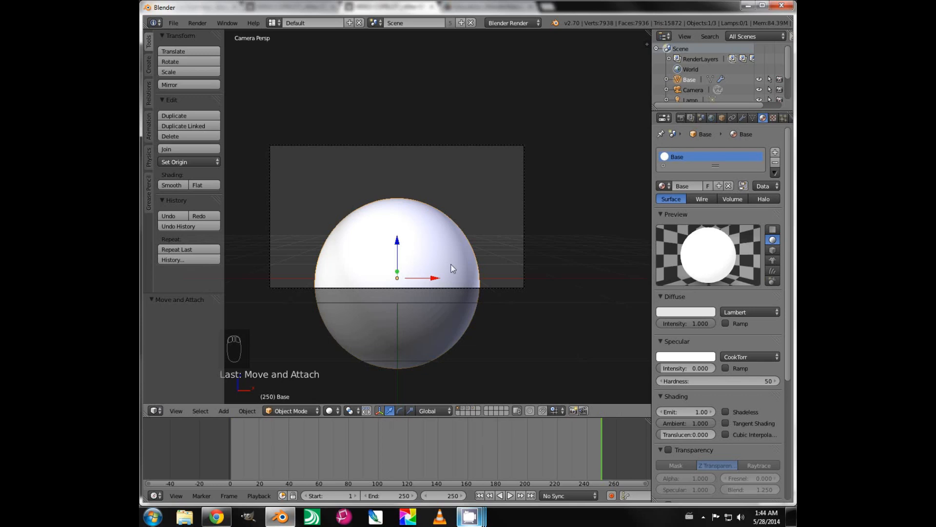
# Step: Make the Base sphere's material shadeless and re-render the image
pyautogui.click(725, 413)
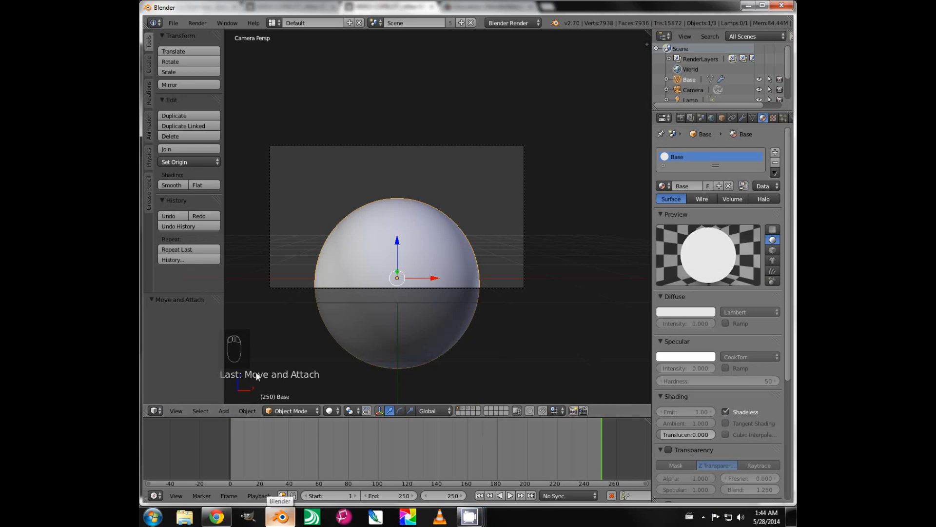
pyautogui.click(156, 411)
pyautogui.click(681, 118)
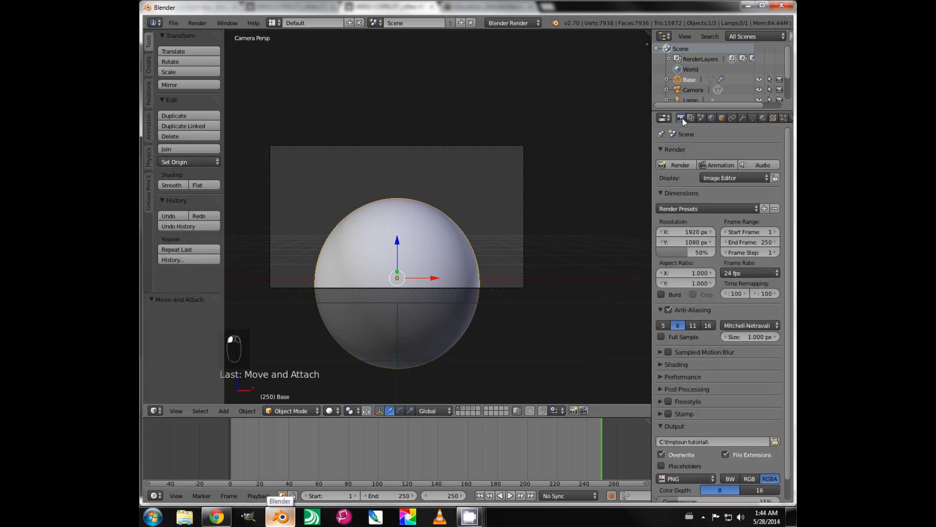
pyautogui.click(685, 165)
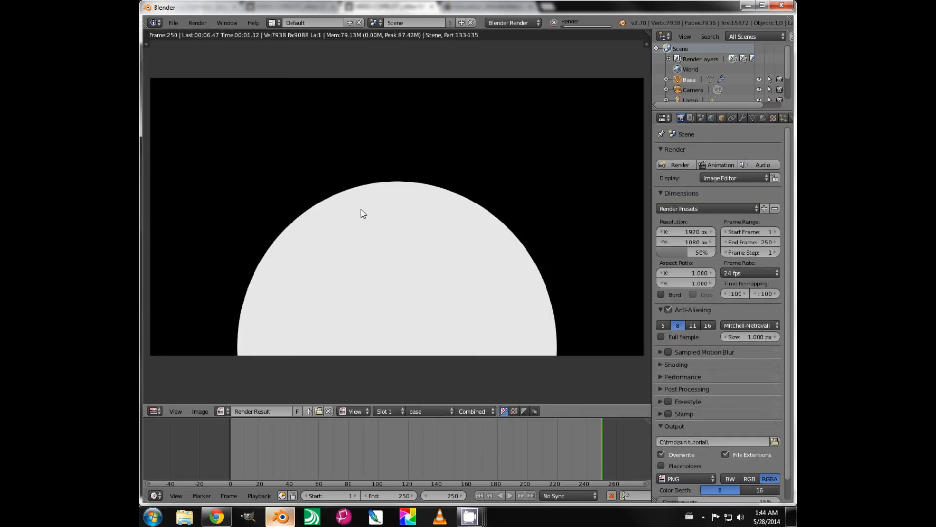
pyautogui.click(156, 411)
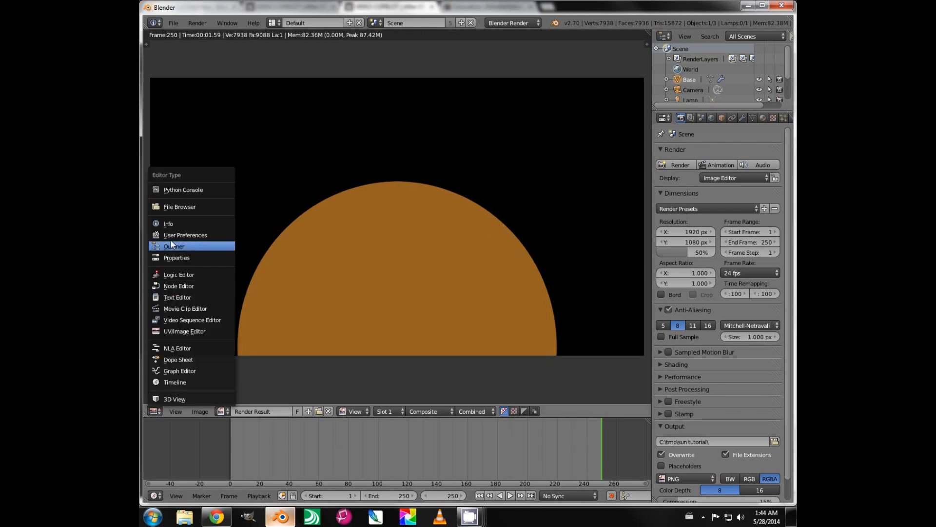
# Step: In the Node Editor, duplicate the Multiply node and place the copy beside the surface render layer node
pyautogui.click(172, 286)
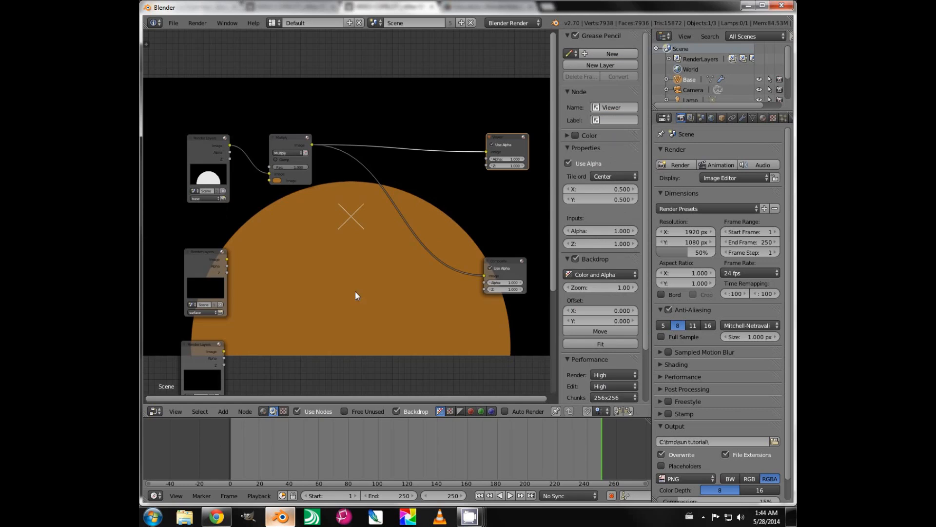
pyautogui.scroll(3, 339, 246)
pyautogui.moveTo(342, 234); pyautogui.dragTo(351, 257, button='middle')
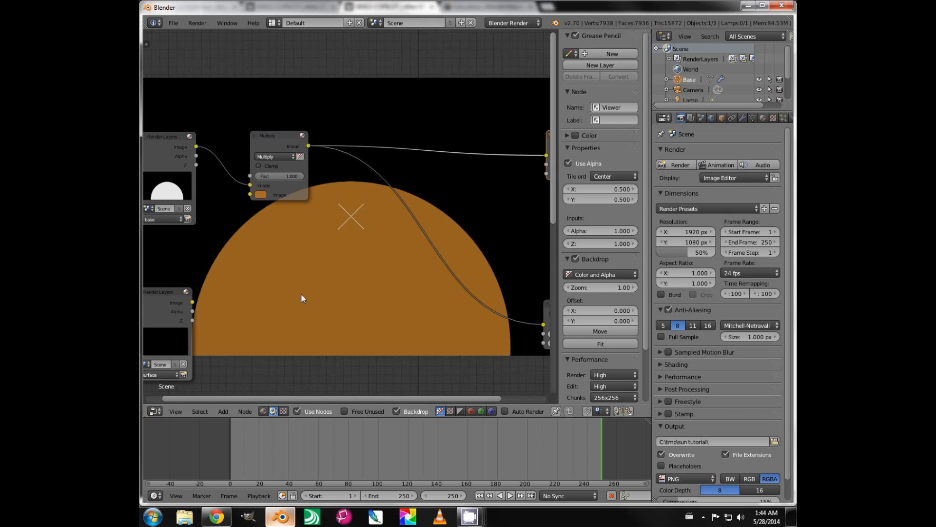
pyautogui.moveTo(300, 293); pyautogui.dragTo(319, 236, button='middle')
pyautogui.click(294, 81)
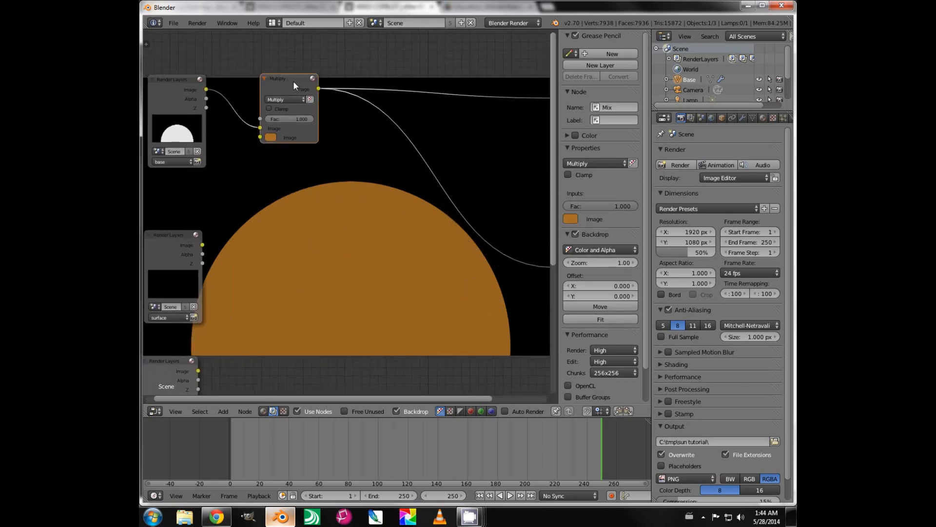
pyautogui.hotkey('shift', 'd')
pyautogui.click(304, 213)
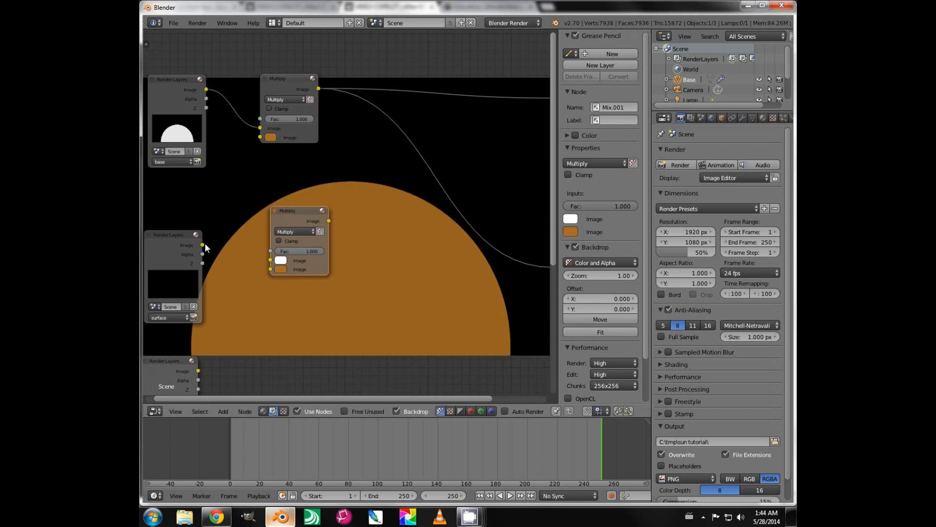
pyautogui.moveTo(243, 288); pyautogui.dragTo(262, 234, button='middle')
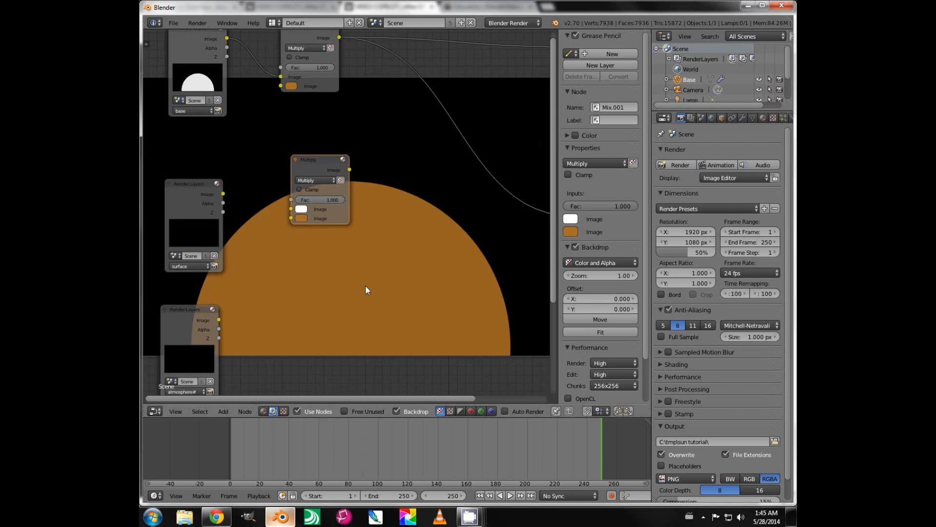
# Step: Enable scene layers 2, 3 and 4 alongside layer 1, render the frame, and return to the Node Editor
pyautogui.click(692, 117)
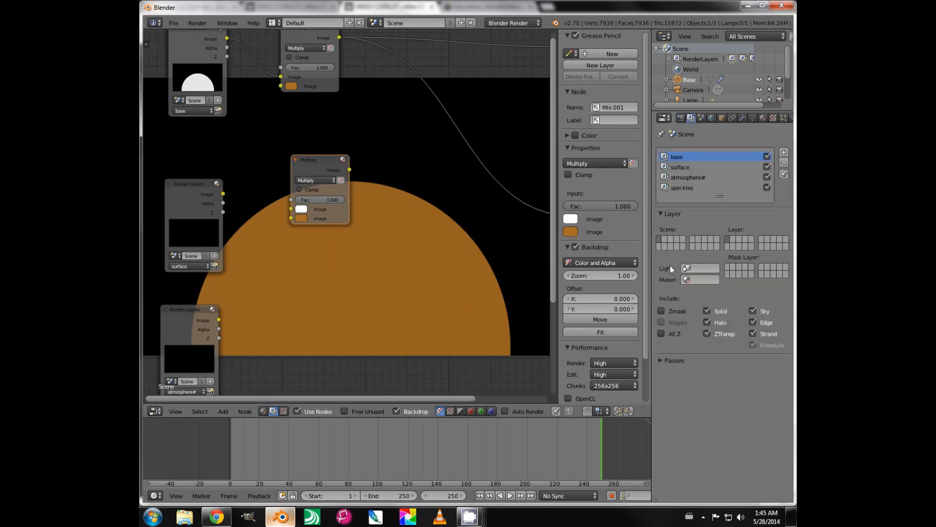
pyautogui.keyDown('shift'); pyautogui.click(665, 239); pyautogui.keyUp('shift')
pyautogui.keyDown('shift'); pyautogui.click(670, 240); pyautogui.keyUp('shift')
pyautogui.keyDown('shift'); pyautogui.click(676, 239); pyautogui.keyUp('shift')
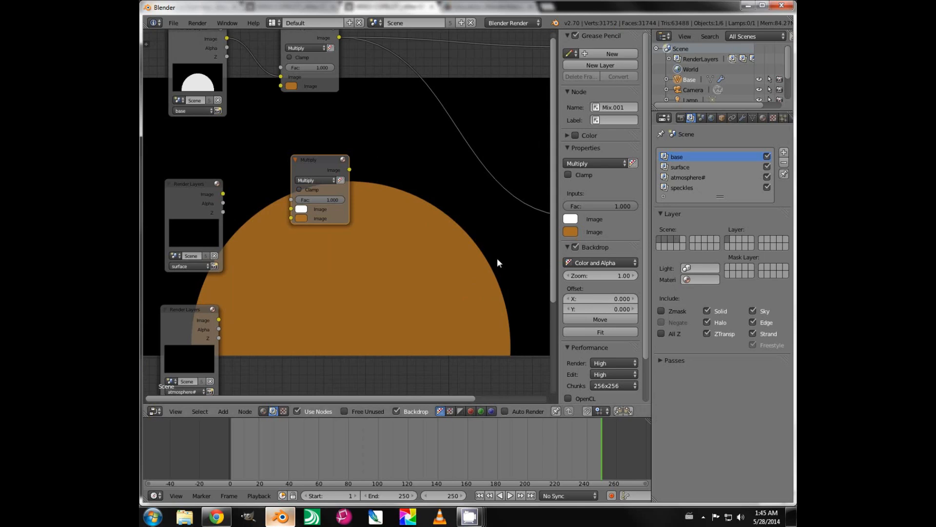
pyautogui.press('F12')
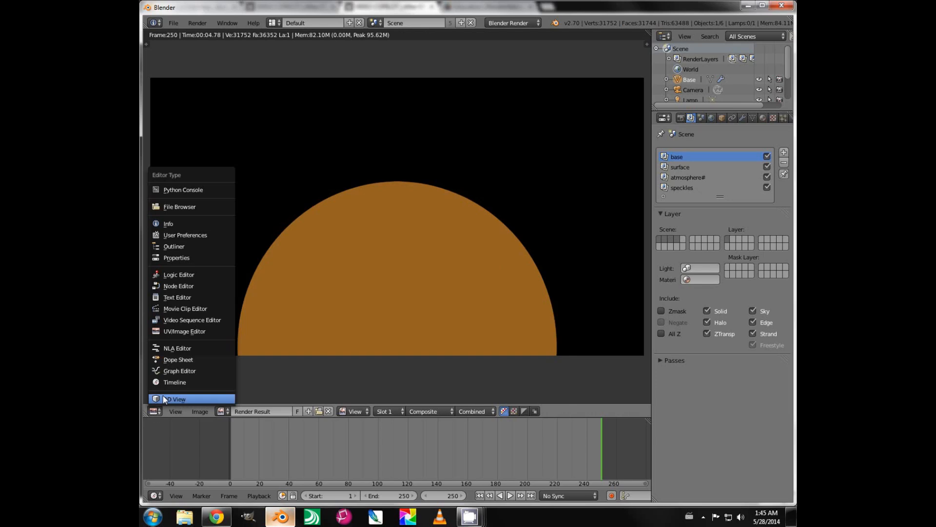
pyautogui.click(176, 286)
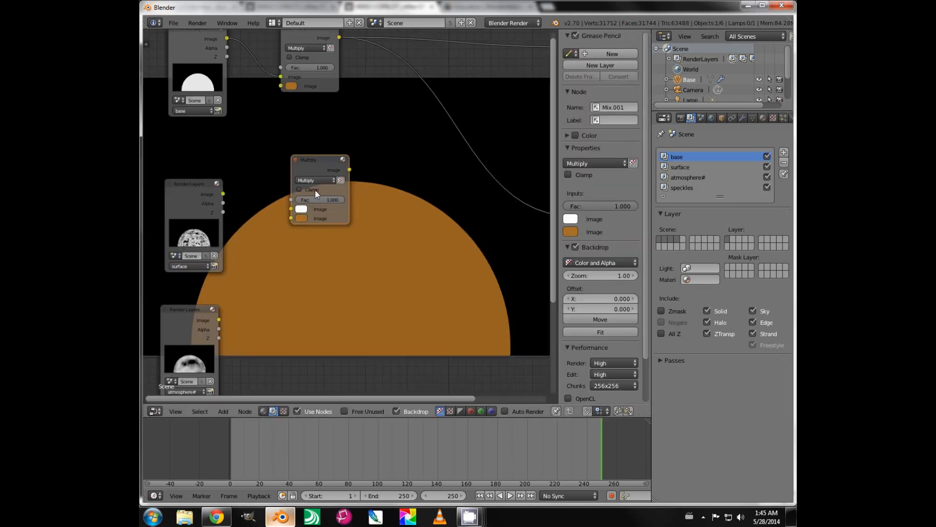
# Step: Connect the surface render layer's Image output to the duplicated Multiply node's first Image input and preview that node in the backdrop
pyautogui.moveTo(315, 190); pyautogui.dragTo(314, 197)
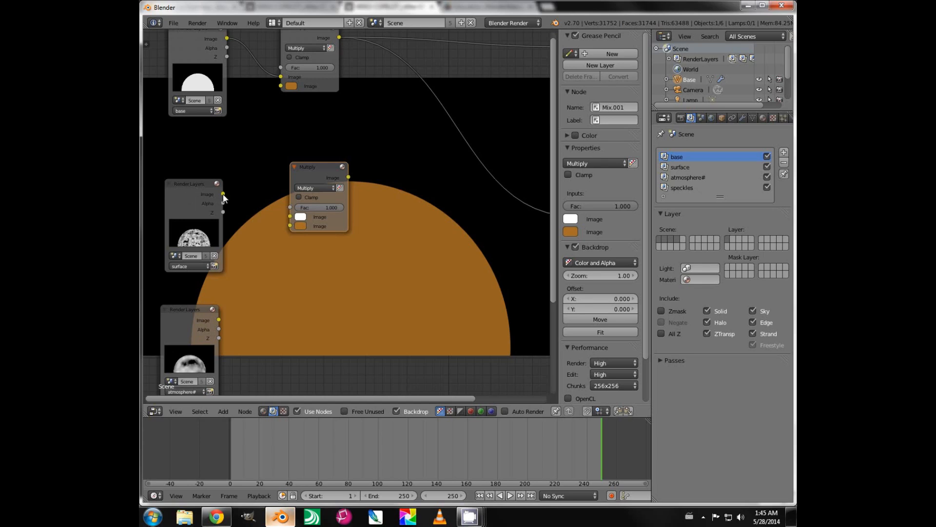
pyautogui.moveTo(243, 210); pyautogui.dragTo(291, 222)
pyautogui.keyDown('ctrl'); pyautogui.keyDown('shift'); pyautogui.click(305, 168); pyautogui.keyUp('shift'); pyautogui.keyUp('ctrl')
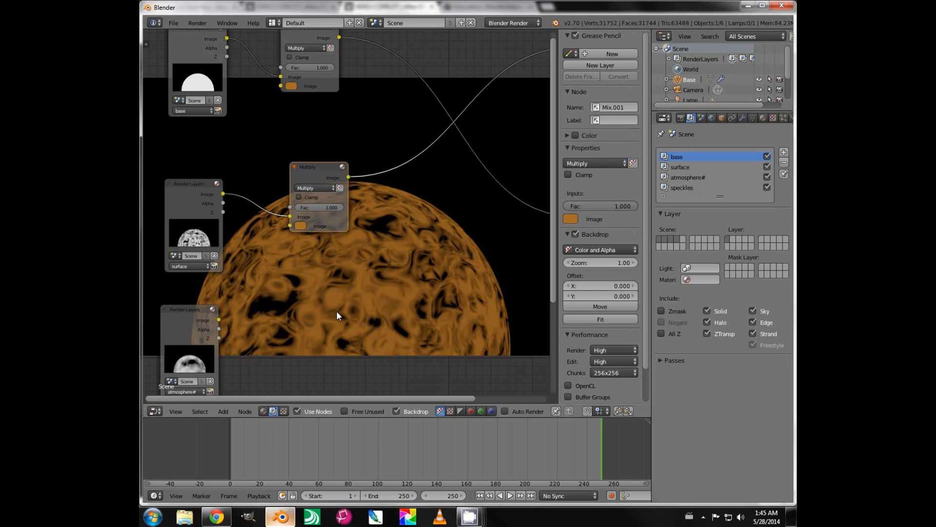
# Step: Move the surface Multiply node closer to its render layer and set its color to yellow, about R 0.808, G 0.618, B 0.087
pyautogui.moveTo(313, 171); pyautogui.dragTo(275, 181)
pyautogui.click(268, 233)
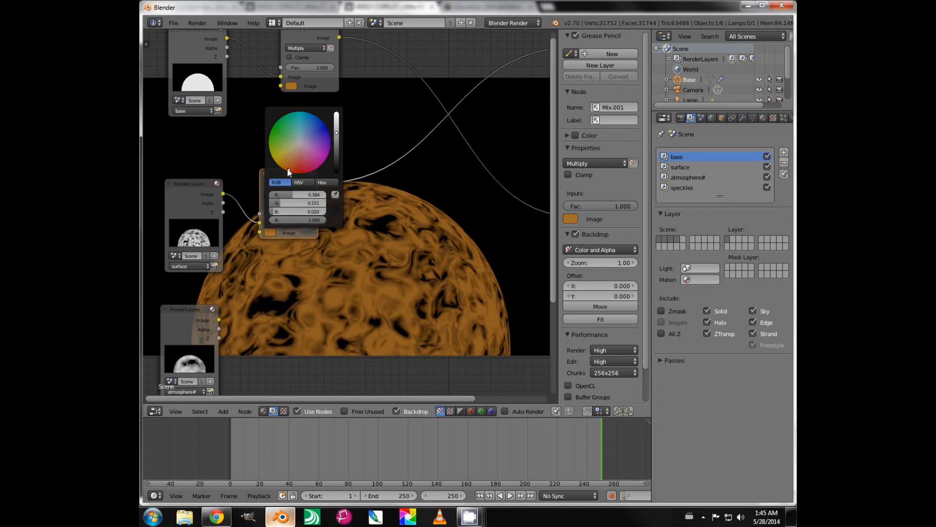
pyautogui.moveTo(289, 172); pyautogui.dragTo(279, 163)
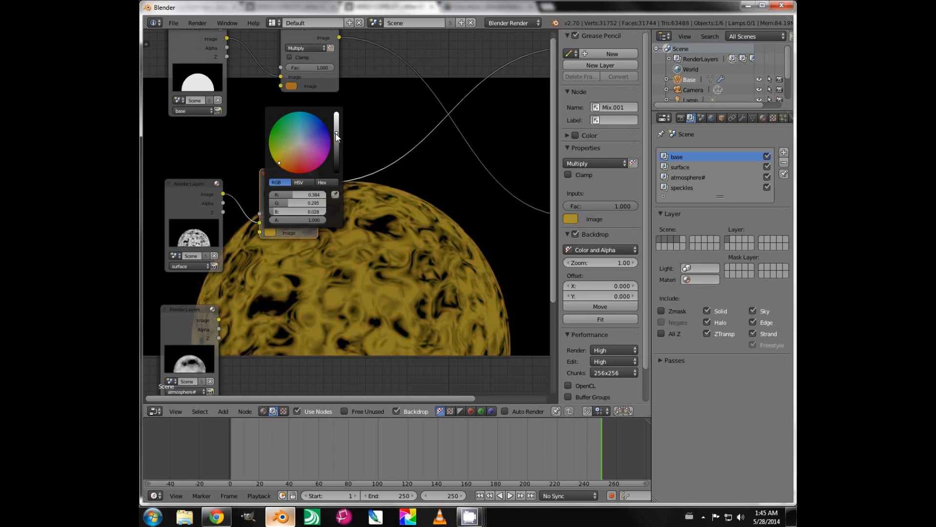
pyautogui.moveTo(336, 134); pyautogui.dragTo(337, 117)
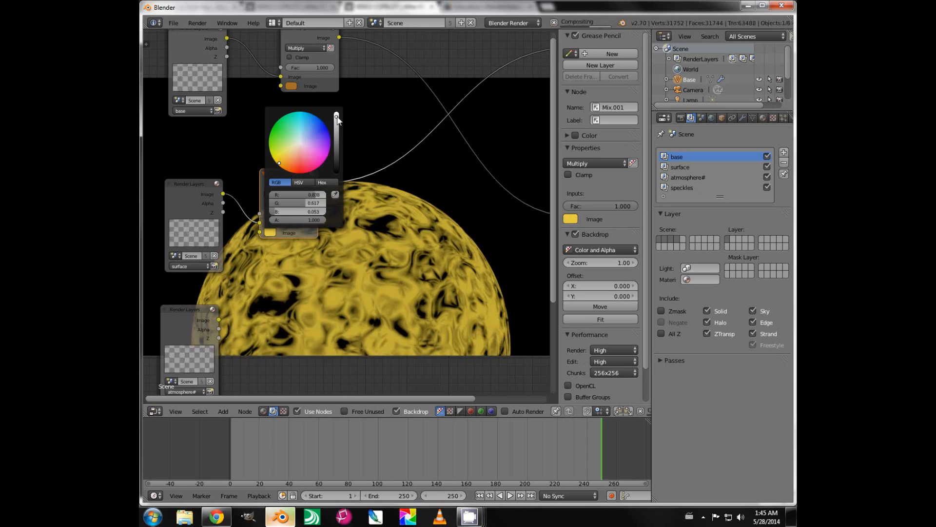
pyautogui.moveTo(280, 166); pyautogui.dragTo(281, 163)
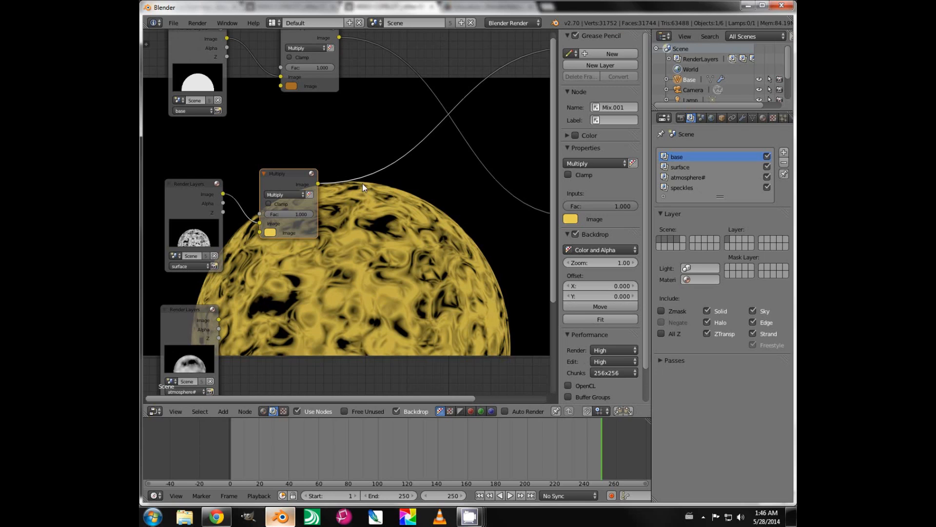
# Step: Add a Color Balance node on the link between the surface Multiply node and the Viewer
pyautogui.hotkey('shift', 'a')
pyautogui.moveTo(362, 183)
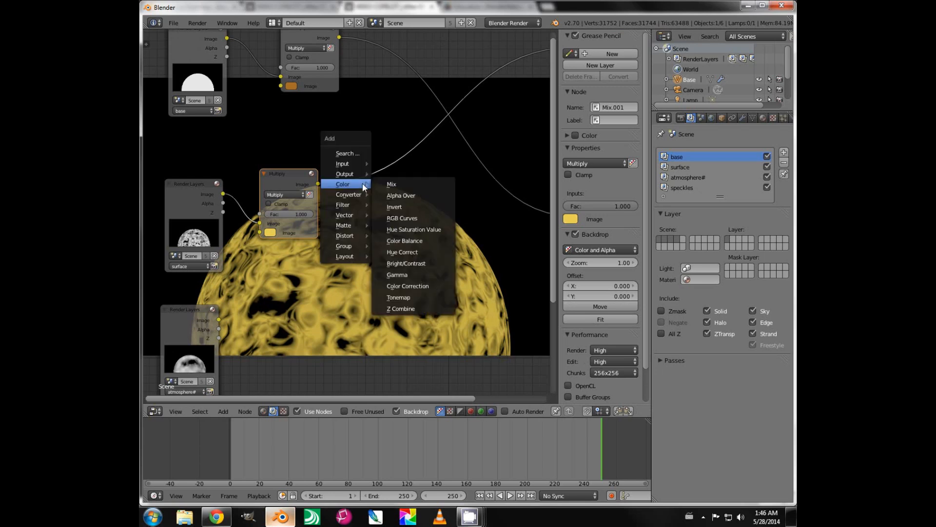
pyautogui.click(410, 239)
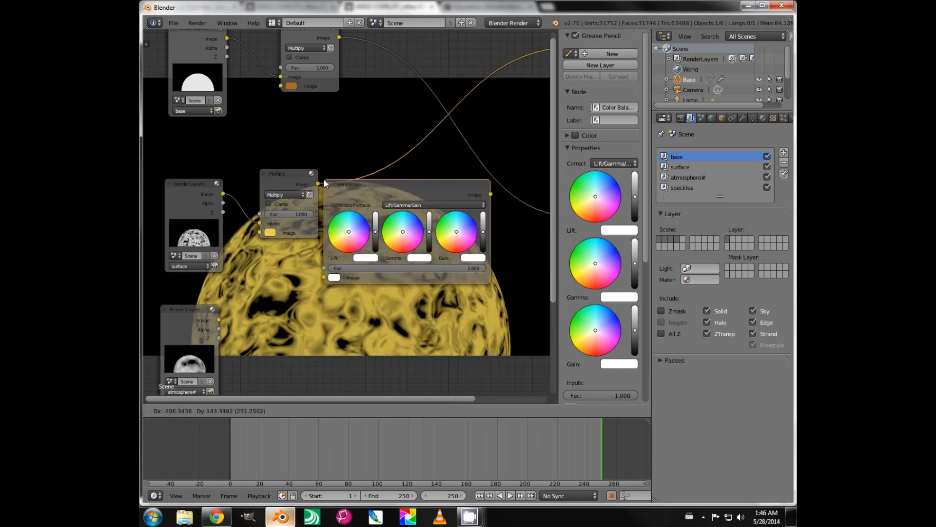
pyautogui.click(329, 178)
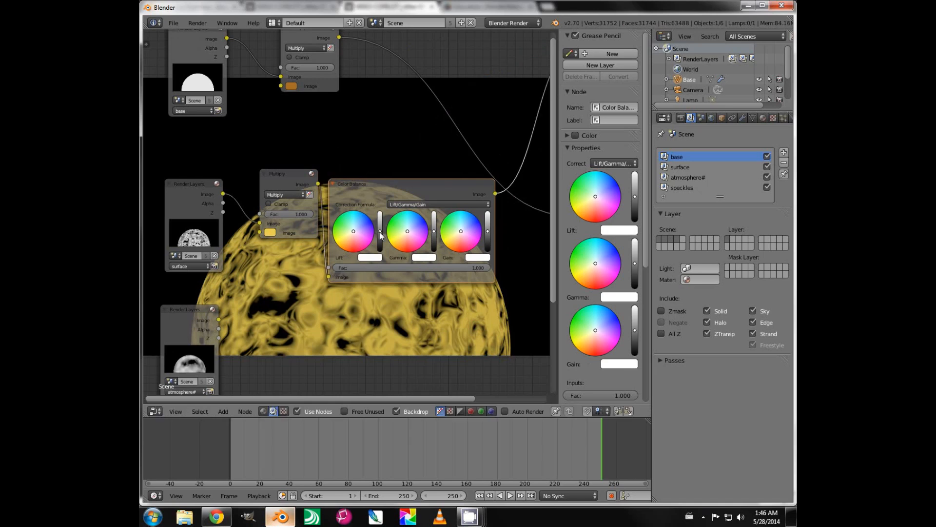
# Step: On the Color Balance node, darken Lift and tint it orange, raise Gain strongly, and raise Gamma slightly
pyautogui.moveTo(380, 232); pyautogui.dragTo(378, 238)
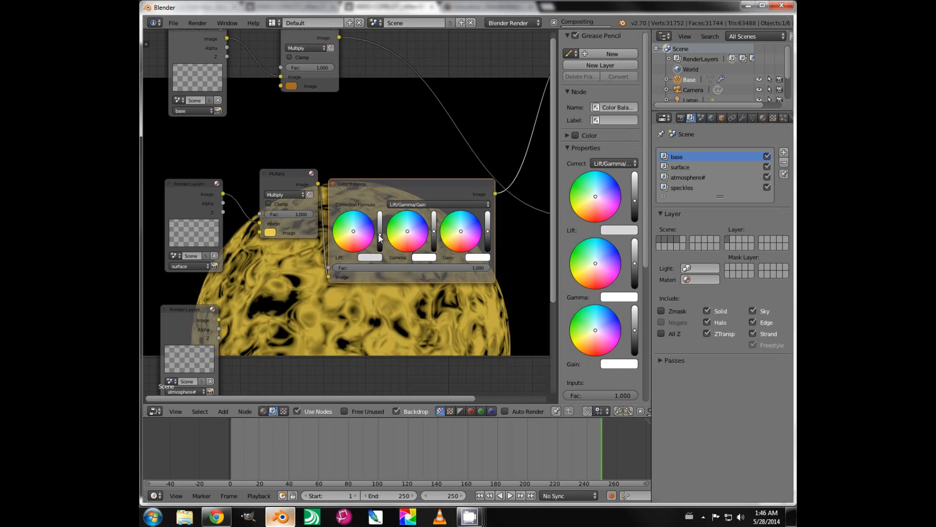
pyautogui.click(352, 232)
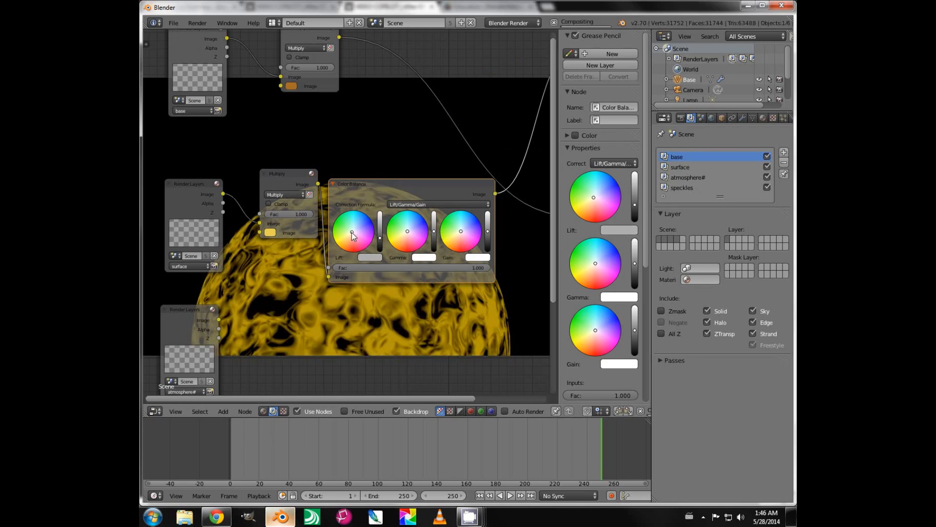
pyautogui.moveTo(352, 233); pyautogui.dragTo(346, 244)
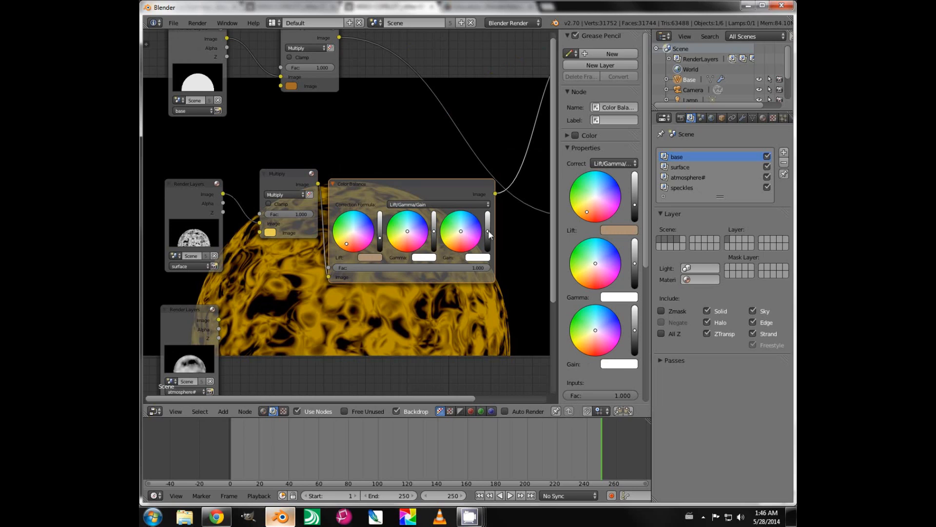
pyautogui.moveTo(488, 231); pyautogui.dragTo(487, 219)
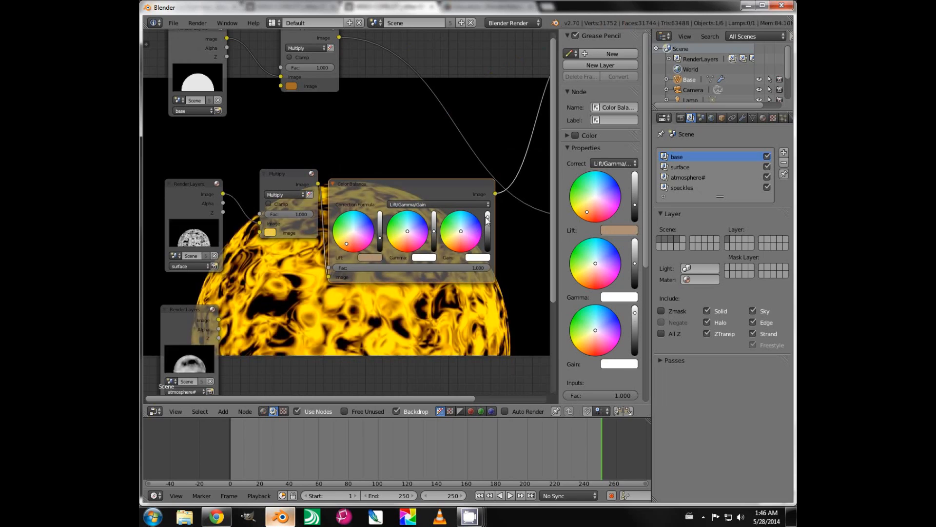
pyautogui.moveTo(487, 218); pyautogui.dragTo(487, 215)
pyautogui.click(435, 232)
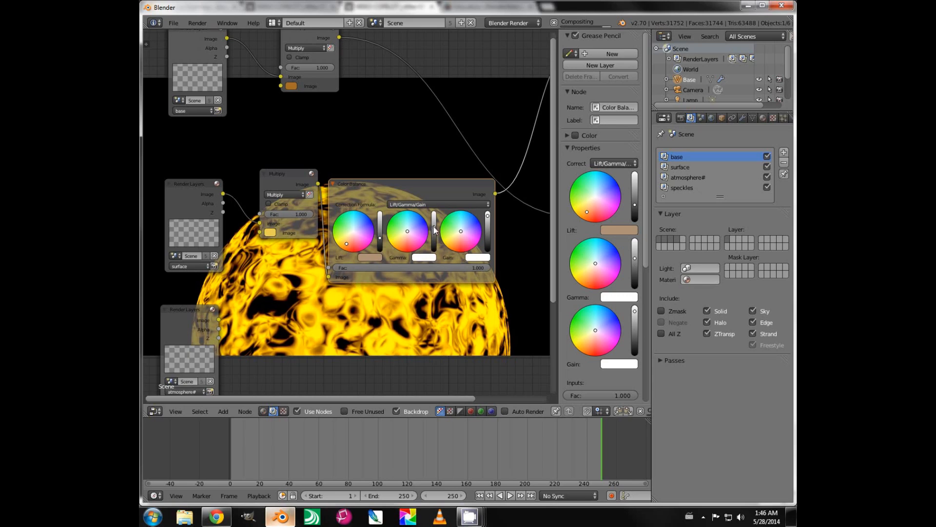
pyautogui.click(434, 228)
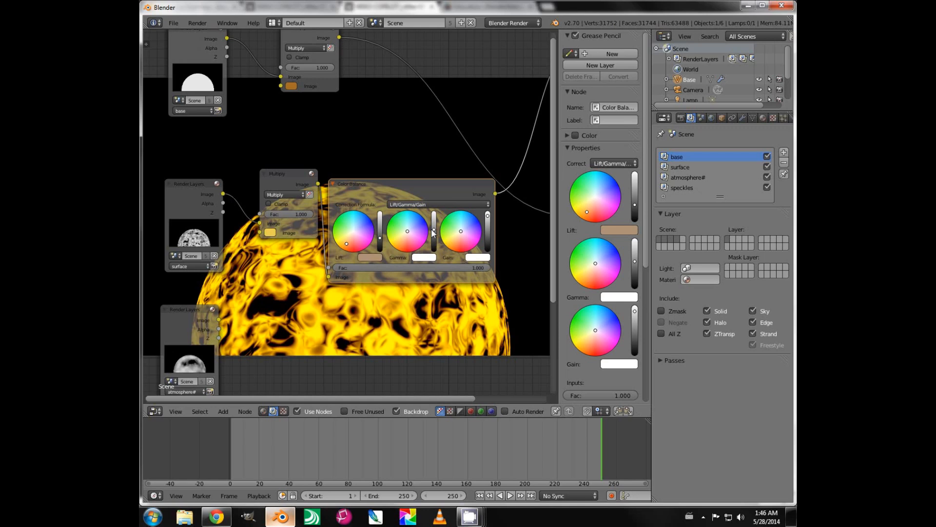
# Step: Soften the surface Multiply color to pale yellow, about R 0.808, G 0.627, B 0.299, and move the Color Balance node off the sun preview
pyautogui.click(270, 232)
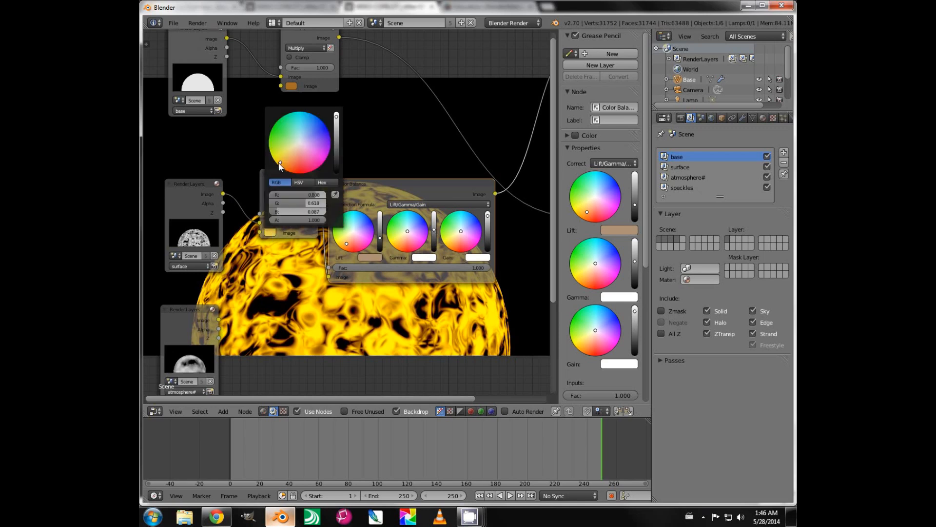
pyautogui.moveTo(279, 164); pyautogui.dragTo(284, 160)
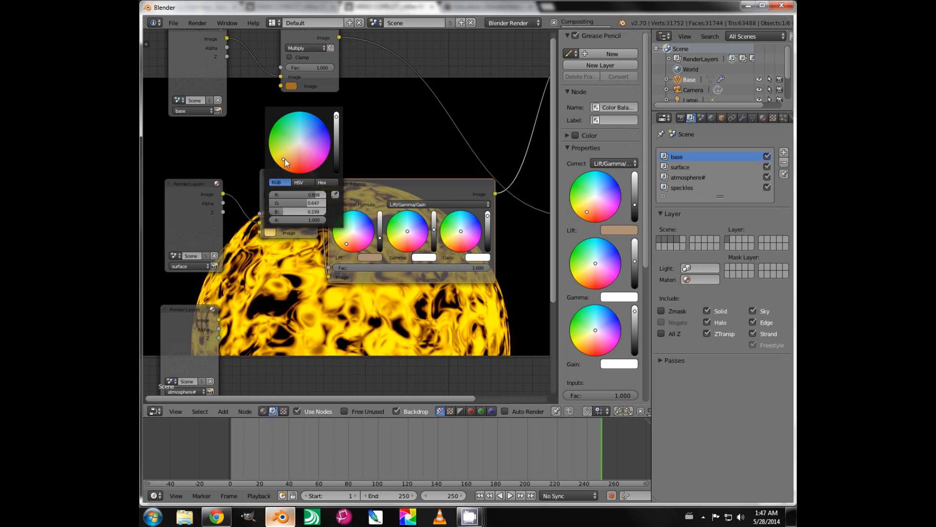
pyautogui.moveTo(285, 159); pyautogui.dragTo(286, 157)
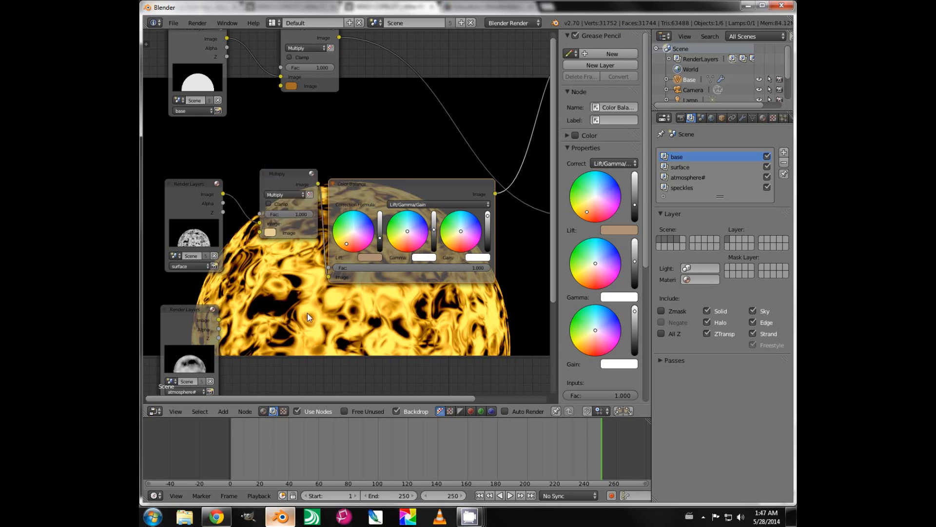
pyautogui.moveTo(395, 199); pyautogui.dragTo(417, 159)
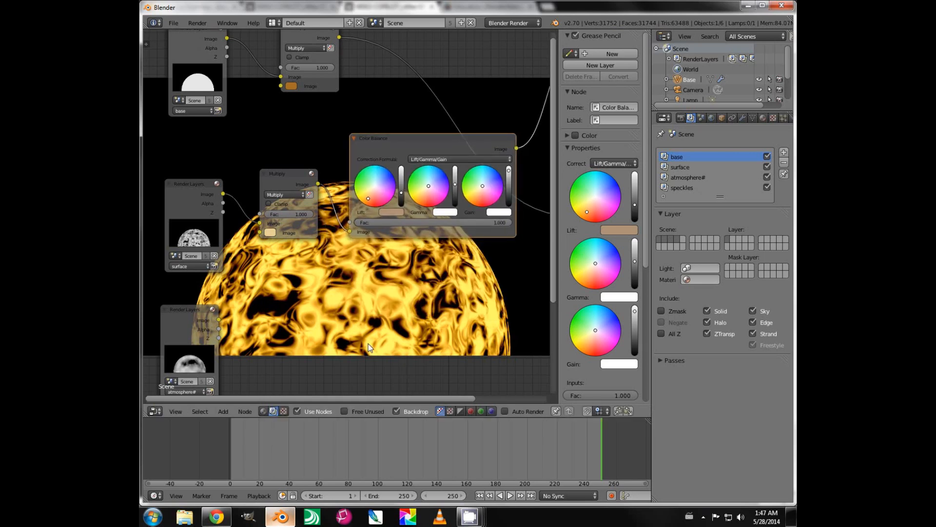
# Step: Duplicate the surface Multiply and Color Balance nodes together and place the copies beside the atmosphere render layer node
pyautogui.moveTo(344, 301); pyautogui.dragTo(345, 208, button='middle')
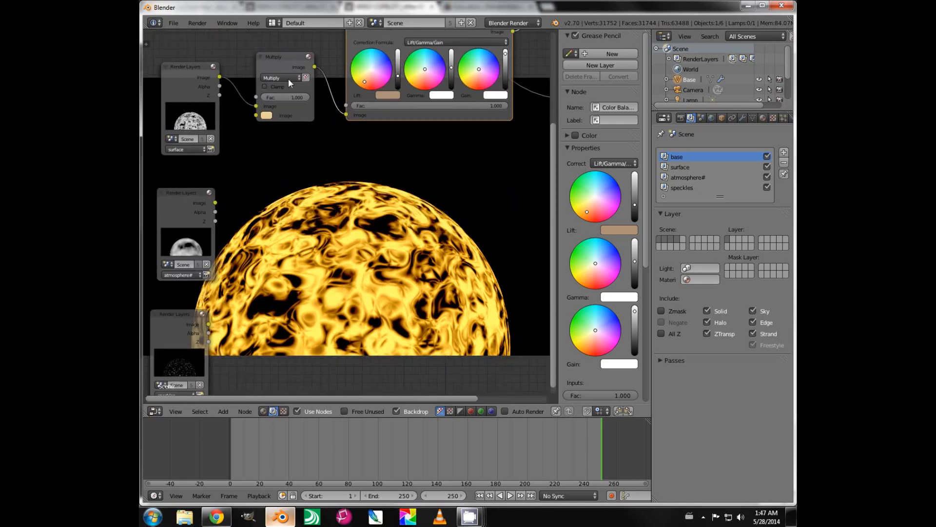
pyautogui.click(281, 63)
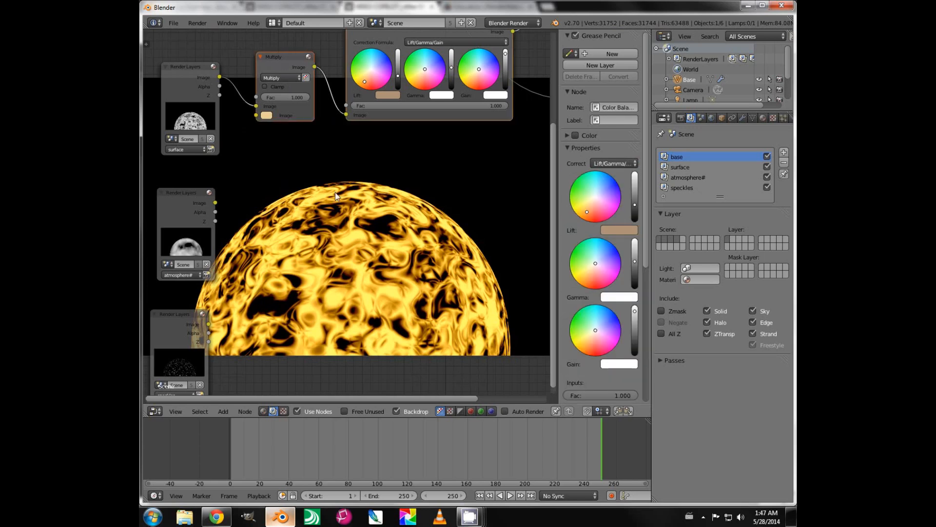
pyautogui.hotkey('shift', 'd')
pyautogui.click(335, 318)
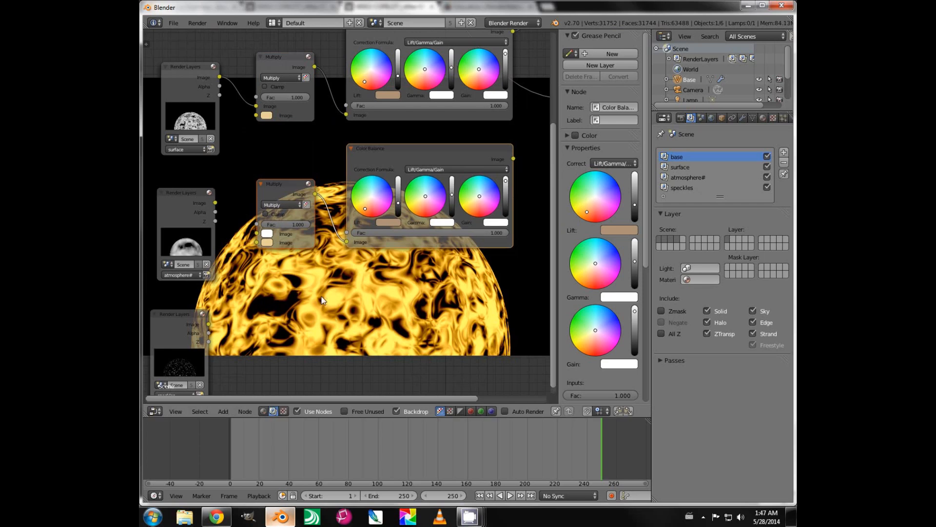
# Step: Connect the atmosphere layer's Image output to the first Image input of its Multiply node and preview that node
pyautogui.moveTo(215, 201); pyautogui.dragTo(257, 242)
pyautogui.keyDown('ctrl'); pyautogui.keyDown('shift'); pyautogui.click(273, 198); pyautogui.keyUp('shift'); pyautogui.keyUp('ctrl')
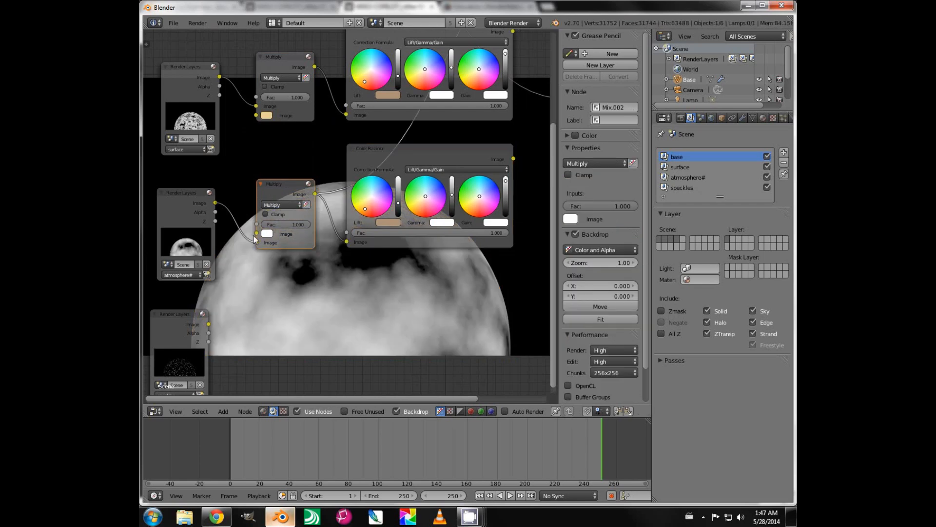
pyautogui.moveTo(255, 238); pyautogui.dragTo(257, 234)
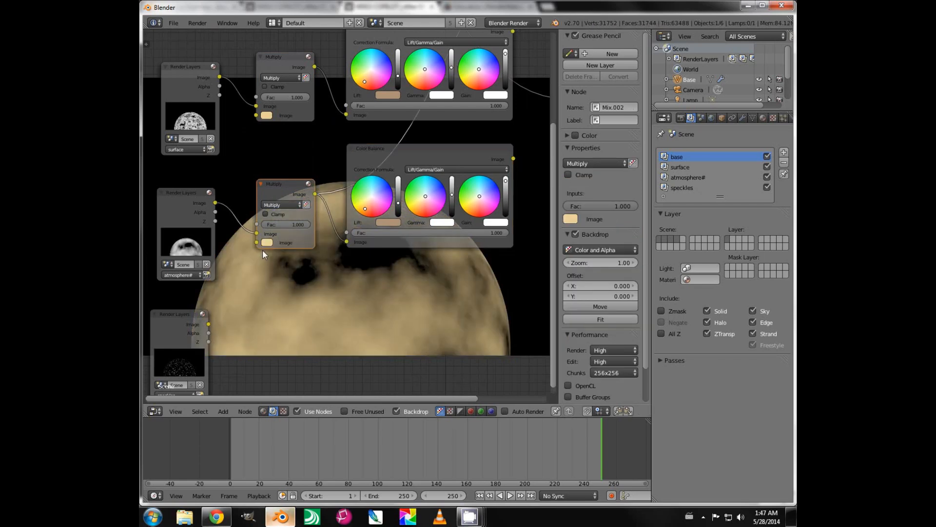
# Step: Change the atmosphere Multiply color to a salmon orange, about R 0.808, G 0.367, B 0.252
pyautogui.click(266, 243)
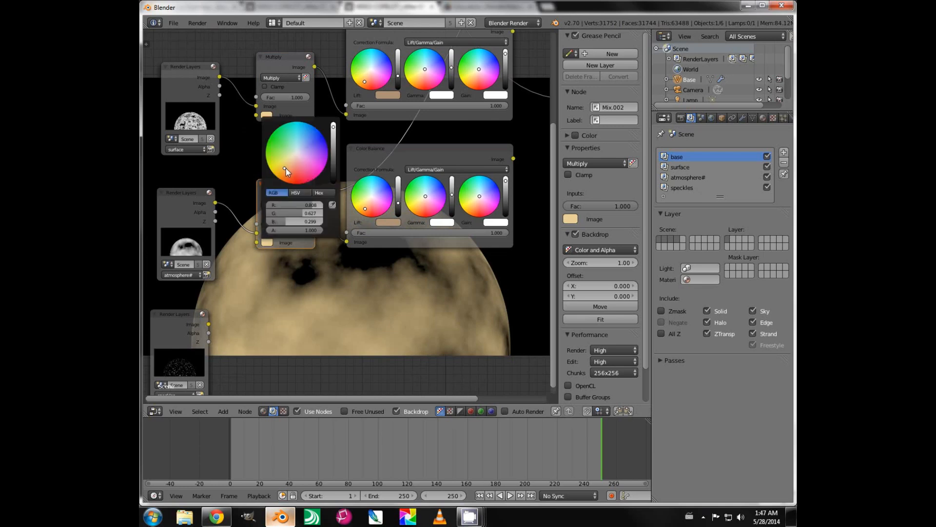
pyautogui.moveTo(285, 168); pyautogui.dragTo(289, 171)
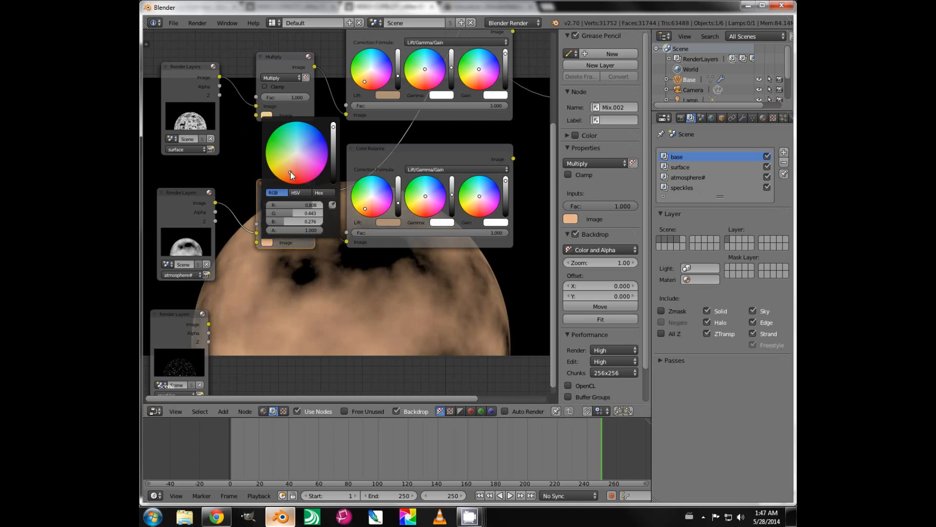
pyautogui.moveTo(291, 172); pyautogui.dragTo(293, 175)
# Step: Preview the atmosphere Color Balance node, shift Lift toward yellow-orange, and raise Gamma and Gain slightly with yellow-orange tints
pyautogui.keyDown('ctrl'); pyautogui.keyDown('shift'); pyautogui.click(411, 154); pyautogui.keyUp('shift'); pyautogui.keyUp('ctrl')
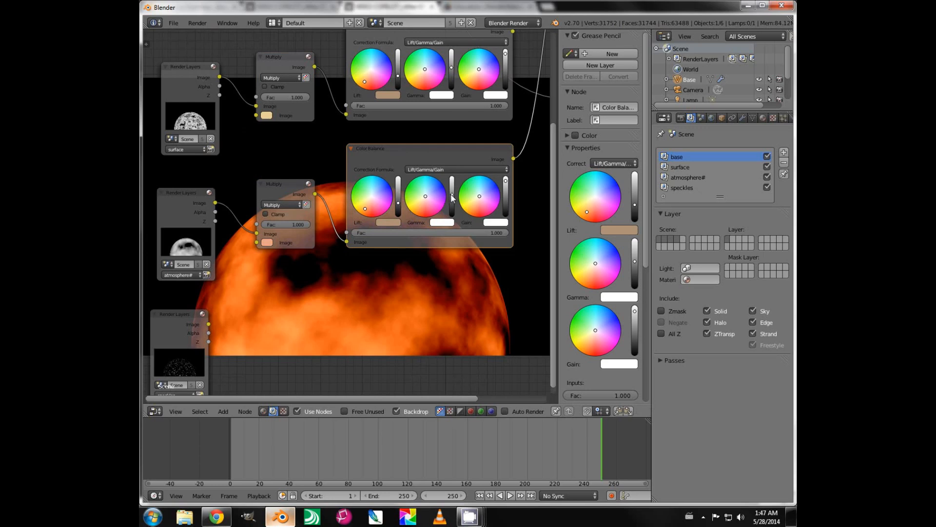
pyautogui.moveTo(452, 197); pyautogui.dragTo(453, 193)
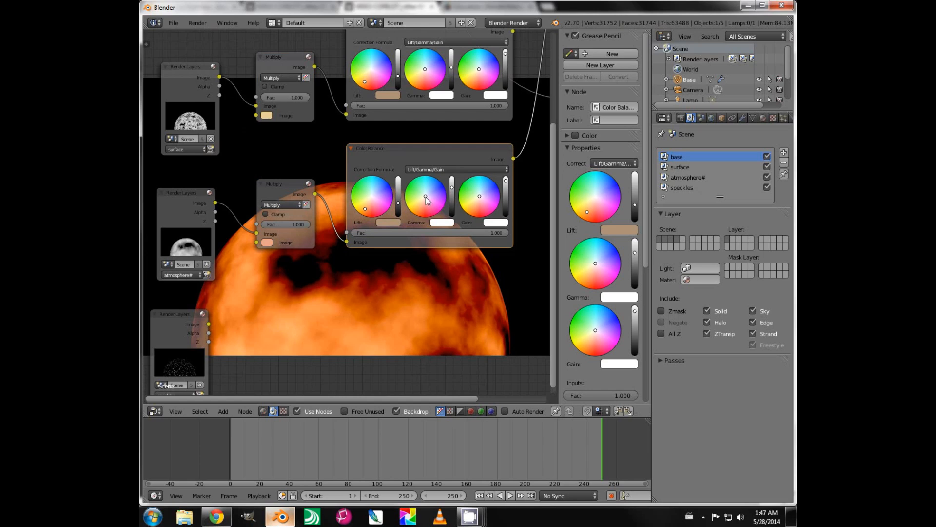
pyautogui.moveTo(426, 197); pyautogui.dragTo(418, 206)
pyautogui.moveTo(366, 209); pyautogui.dragTo(365, 207)
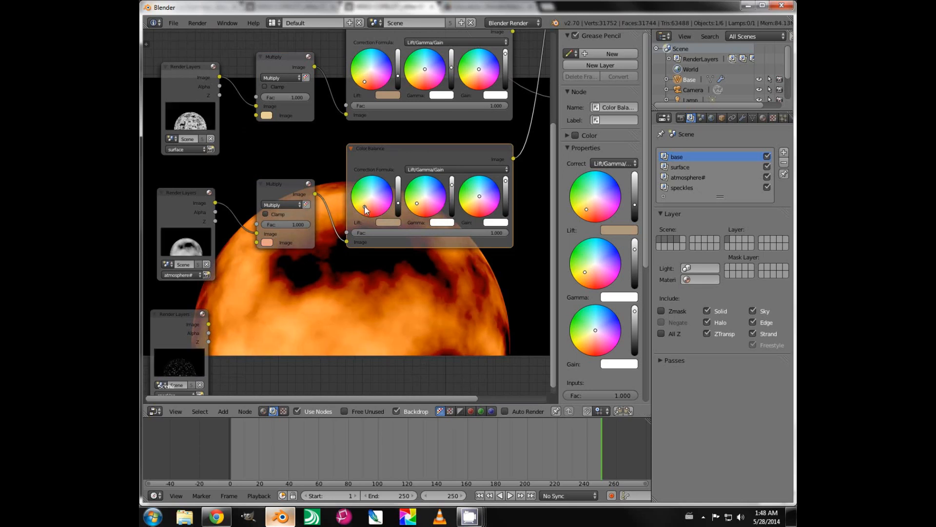
pyautogui.moveTo(364, 206); pyautogui.dragTo(362, 207)
pyautogui.click(505, 177)
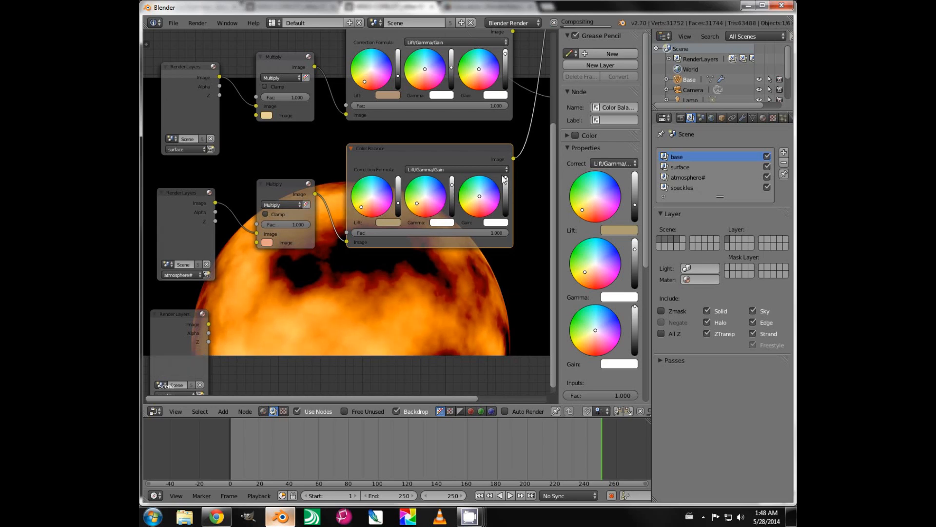
pyautogui.moveTo(481, 198); pyautogui.dragTo(468, 207)
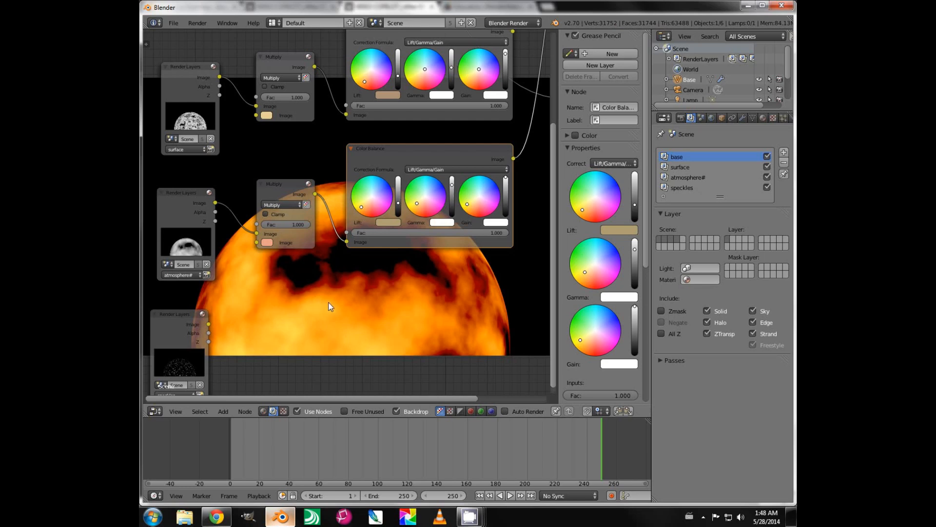
# Step: Duplicate the atmosphere Multiply and Color Balance nodes beside the speckles render layer and connect its Image output to the copied Multiply's first Image input
pyautogui.moveTo(329, 302); pyautogui.dragTo(330, 267, button='middle')
pyautogui.click(273, 184)
pyautogui.click(379, 133)
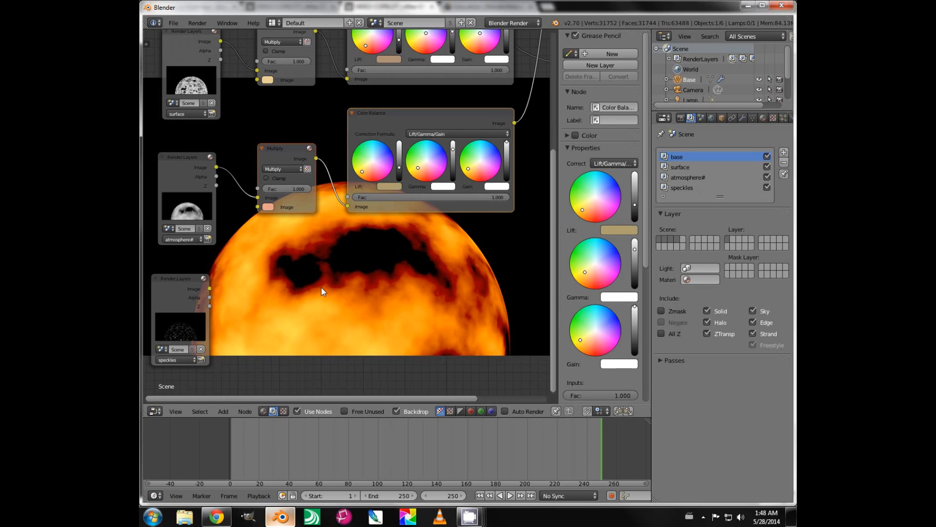
pyautogui.hotkey('shift', 'd')
pyautogui.click(314, 399)
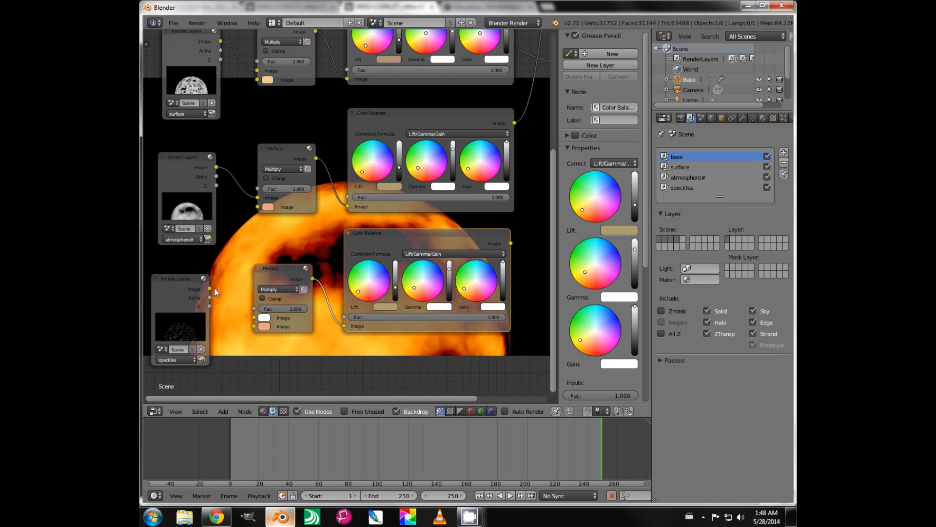
pyautogui.moveTo(215, 288); pyautogui.dragTo(256, 318)
# Step: Preview the speckles Multiply node and set its color to golden yellow, about R 0.920, G 0.758, B 0.000
pyautogui.keyDown('ctrl'); pyautogui.keyDown('shift'); pyautogui.click(273, 268); pyautogui.keyUp('shift'); pyautogui.keyUp('ctrl')
pyautogui.click(267, 326)
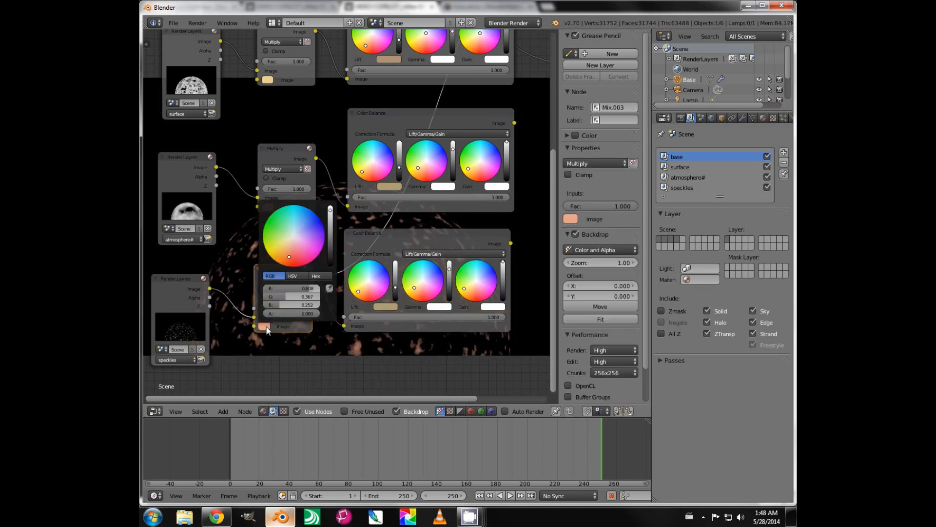
pyautogui.moveTo(290, 255); pyautogui.dragTo(270, 256)
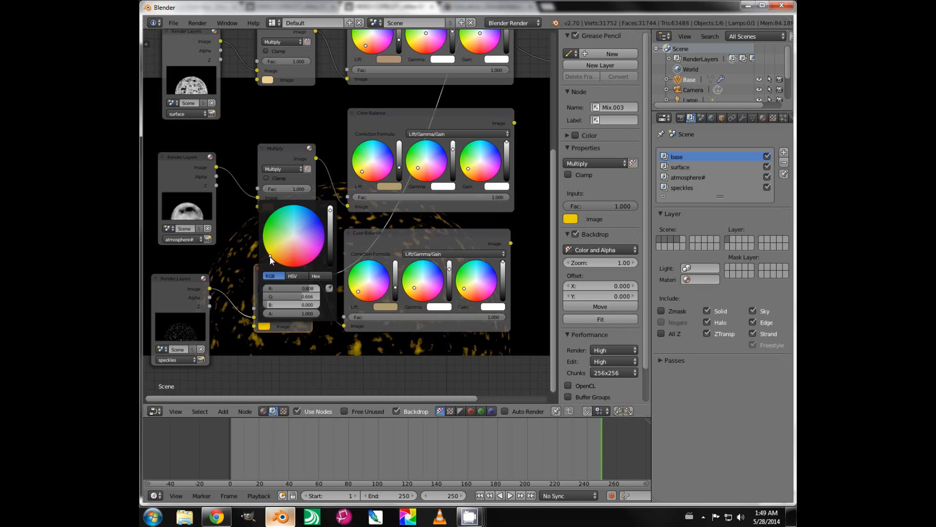
pyautogui.click(331, 211)
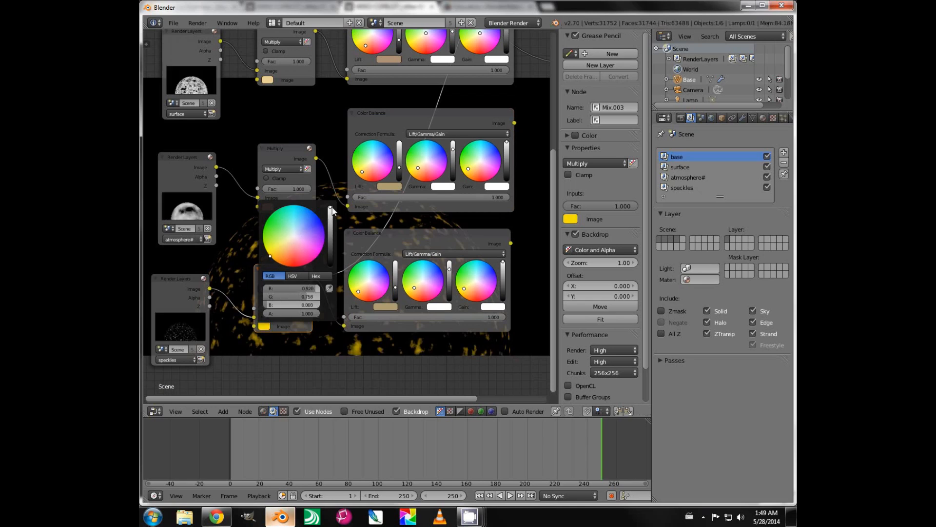
pyautogui.click(773, 118)
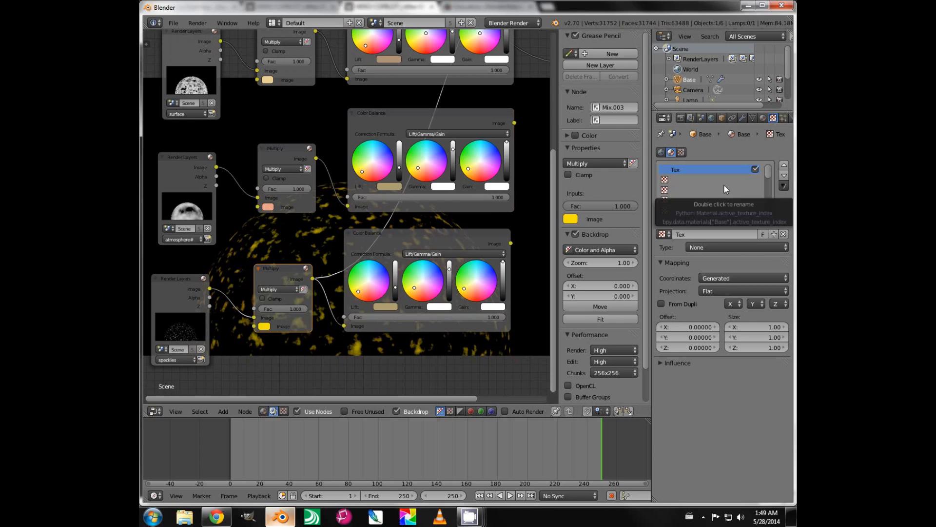
pyautogui.click(763, 118)
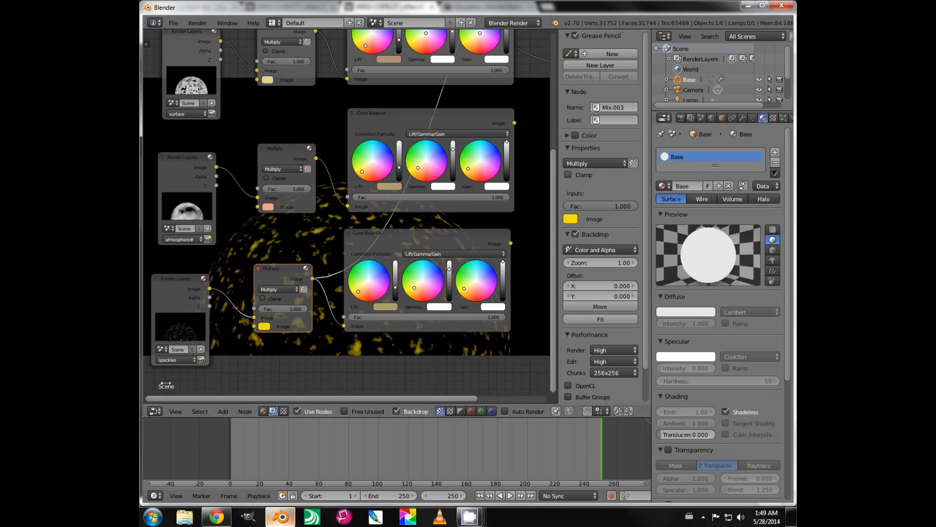
pyautogui.click(691, 118)
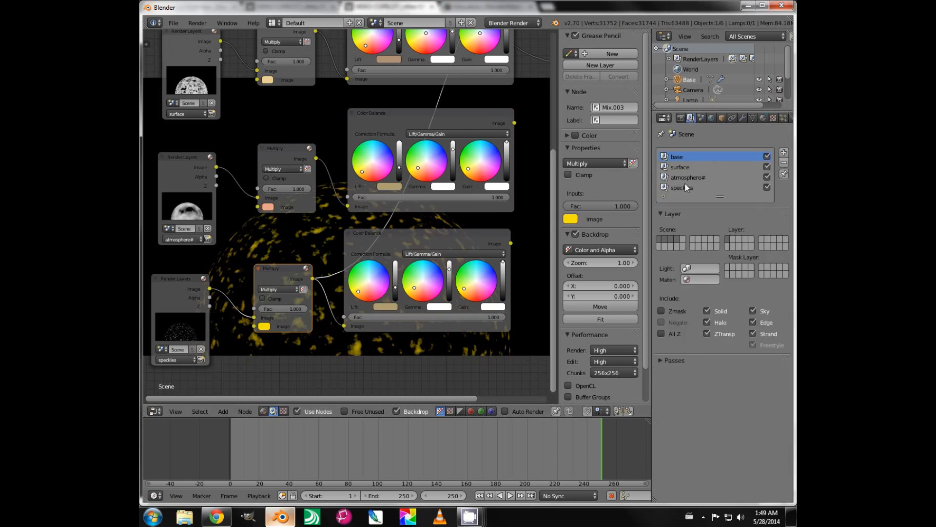
# Step: Switch the node area to a 3D view, show only the speckles object's scene layer, select its sphere and open its texture settings
pyautogui.click(155, 411)
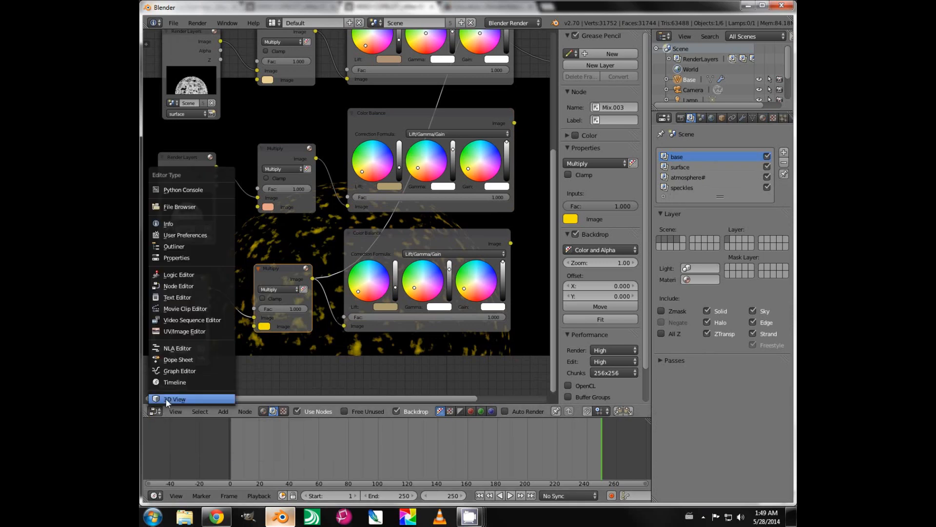
pyautogui.click(166, 399)
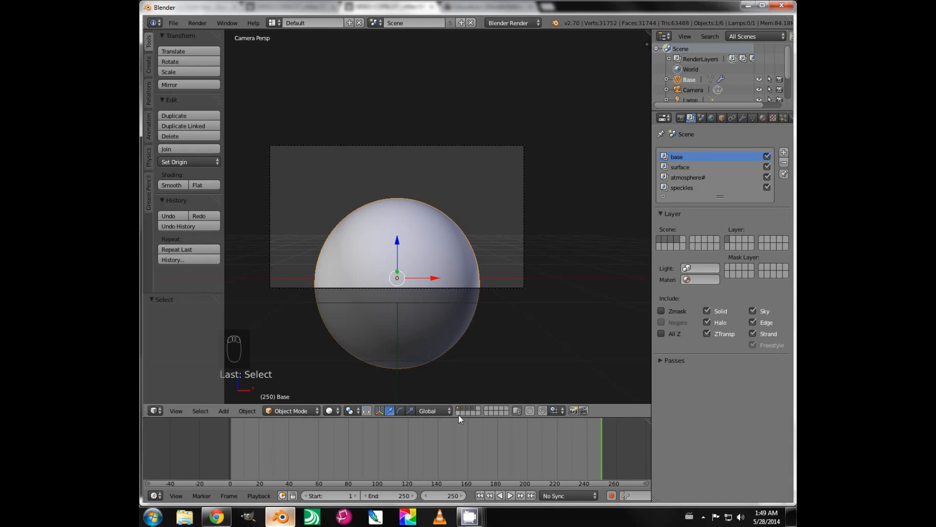
pyautogui.click(475, 410)
pyautogui.click(476, 410)
pyautogui.rightClick(394, 318)
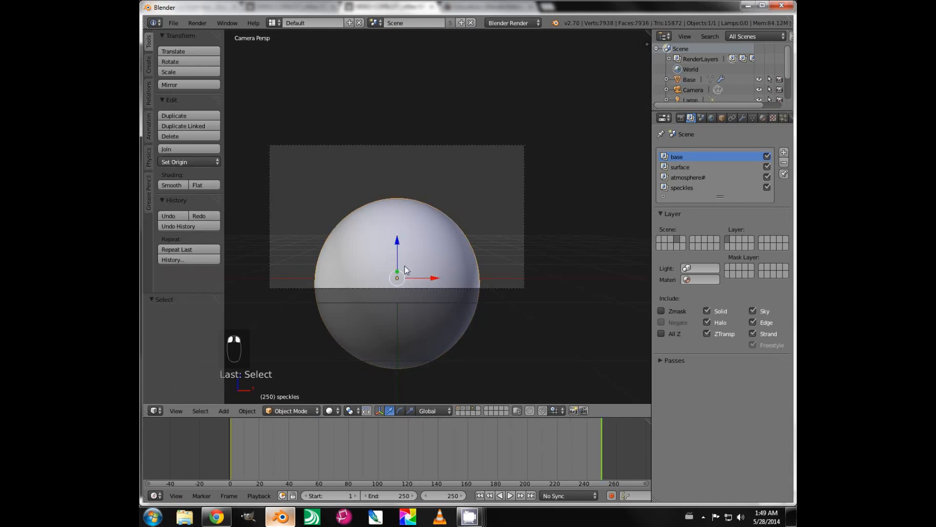
pyautogui.click(773, 118)
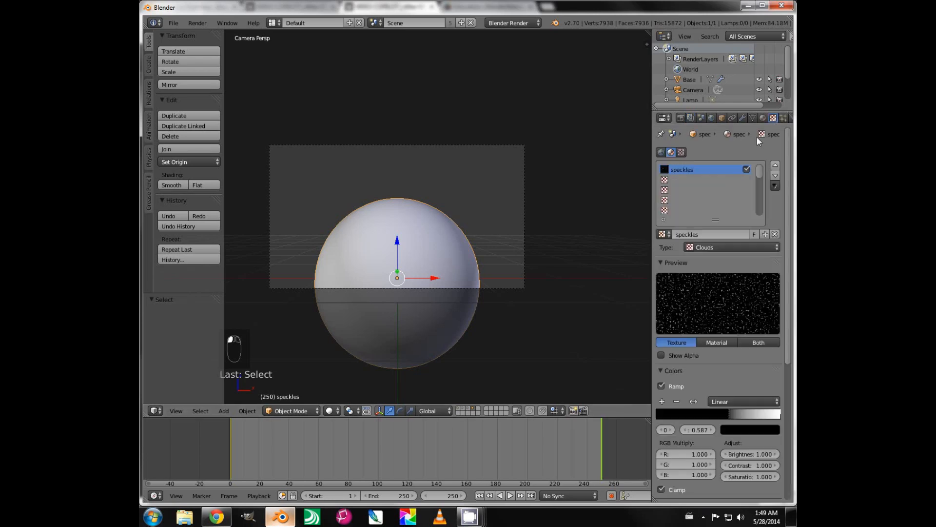
# Step: Set the noise size of the speckles Clouds texture to 0.005
pyautogui.scroll(-5, 689, 304)
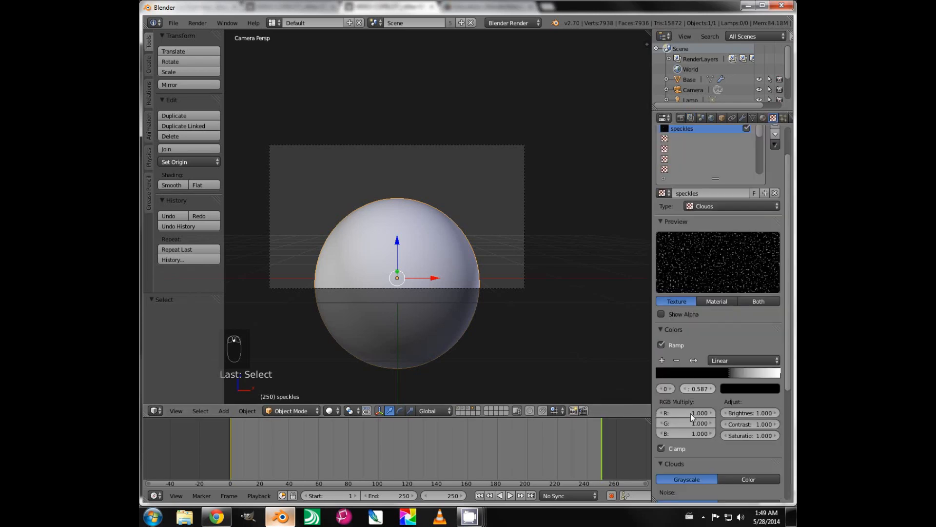
pyautogui.scroll(4, 690, 413)
pyautogui.scroll(-3, 702, 273)
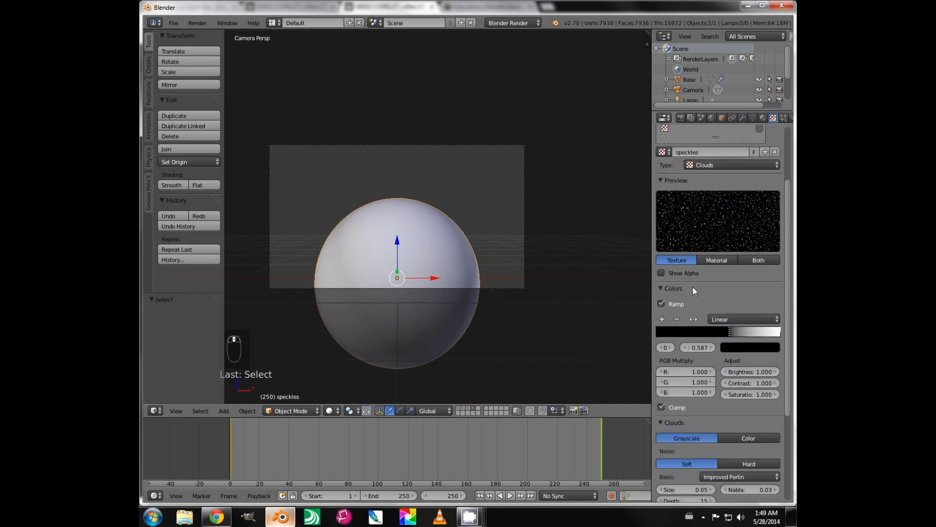
pyautogui.scroll(-4, 692, 286)
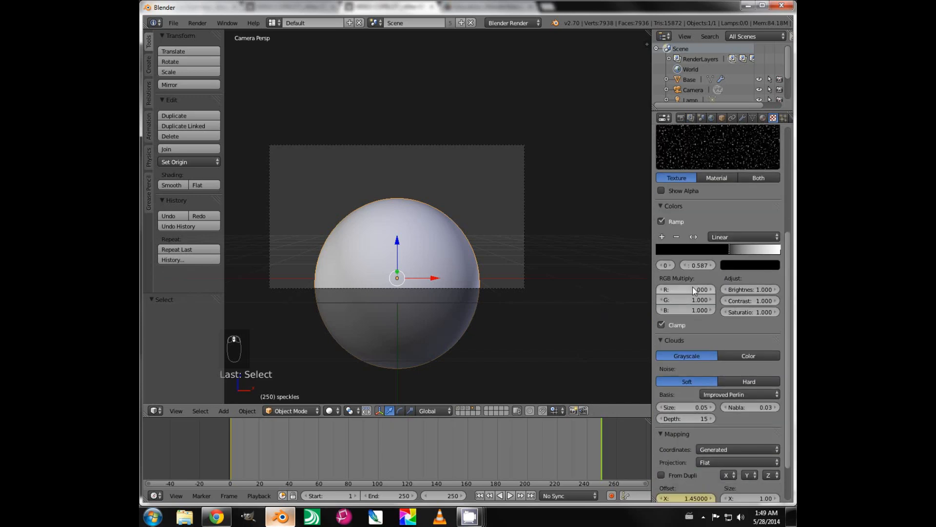
pyautogui.click(711, 408)
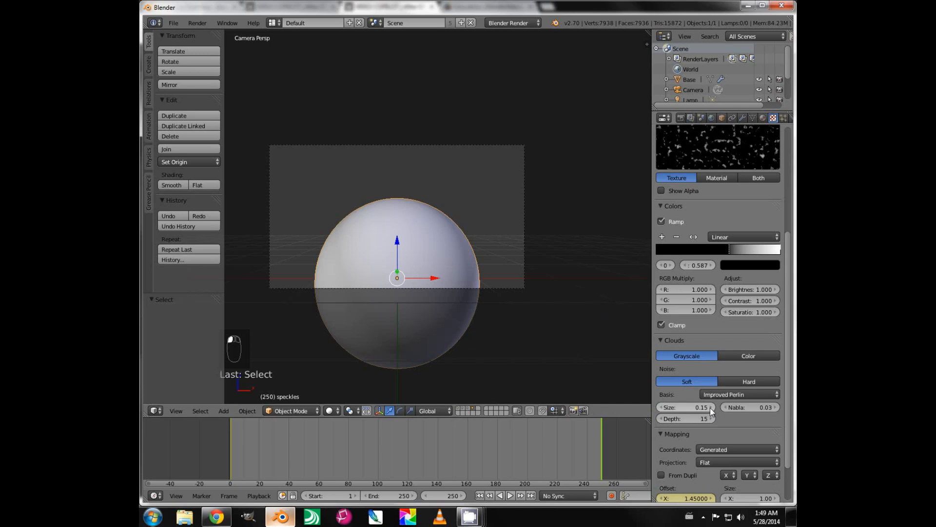
pyautogui.click(661, 407)
pyautogui.click(661, 407)
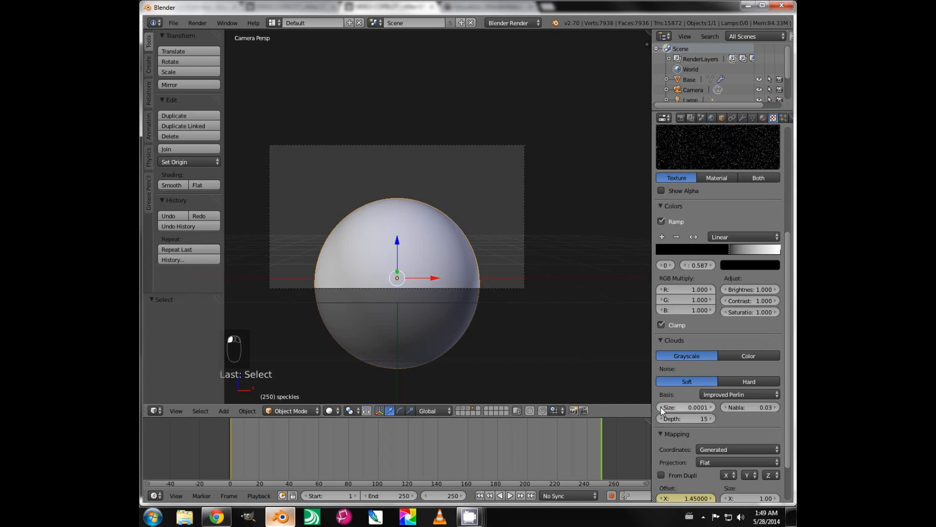
pyautogui.click(689, 407)
pyautogui.press('BackSpace')
pyautogui.press('BackSpace')
pyautogui.write('5')
pyautogui.press('Return')
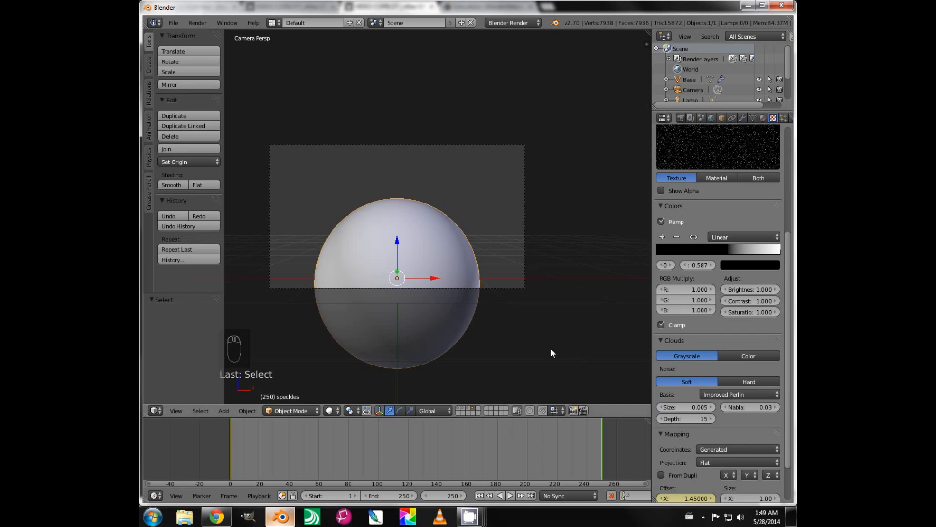
# Step: Show the other sun scene layers again together with the speckles layer and render the image
pyautogui.keyDown('shift'); pyautogui.click(468, 409); pyautogui.keyUp('shift')
pyautogui.keyDown('shift'); pyautogui.click(463, 408); pyautogui.keyUp('shift')
pyautogui.keyDown('shift'); pyautogui.click(460, 407); pyautogui.keyUp('shift')
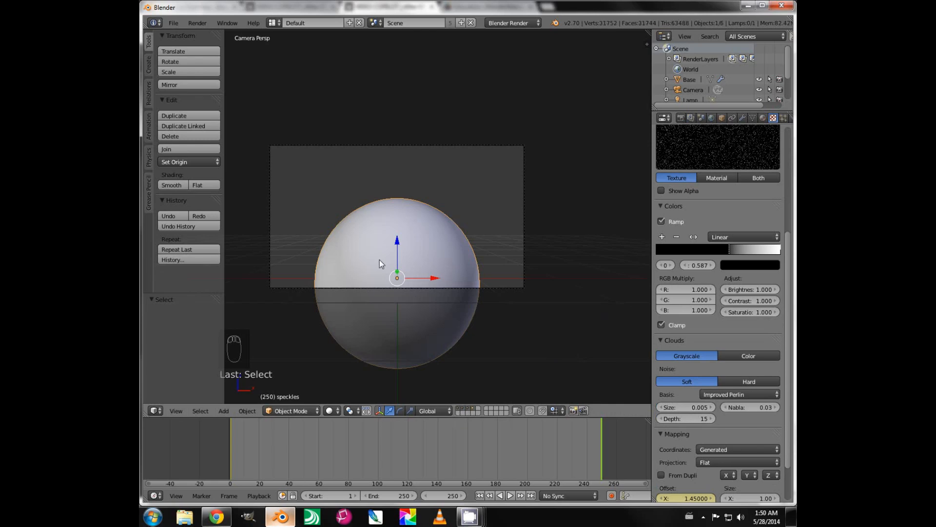
pyautogui.click(196, 23)
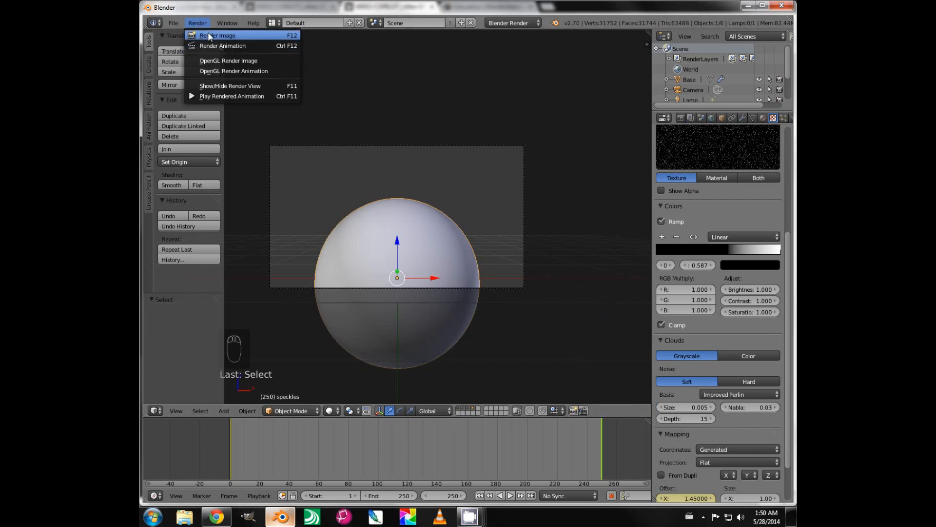
pyautogui.click(207, 32)
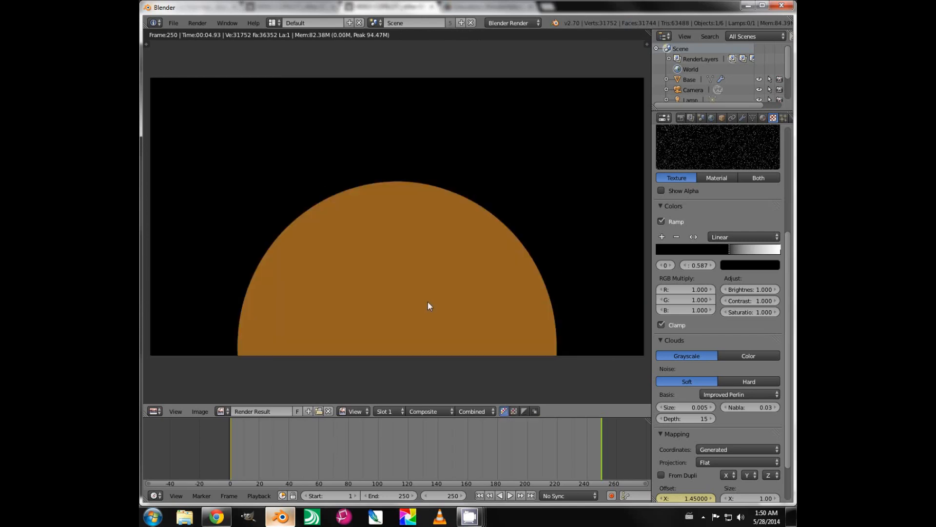
# Step: Return to the node editor, raise Lift brightness on the speckles Color Balance node and preview that node
pyautogui.click(154, 411)
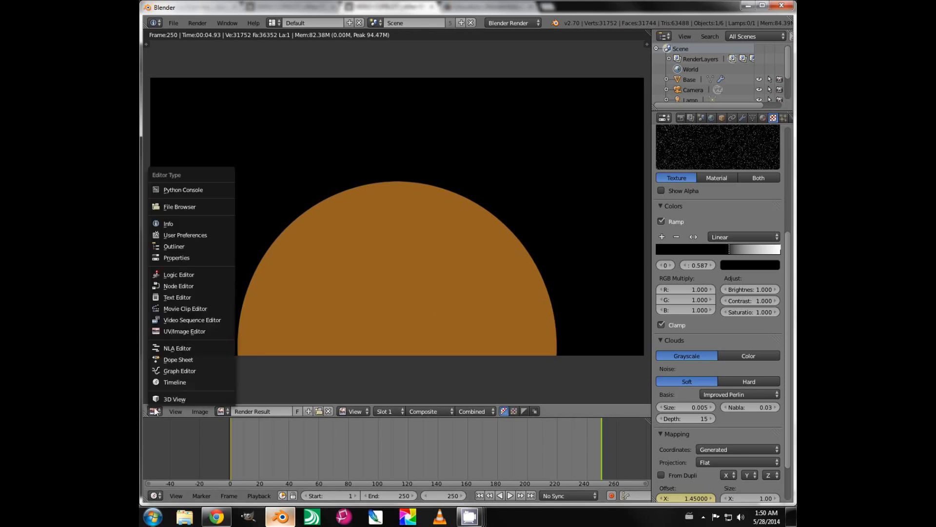
pyautogui.click(168, 286)
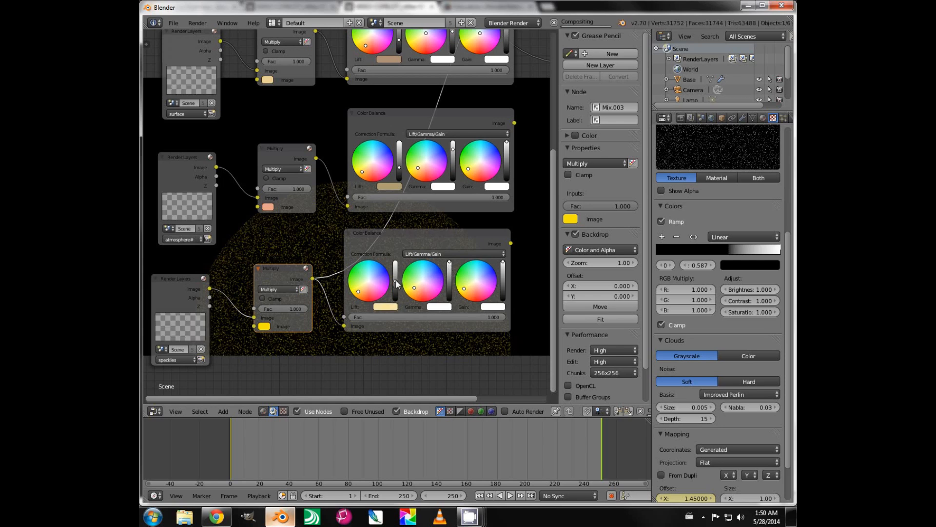
pyautogui.moveTo(396, 291); pyautogui.dragTo(396, 286)
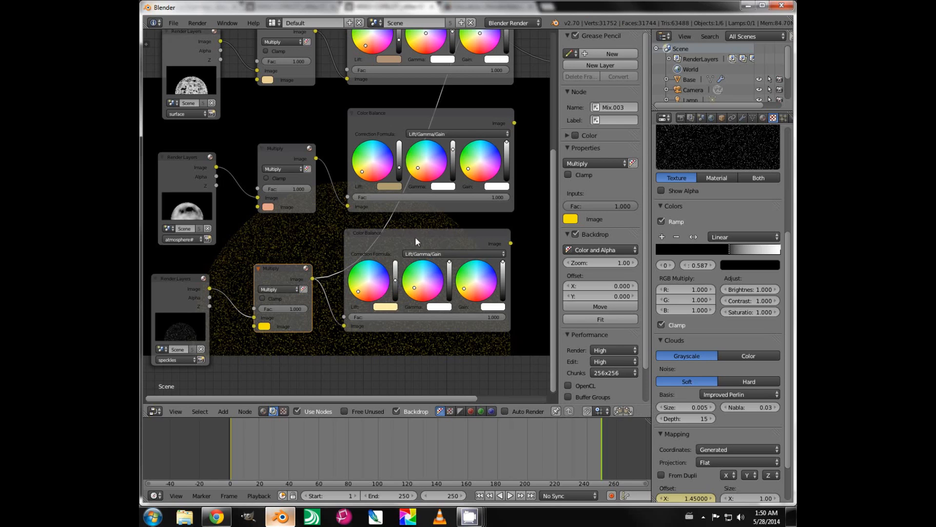
pyautogui.keyDown('ctrl'); pyautogui.keyDown('shift'); pyautogui.click(416, 241); pyautogui.keyUp('shift'); pyautogui.keyUp('ctrl')
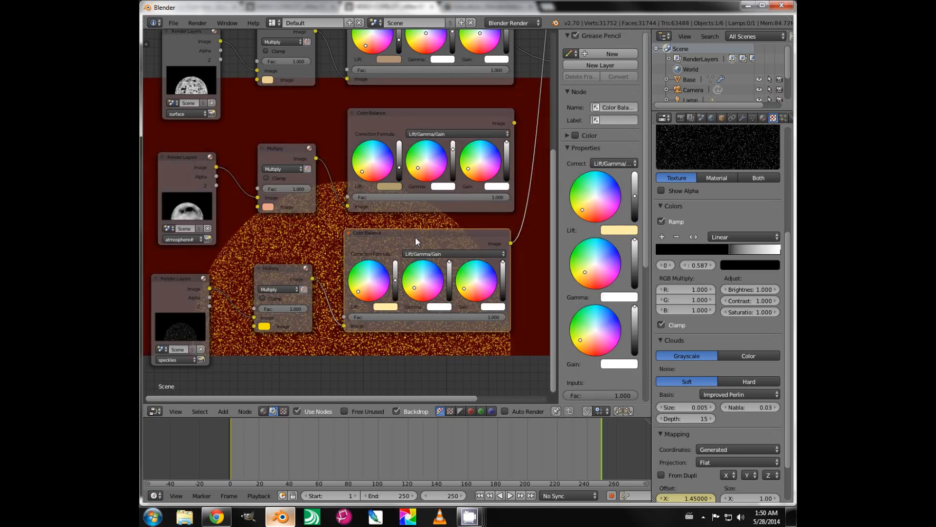
# Step: On the speckles Color Balance node, darken Lift with an orange tint, lower Gamma slightly and move the Gain tint close to neutral
pyautogui.moveTo(390, 359); pyautogui.dragTo(360, 254, button='middle')
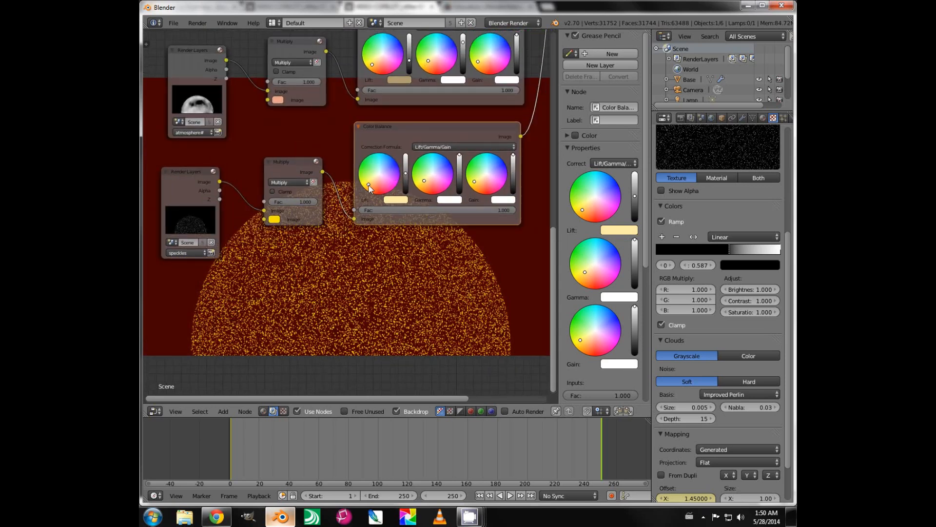
pyautogui.moveTo(369, 188); pyautogui.dragTo(407, 182)
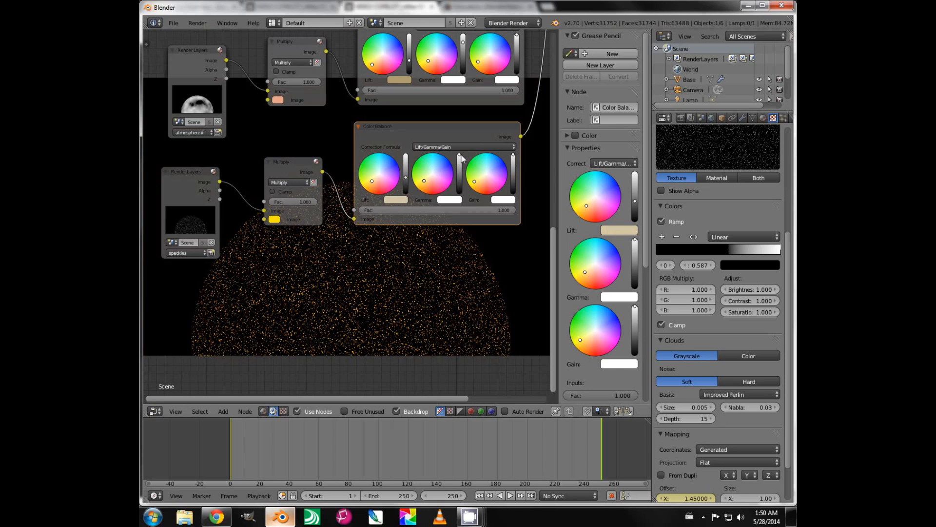
pyautogui.moveTo(462, 159); pyautogui.dragTo(462, 162)
pyautogui.moveTo(474, 183); pyautogui.dragTo(485, 174)
pyautogui.moveTo(372, 184); pyautogui.dragTo(370, 183)
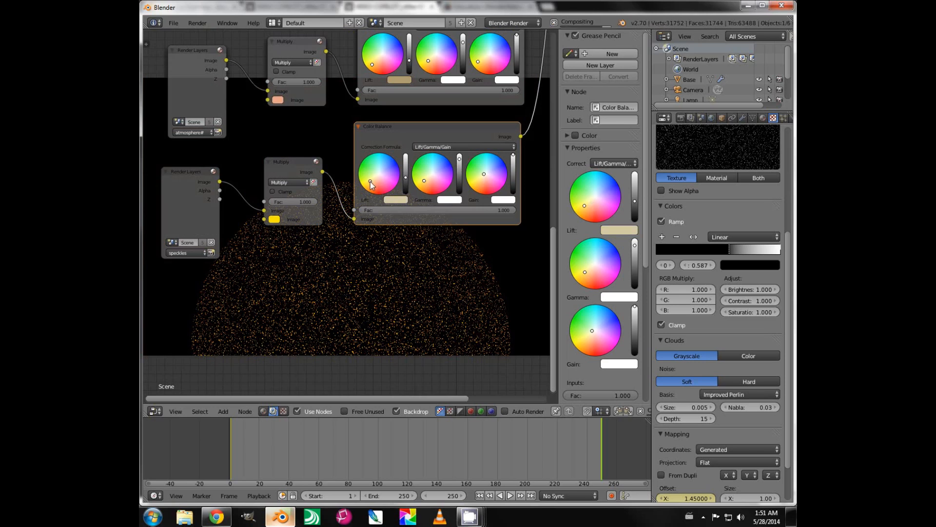
# Step: Change the tint color of the speckles layer's Multiply node to a pale cream
pyautogui.click(274, 219)
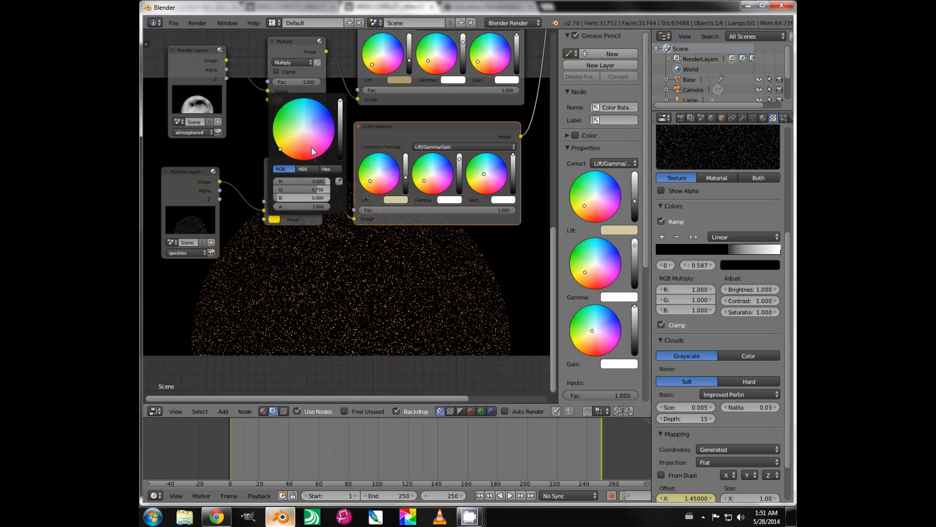
pyautogui.moveTo(282, 149); pyautogui.dragTo(296, 139)
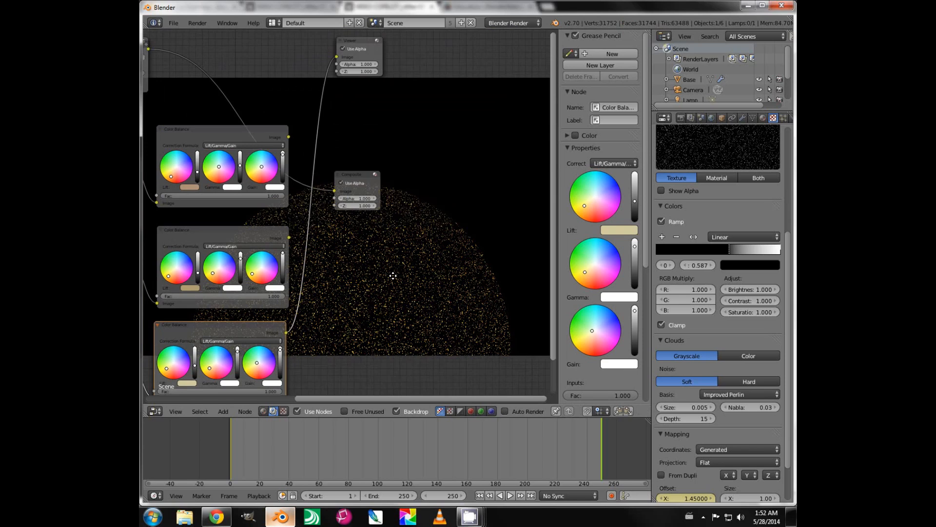
# Step: Move the Composite and Viewer nodes farther from the Color Balance nodes and add a Mix node in the freed space
pyautogui.moveTo(358, 172); pyautogui.dragTo(555, 103)
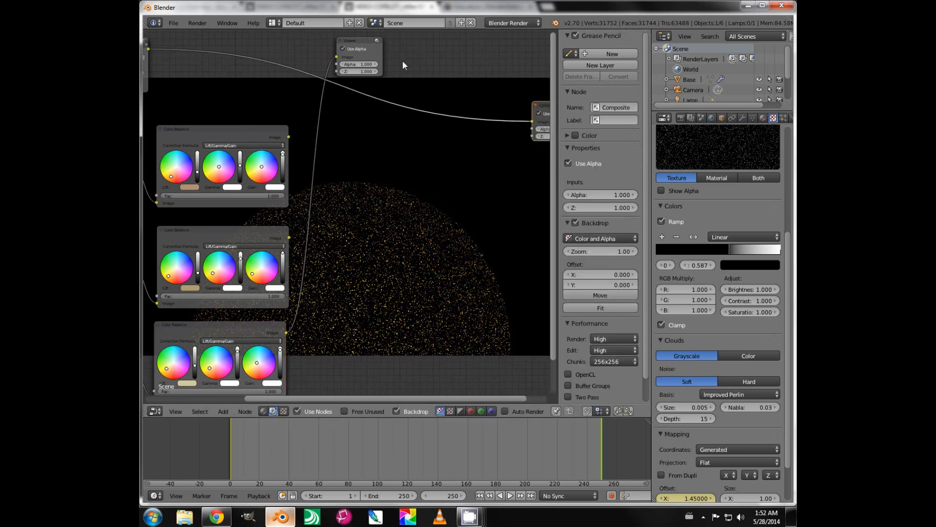
pyautogui.moveTo(363, 49); pyautogui.dragTo(487, 135)
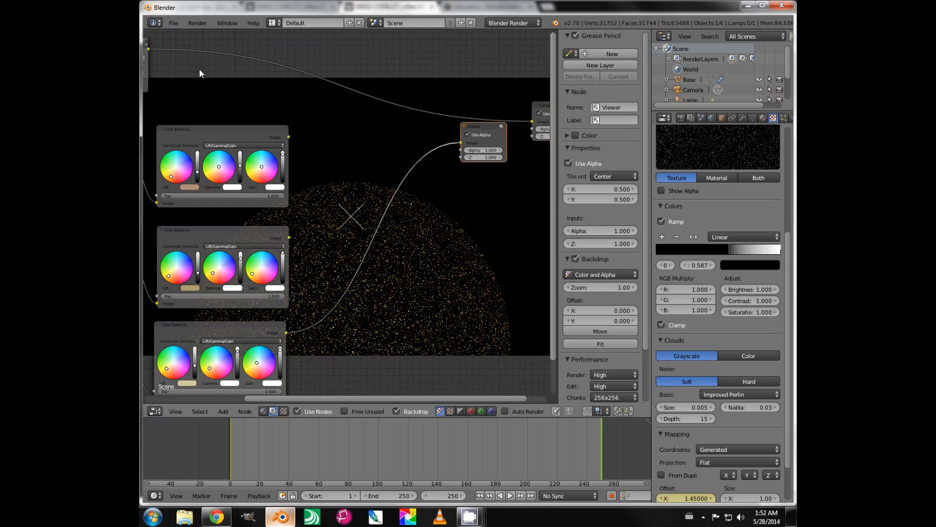
pyautogui.hotkey('shift', 'a')
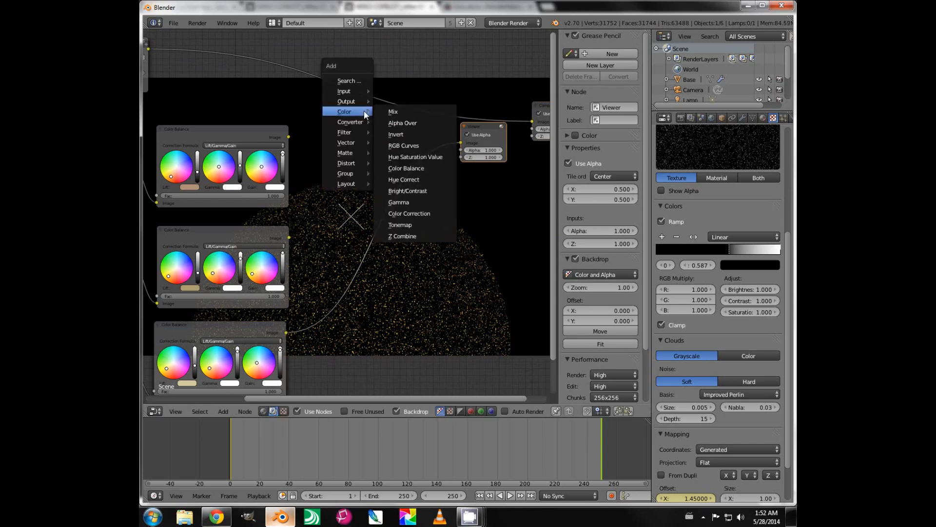
pyautogui.click(393, 112)
pyautogui.click(349, 112)
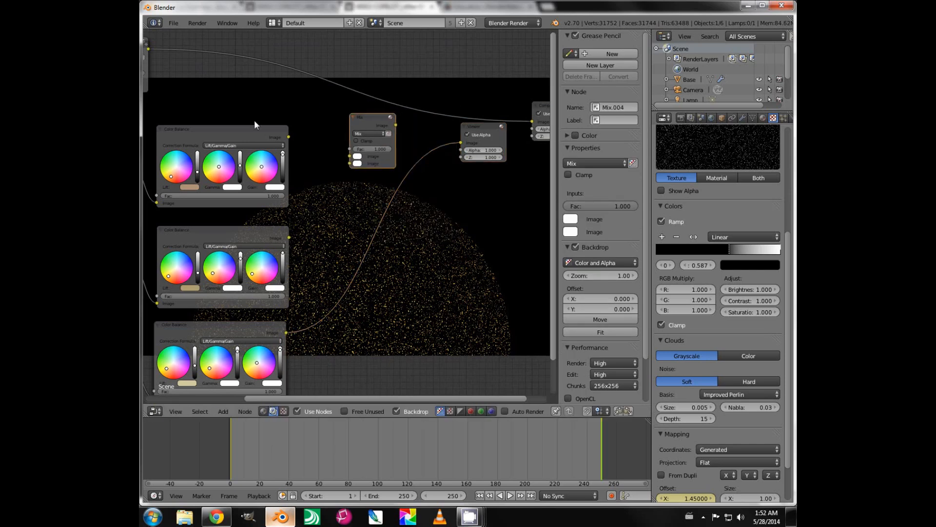
# Step: Insert the Mix node between the base Multiply and Composite nodes, feed the surface Color Balance into its second image input, and preview it
pyautogui.moveTo(244, 96); pyautogui.dragTo(322, 113, button='middle')
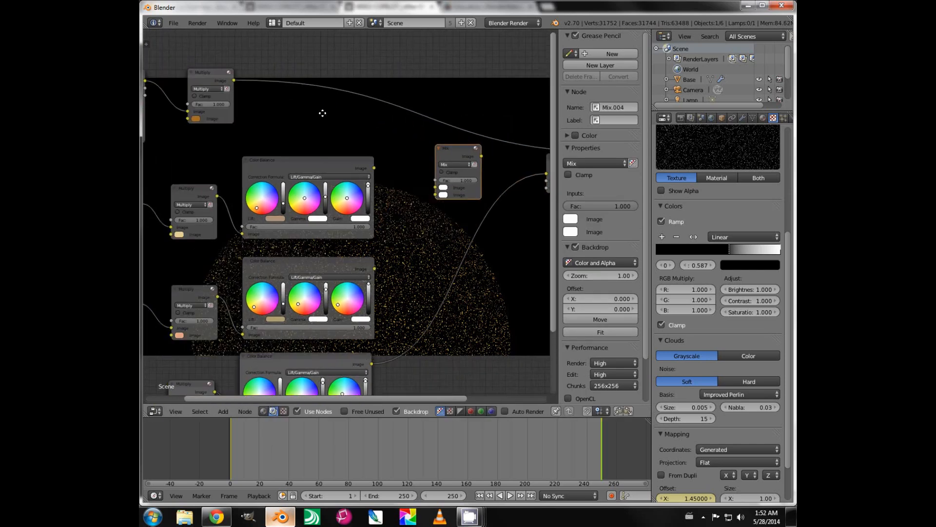
pyautogui.moveTo(461, 157); pyautogui.dragTo(456, 124)
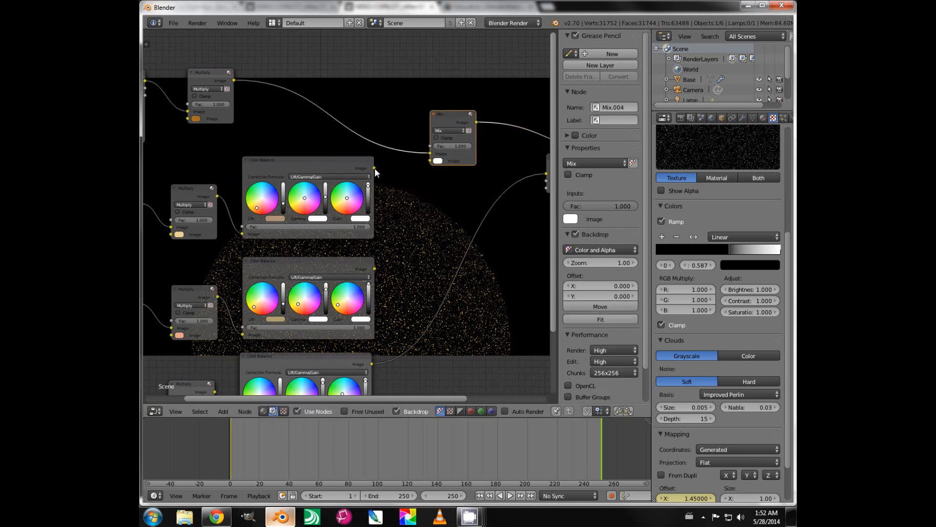
pyautogui.moveTo(375, 168); pyautogui.dragTo(430, 160)
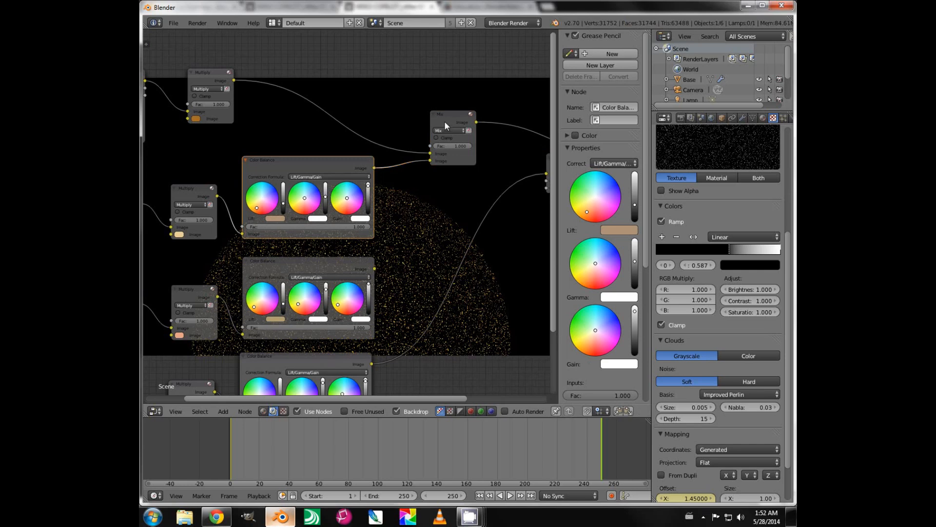
pyautogui.keyDown('ctrl'); pyautogui.keyDown('shift'); pyautogui.click(444, 121); pyautogui.keyUp('shift'); pyautogui.keyUp('ctrl')
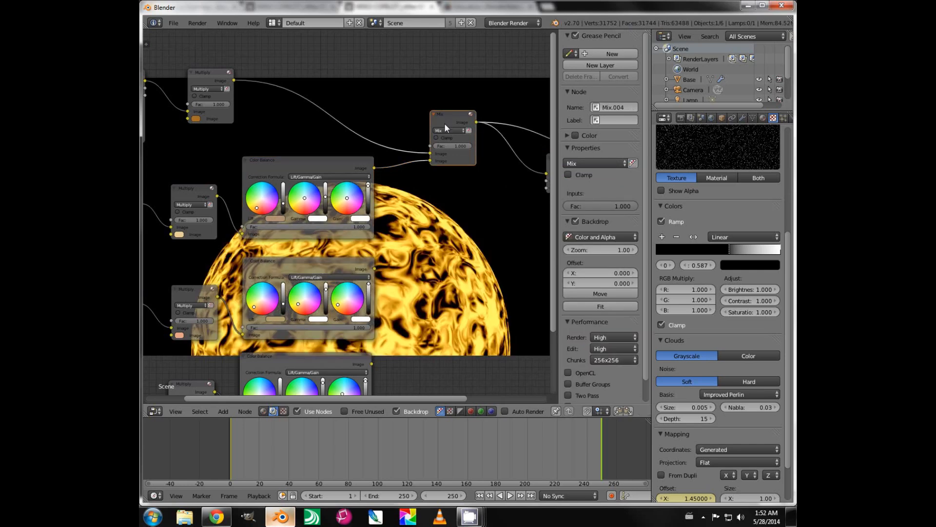
# Step: Compare the Add and Multiply blend types on the base and surface Mix node, settling on Add
pyautogui.click(446, 130)
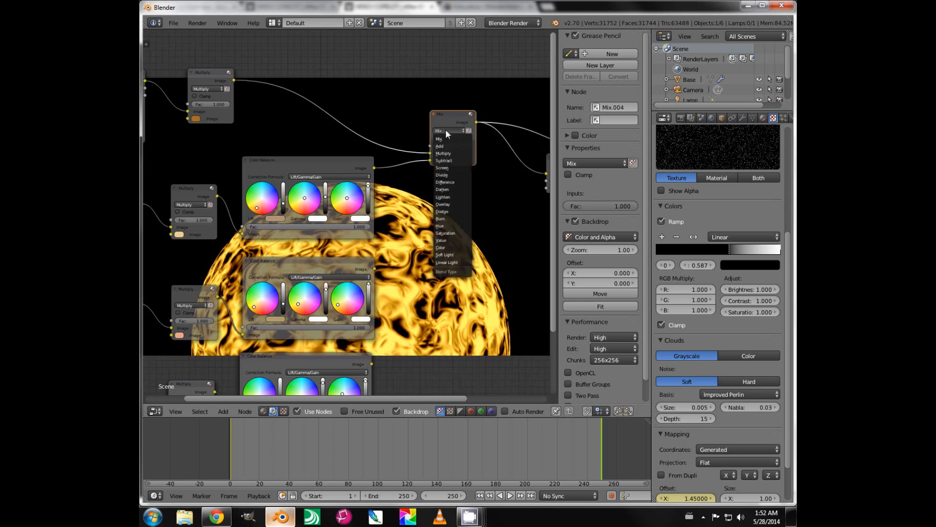
pyautogui.click(447, 146)
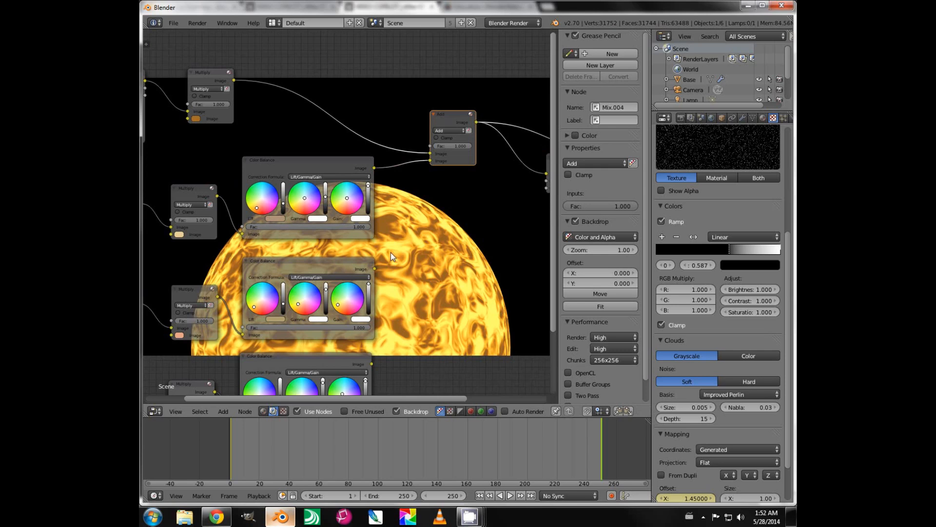
pyautogui.click(449, 131)
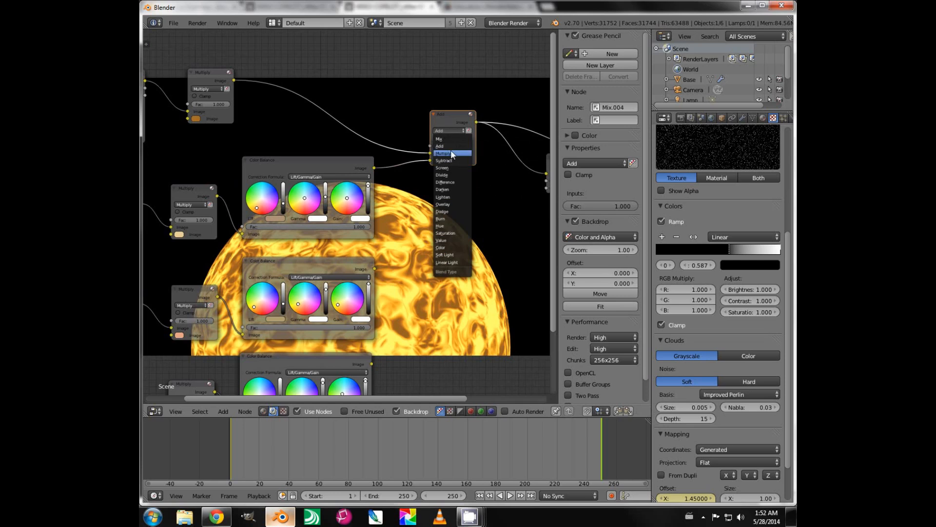
pyautogui.click(451, 154)
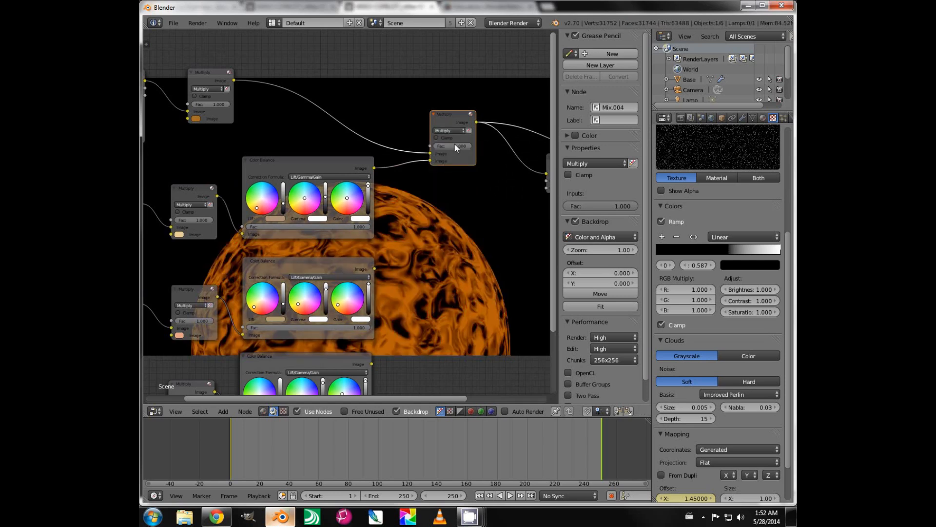
pyautogui.click(449, 130)
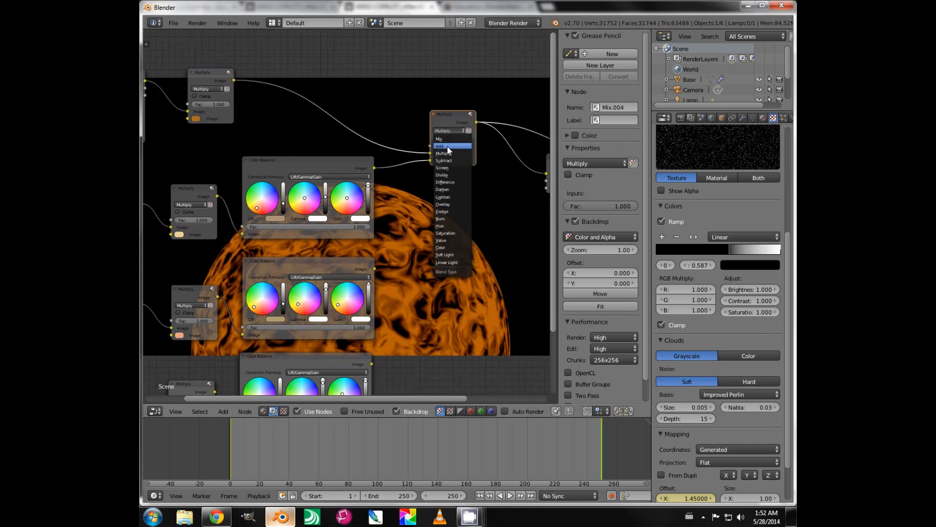
pyautogui.click(446, 145)
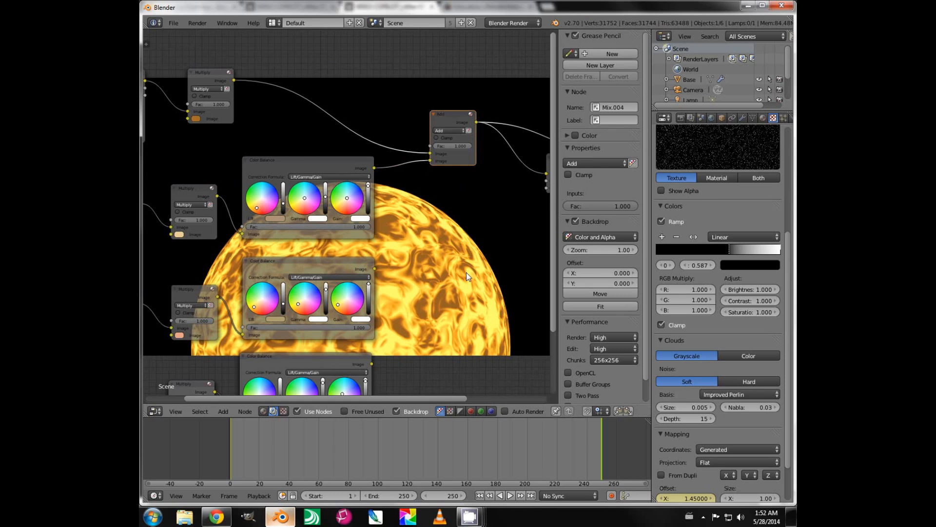
# Step: Duplicate the Add node, connect the first Add output and the atmosphere Color Balance to the copy's image inputs, and preview it
pyautogui.moveTo(466, 272); pyautogui.dragTo(435, 178, button='middle')
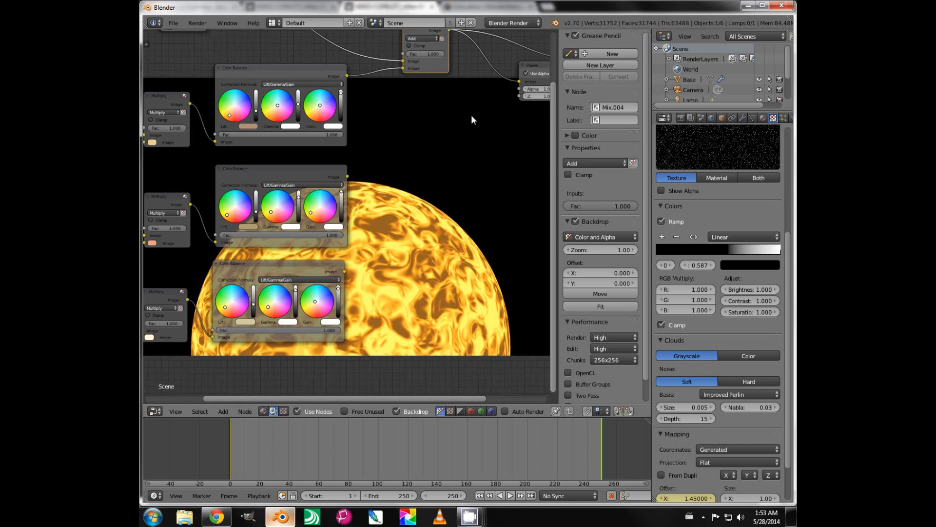
pyautogui.hotkey('shift', 'd')
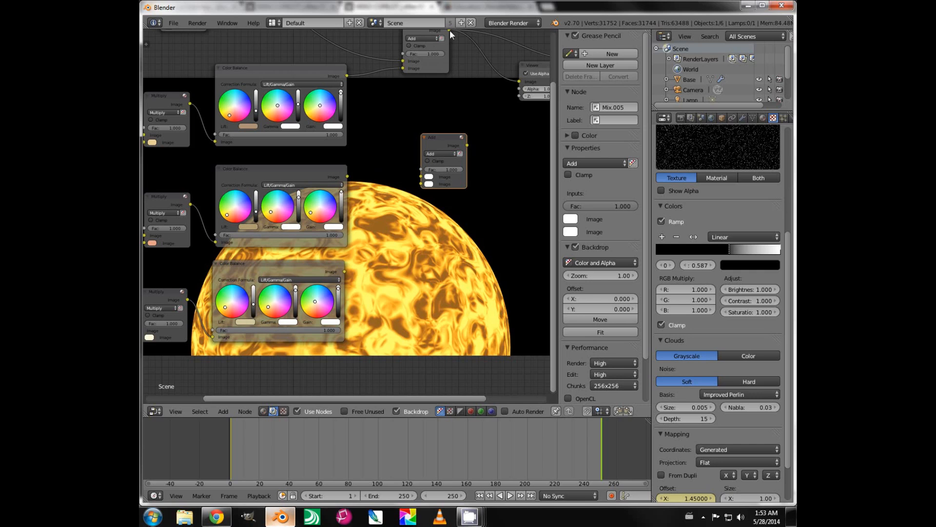
pyautogui.moveTo(450, 30); pyautogui.dragTo(422, 177)
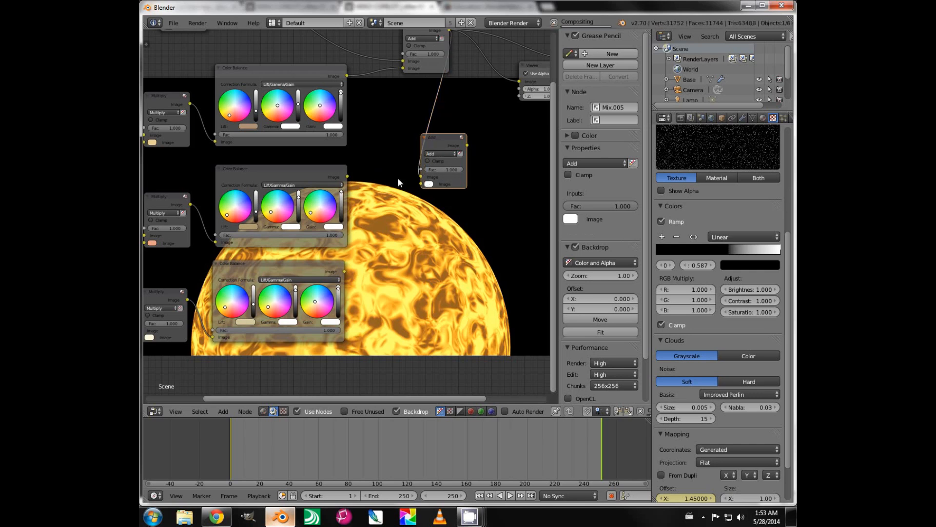
pyautogui.moveTo(350, 177); pyautogui.dragTo(421, 184)
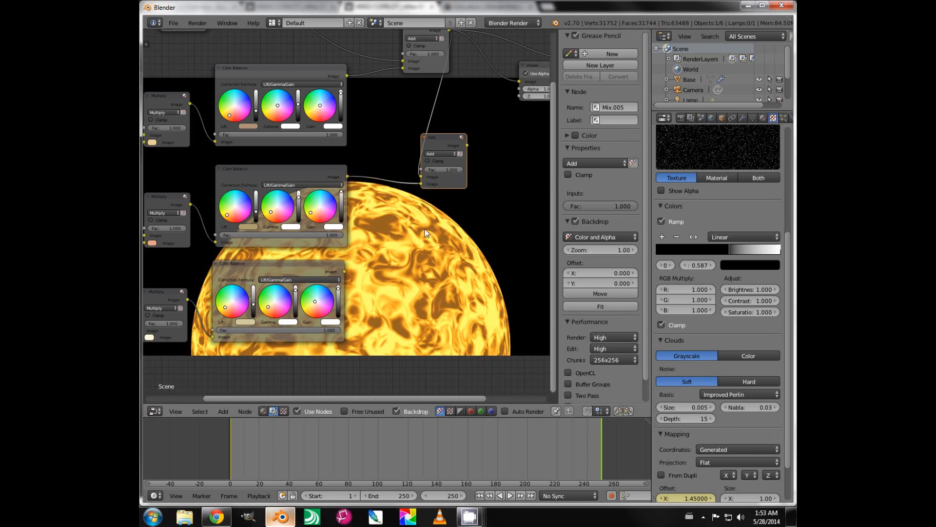
pyautogui.keyDown('ctrl'); pyautogui.keyDown('shift'); pyautogui.click(432, 184); pyautogui.keyUp('shift'); pyautogui.keyUp('ctrl')
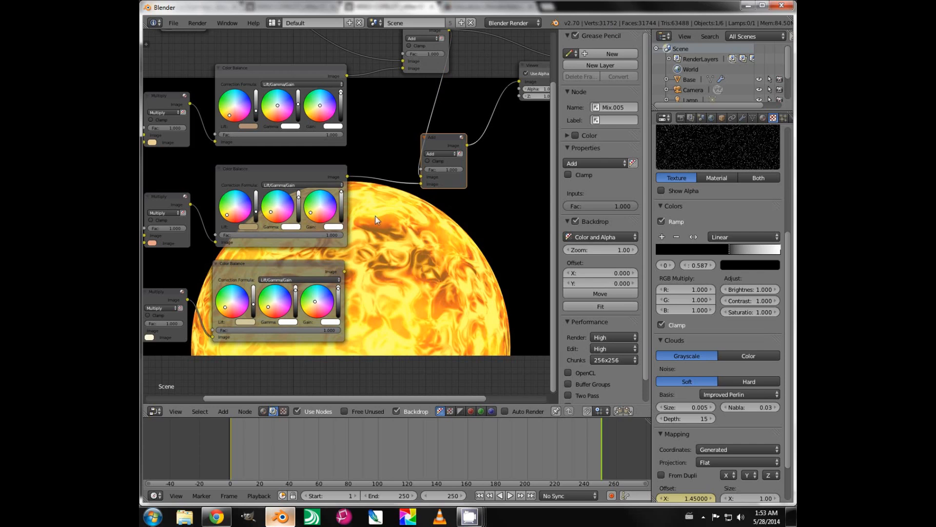
# Step: Duplicate the Add node again, connect the second Add output and the speckles Color Balance to its image inputs, and preview it
pyautogui.scroll(-1, 399, 277)
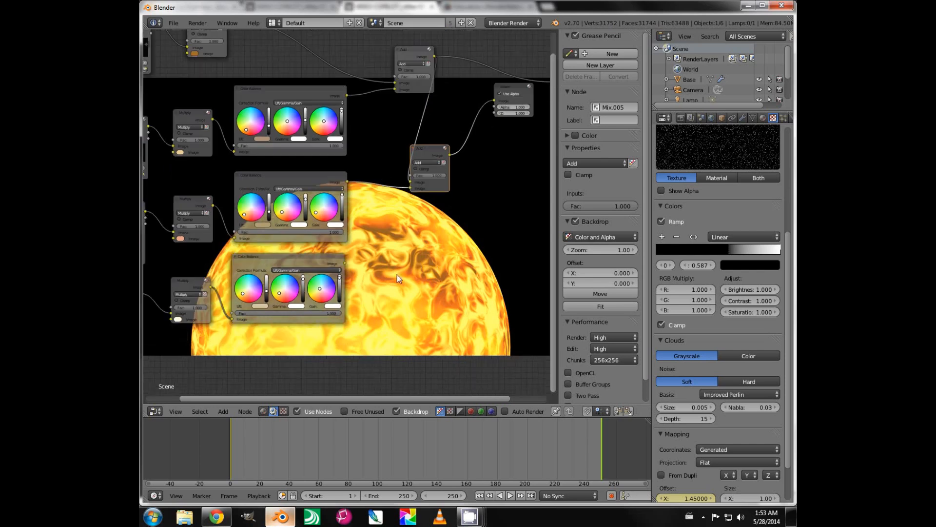
pyautogui.scroll(-1, 397, 269)
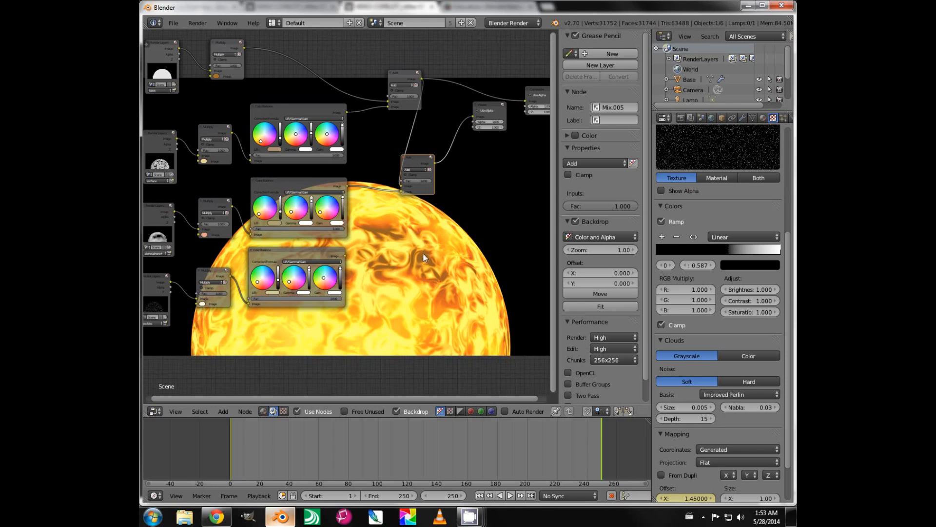
pyautogui.hotkey('shift', 'd')
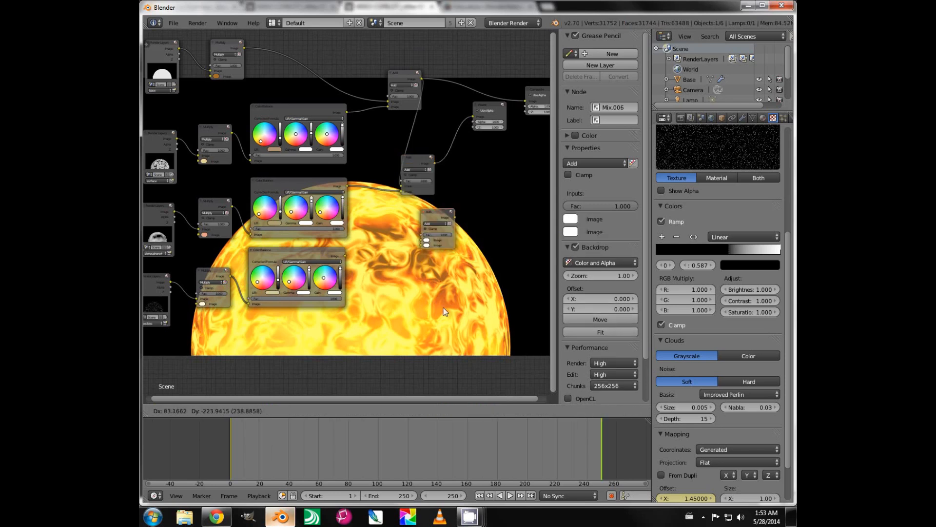
pyautogui.click(448, 311)
pyautogui.moveTo(433, 163); pyautogui.dragTo(419, 241)
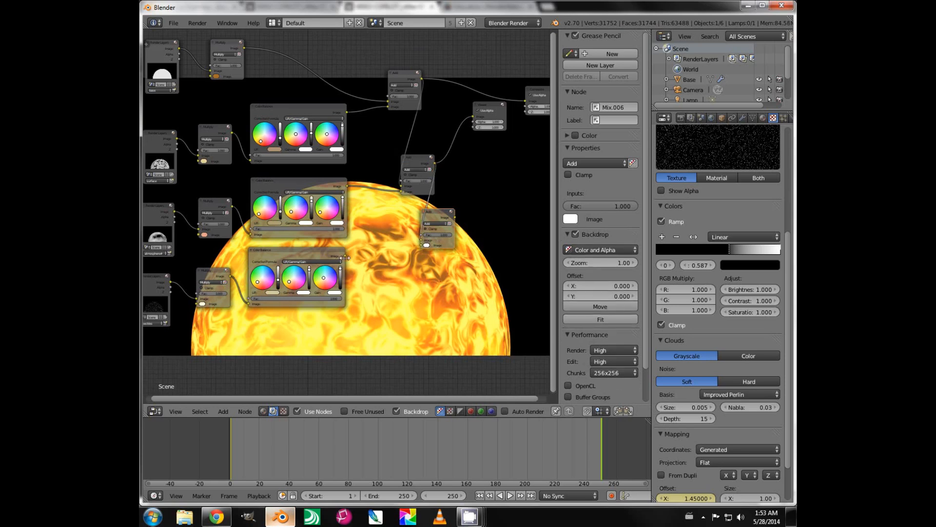
pyautogui.moveTo(345, 256); pyautogui.dragTo(422, 244)
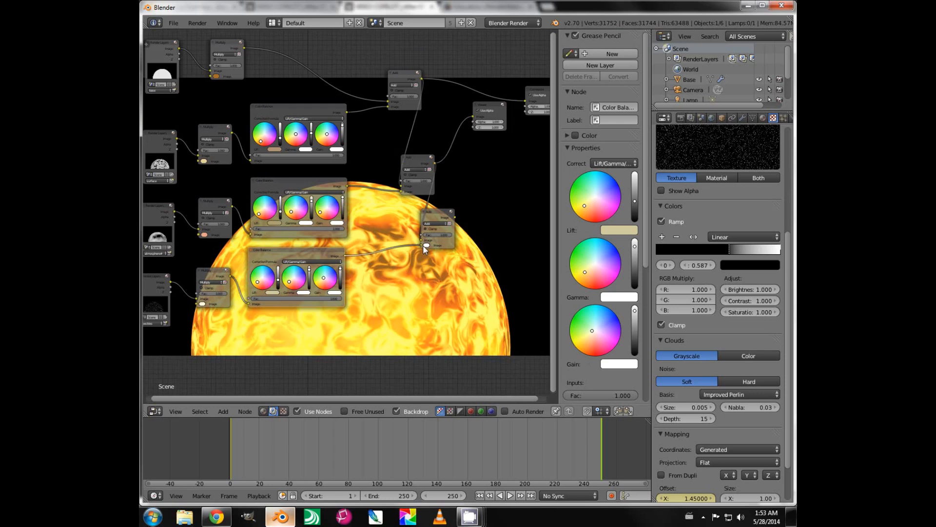
pyautogui.click(434, 219)
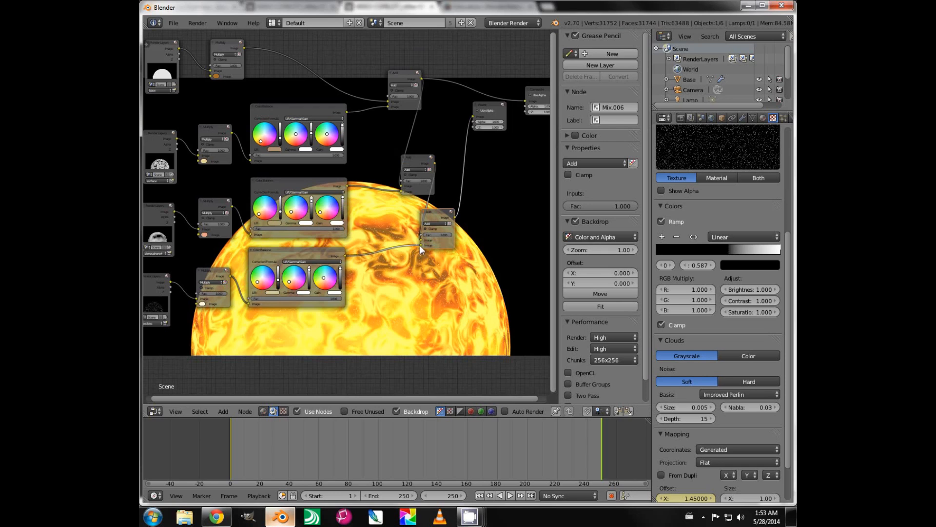
# Step: Rewire the Add nodes to combine base with speckles in the first, surface with atmosphere in the second, and both results in the third
pyautogui.moveTo(419, 244); pyautogui.dragTo(400, 187)
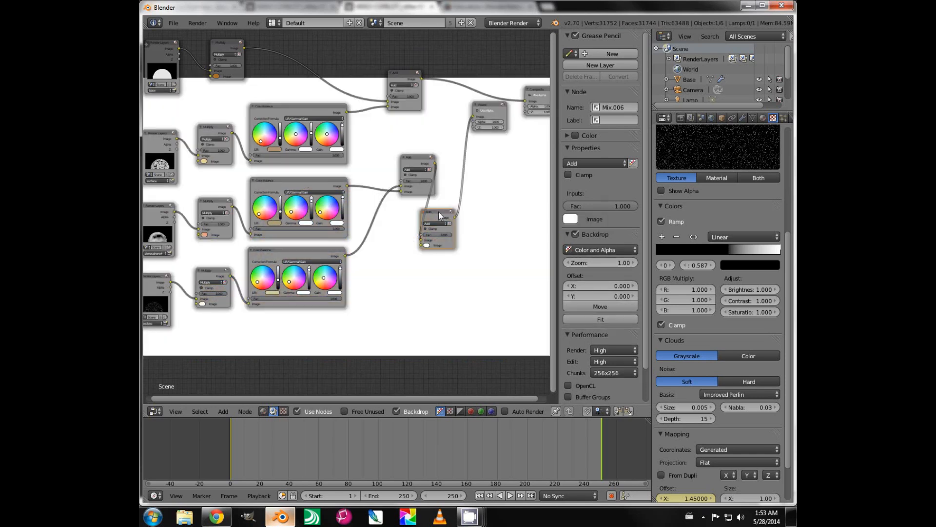
pyautogui.moveTo(440, 211); pyautogui.dragTo(473, 199)
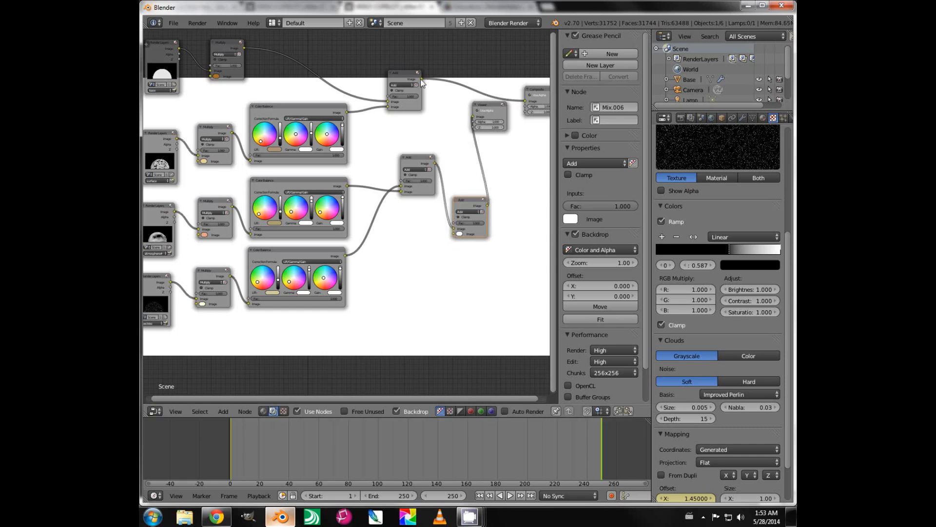
pyautogui.moveTo(421, 79); pyautogui.dragTo(452, 236)
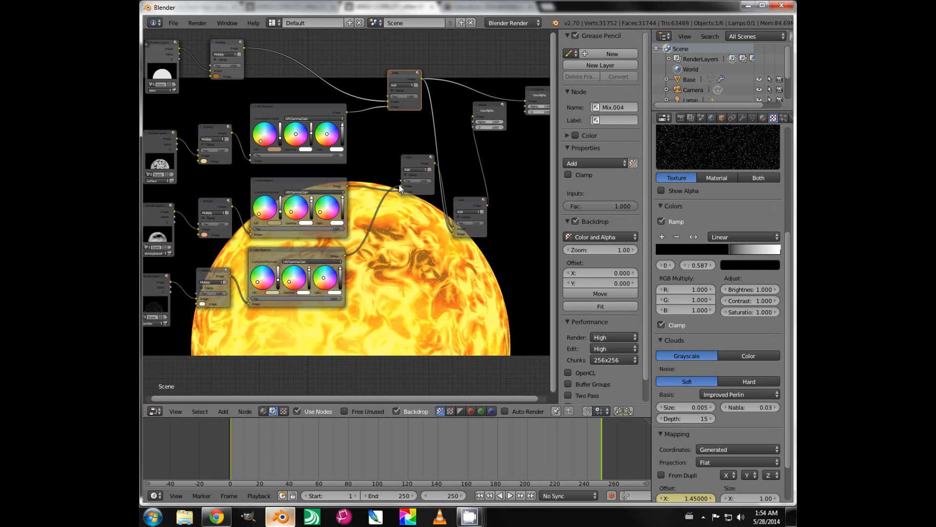
pyautogui.moveTo(398, 184)
pyautogui.mouseDown()
pyautogui.moveTo(376, 108)
pyautogui.moveTo(385, 108)
pyautogui.moveTo(386, 163)
pyautogui.moveTo(402, 187)
pyautogui.mouseUp()
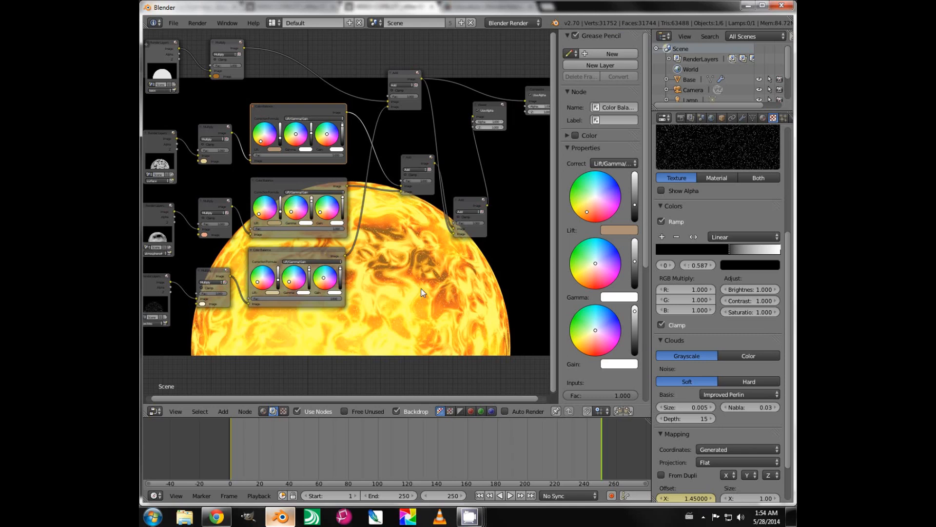
# Step: Lower the Gain brightness on the surface and atmosphere Color Balance nodes and darken the atmosphere's Lift
pyautogui.moveTo(375, 256); pyautogui.dragTo(434, 239, button='middle')
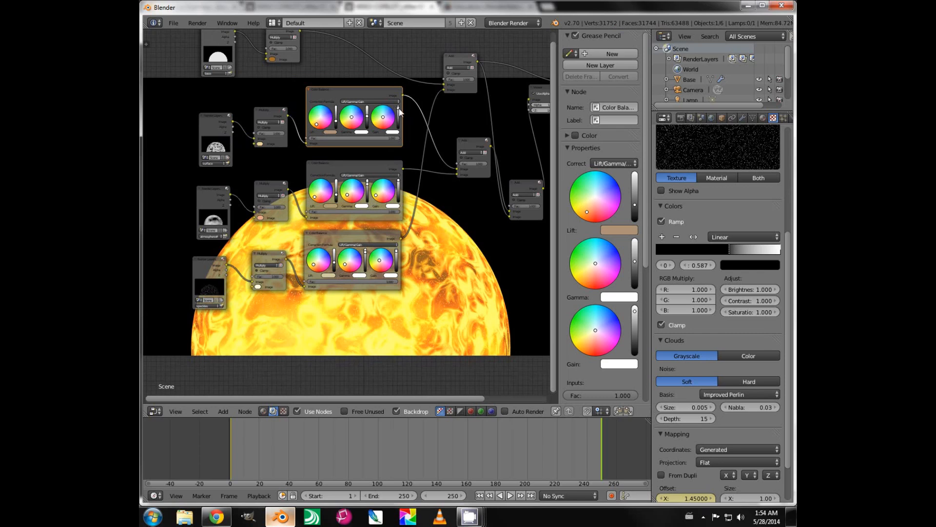
pyautogui.moveTo(399, 108); pyautogui.dragTo(399, 109)
pyautogui.moveTo(400, 115); pyautogui.dragTo(400, 115)
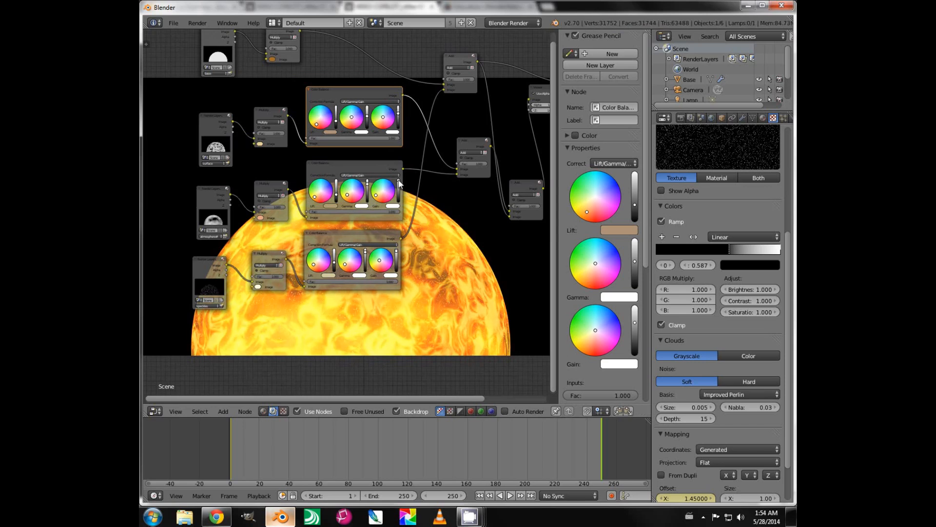
pyautogui.moveTo(398, 180); pyautogui.dragTo(399, 182)
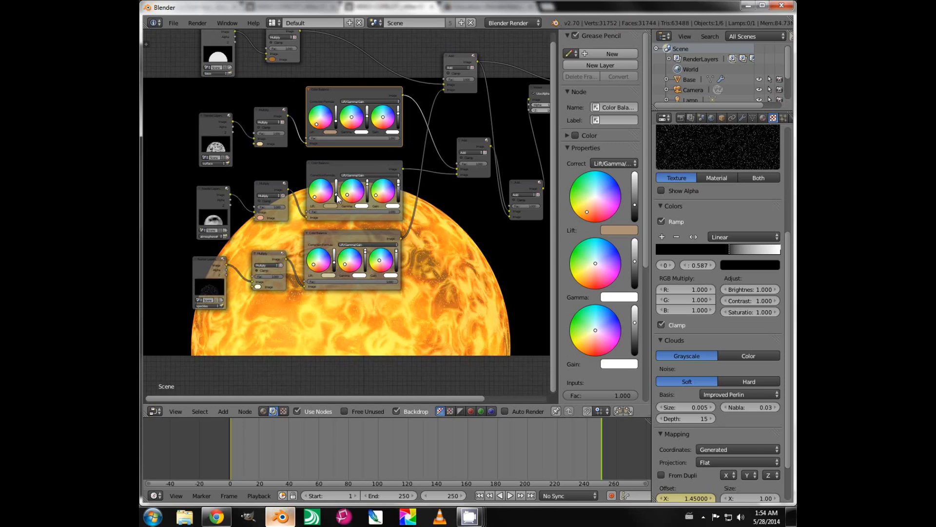
pyautogui.moveTo(337, 195); pyautogui.dragTo(337, 197)
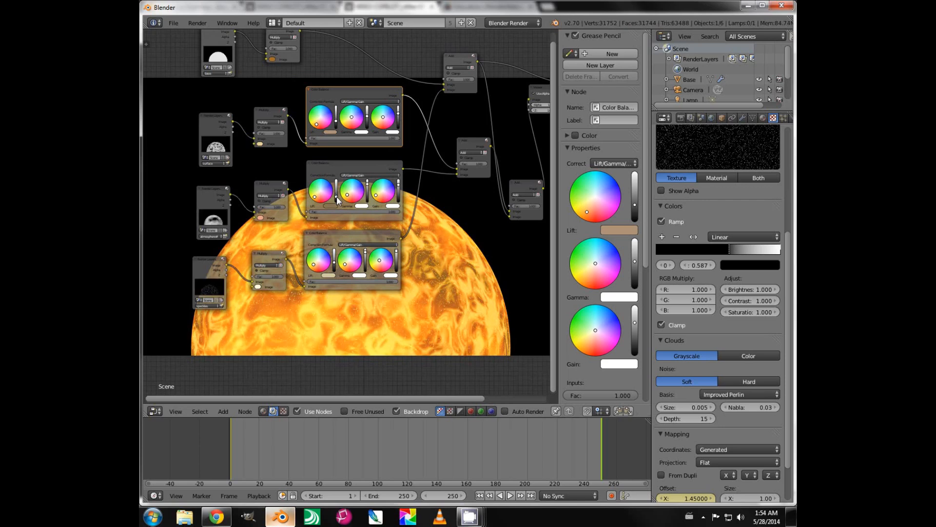
# Step: Darken the Lift on the surface and speckles Color Balance nodes
pyautogui.click(336, 125)
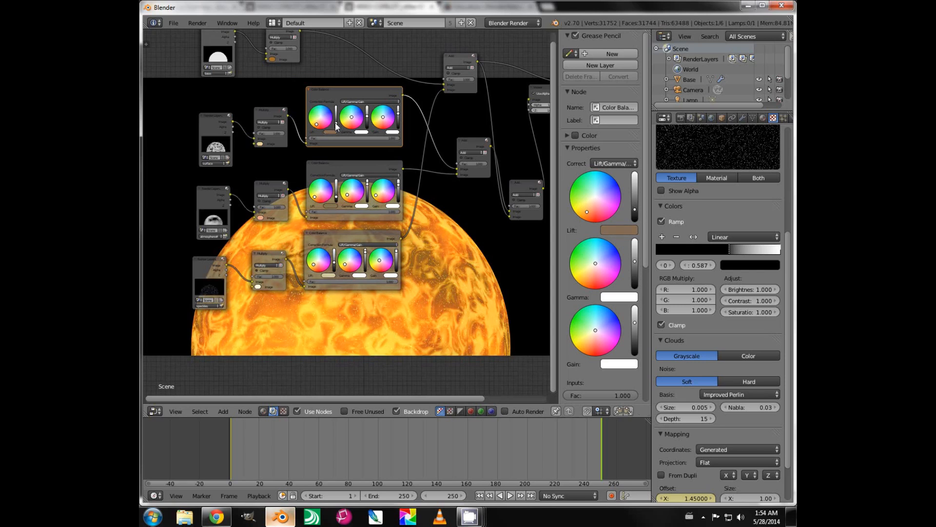
pyautogui.click(336, 124)
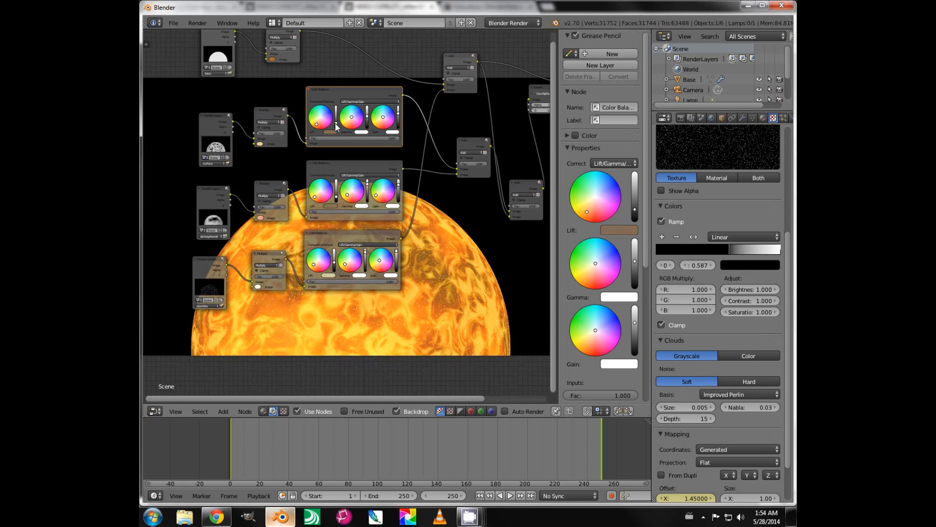
pyautogui.click(334, 266)
# Step: Move the Composite, Viewer and final Add nodes farther right in the node graph to open space between them and the earlier nodes
pyautogui.moveTo(479, 244); pyautogui.dragTo(449, 255, button='middle')
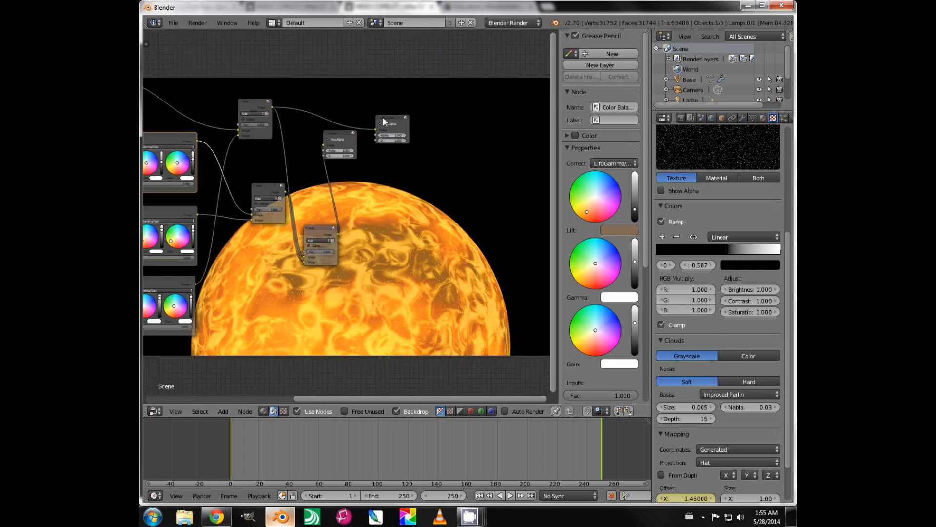
pyautogui.moveTo(388, 117); pyautogui.dragTo(547, 118)
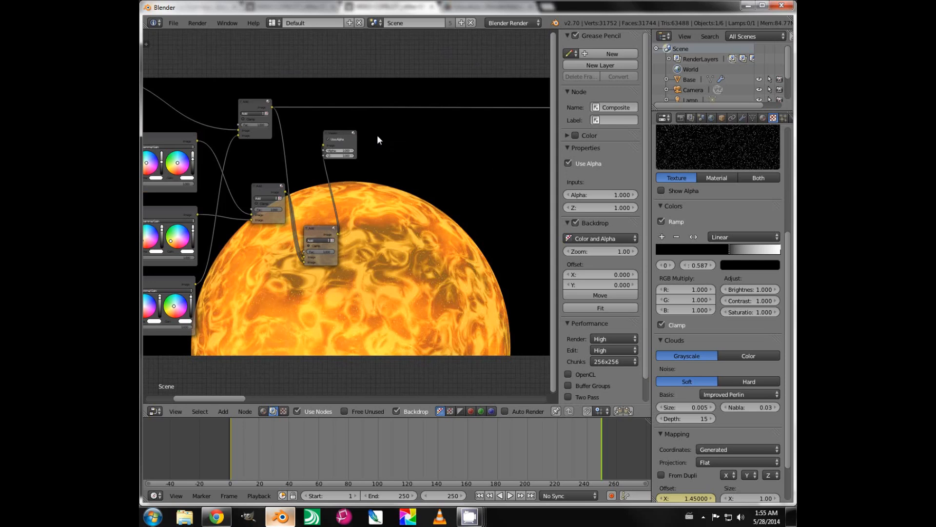
pyautogui.moveTo(340, 141); pyautogui.dragTo(546, 230)
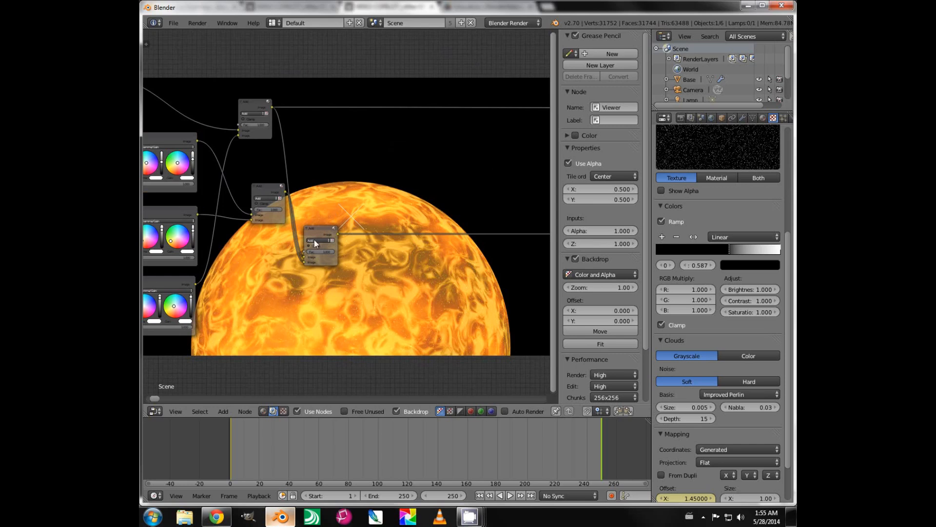
pyautogui.moveTo(315, 230); pyautogui.dragTo(434, 209)
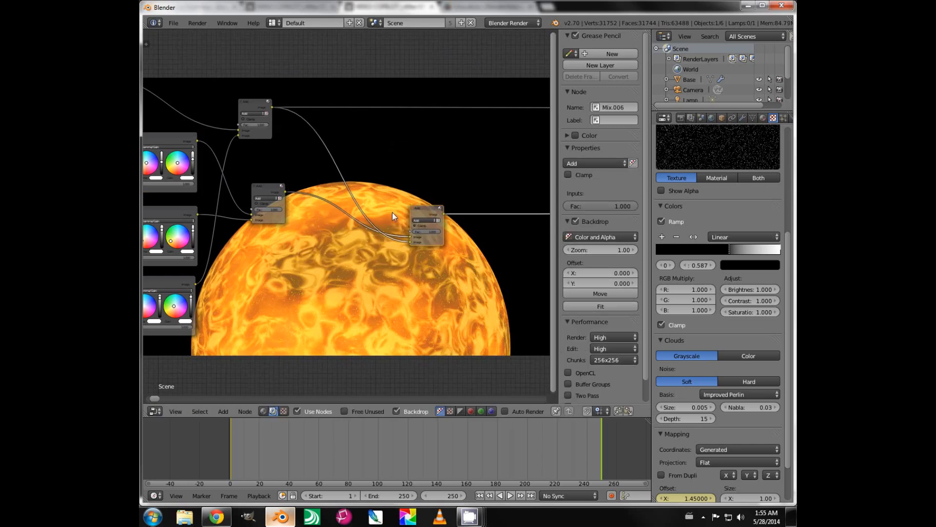
# Step: Add an RGB input node and place it above the links leading into the final Add node
pyautogui.moveTo(319, 224); pyautogui.dragTo(258, 307, button='middle')
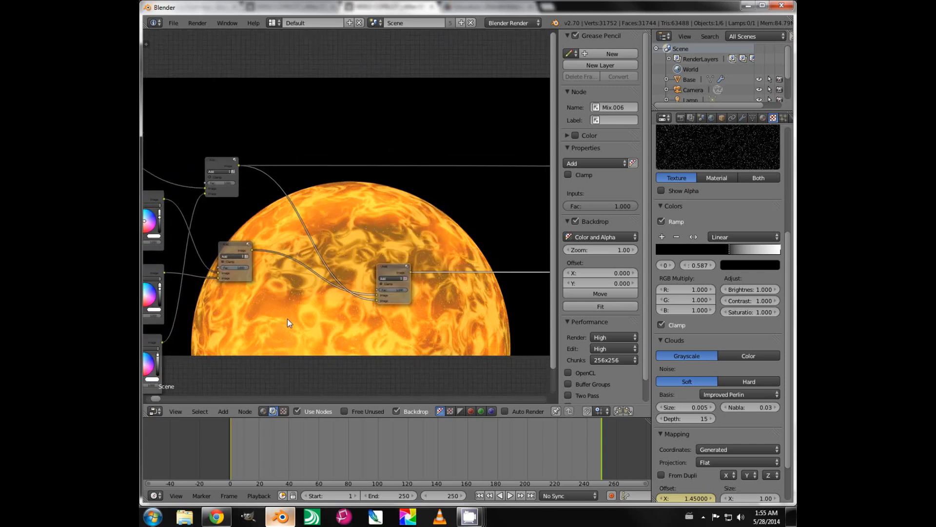
pyautogui.click(222, 411)
pyautogui.moveTo(239, 369)
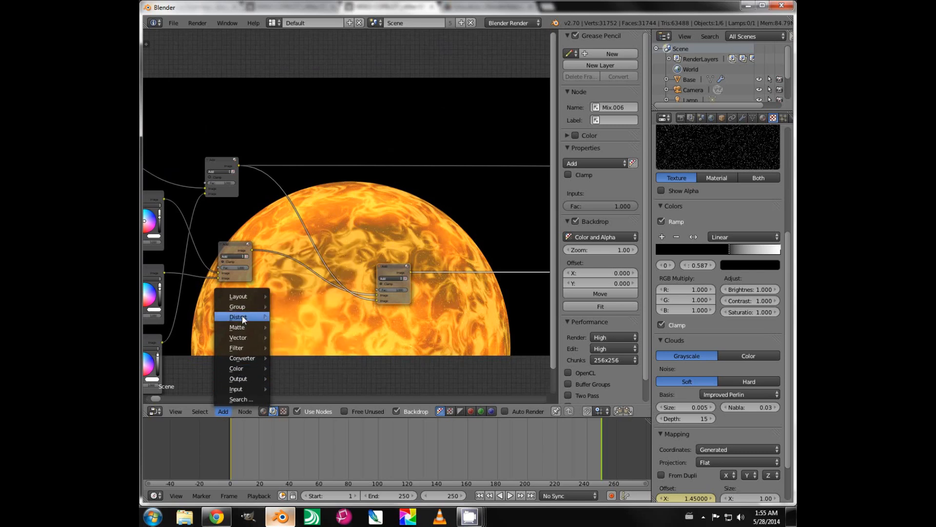
pyautogui.moveTo(241, 387)
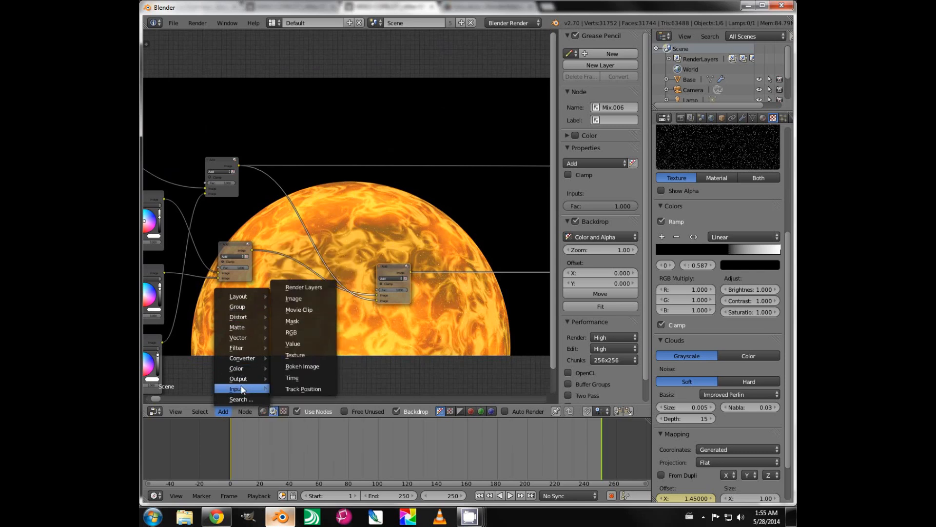
pyautogui.click(292, 333)
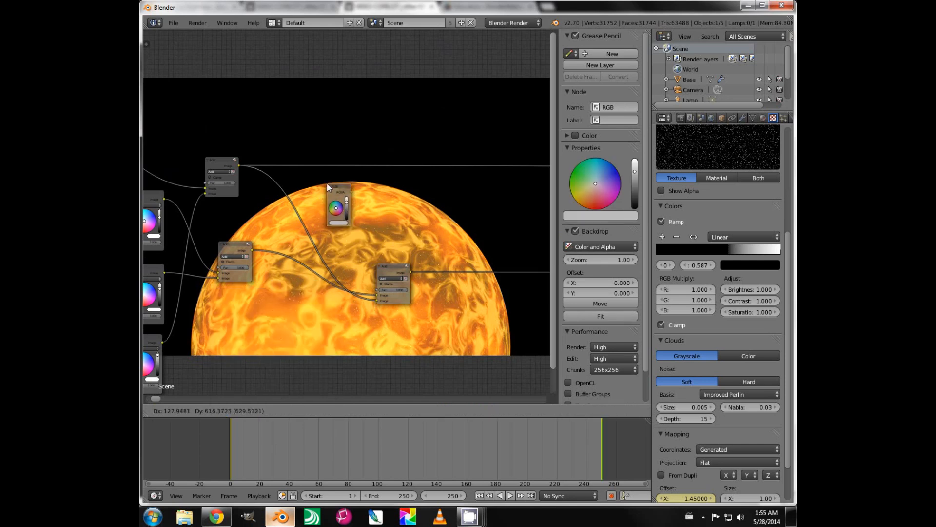
pyautogui.click(326, 183)
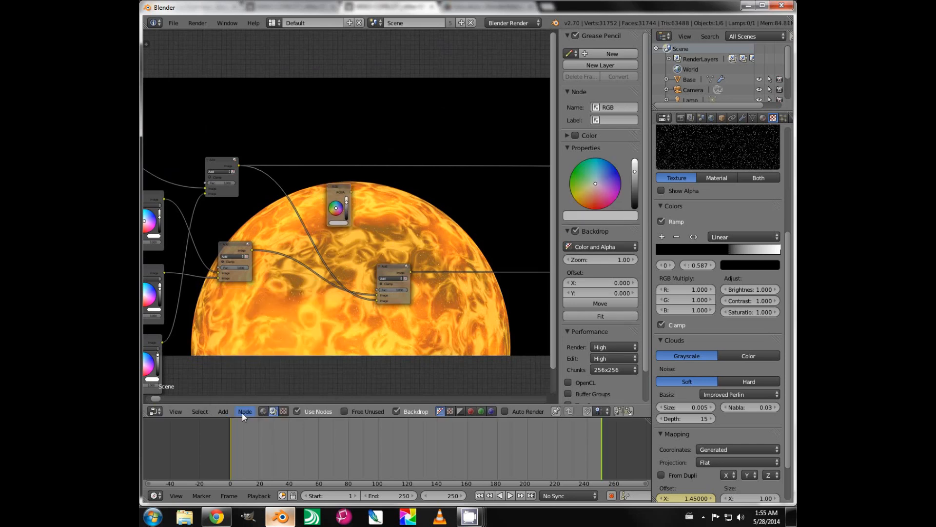
# Step: Add a Color Balance node beside the RGB node and connect the RGB output to its image input
pyautogui.click(224, 412)
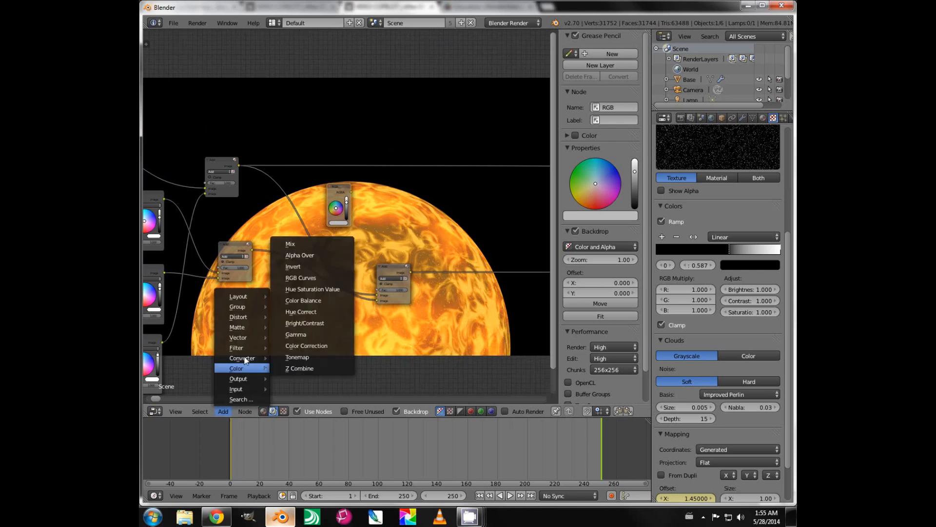
pyautogui.click(306, 297)
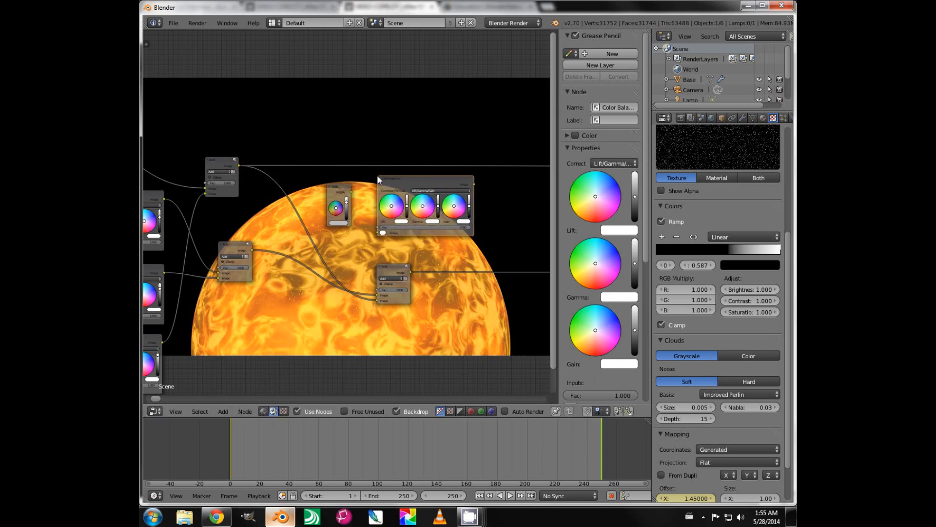
pyautogui.click(376, 175)
pyautogui.scroll(2, 337, 270)
pyautogui.moveTo(336, 271); pyautogui.dragTo(299, 214, button='middle')
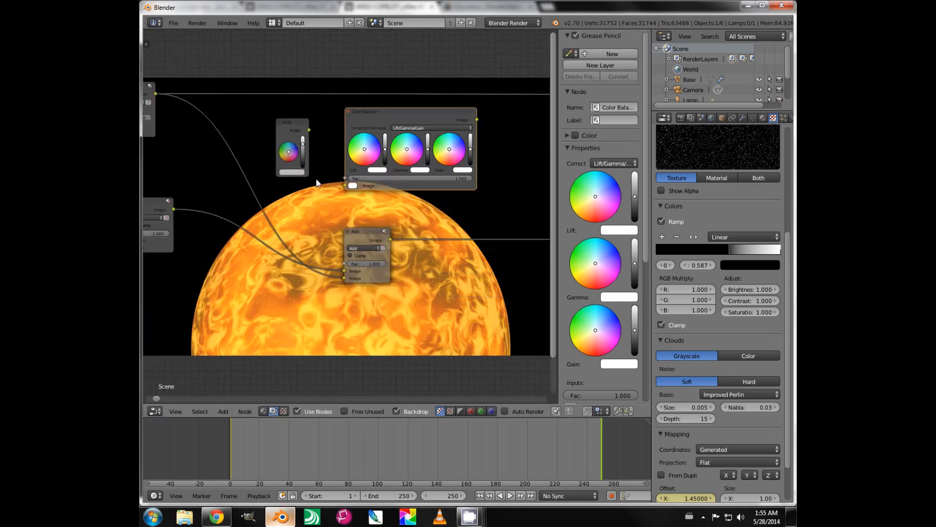
pyautogui.moveTo(309, 130); pyautogui.dragTo(346, 187)
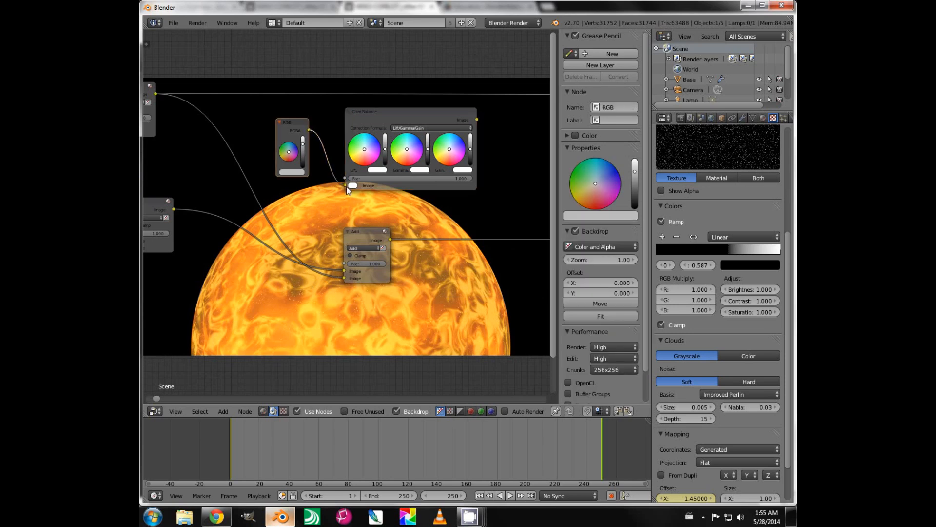
pyautogui.moveTo(346, 187); pyautogui.dragTo(344, 185)
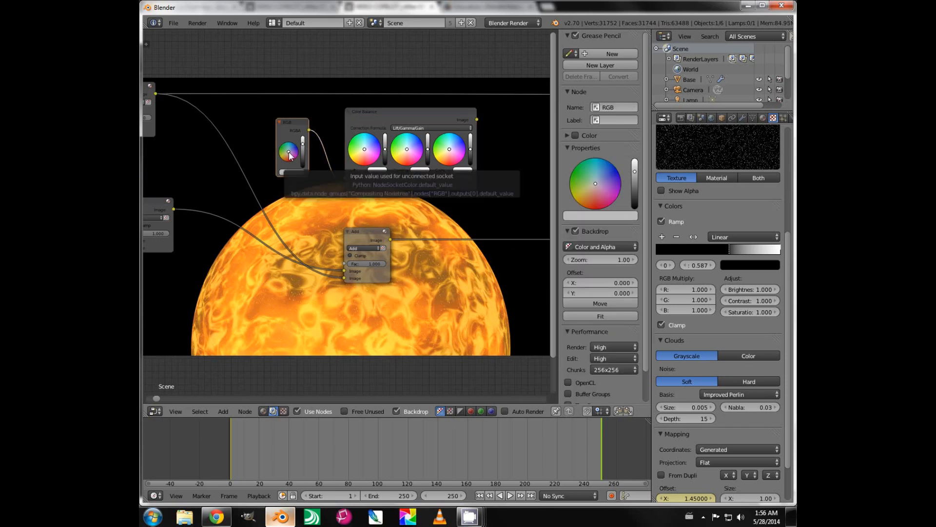
# Step: Set the RGB node to a saturated yellow, raise the new Color Balance's Gain brightness to maximum and preview the node
pyautogui.moveTo(289, 153); pyautogui.dragTo(280, 160)
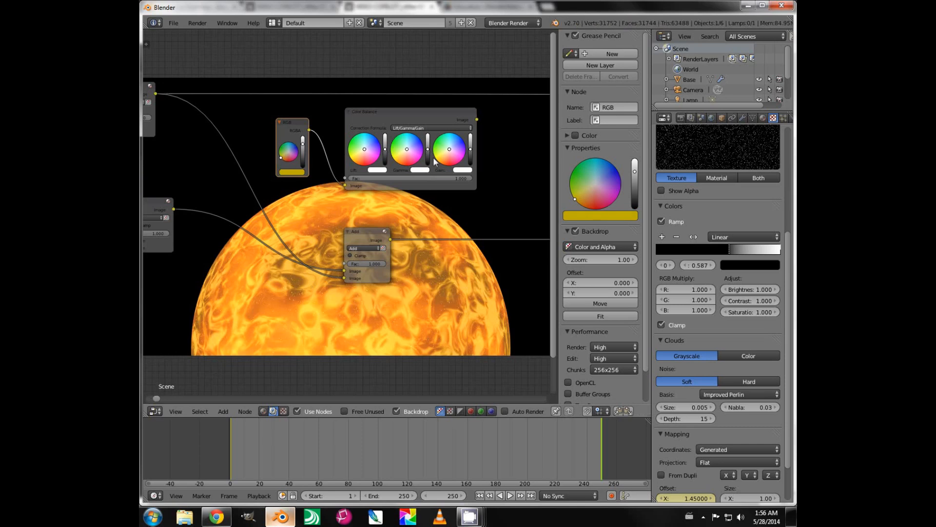
pyautogui.moveTo(471, 154); pyautogui.dragTo(471, 139)
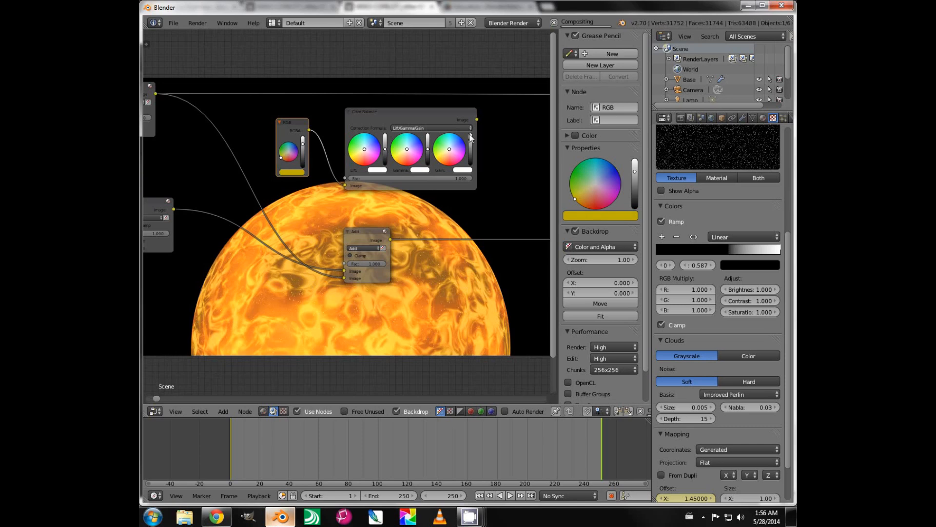
pyautogui.keyDown('ctrl'); pyautogui.keyDown('shift'); pyautogui.click(435, 113); pyautogui.keyUp('shift'); pyautogui.keyUp('ctrl')
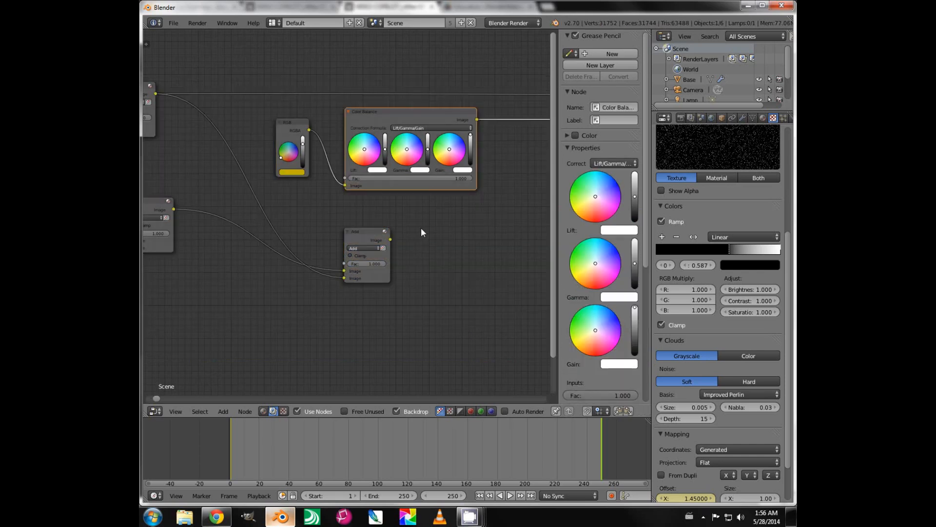
# Step: Move the final Add node to the right, past the new Color Balance node
pyautogui.scroll(-1, 393, 201)
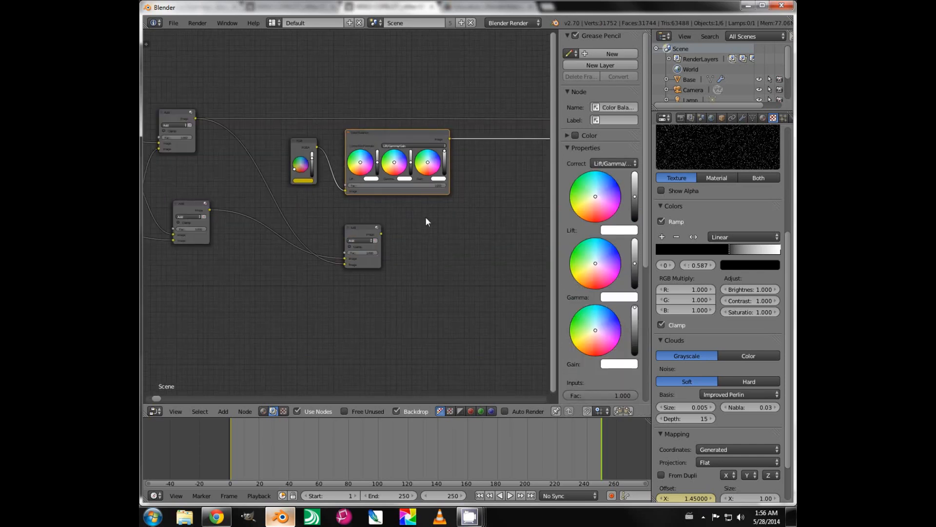
pyautogui.moveTo(426, 226); pyautogui.dragTo(427, 262, button='middle')
pyautogui.scroll(1, 427, 263)
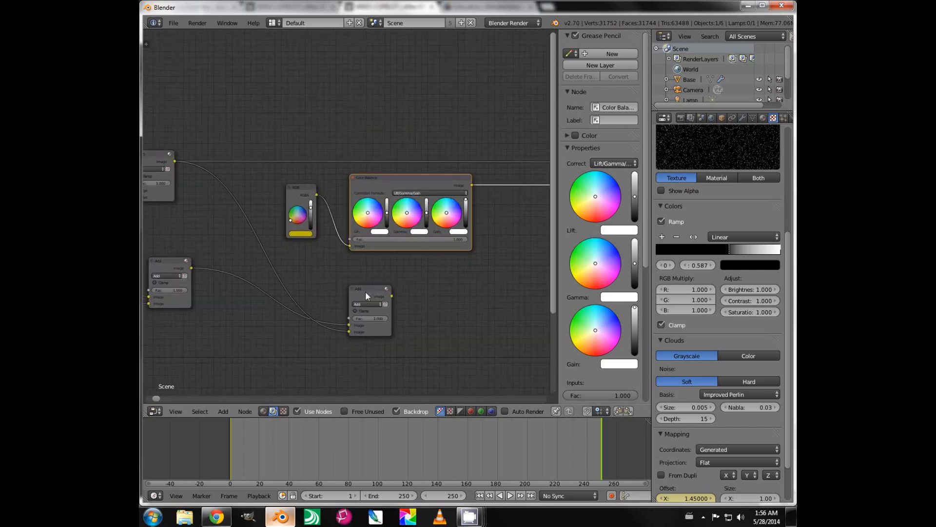
pyautogui.moveTo(375, 291); pyautogui.dragTo(508, 280)
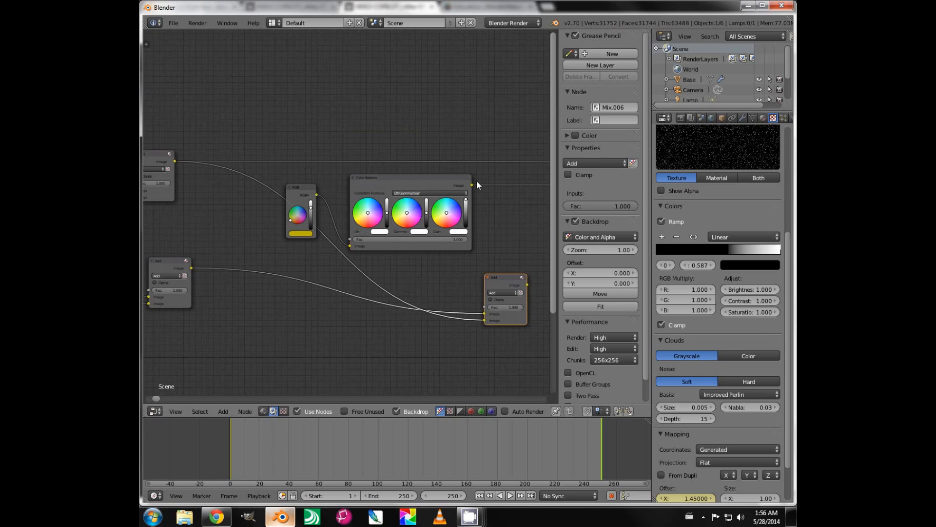
# Step: Try to drive the final Add node's Fac input with the new Color Balance output and preview the result
pyautogui.moveTo(472, 185); pyautogui.dragTo(488, 306)
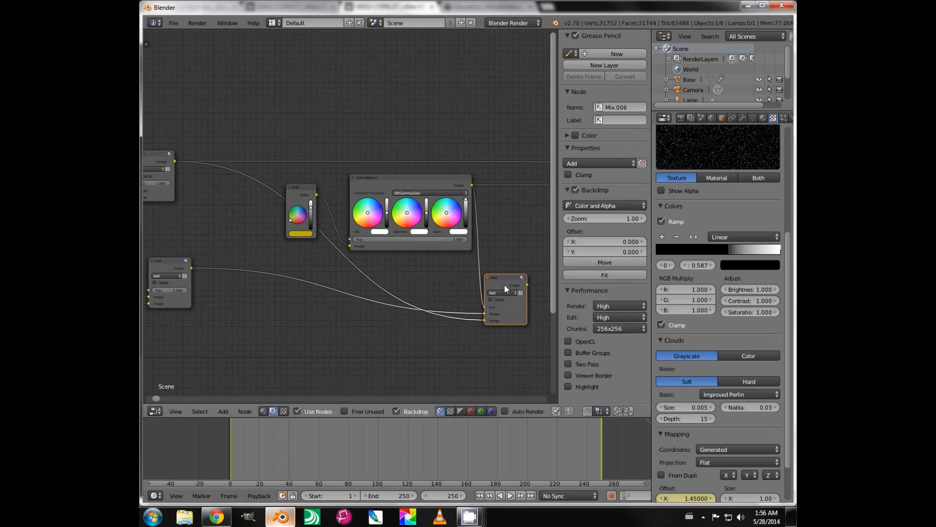
pyautogui.keyDown('ctrl'); pyautogui.keyDown('shift'); pyautogui.click(504, 283); pyautogui.keyUp('shift'); pyautogui.keyUp('ctrl')
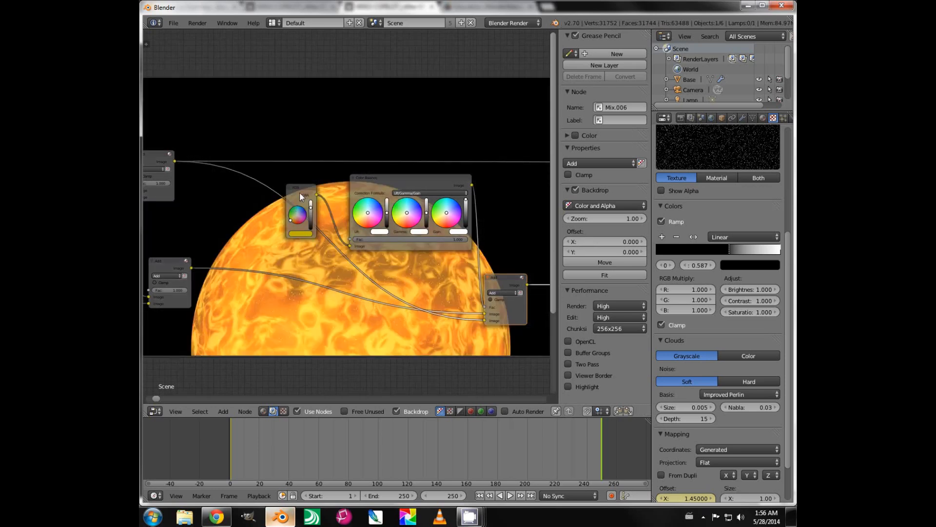
pyautogui.click(300, 192)
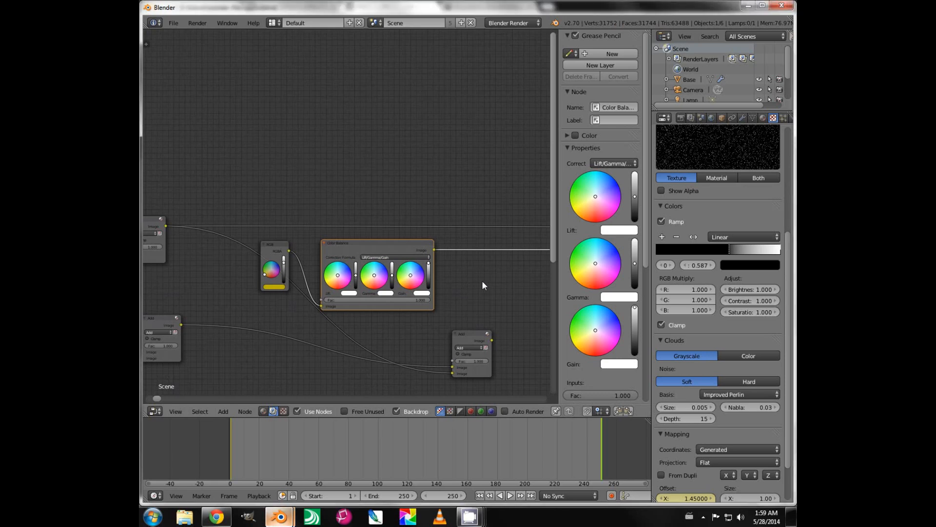
# Step: Insert a Mix node after the new Color Balance and connect the final Add node's output to its second image input
pyautogui.hotkey('shift', 'a')
pyautogui.moveTo(484, 285)
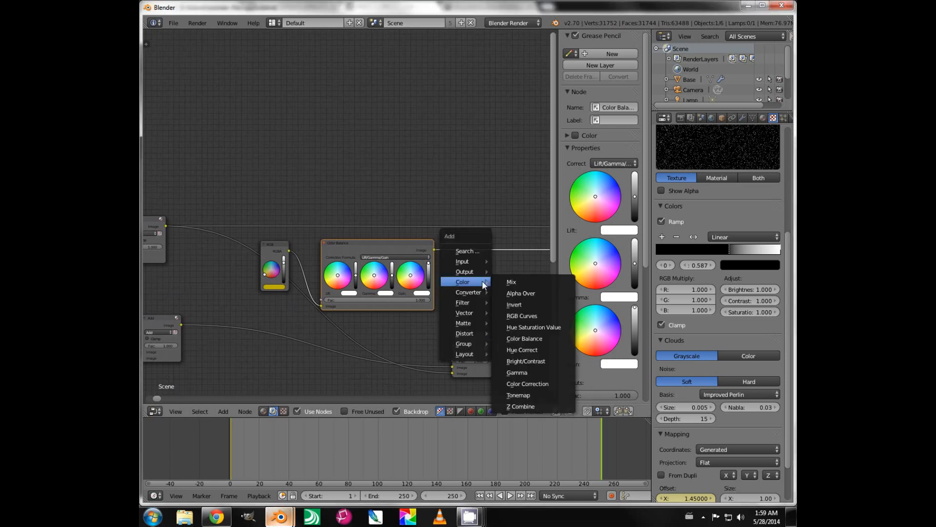
pyautogui.click(516, 282)
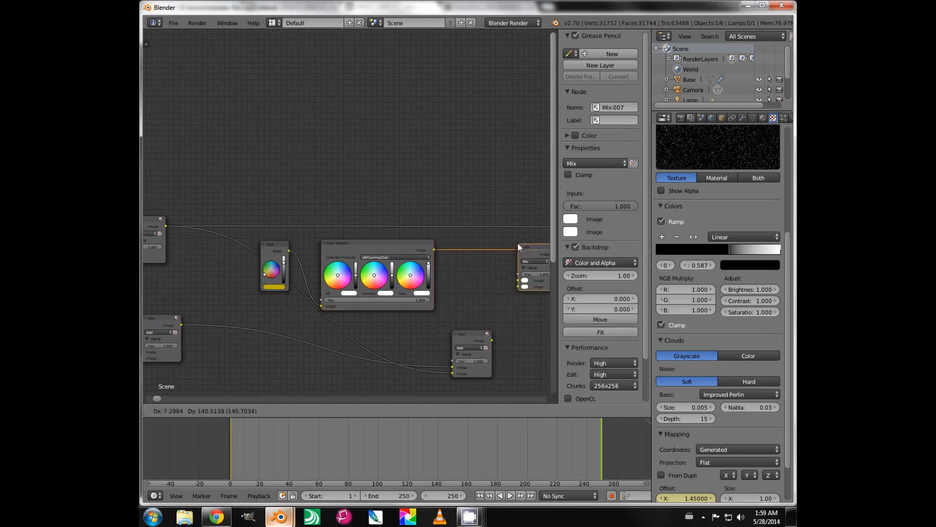
pyautogui.click(518, 241)
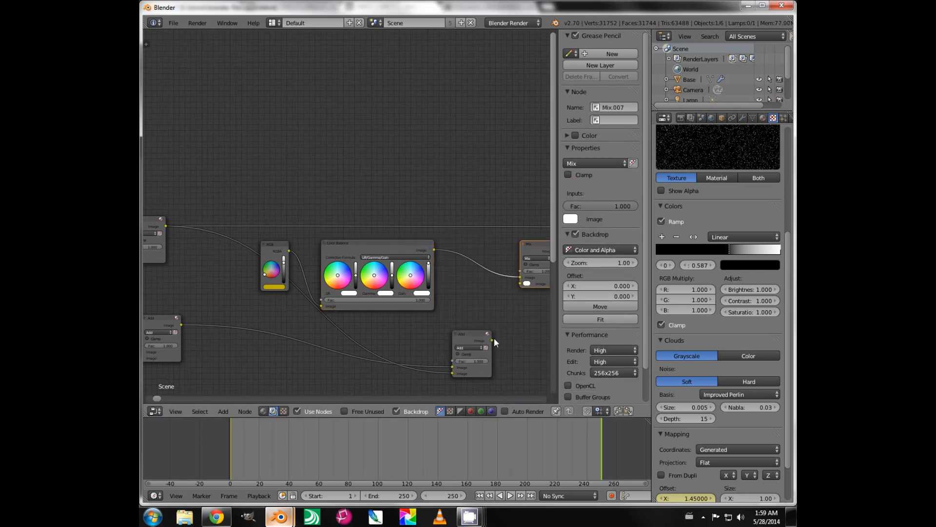
pyautogui.moveTo(493, 339); pyautogui.dragTo(524, 285)
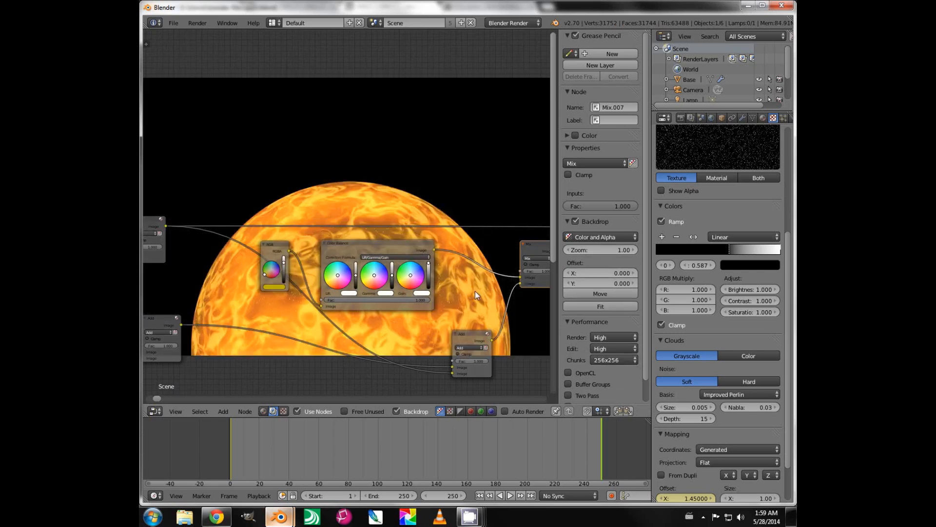
# Step: Change the new Mix node's blend type to Add
pyautogui.moveTo(476, 294); pyautogui.dragTo(404, 290, button='middle')
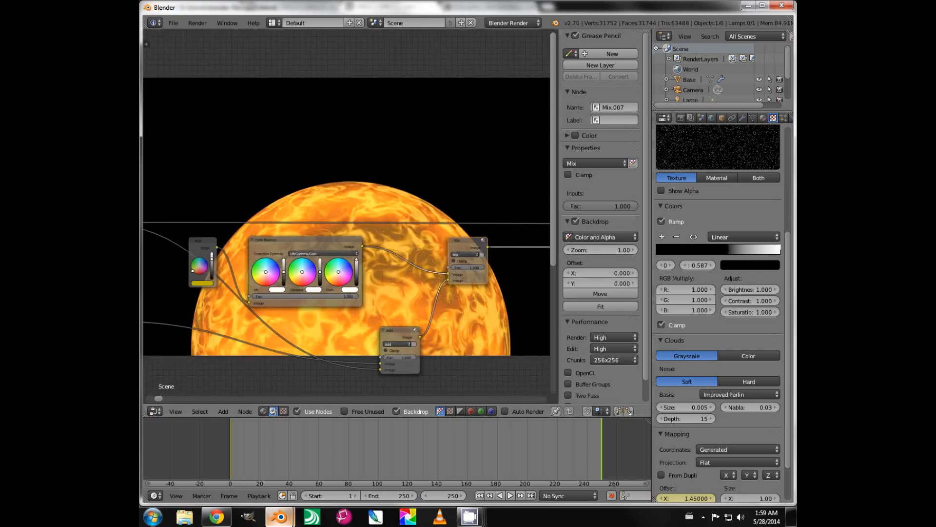
pyautogui.click(467, 254)
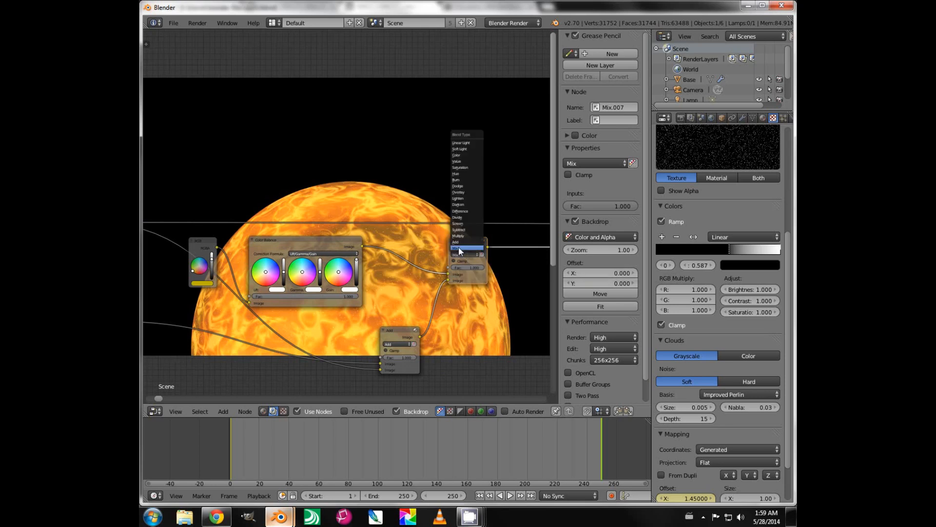
pyautogui.click(457, 242)
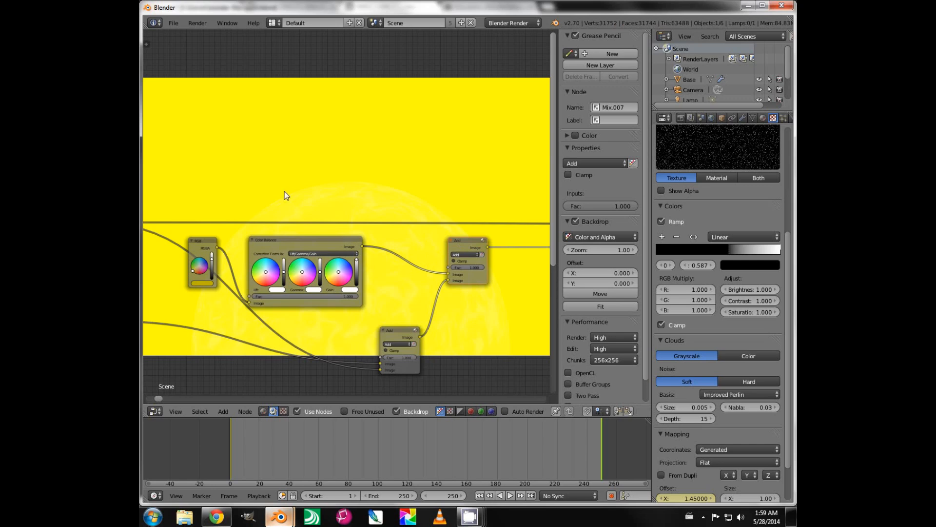
# Step: Move the base Render Layers node slightly upward beside its Multiply node
pyautogui.scroll(-2, 247, 186)
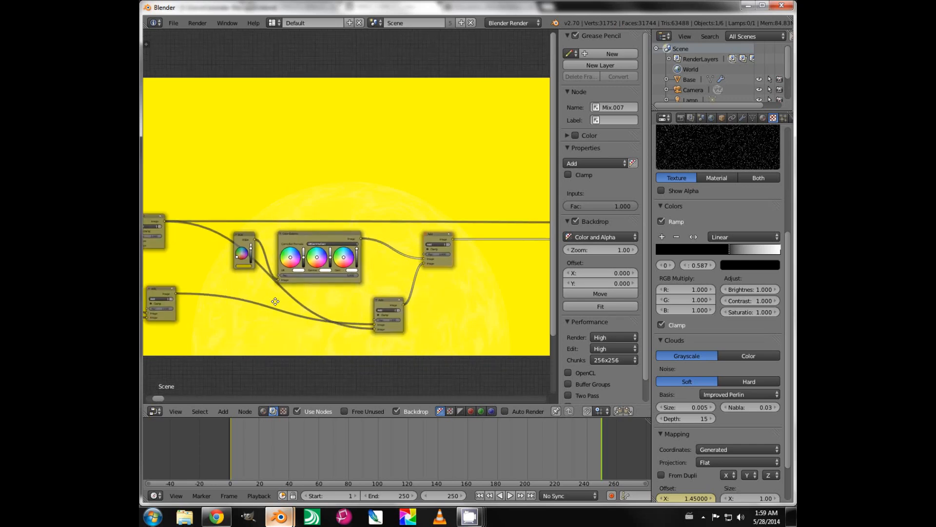
pyautogui.moveTo(232, 288); pyautogui.dragTo(383, 350, button='middle')
pyautogui.moveTo(293, 205); pyautogui.dragTo(387, 207, button='middle')
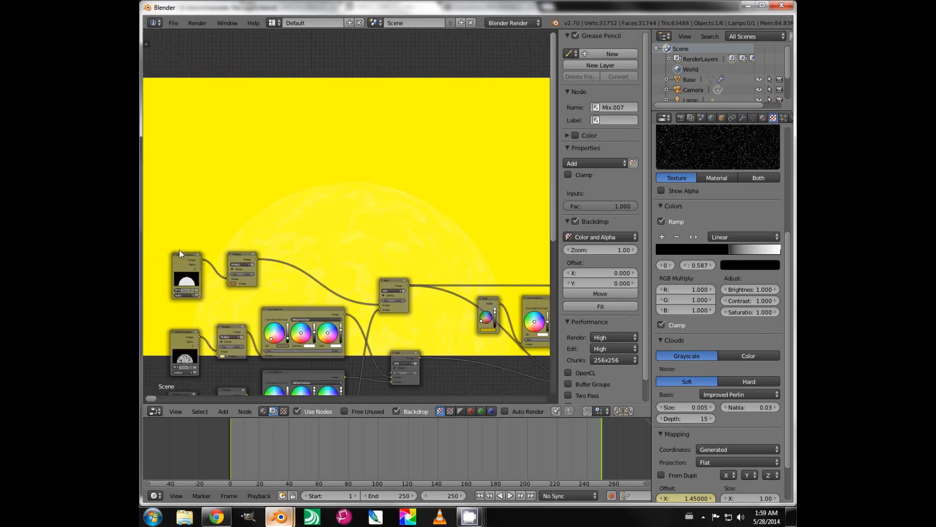
pyautogui.moveTo(180, 253)
pyautogui.mouseDown()
pyautogui.moveTo(180, 266)
pyautogui.moveTo(183, 245)
pyautogui.mouseUp()
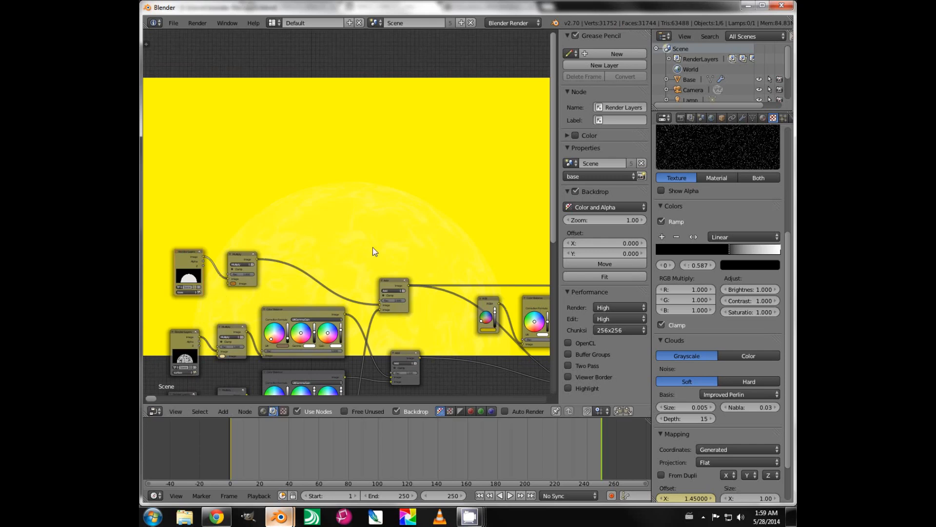
# Step: Move the base Render Layers node across the node tree to just above the RGB node
pyautogui.moveTo(461, 258); pyautogui.dragTo(418, 245, button='middle')
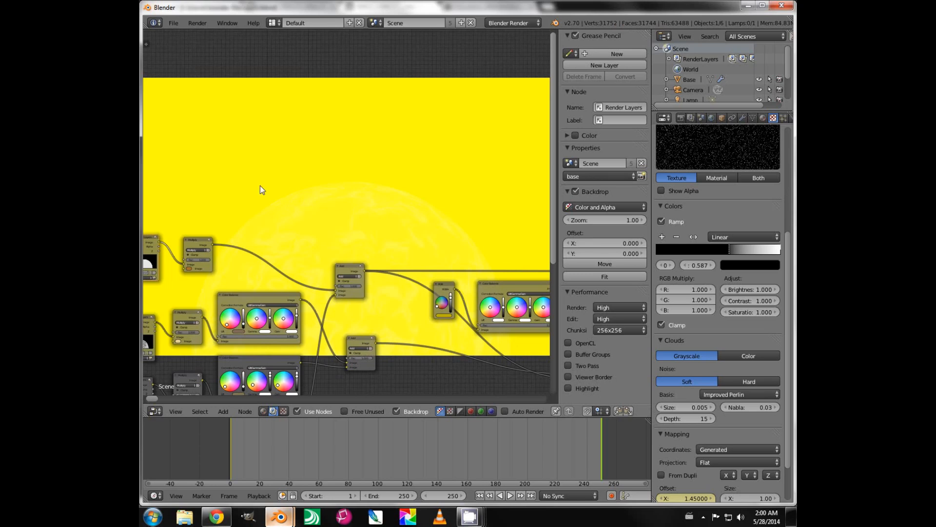
pyautogui.moveTo(260, 190); pyautogui.dragTo(294, 185, button='middle')
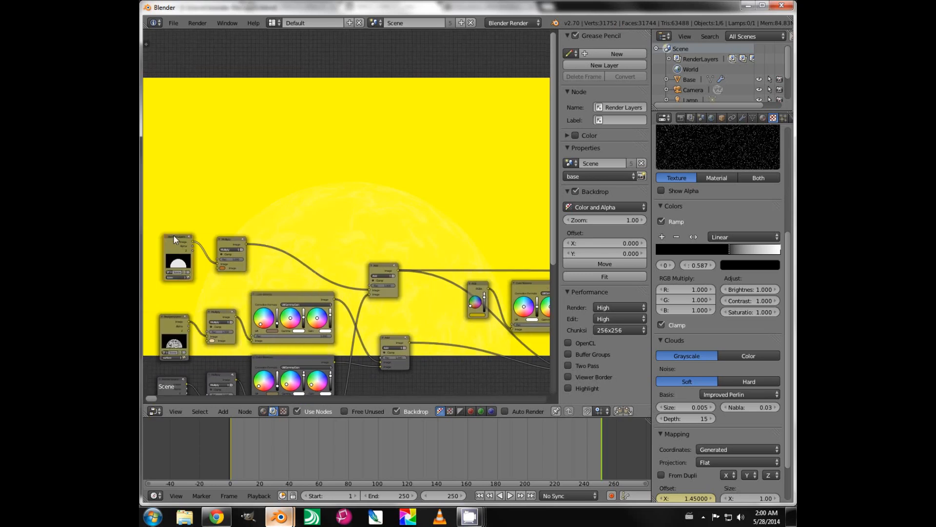
pyautogui.moveTo(173, 236); pyautogui.dragTo(177, 231)
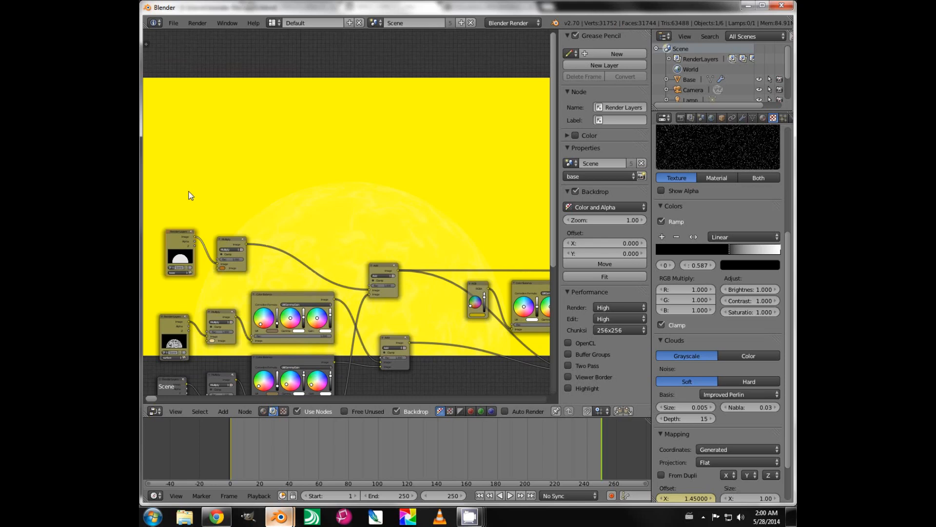
pyautogui.press('g')
pyautogui.click(496, 196)
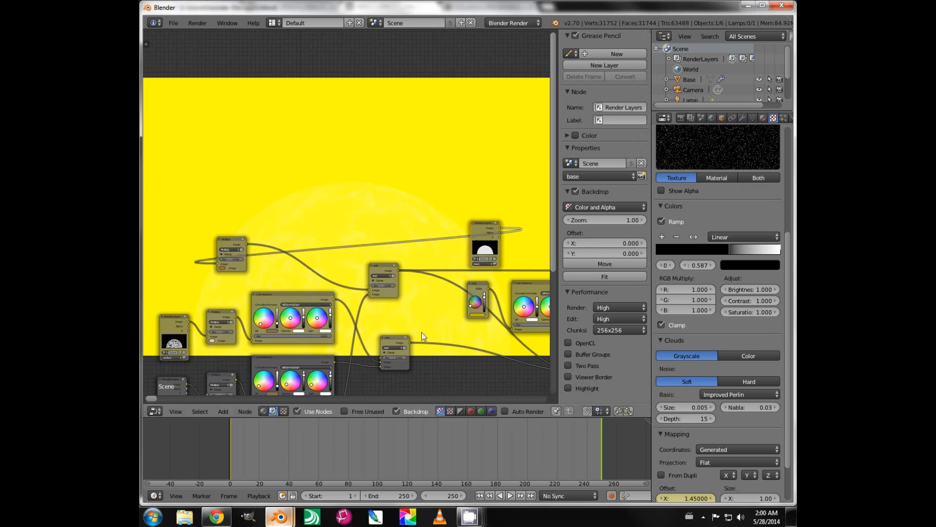
# Step: Add a Dilate/Erode node, feed its Mask input from the base Render Layers node and preview its output
pyautogui.moveTo(435, 324); pyautogui.dragTo(223, 339, button='middle')
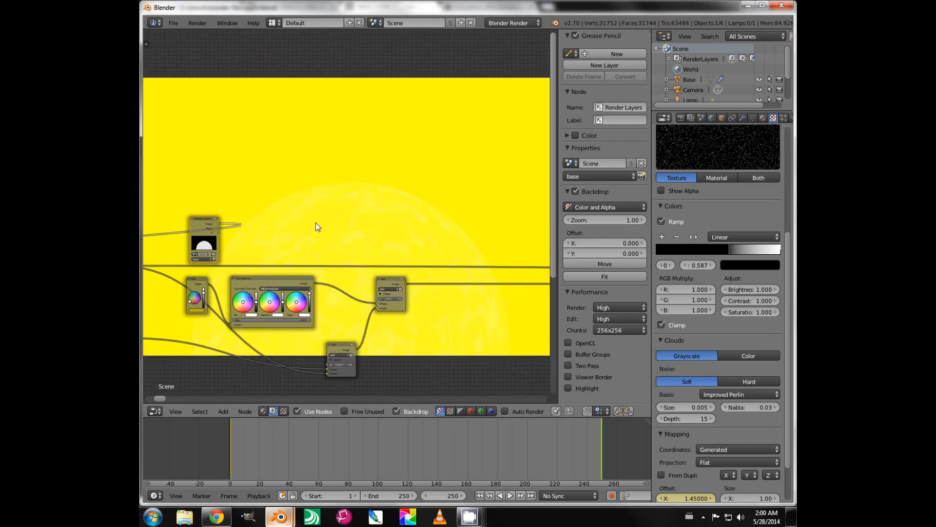
pyautogui.hotkey('shift', 'a')
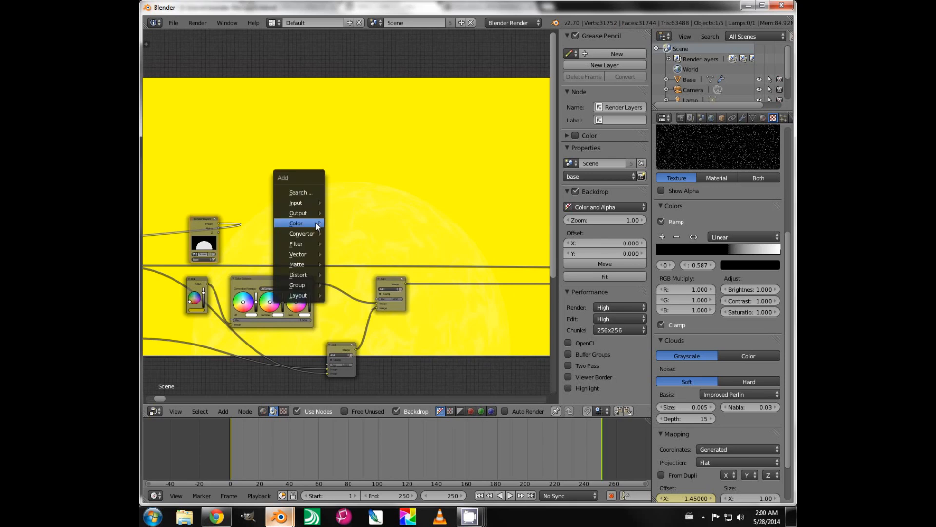
pyautogui.moveTo(316, 224)
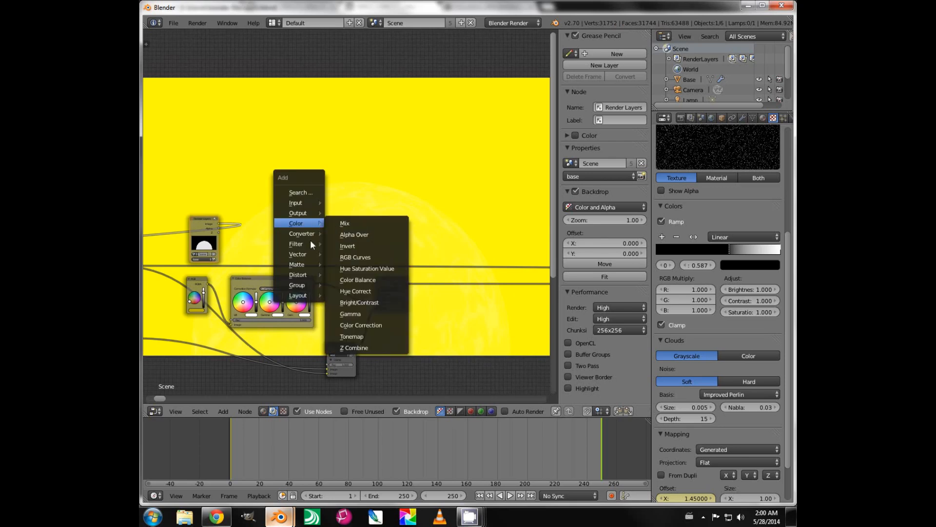
pyautogui.moveTo(297, 244)
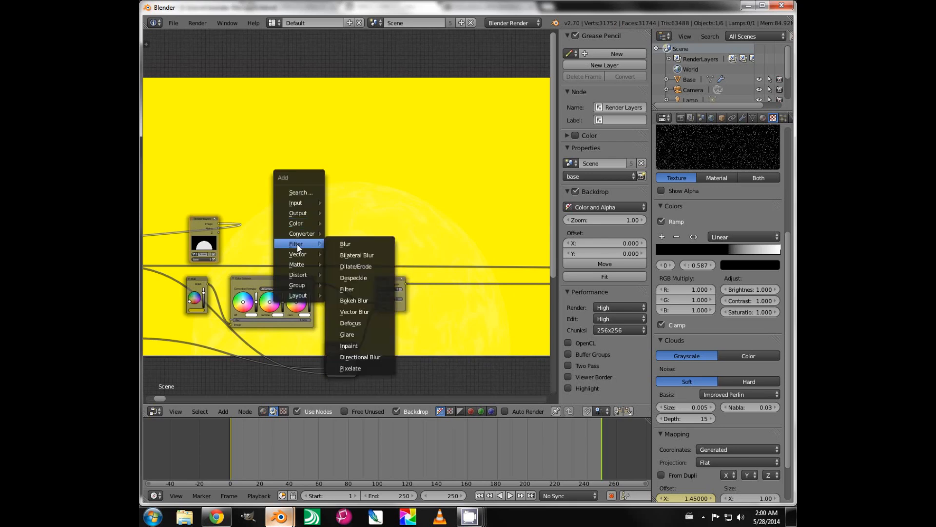
pyautogui.click(350, 265)
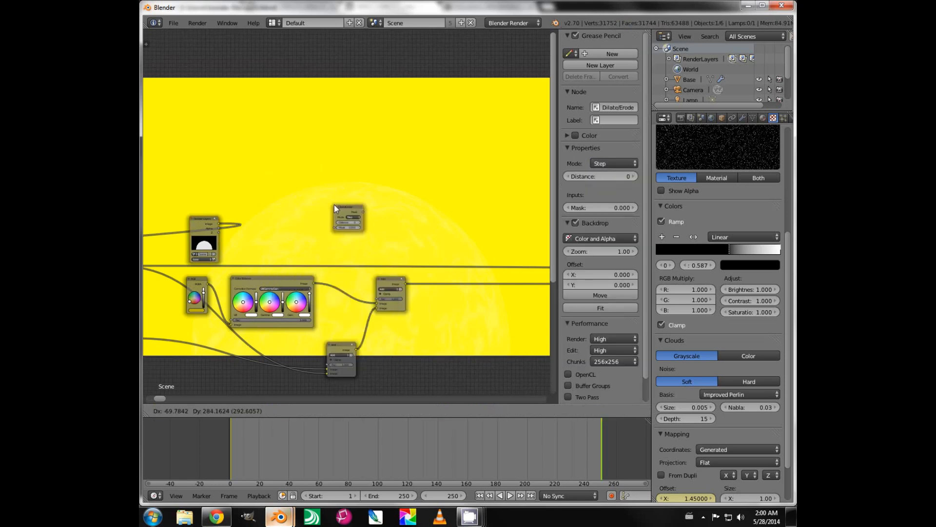
pyautogui.click(334, 207)
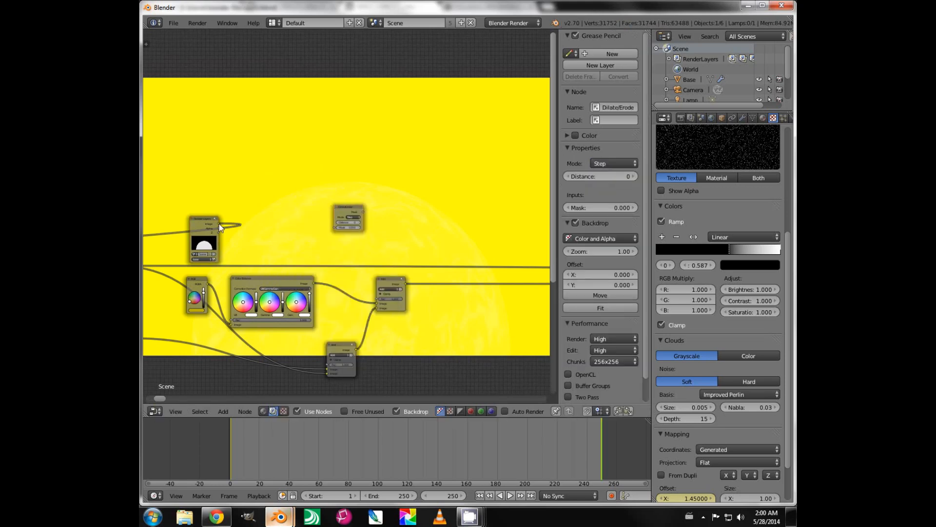
pyautogui.moveTo(220, 227); pyautogui.dragTo(334, 228)
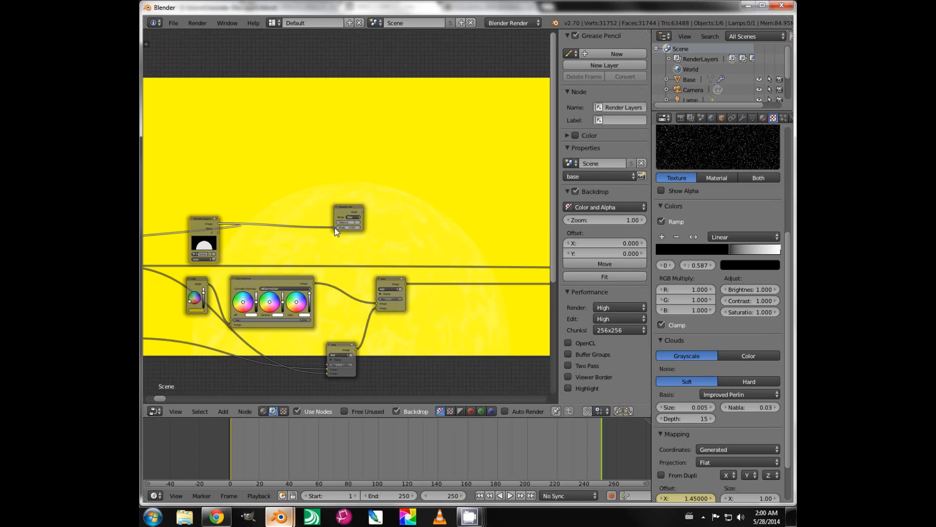
pyautogui.keyDown('ctrl'); pyautogui.keyDown('shift'); pyautogui.click(339, 210); pyautogui.keyUp('shift'); pyautogui.keyUp('ctrl')
# Step: Set the Dilate/Erode node's Distance to -8 to shrink the base mask
pyautogui.scroll(2, 350, 254)
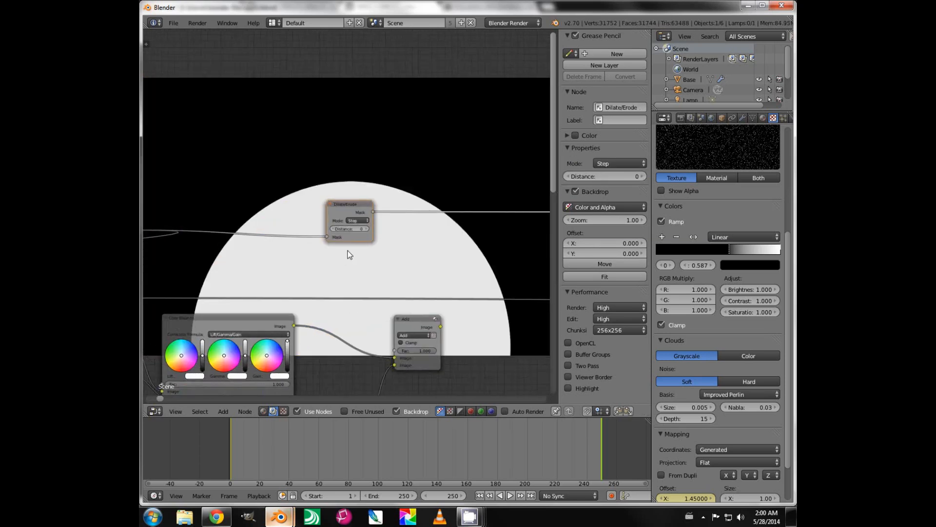
pyautogui.scroll(1, 350, 254)
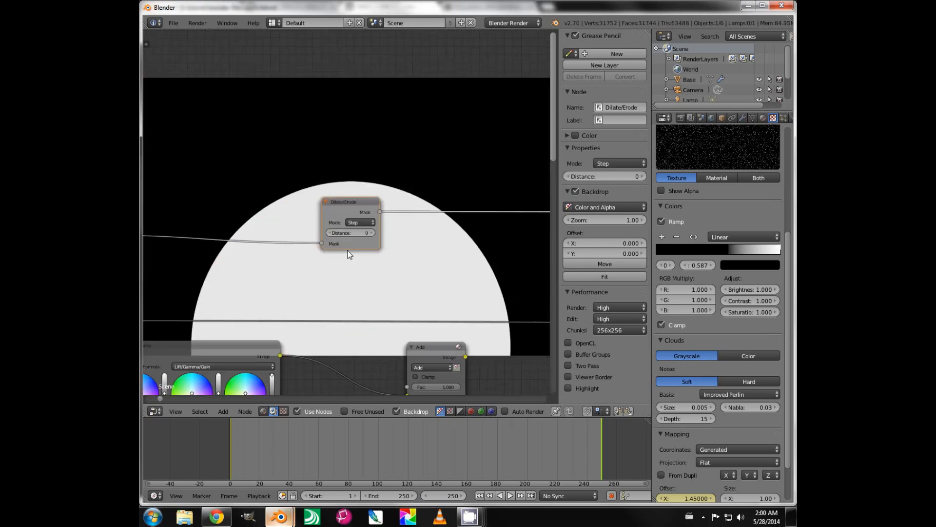
pyautogui.click(329, 232)
pyautogui.click(329, 232)
pyautogui.click(329, 232)
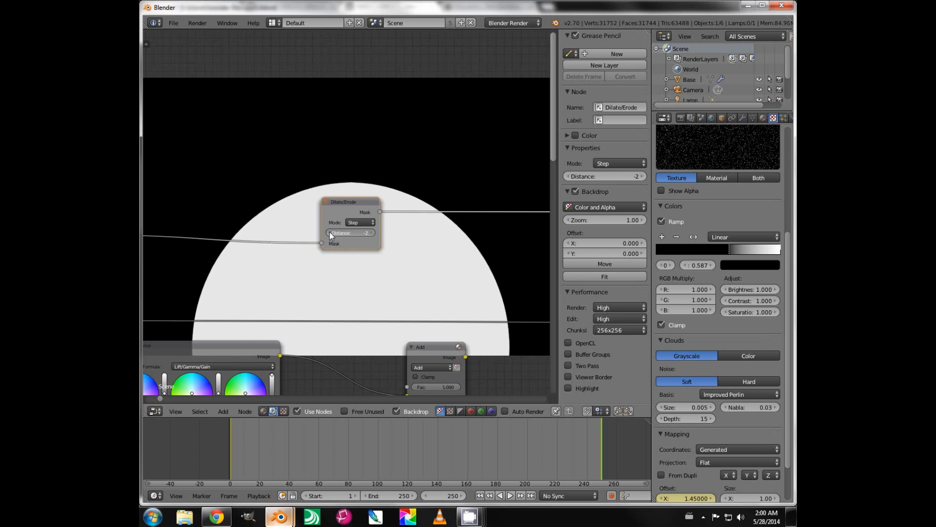
pyautogui.click(329, 232)
pyautogui.click(329, 232)
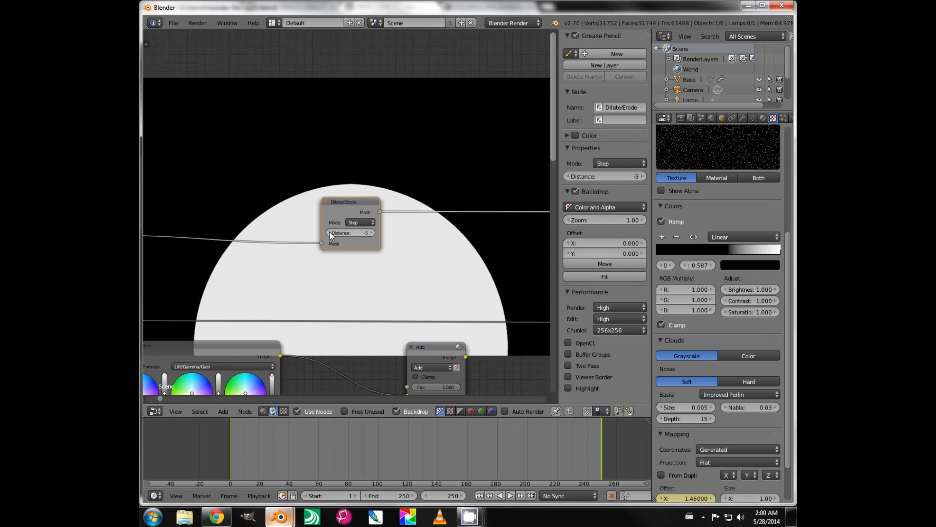
pyautogui.click(329, 233)
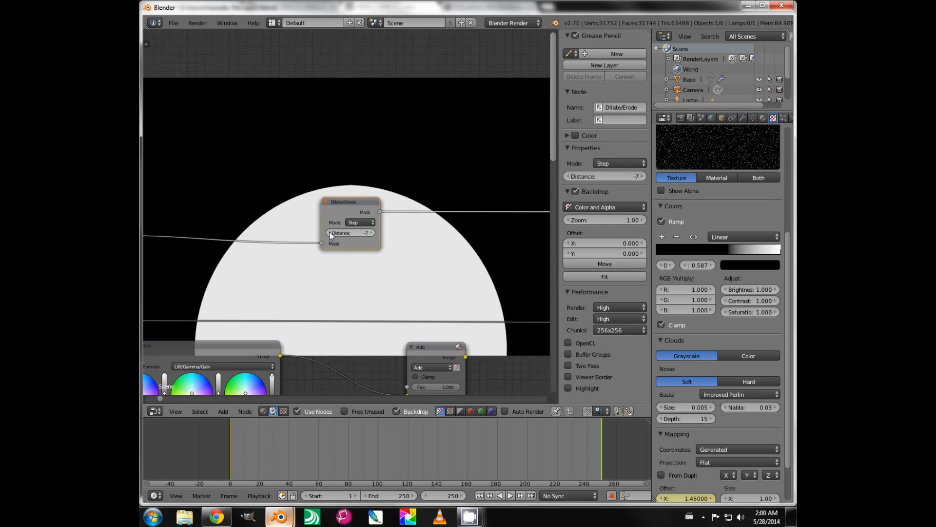
pyautogui.click(330, 232)
pyautogui.click(329, 232)
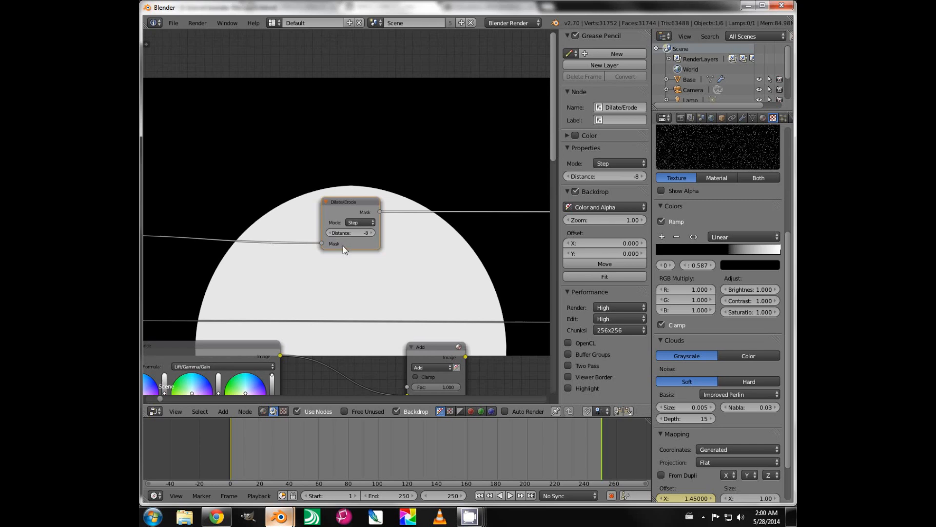
# Step: Insert a Mix node after Dilate/Erode and connect the base Render Layers node to its second image input
pyautogui.moveTo(379, 284); pyautogui.dragTo(373, 296, button='middle')
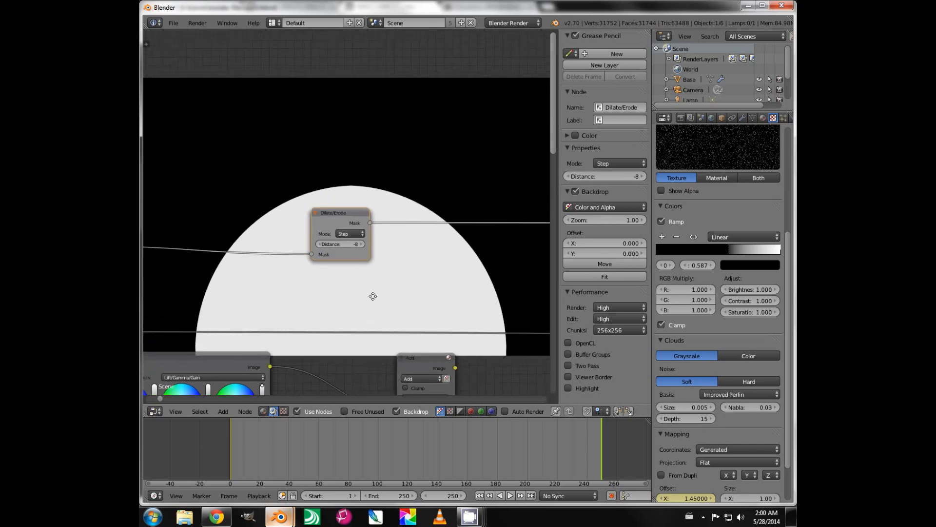
pyautogui.scroll(-1, 236, 201)
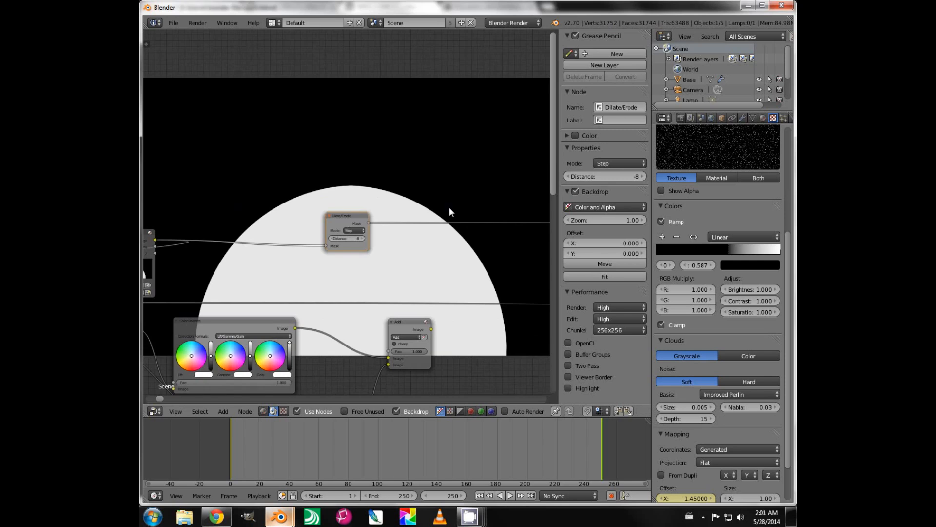
pyautogui.hotkey('shift', 'a')
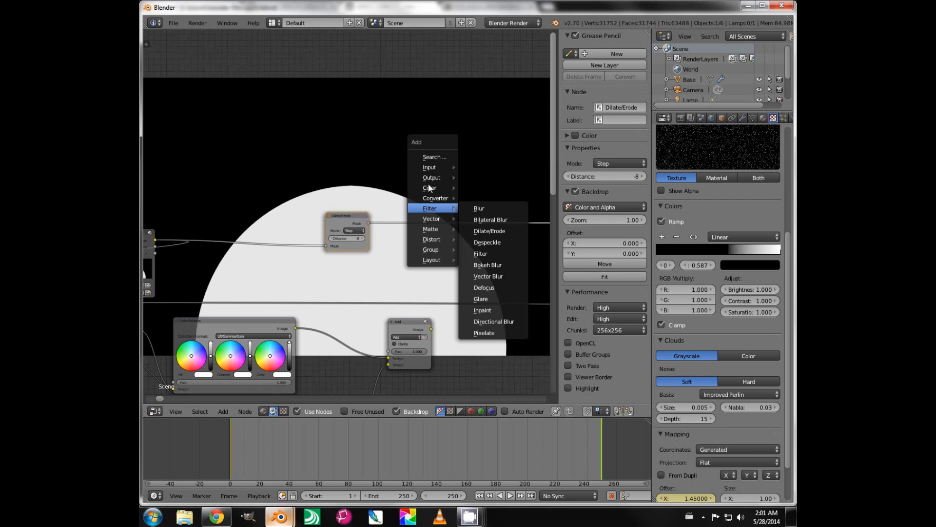
pyautogui.moveTo(429, 188)
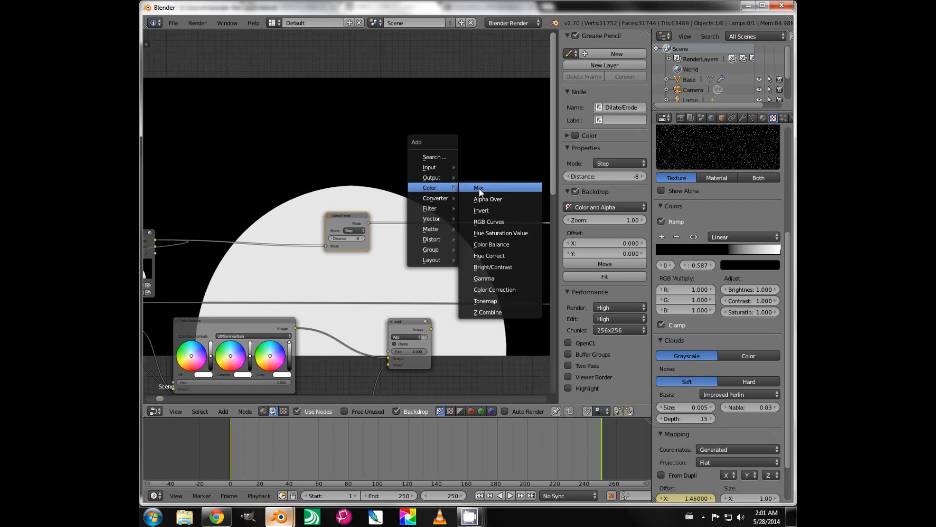
pyautogui.click(479, 188)
pyautogui.click(471, 177)
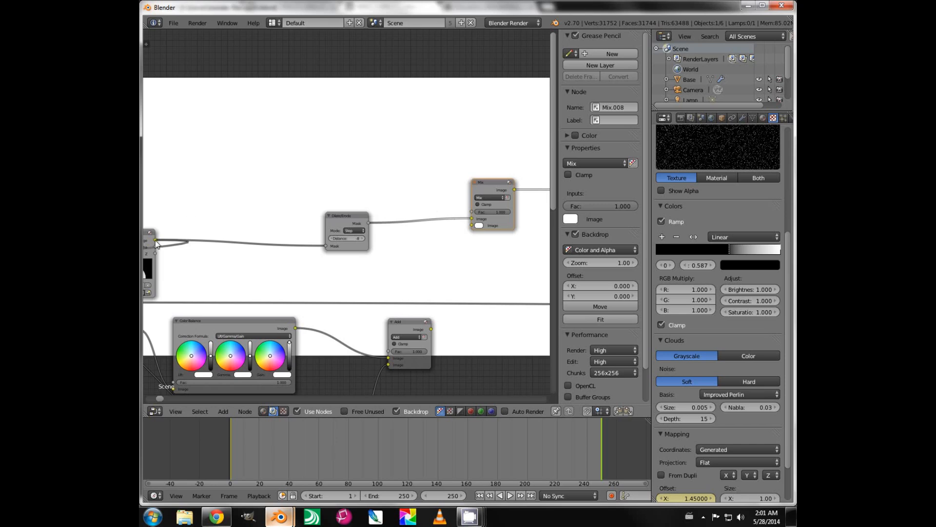
pyautogui.moveTo(155, 240); pyautogui.dragTo(469, 221)
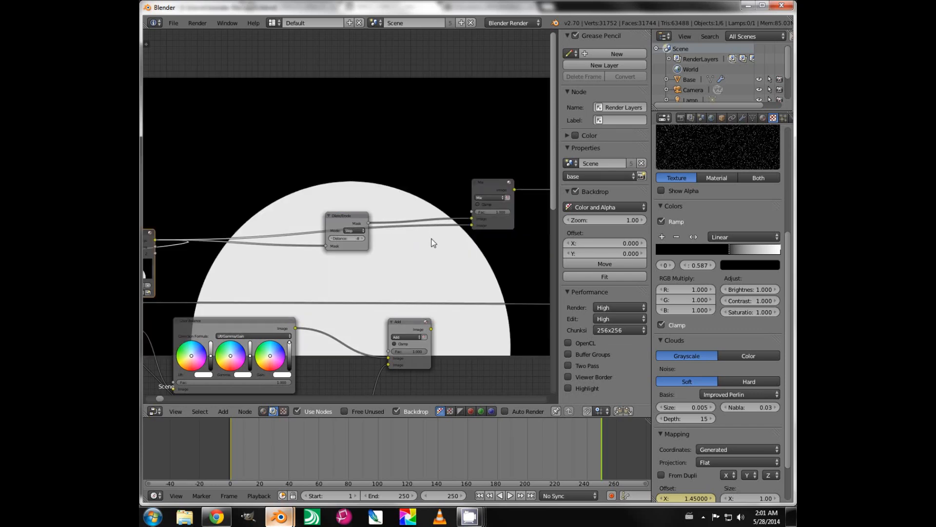
# Step: Change the new Mix node's blend type to Subtract and swap its two image inputs so the eroded mask is subtracted
pyautogui.click(496, 197)
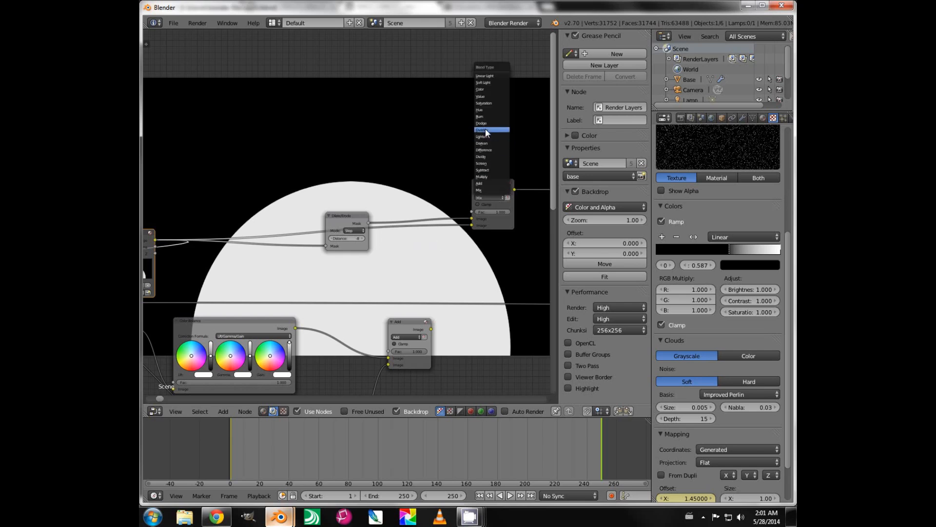
pyautogui.click(476, 177)
pyautogui.click(479, 195)
pyautogui.click(484, 170)
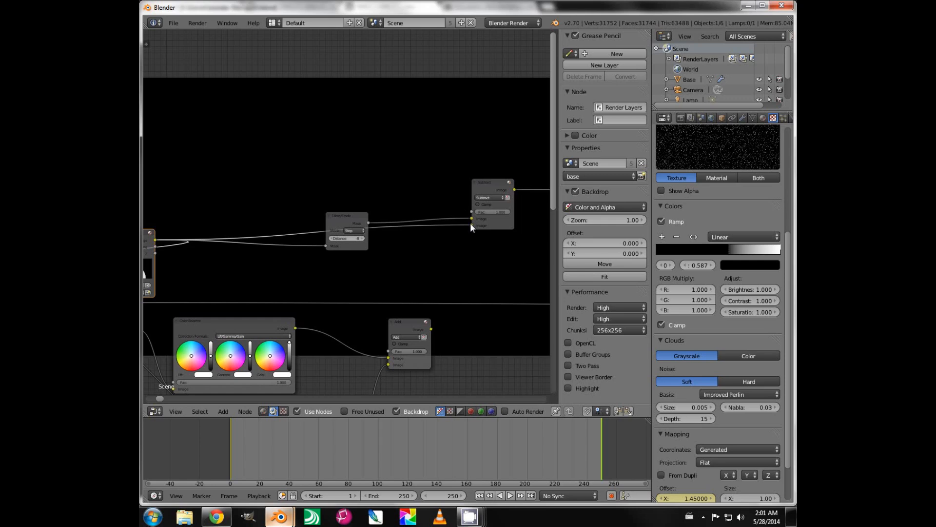
pyautogui.moveTo(466, 220)
pyautogui.mouseDown()
pyautogui.moveTo(476, 216)
pyautogui.moveTo(366, 224)
pyautogui.moveTo(473, 226)
pyautogui.mouseUp()
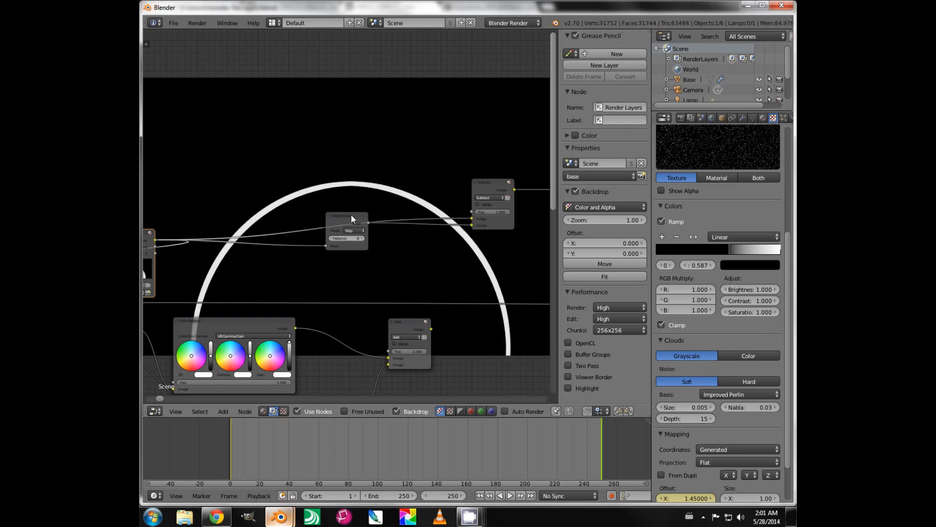
# Step: Move the Dilate/Erode node lower and insert a Blur node between it and the Subtract node
pyautogui.moveTo(351, 216); pyautogui.dragTo(323, 262)
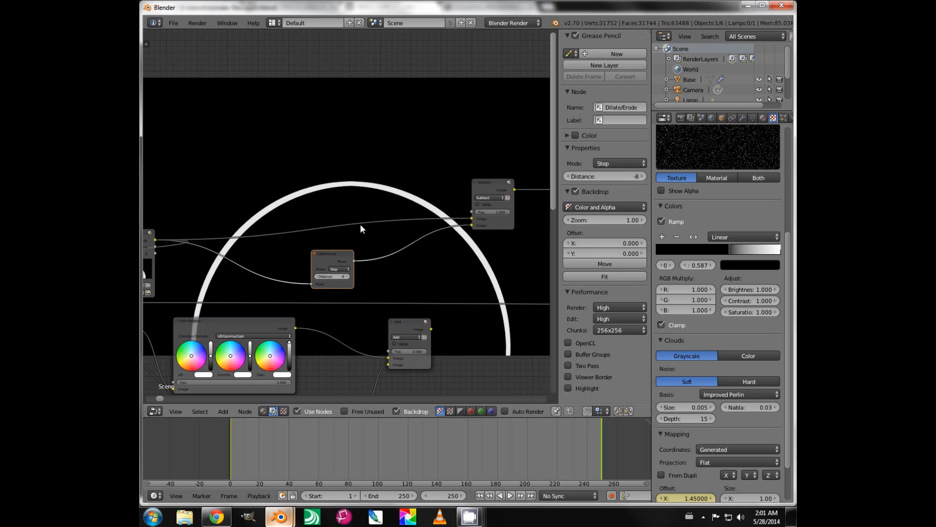
pyautogui.hotkey('shift', 'a')
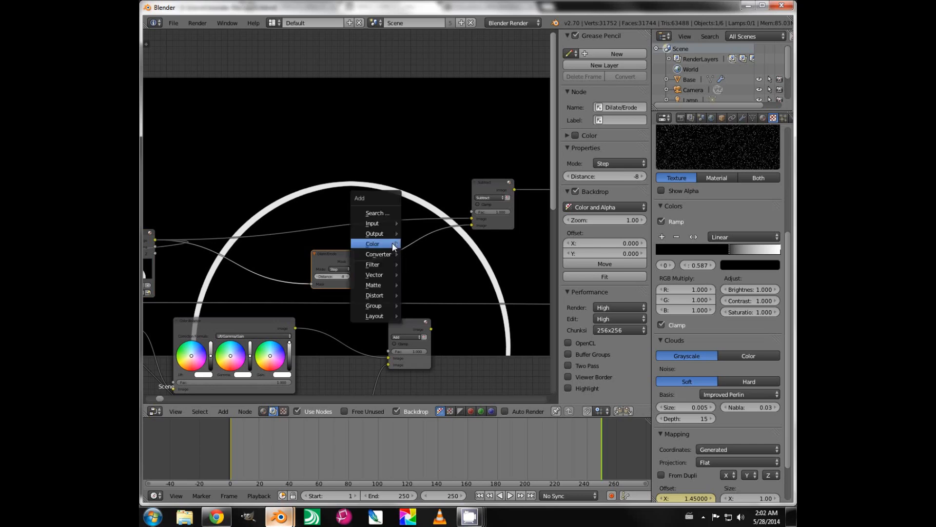
pyautogui.moveTo(383, 263)
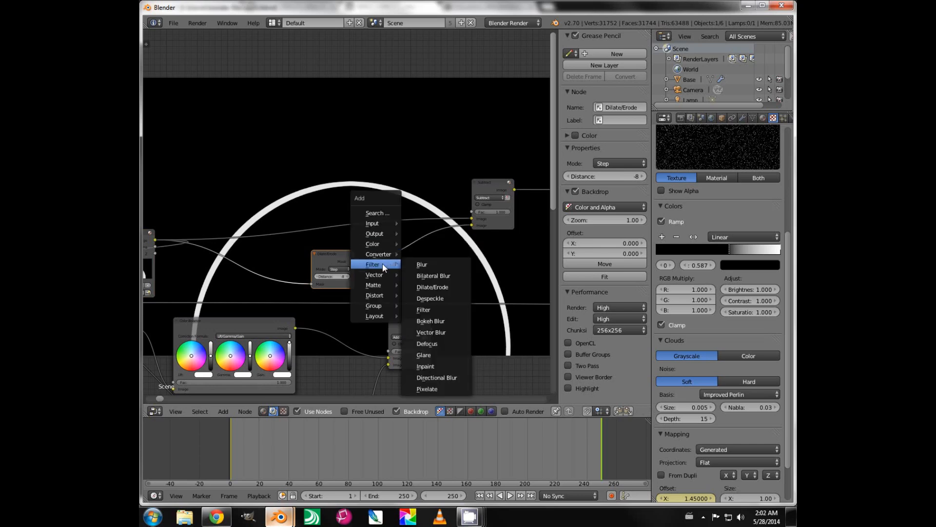
pyautogui.click(423, 264)
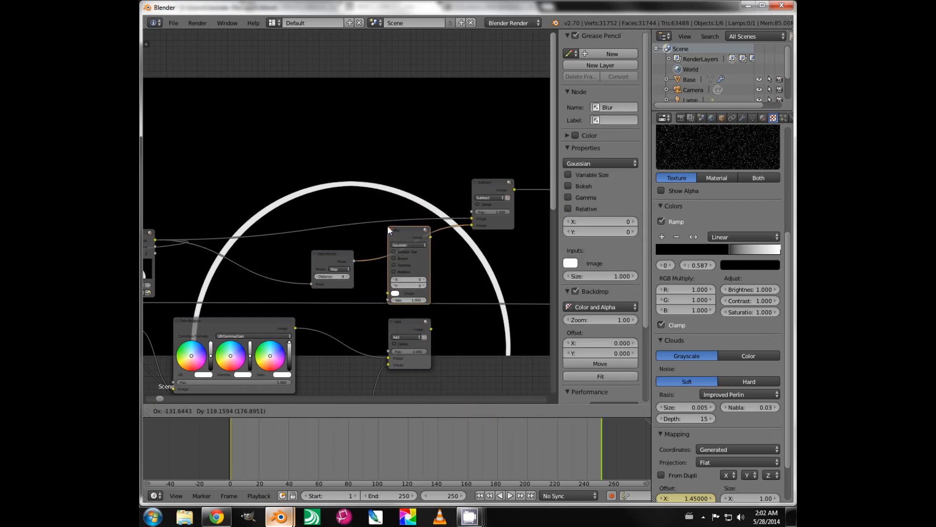
pyautogui.click(387, 225)
pyautogui.moveTo(398, 230)
pyautogui.mouseDown()
pyautogui.moveTo(395, 184)
pyautogui.moveTo(399, 224)
pyautogui.mouseUp()
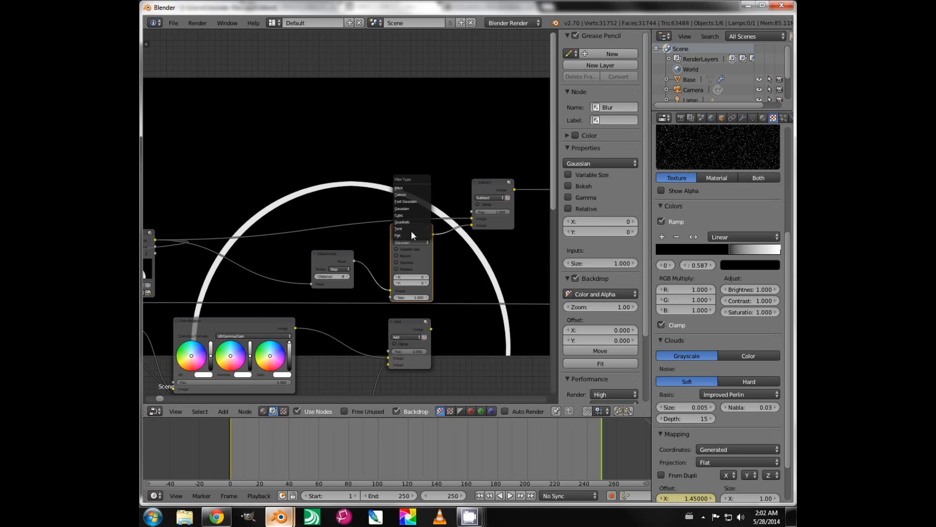
# Step: Set the Blur node to Fast Gaussian with X and Y both at 10
pyautogui.click(410, 201)
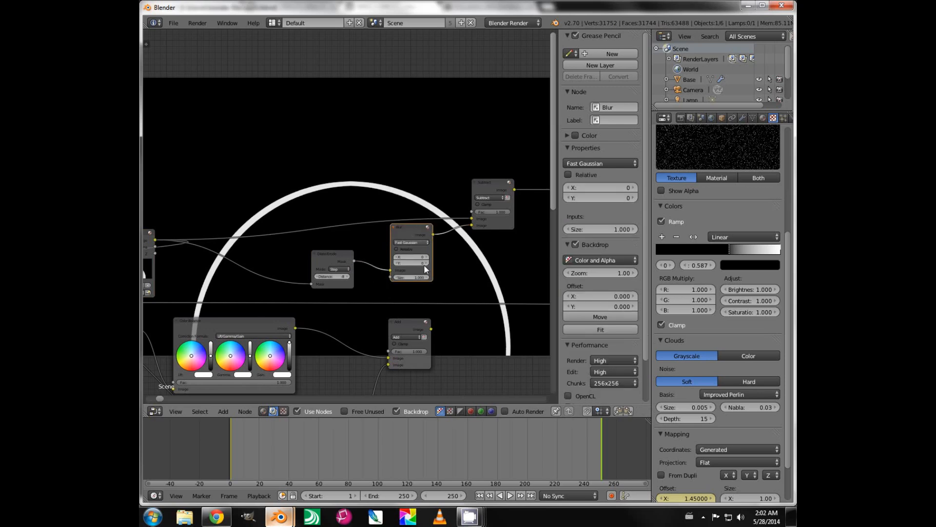
pyautogui.click(418, 257)
pyautogui.write('10')
pyautogui.press('Return')
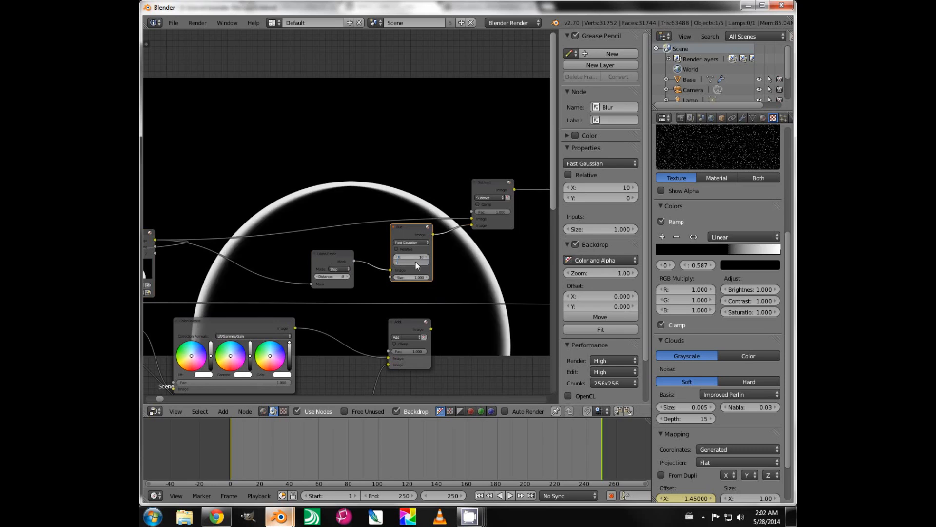
pyautogui.press('Return')
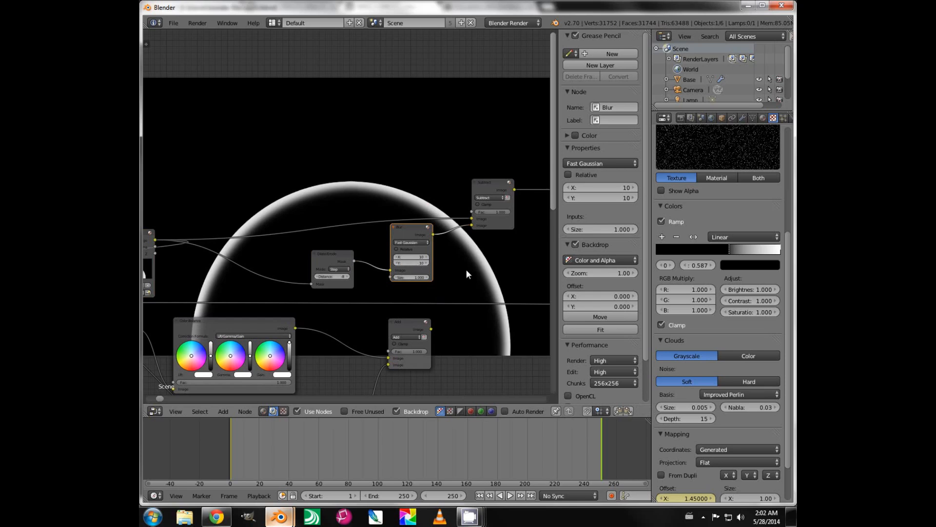
pyautogui.moveTo(461, 268); pyautogui.dragTo(322, 206, button='middle')
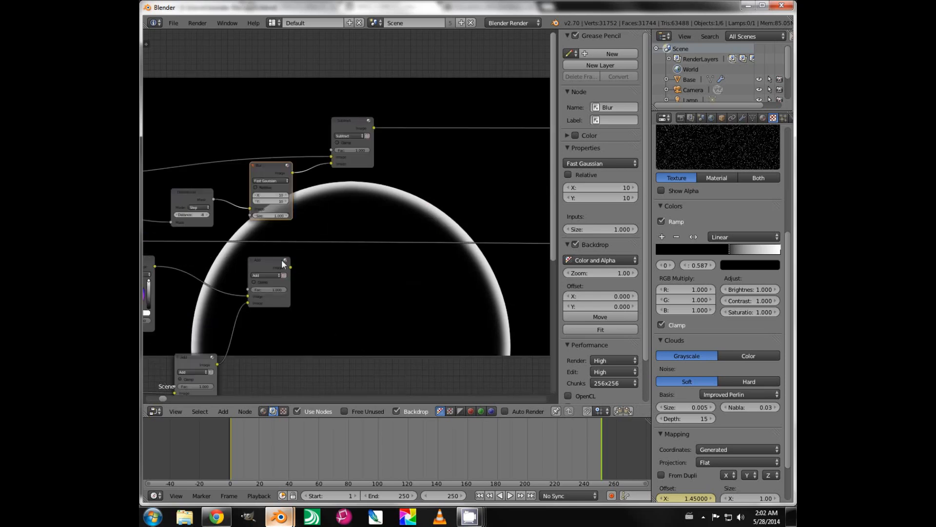
# Step: Move the final Add node to the area below the Subtract node and preview its output in the backdrop
pyautogui.click(277, 265)
pyautogui.moveTo(288, 263); pyautogui.dragTo(518, 262)
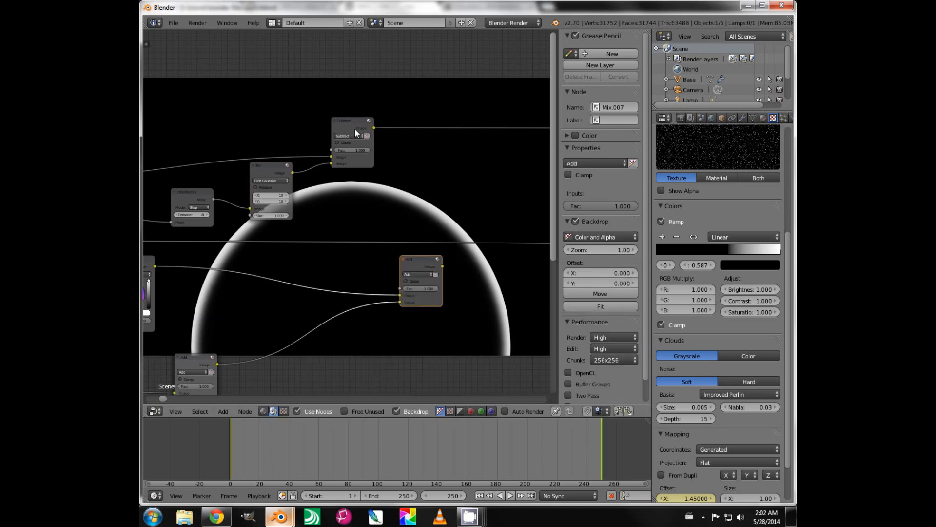
pyautogui.keyDown('ctrl'); pyautogui.keyDown('shift'); pyautogui.click(414, 265); pyautogui.keyUp('shift'); pyautogui.keyUp('ctrl')
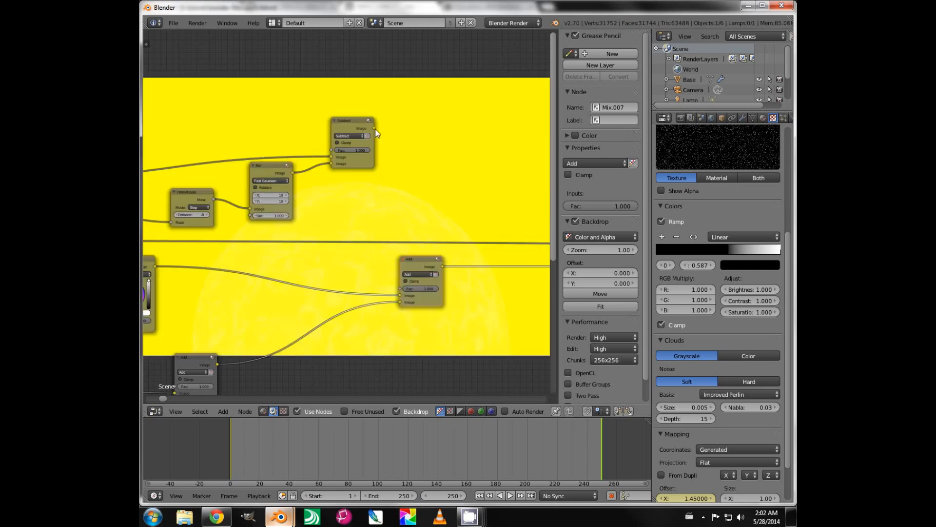
# Step: Connect the Subtract output to the Add node's factor and swap its image inputs so the Color Balance output feeds the second one
pyautogui.moveTo(375, 128); pyautogui.dragTo(406, 288)
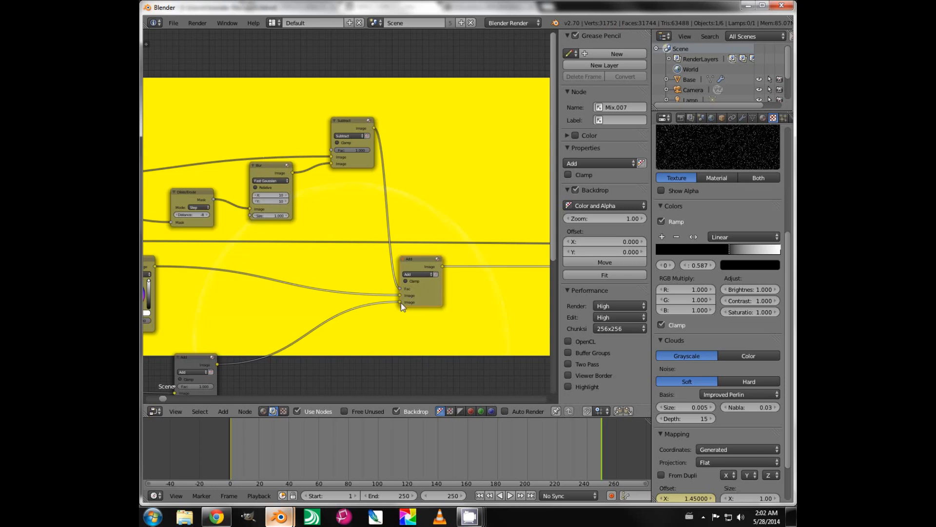
pyautogui.moveTo(399, 303); pyautogui.dragTo(397, 296)
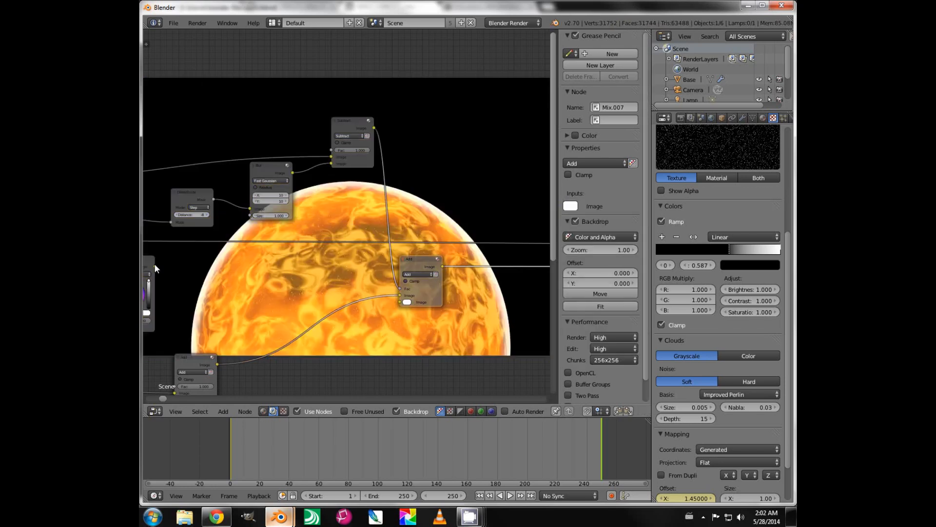
pyautogui.moveTo(155, 267); pyautogui.dragTo(401, 302)
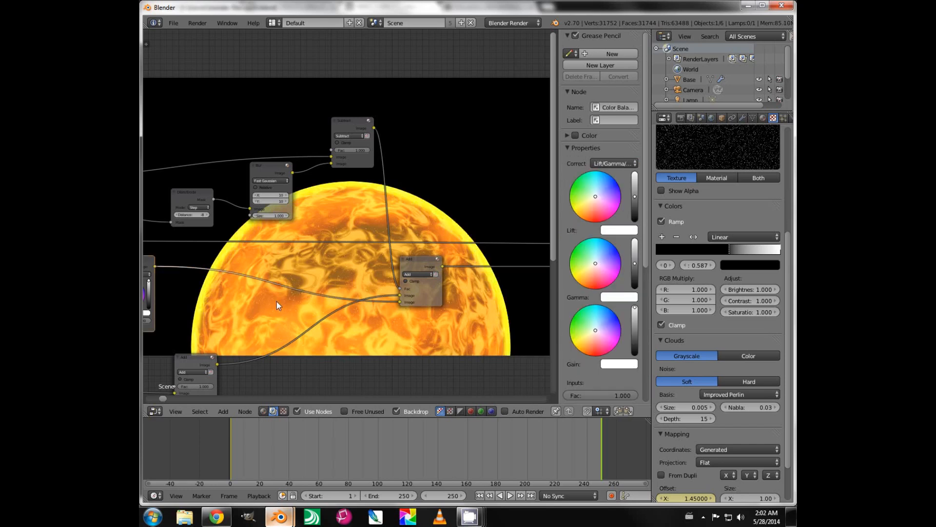
# Step: Try Multiply and Overlay as the blend type of the final mix node, and settle on Burn
pyautogui.click(411, 273)
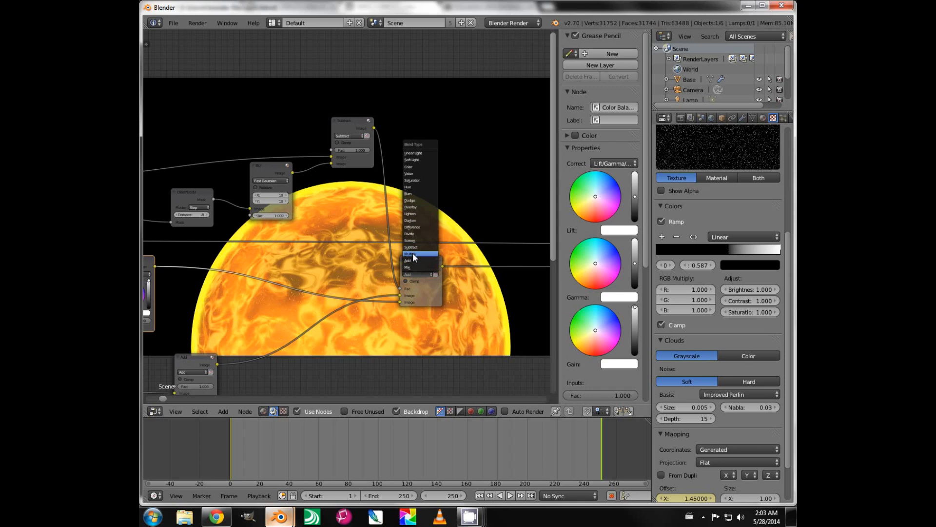
pyautogui.click(413, 253)
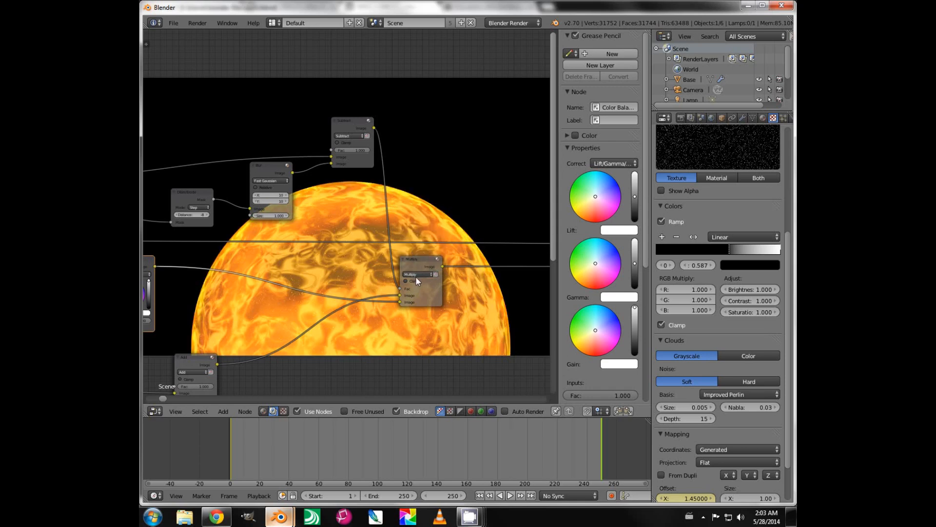
pyautogui.click(415, 276)
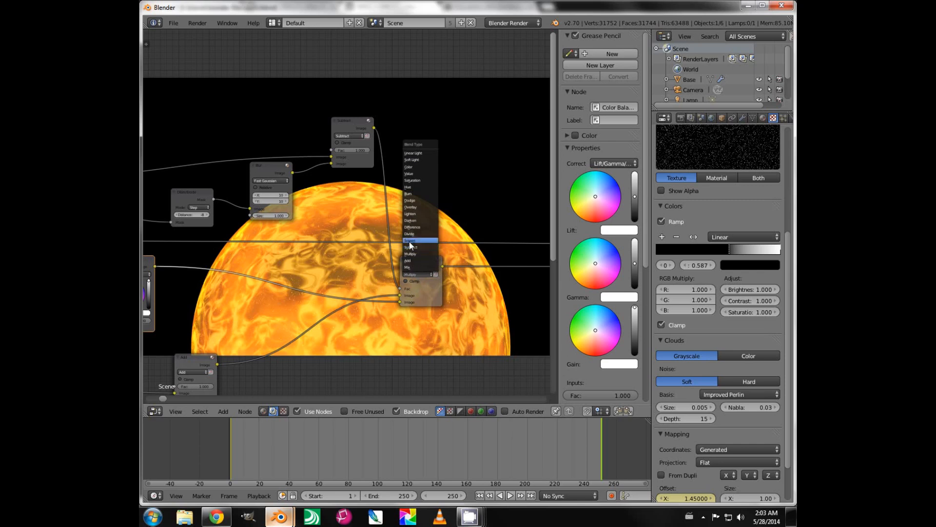
pyautogui.click(410, 207)
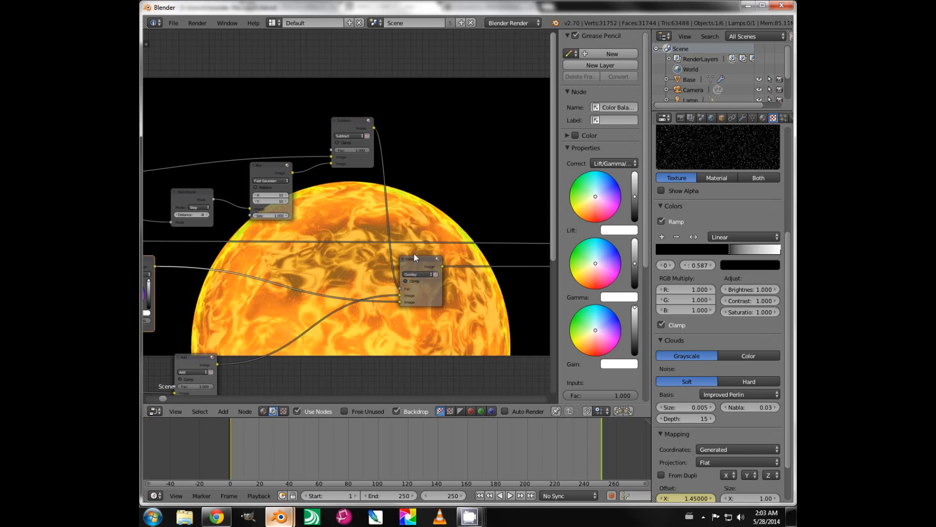
pyautogui.click(418, 275)
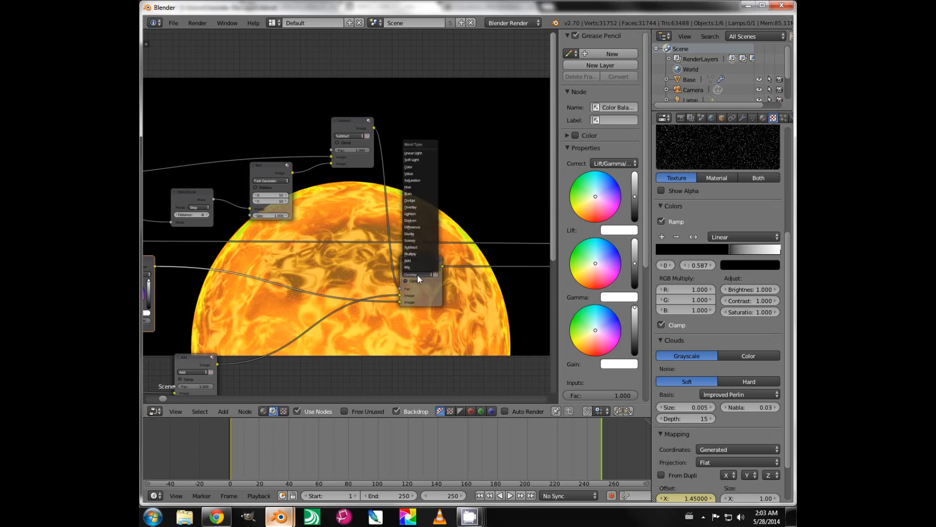
pyautogui.click(411, 194)
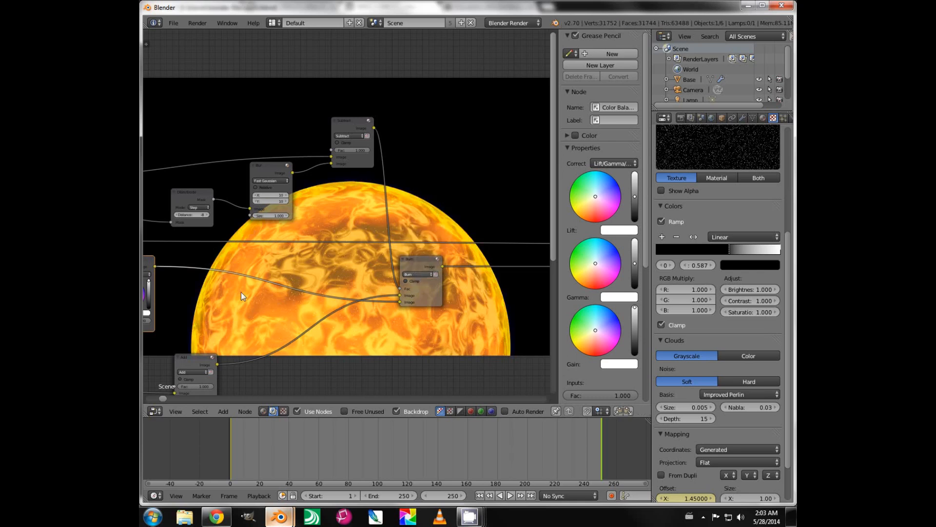
# Step: Brighten the yellow of the RGB node and lower the lift, gamma and gain brightness in its Color Balance node
pyautogui.moveTo(241, 292); pyautogui.dragTo(419, 262, button='middle')
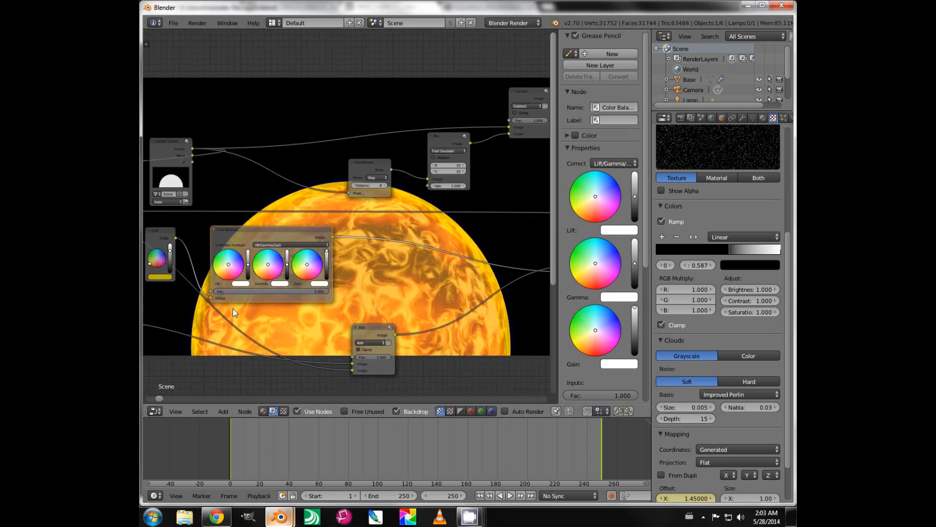
pyautogui.moveTo(241, 314); pyautogui.dragTo(315, 317, button='middle')
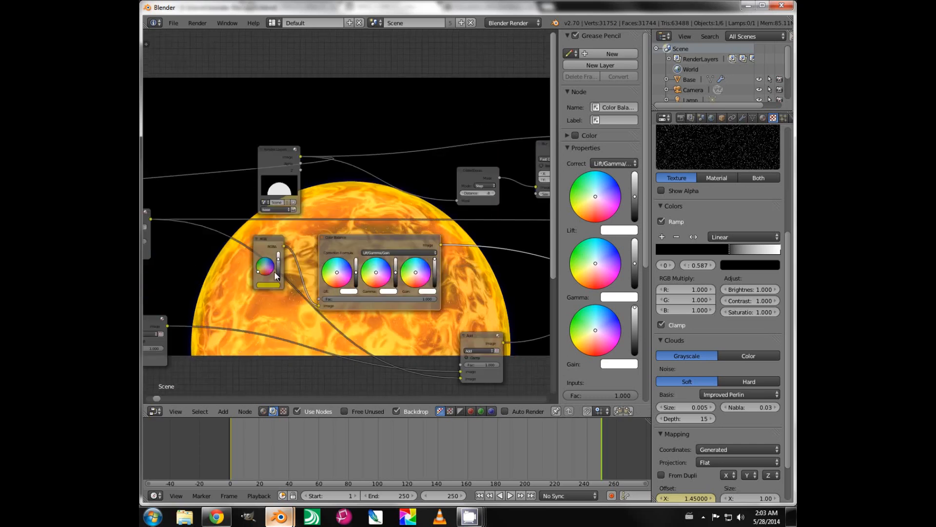
pyautogui.moveTo(276, 261); pyautogui.dragTo(277, 254)
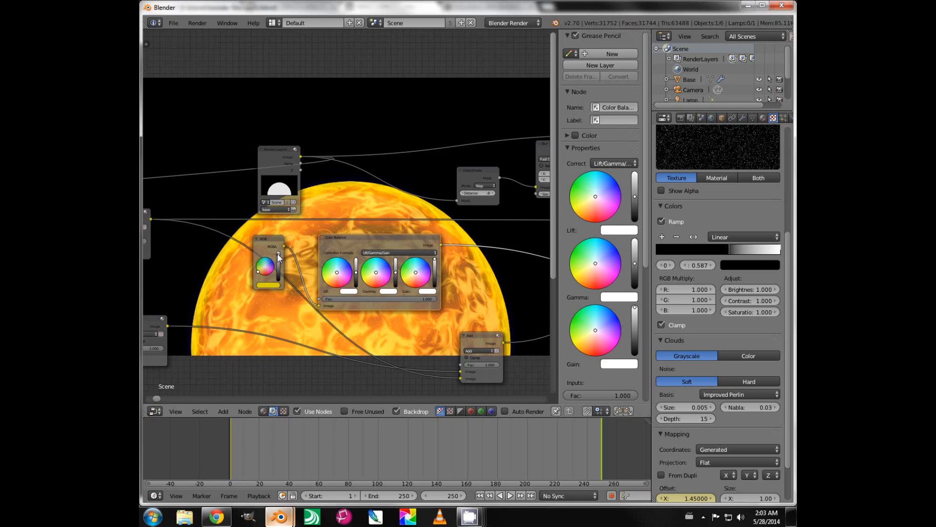
pyautogui.moveTo(277, 254); pyautogui.dragTo(277, 255)
pyautogui.moveTo(436, 264); pyautogui.dragTo(435, 266)
pyautogui.moveTo(396, 273); pyautogui.dragTo(358, 280)
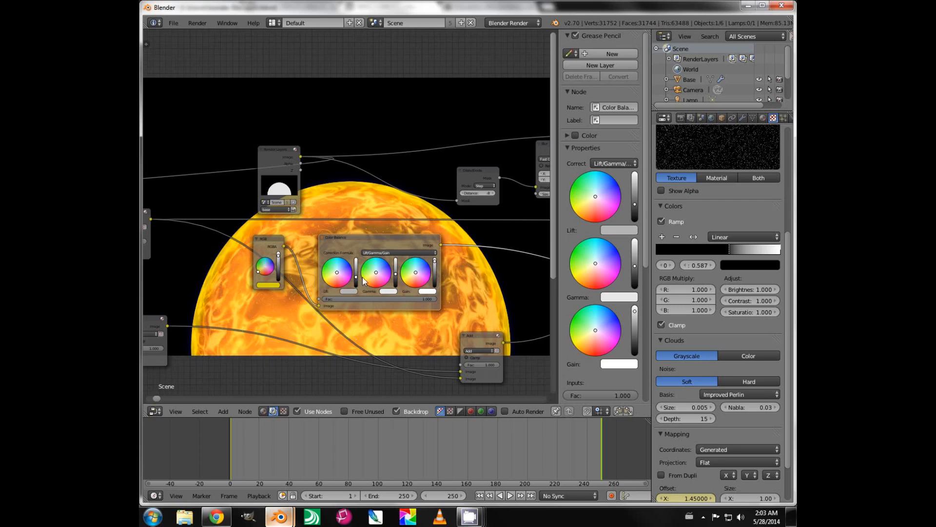
# Step: Insert a Glare node on the Burn node's output and set its type to Fog Glow
pyautogui.moveTo(502, 280); pyautogui.dragTo(299, 269, button='middle')
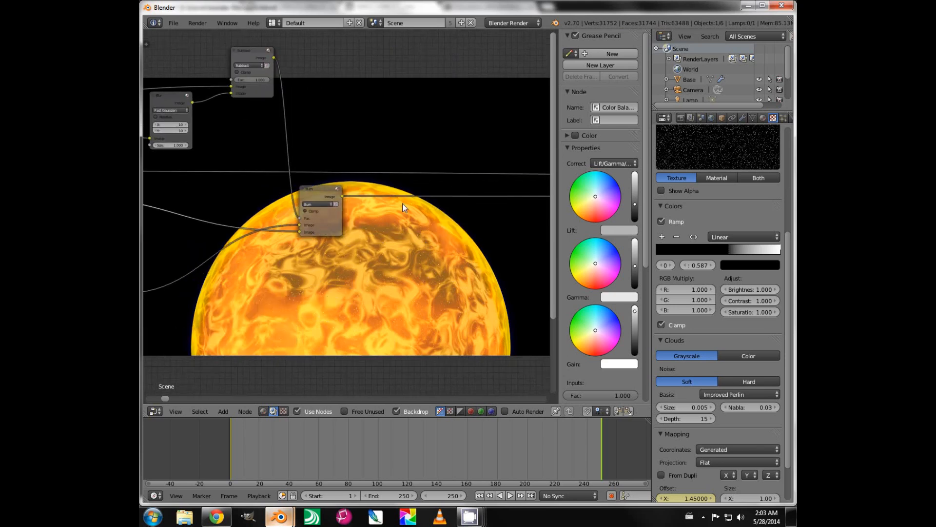
pyautogui.hotkey('shift', 'a')
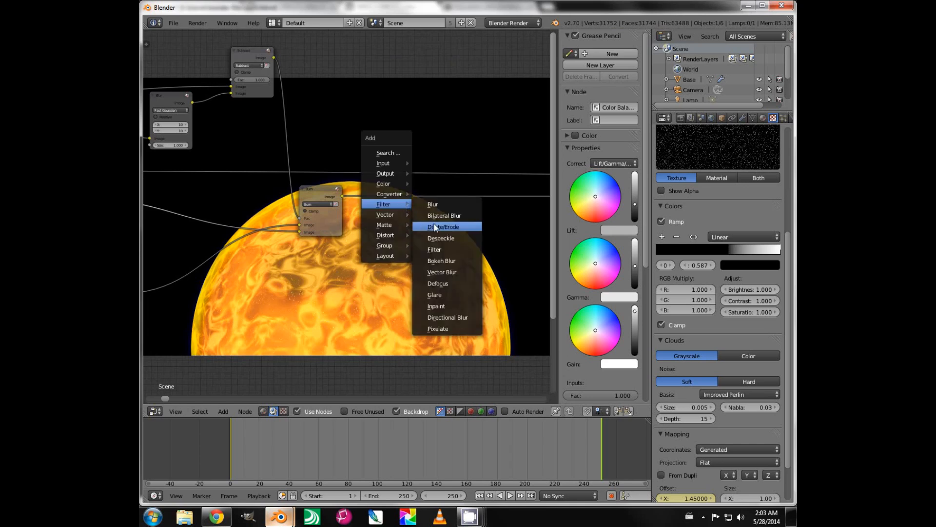
pyautogui.click(437, 294)
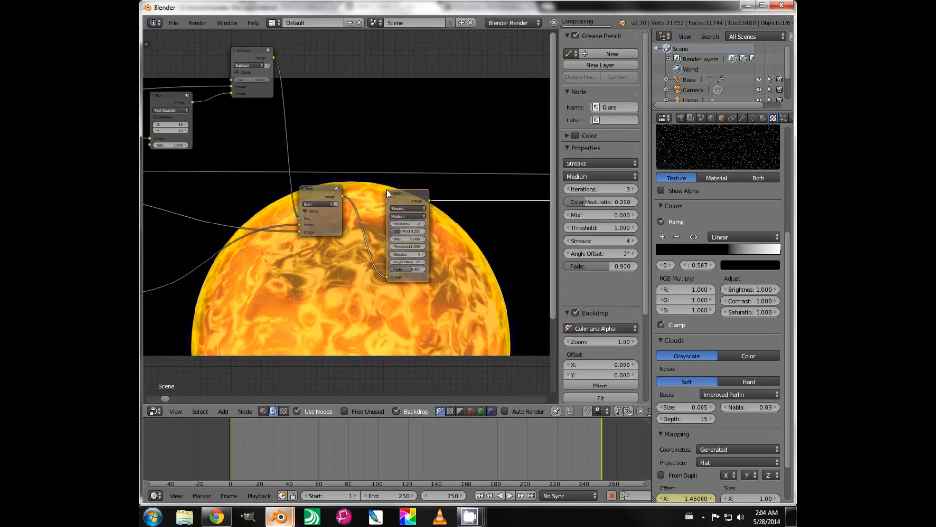
pyautogui.click(387, 189)
pyautogui.click(400, 208)
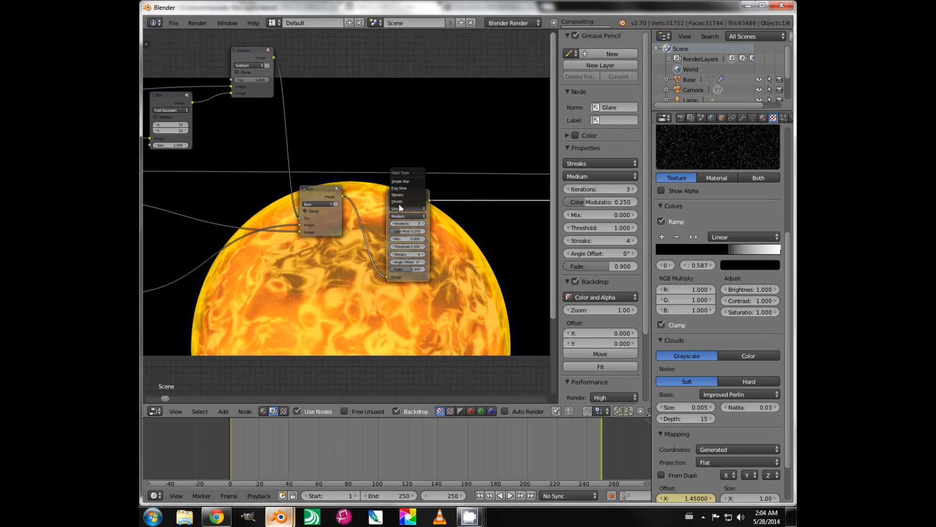
pyautogui.click(399, 188)
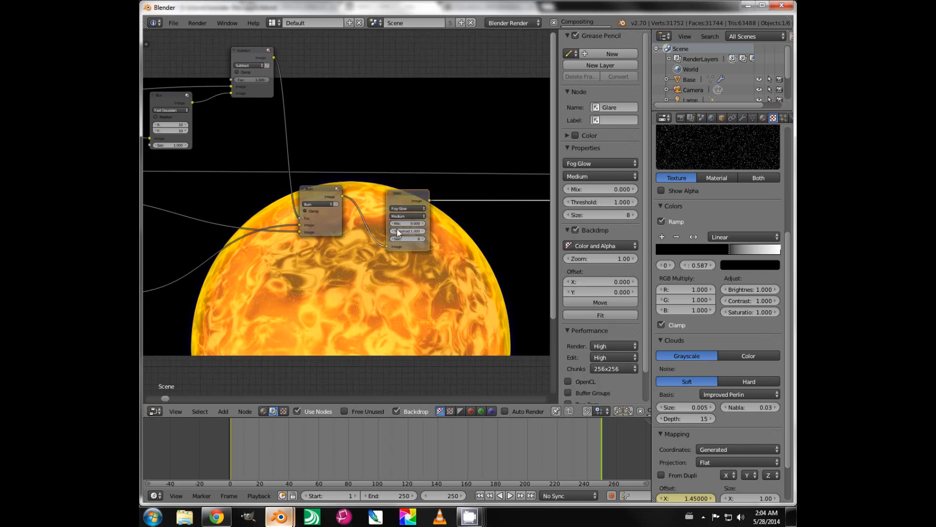
# Step: Set the Fog Glow glare's threshold to 0.400 and its size to 9
pyautogui.moveTo(398, 230); pyautogui.dragTo(392, 230)
pyautogui.click(392, 233)
pyautogui.click(392, 233)
pyautogui.moveTo(412, 232); pyautogui.dragTo(401, 232)
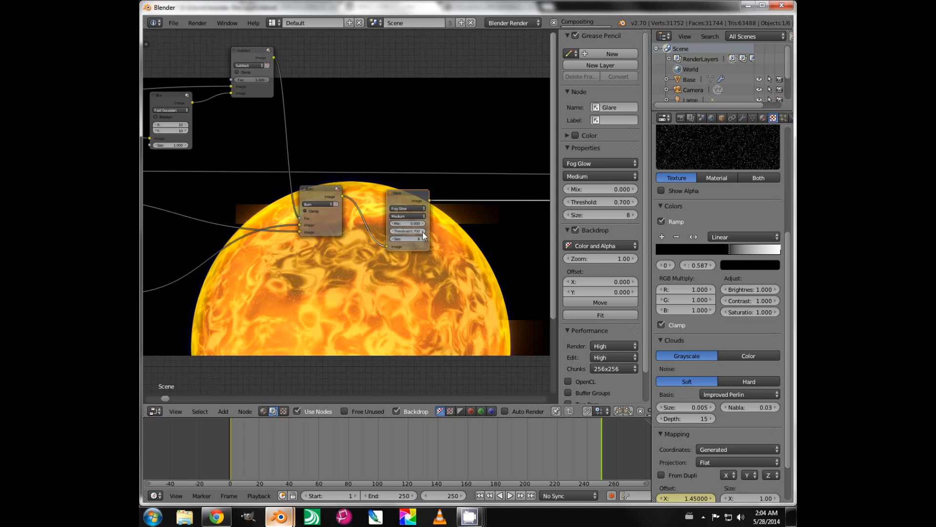
pyautogui.click(423, 231)
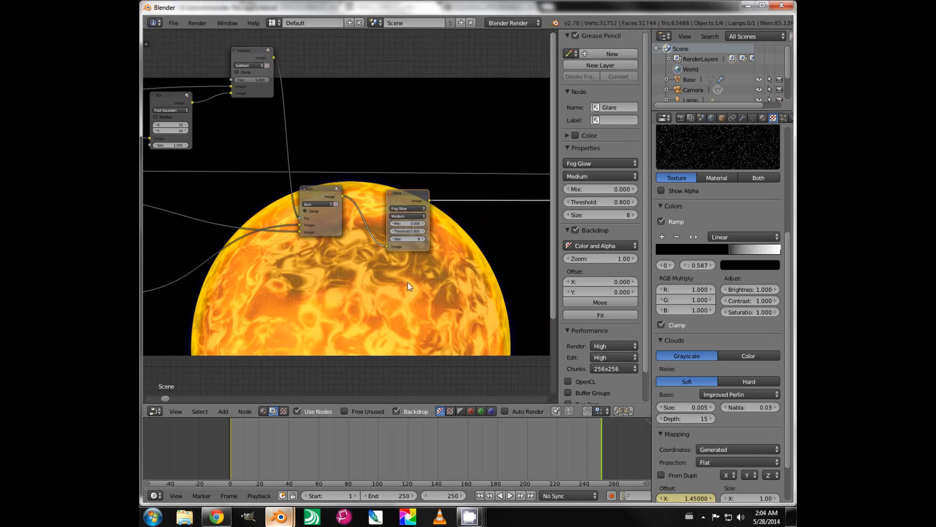
pyautogui.click(393, 232)
pyautogui.click(393, 233)
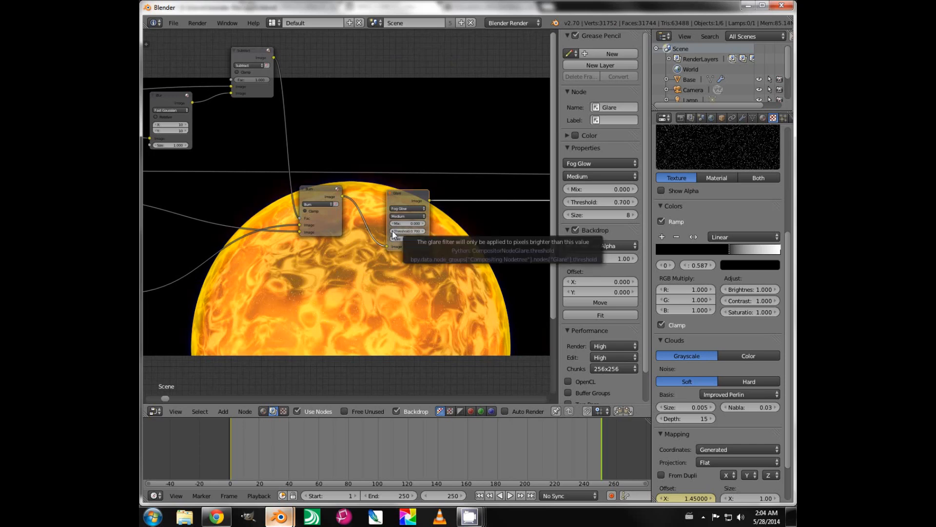
pyautogui.click(393, 233)
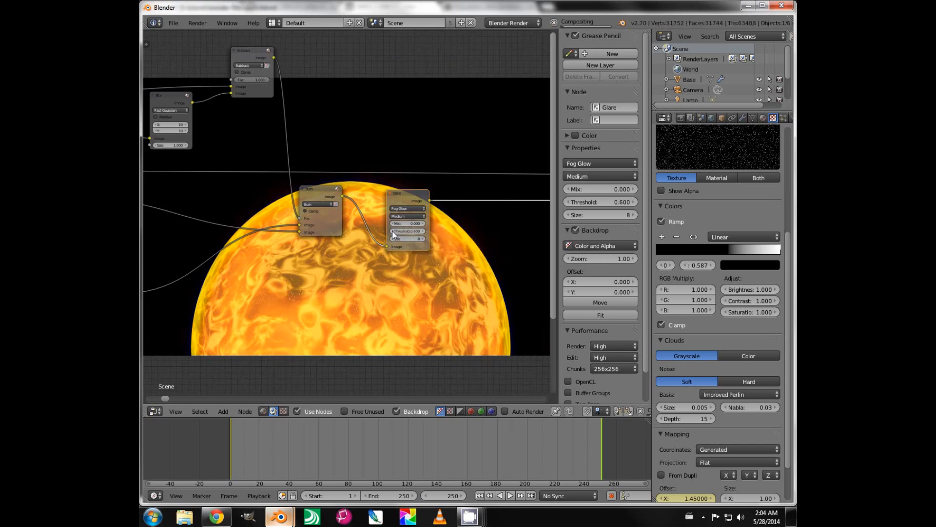
pyautogui.click(393, 233)
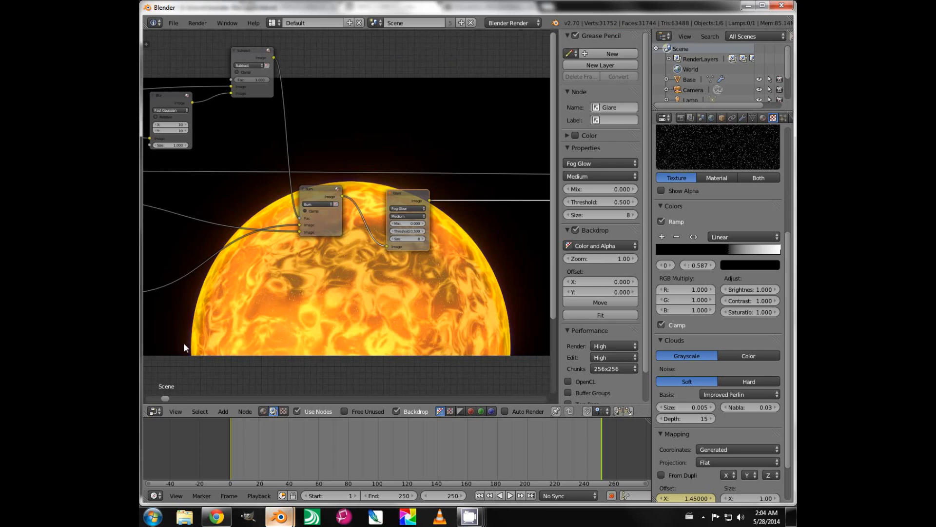
pyautogui.click(393, 232)
pyautogui.click(423, 239)
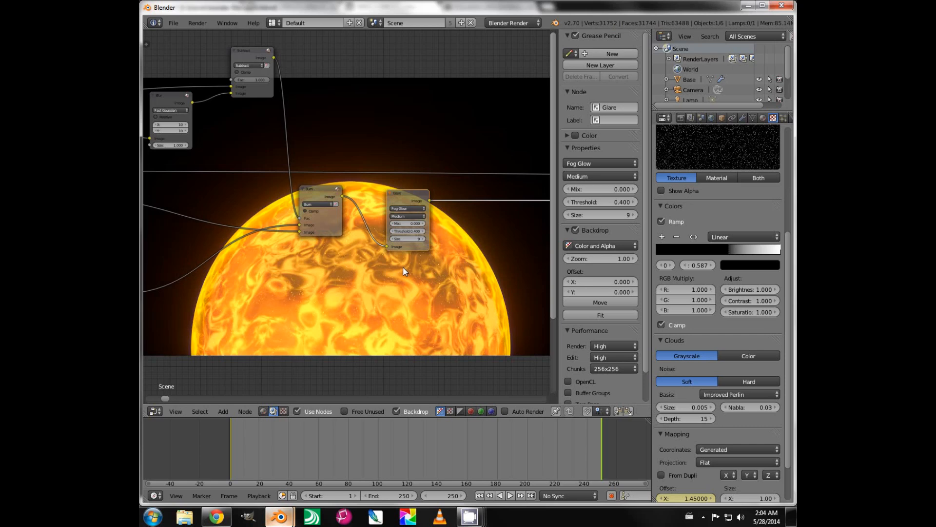
# Step: Duplicate the Glare node and insert the copy directly after the original
pyautogui.scroll(1, 403, 267)
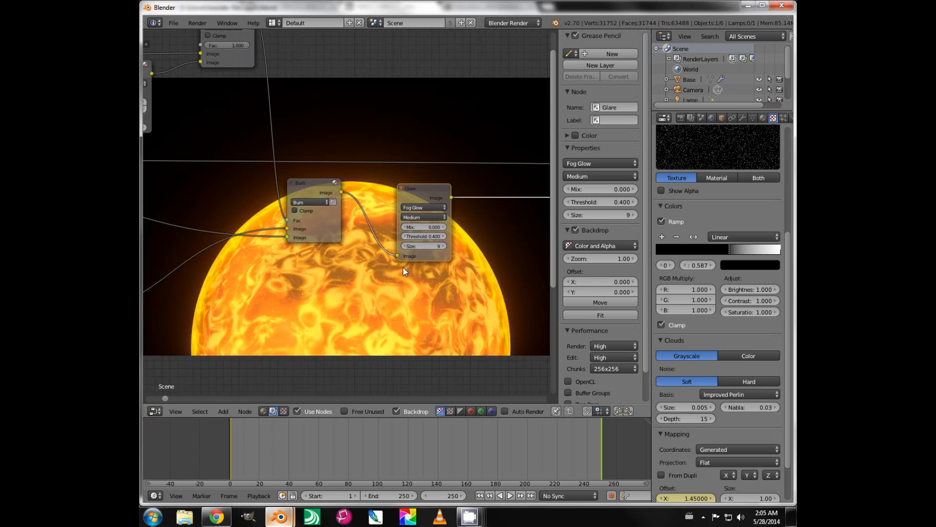
pyautogui.moveTo(465, 268)
pyautogui.mouseDown(button='middle')
pyautogui.moveTo(358, 252)
pyautogui.moveTo(384, 260)
pyautogui.mouseUp(button='middle')
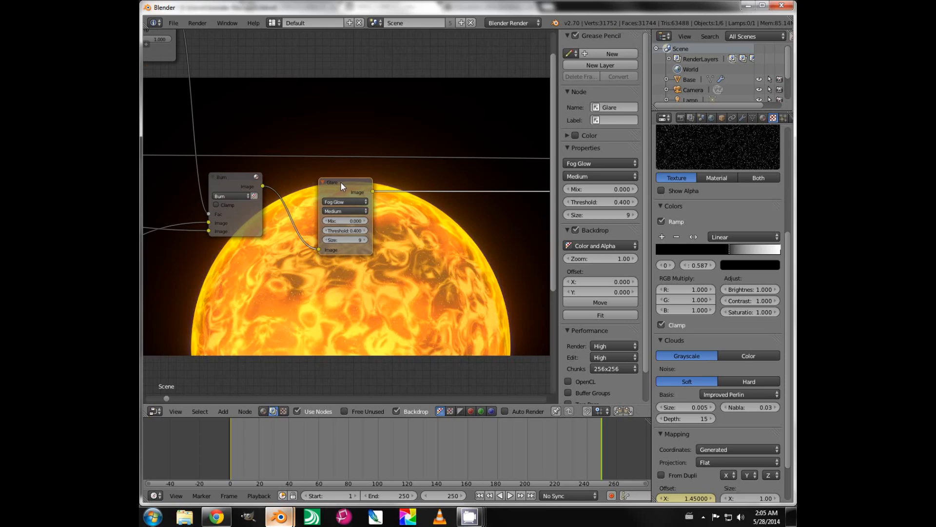
pyautogui.hotkey('shift', 'd')
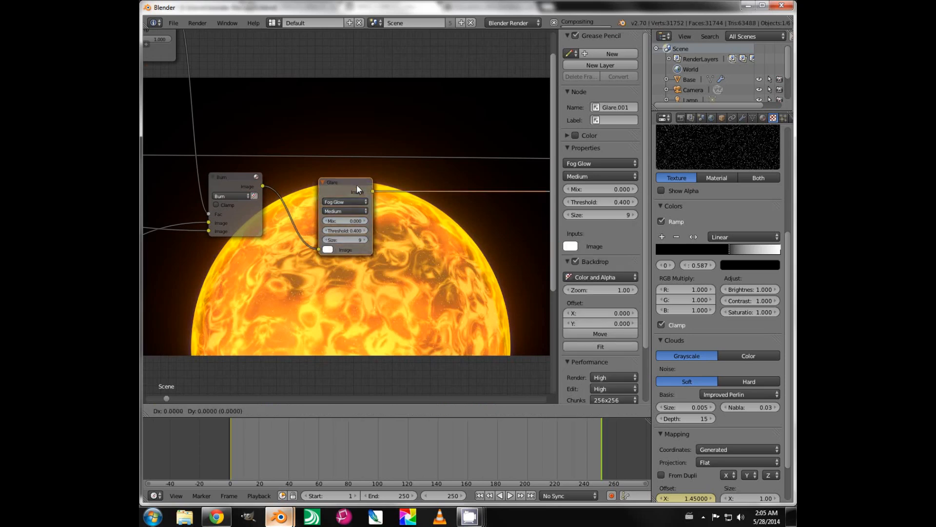
pyautogui.click(425, 179)
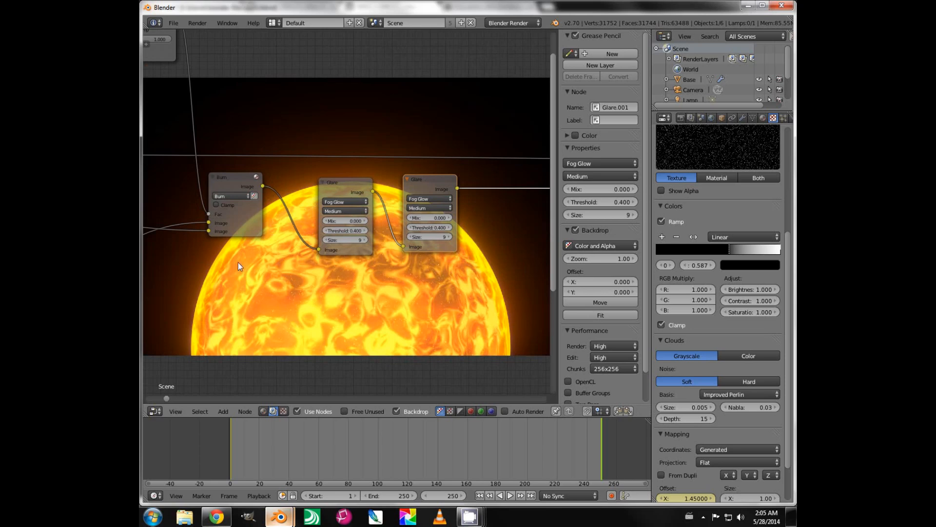
# Step: Move the Composite node up level with the glare nodes and connect the second Glare output to its image input
pyautogui.moveTo(236, 263); pyautogui.dragTo(246, 235, button='middle')
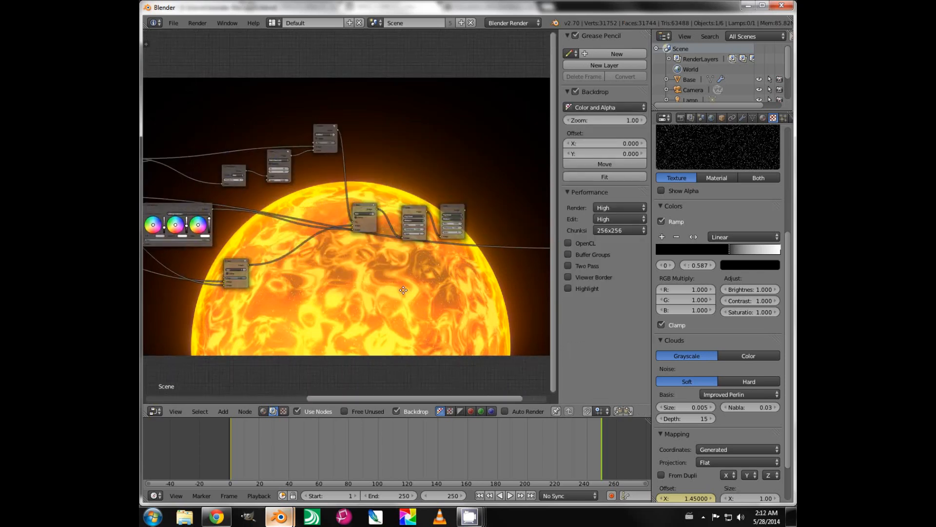
pyautogui.moveTo(521, 283); pyautogui.dragTo(343, 294, button='middle')
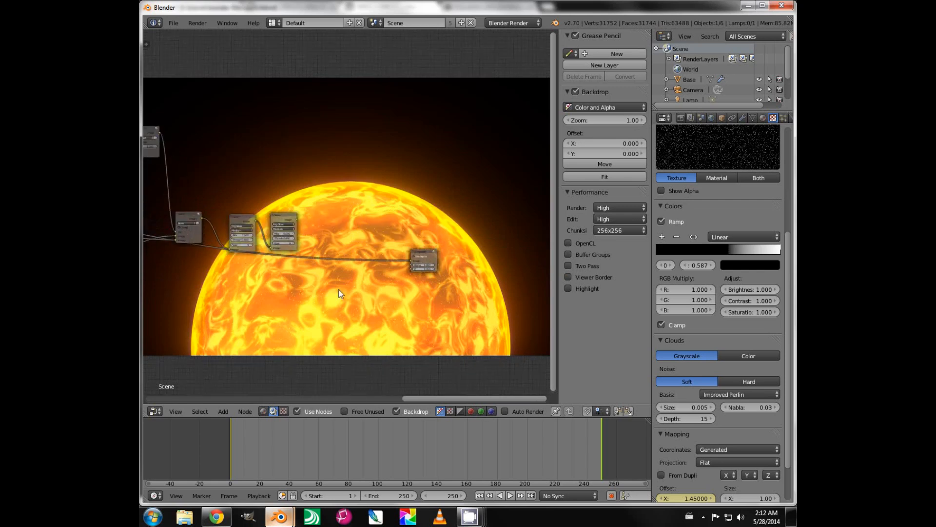
pyautogui.scroll(3, 343, 293)
pyautogui.scroll(1, 371, 315)
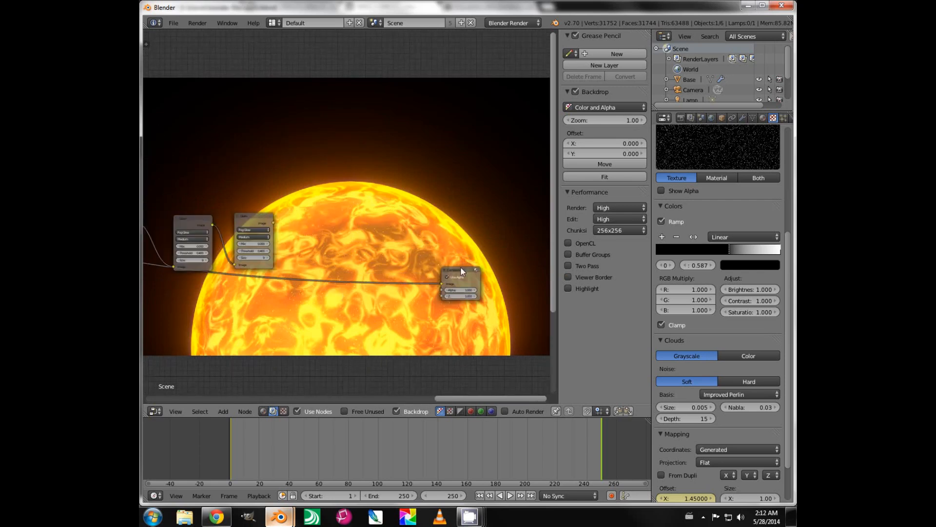
pyautogui.moveTo(460, 267); pyautogui.dragTo(441, 216)
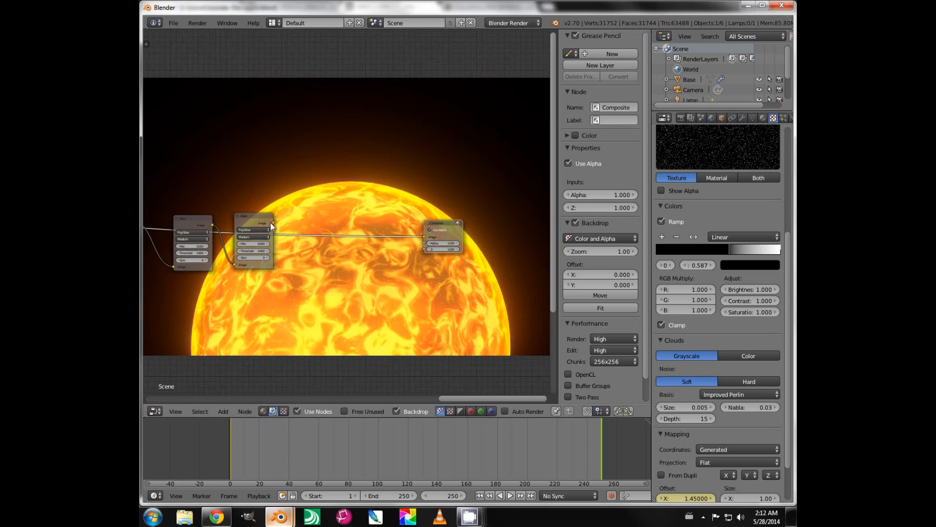
pyautogui.moveTo(273, 225); pyautogui.dragTo(425, 238)
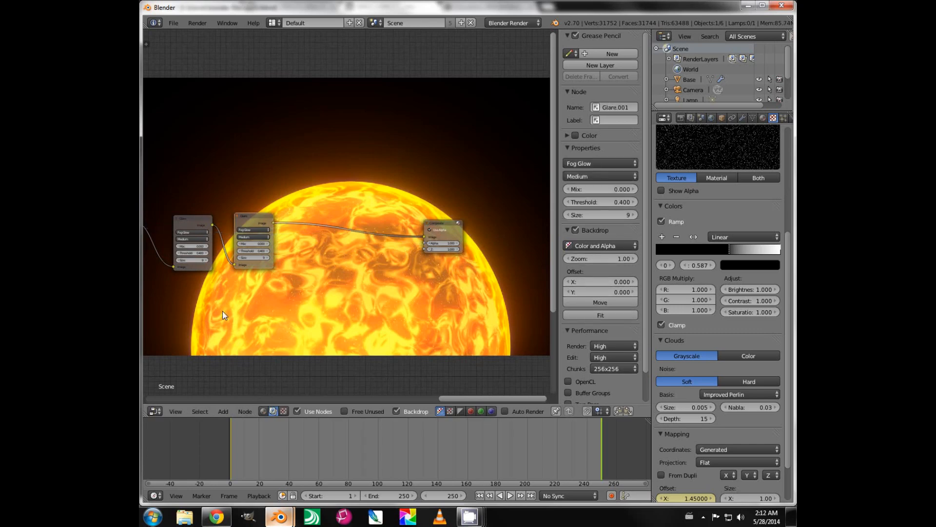
# Step: Set the PNG output compression to 40% in the render settings
pyautogui.moveTo(233, 311)
pyautogui.mouseDown(button='middle')
pyautogui.moveTo(379, 291)
pyautogui.moveTo(387, 335)
pyautogui.mouseUp(button='middle')
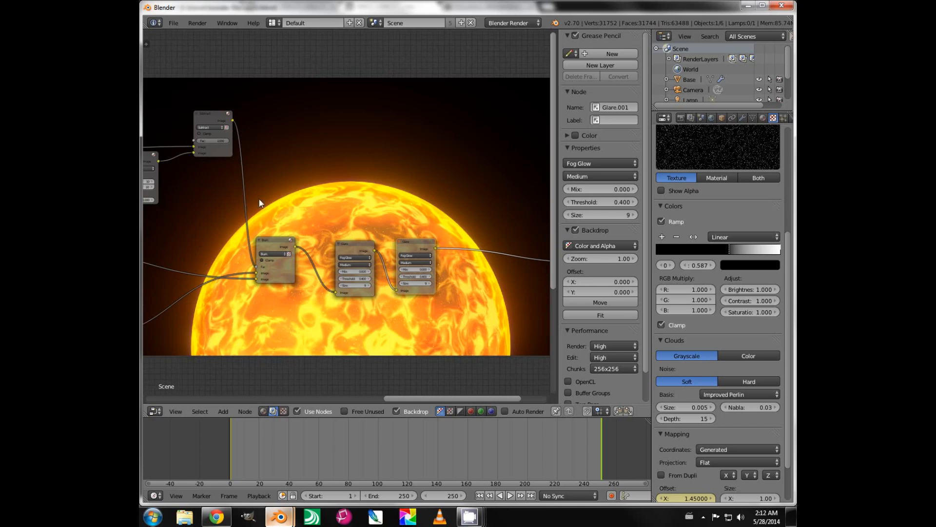
pyautogui.moveTo(199, 335); pyautogui.dragTo(265, 334, button='middle')
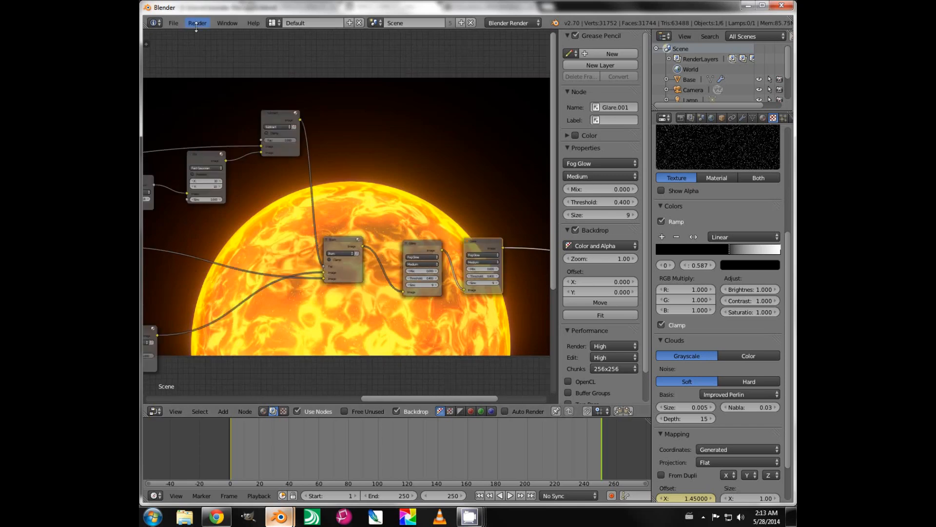
pyautogui.click(196, 25)
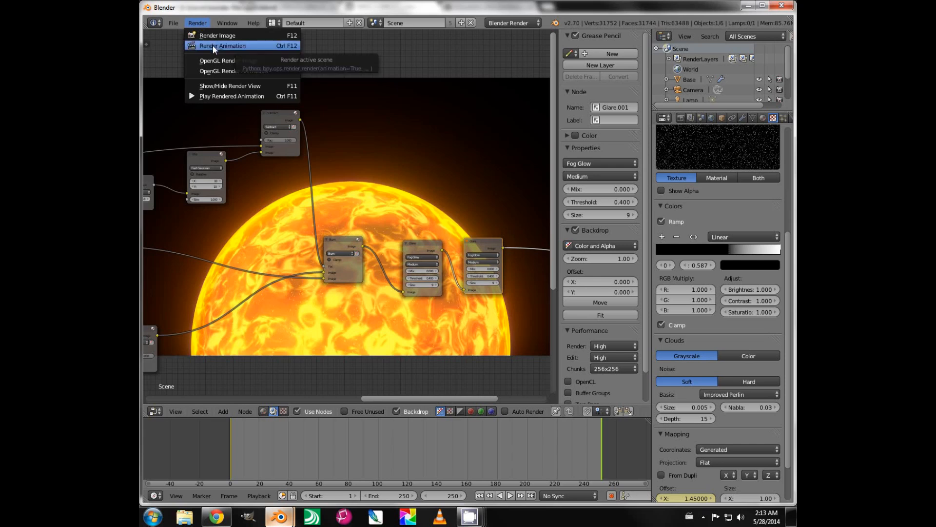
pyautogui.click(681, 118)
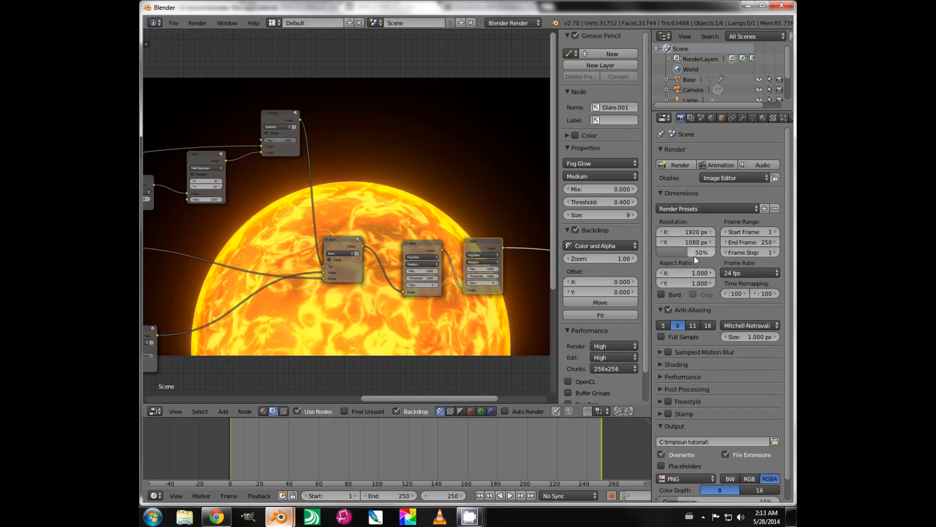
pyautogui.scroll(-1, 683, 370)
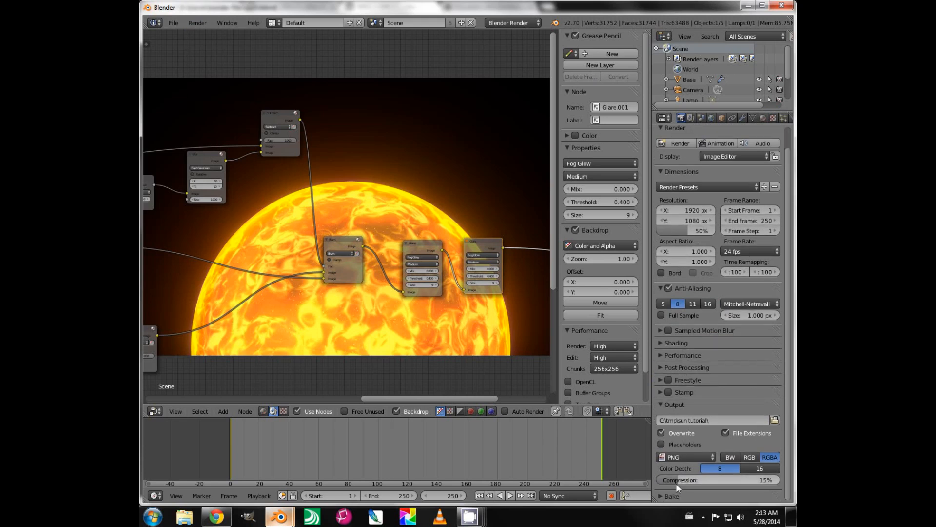
pyautogui.moveTo(676, 484); pyautogui.dragTo(696, 485)
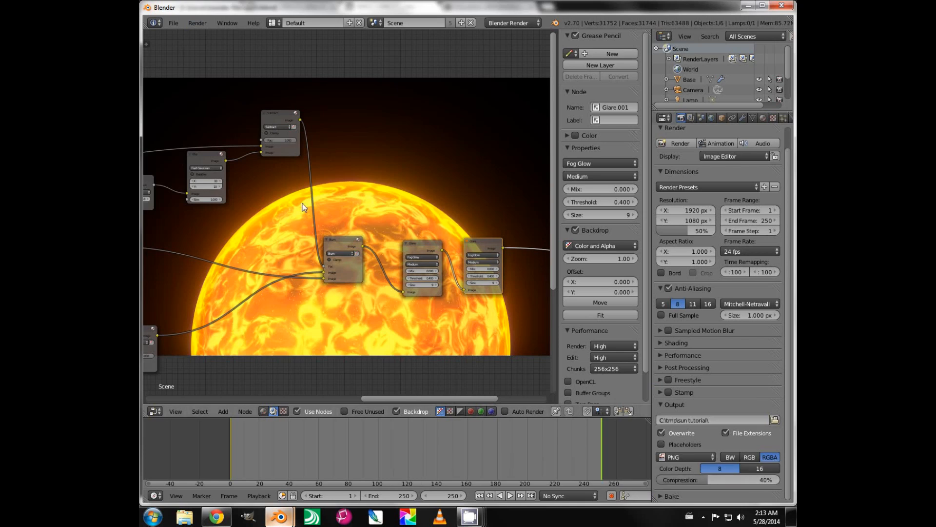
# Step: Render the full animation and switch the render result area back to the Node Editor
pyautogui.click(199, 23)
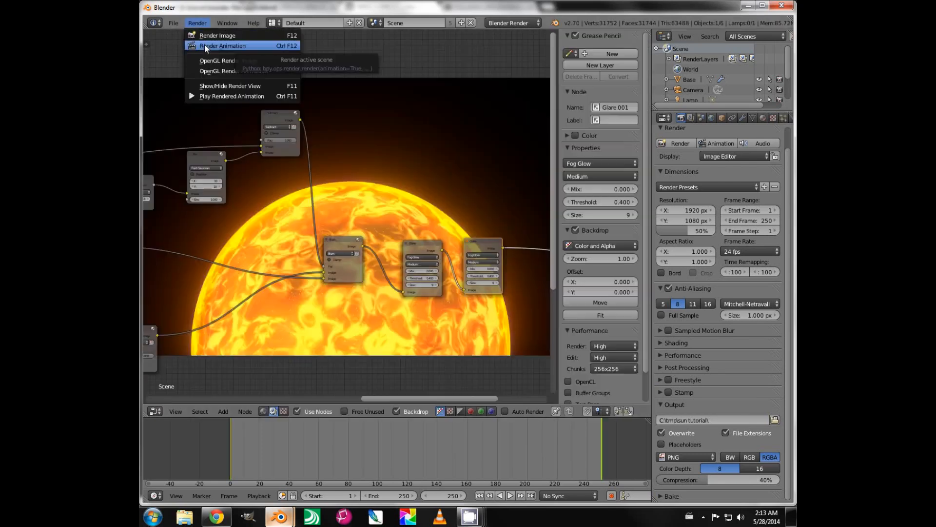
pyautogui.click(204, 45)
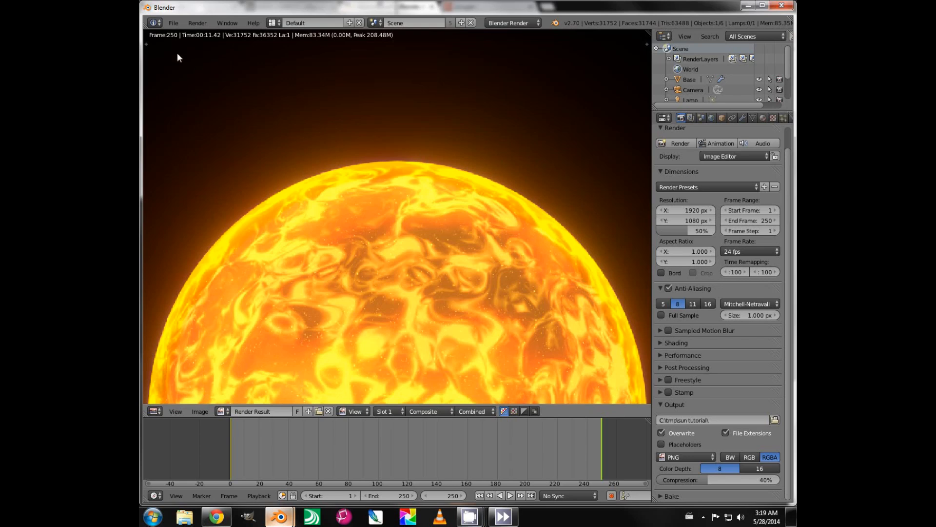
pyautogui.click(153, 411)
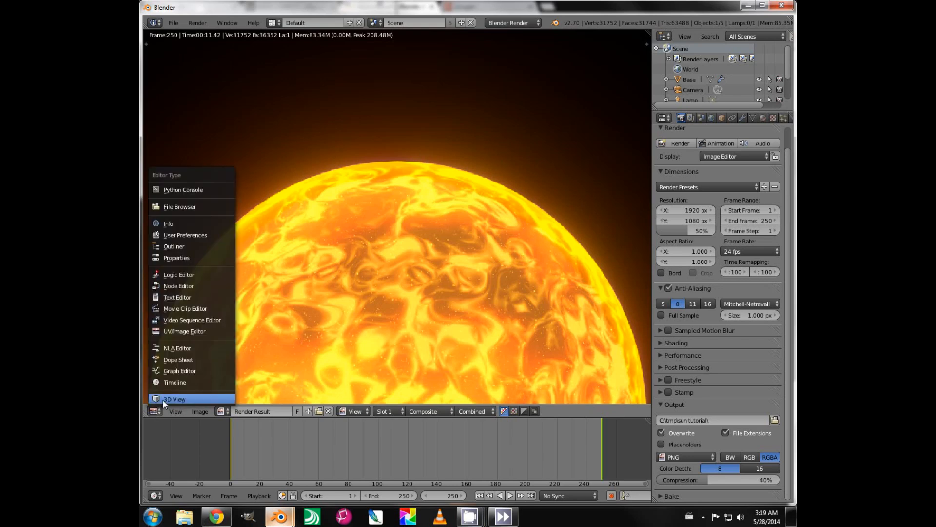
pyautogui.click(172, 285)
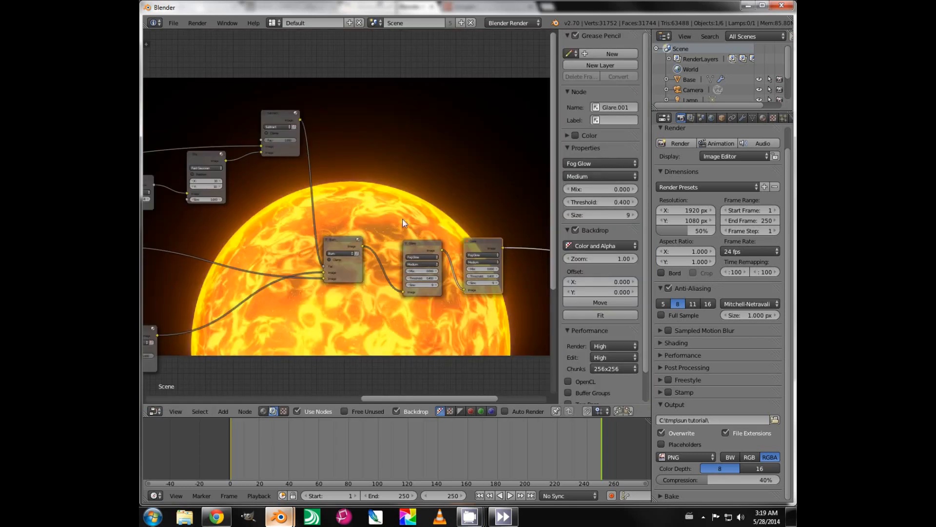
pyautogui.scroll(-2, 402, 219)
pyautogui.scroll(1, 344, 250)
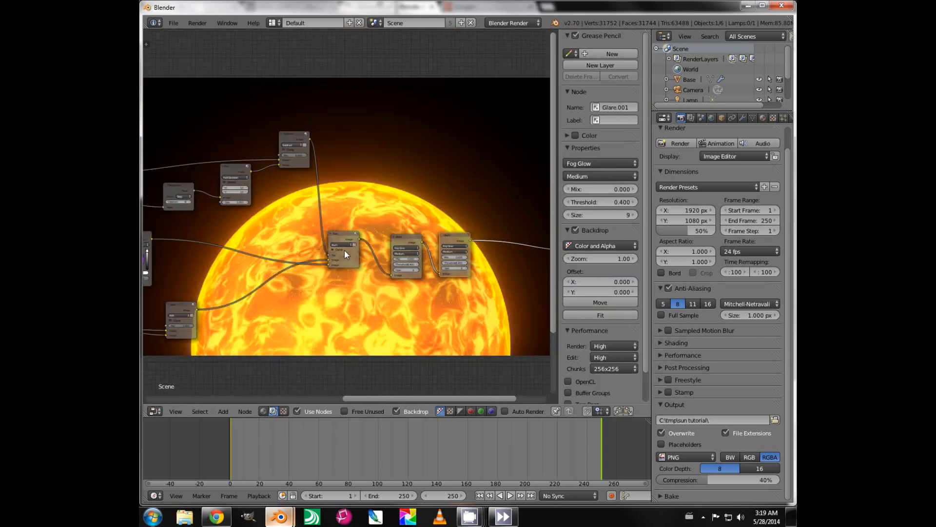
pyautogui.scroll(1, 344, 250)
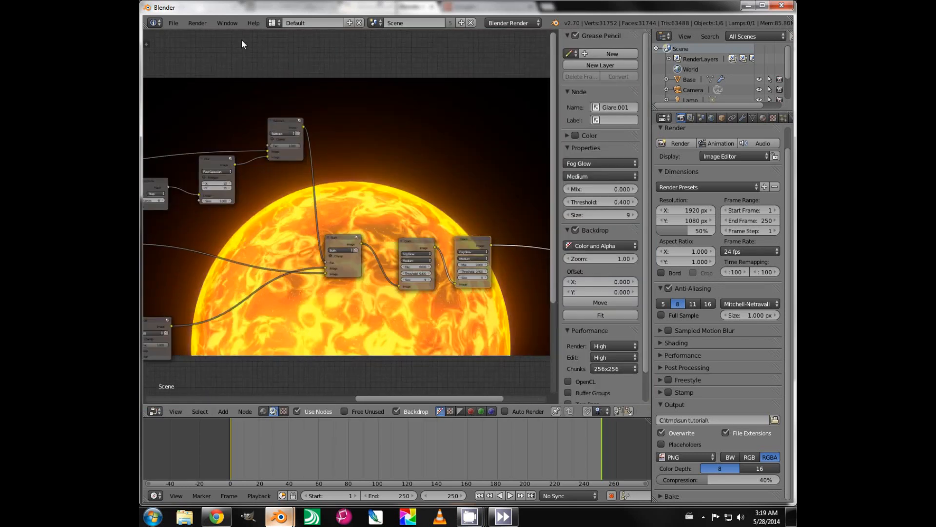
# Step: Play back the rendered animation in its own window and close the player
pyautogui.click(202, 24)
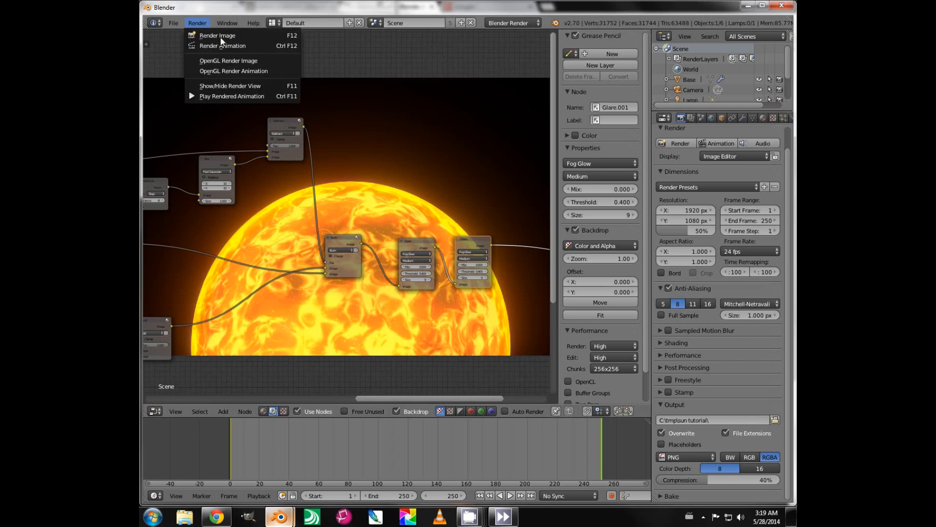
pyautogui.click(231, 97)
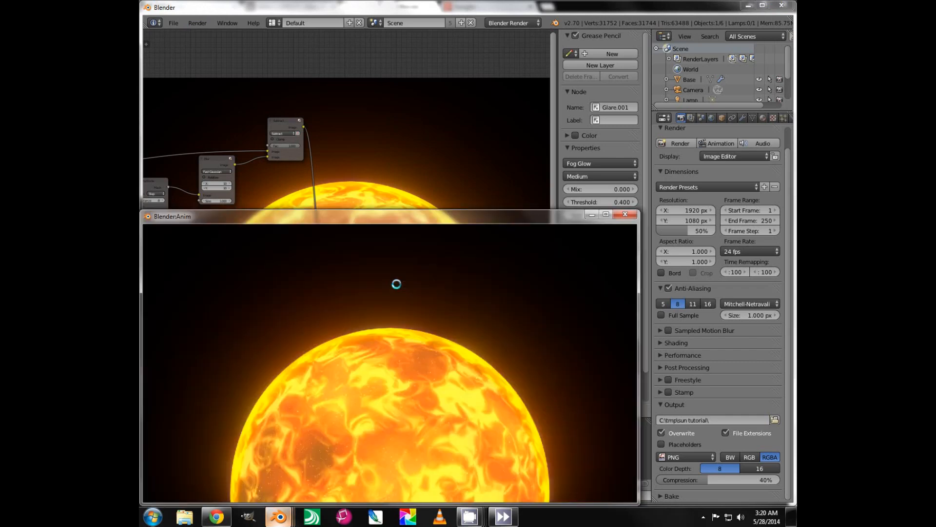
pyautogui.moveTo(406, 222); pyautogui.dragTo(467, 103)
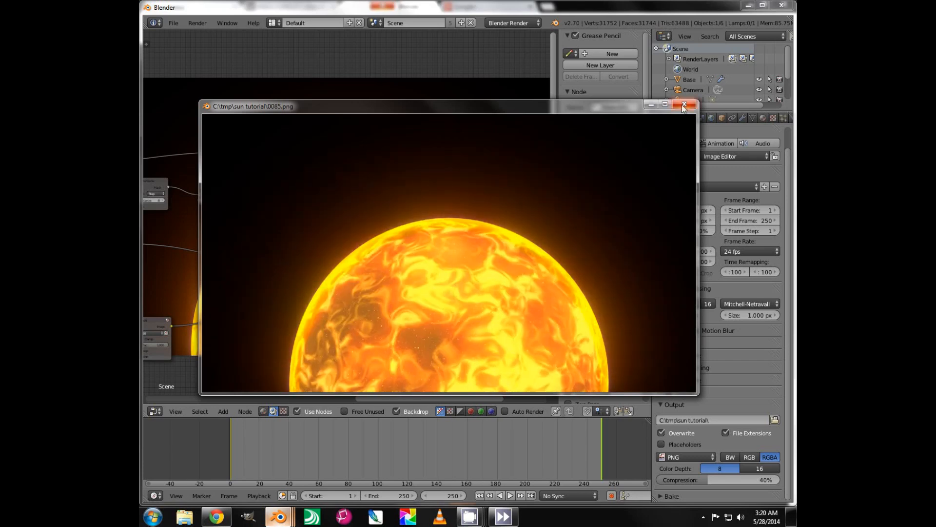
pyautogui.press('Escape')
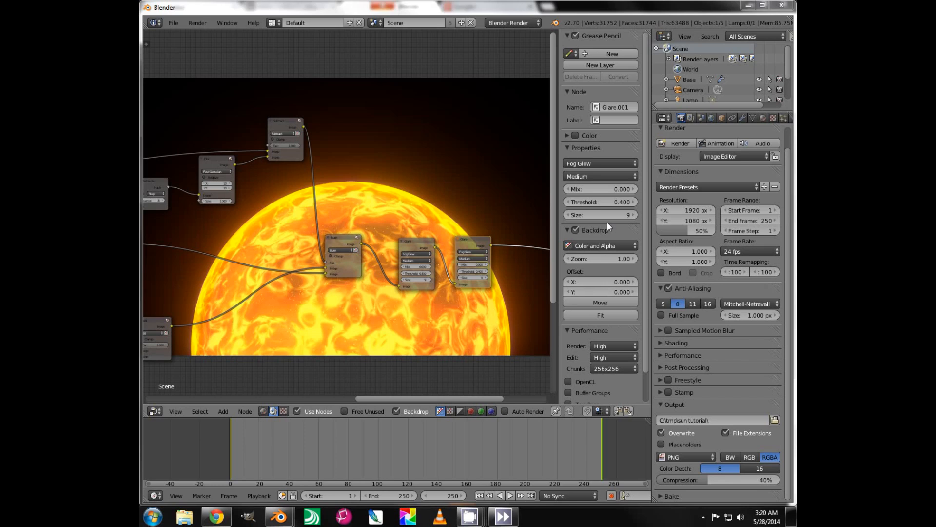
# Step: Switch the Node Editor area to the 3D View, select the surface sphere and show its texture settings
pyautogui.click(154, 411)
pyautogui.click(160, 399)
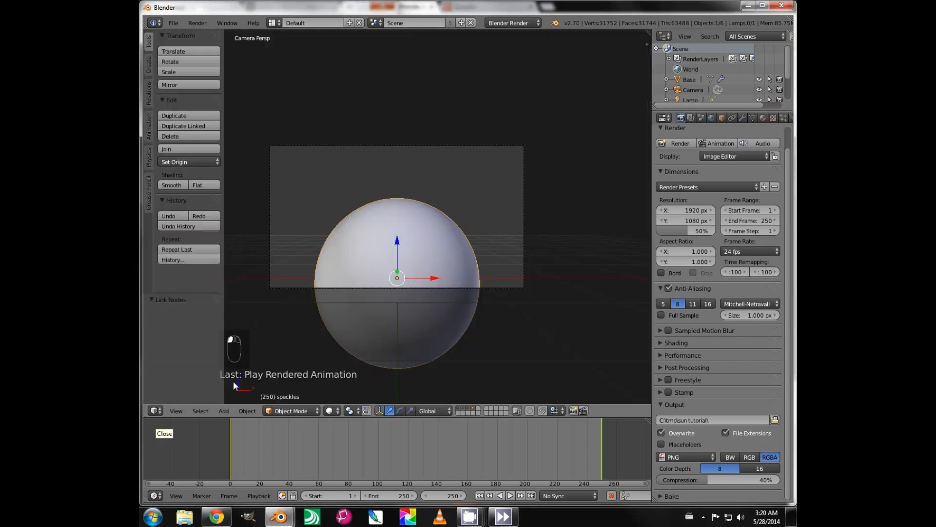
pyautogui.rightClick(445, 258)
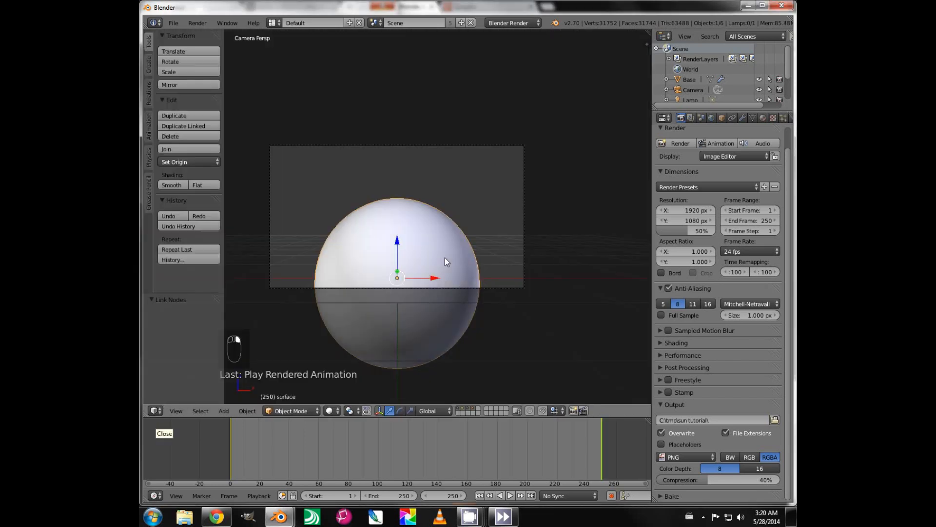
pyautogui.click(762, 118)
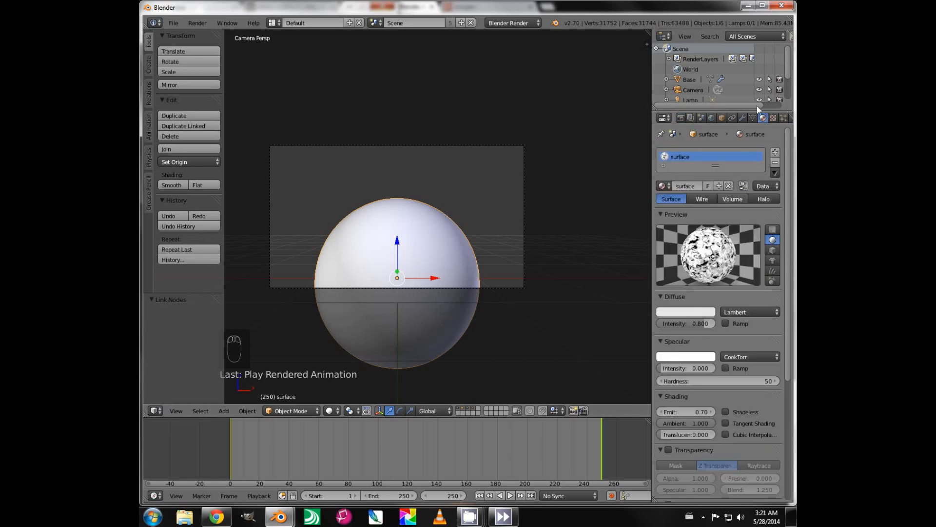
pyautogui.click(773, 118)
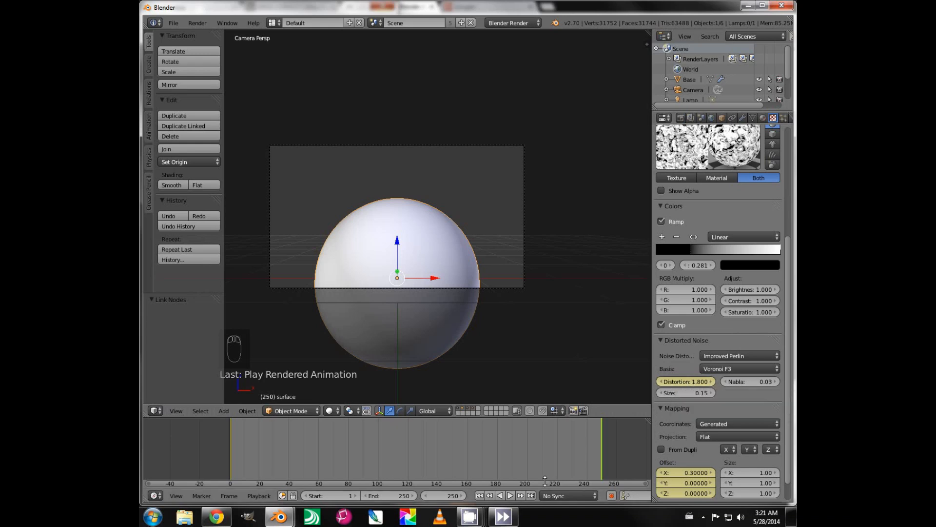
# Step: Set the surface texture's noise distortion to 2.3 at frame 250 and insert a keyframe for it
pyautogui.click(481, 496)
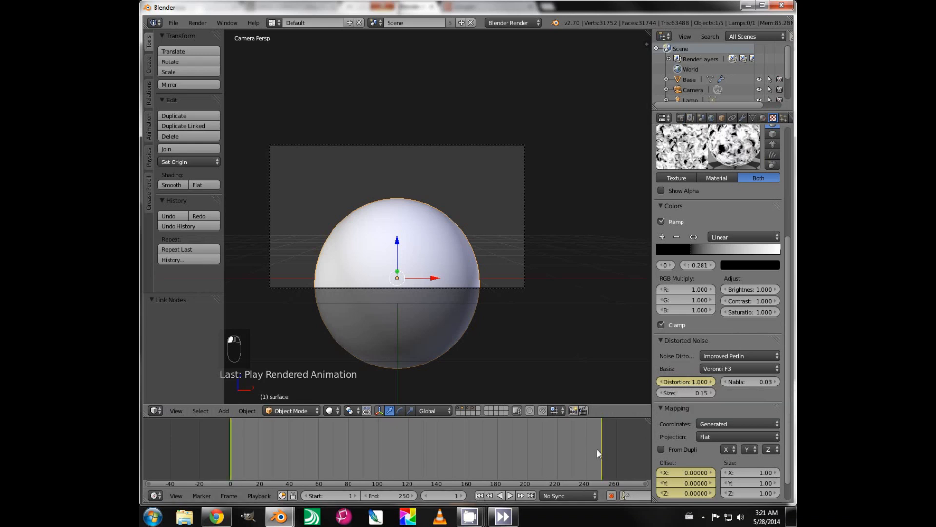
pyautogui.click(530, 495)
pyautogui.click(690, 384)
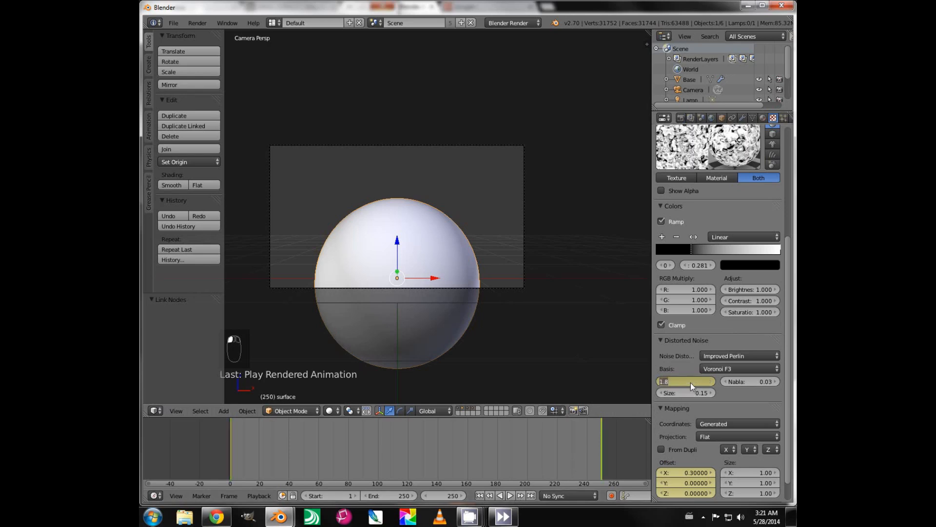
pyautogui.write('2.3')
pyautogui.press('Return')
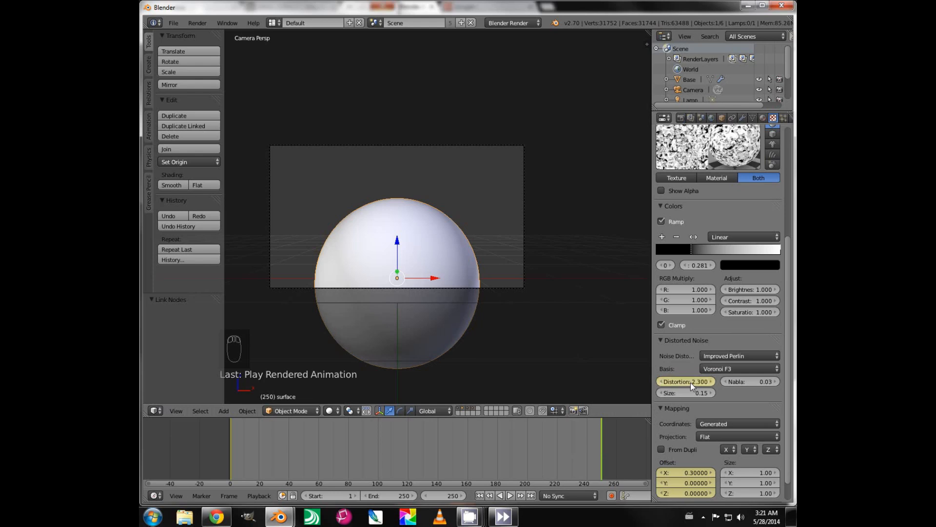
pyautogui.press('i')
# Step: Set the surface texture's X mapping offset to -0.3 at frame 250 and insert a keyframe for it
pyautogui.click(480, 495)
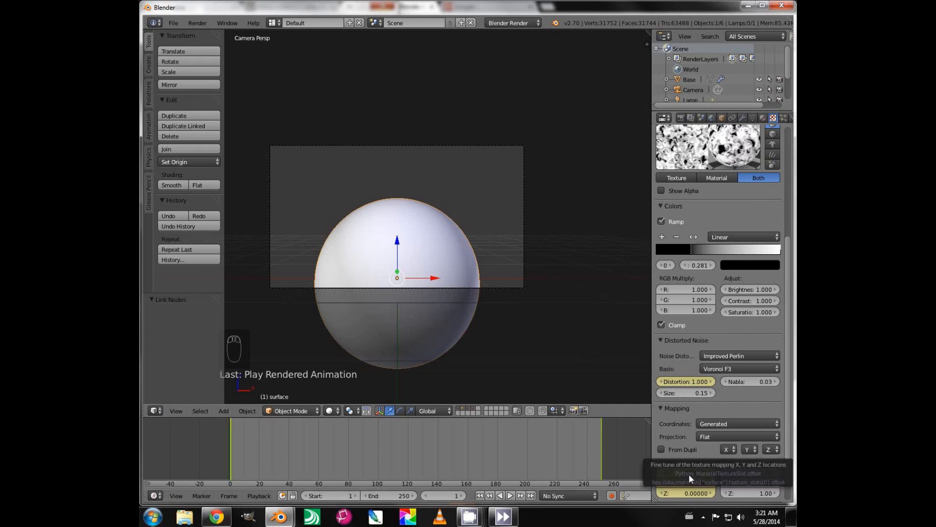
pyautogui.click(532, 495)
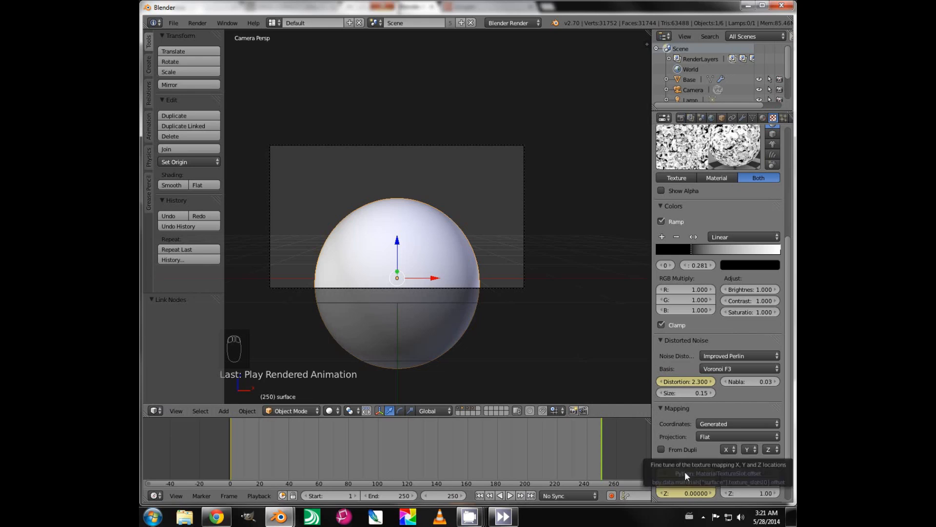
pyautogui.press('-')
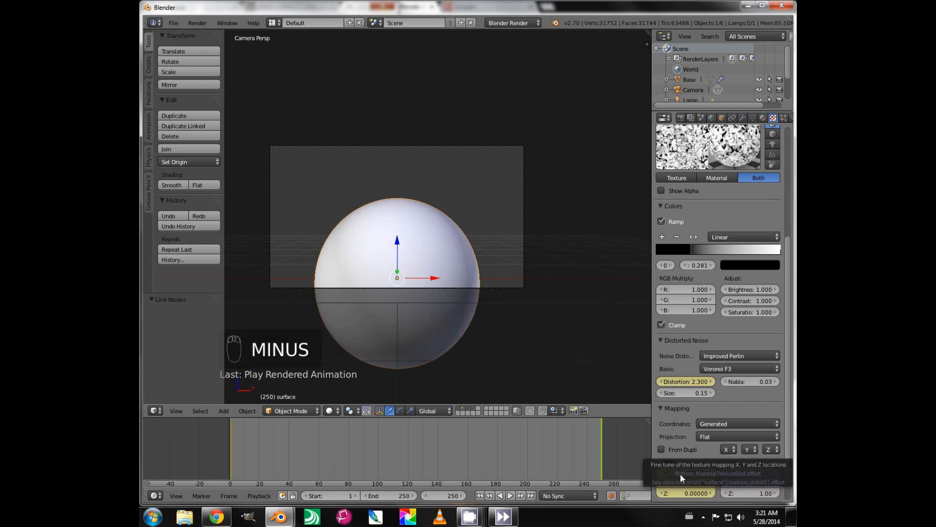
pyautogui.press('i')
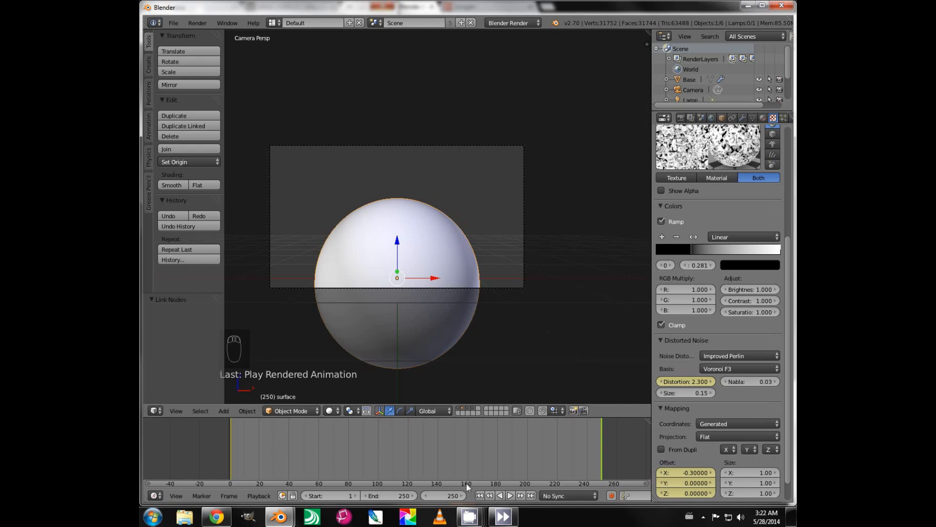
# Step: Play the animation from the first frame to check the texture's distortion and offset changes, and return to frame 1
pyautogui.click(479, 495)
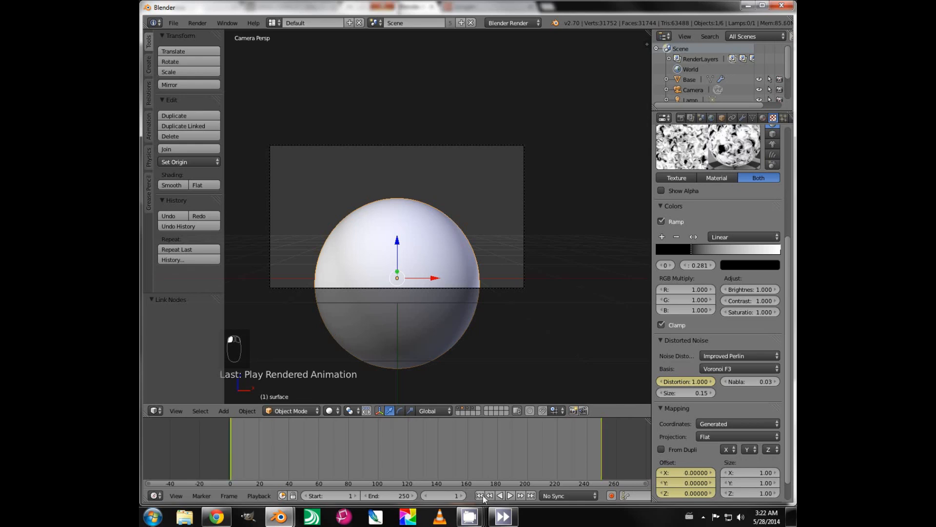
pyautogui.click(510, 496)
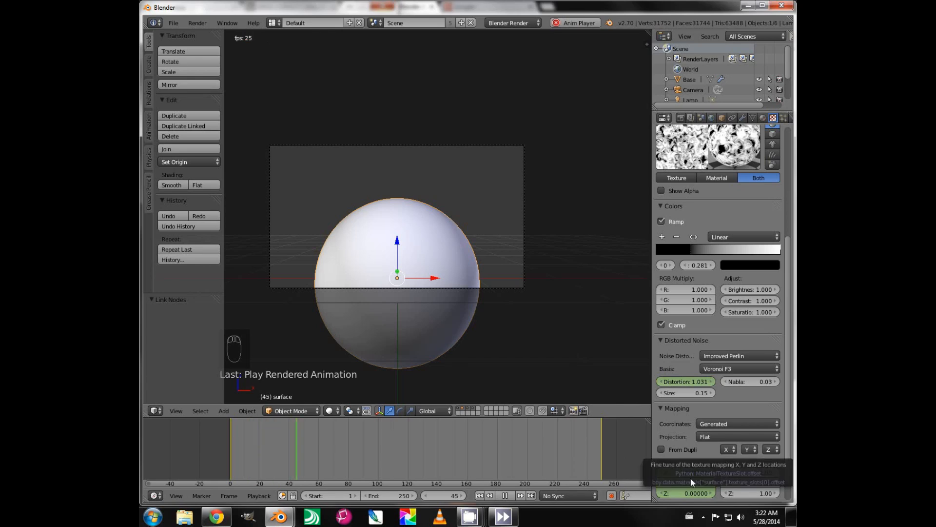
pyautogui.click(507, 496)
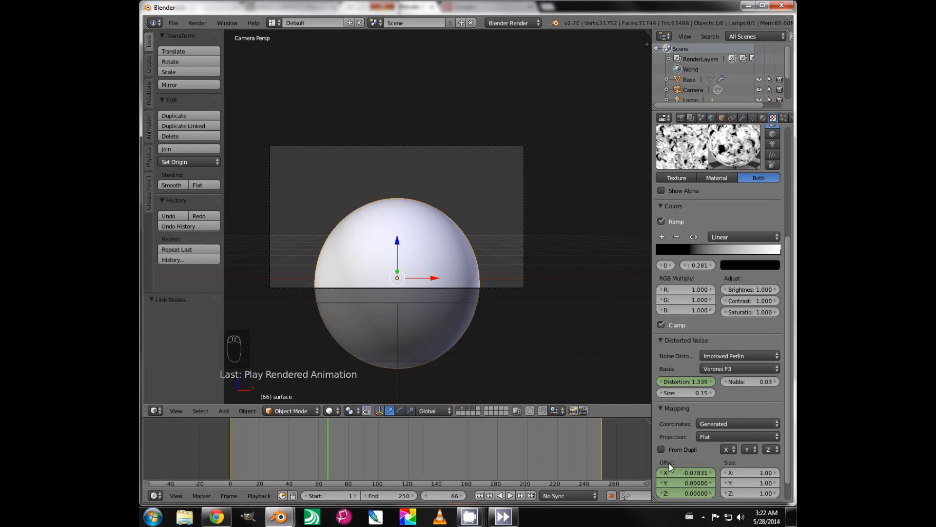
pyautogui.click(480, 496)
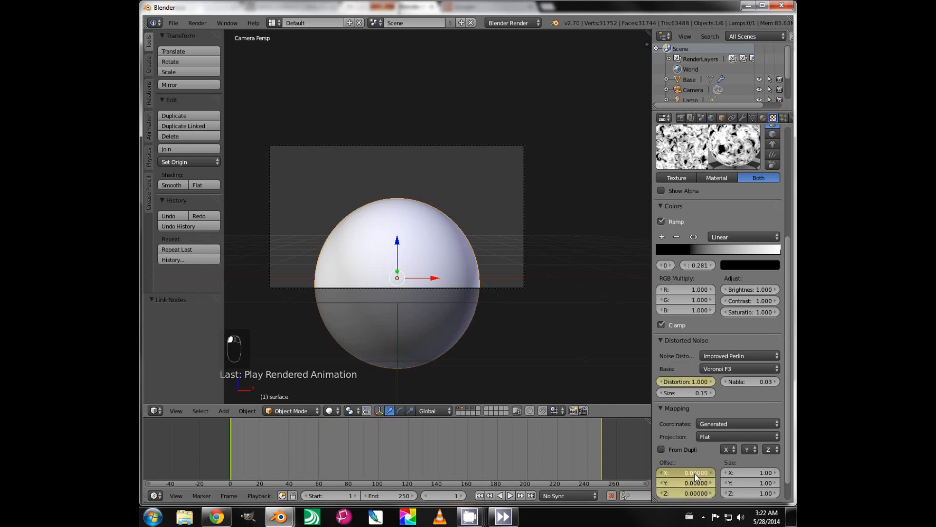
# Step: Try an X offset of 0.2 on the surface texture at frame 1, and discard it by reloading the frame
pyautogui.moveTo(695, 476); pyautogui.dragTo(689, 475)
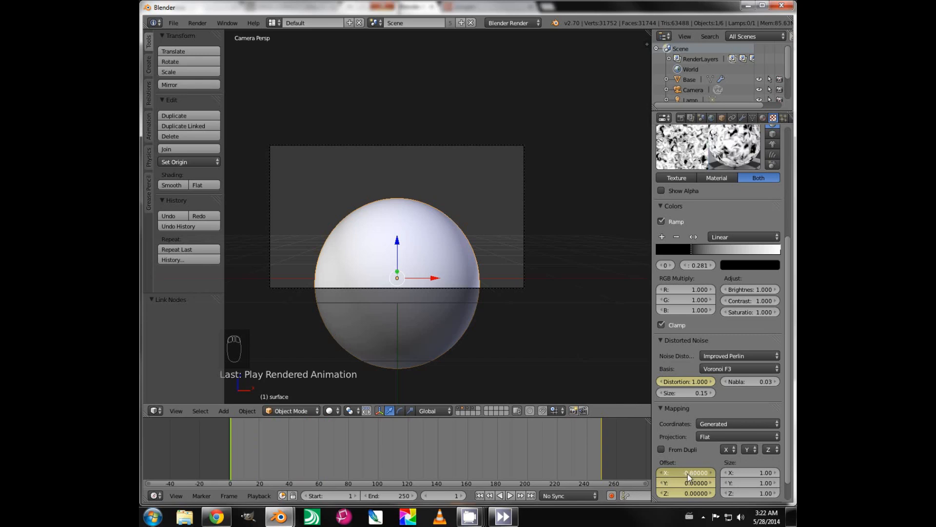
pyautogui.moveTo(688, 473)
pyautogui.mouseDown()
pyautogui.moveTo(679, 475)
pyautogui.moveTo(696, 477)
pyautogui.mouseUp()
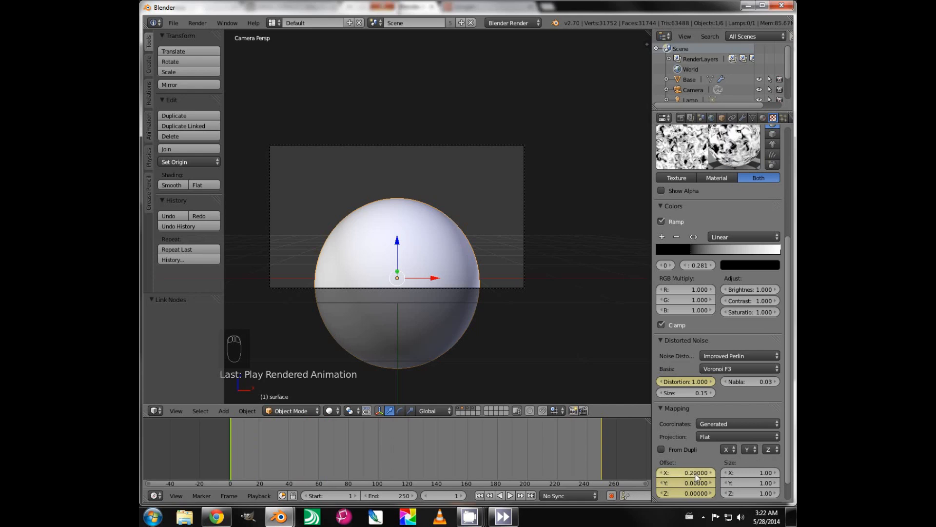
pyautogui.click(479, 495)
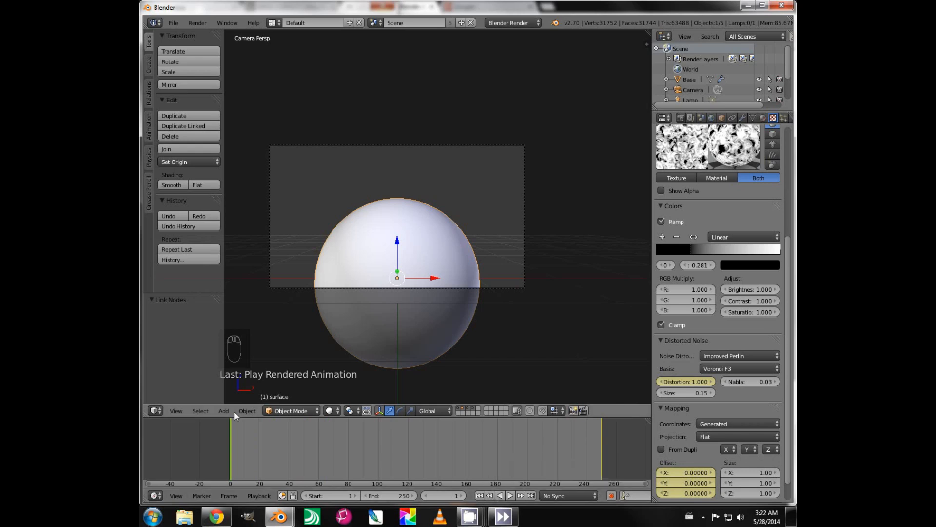
# Step: Display the animation curves of the surface, atmosphere and speckles objects together in the Graph Editor and set their keyframe interpolation to Linear
pyautogui.click(156, 495)
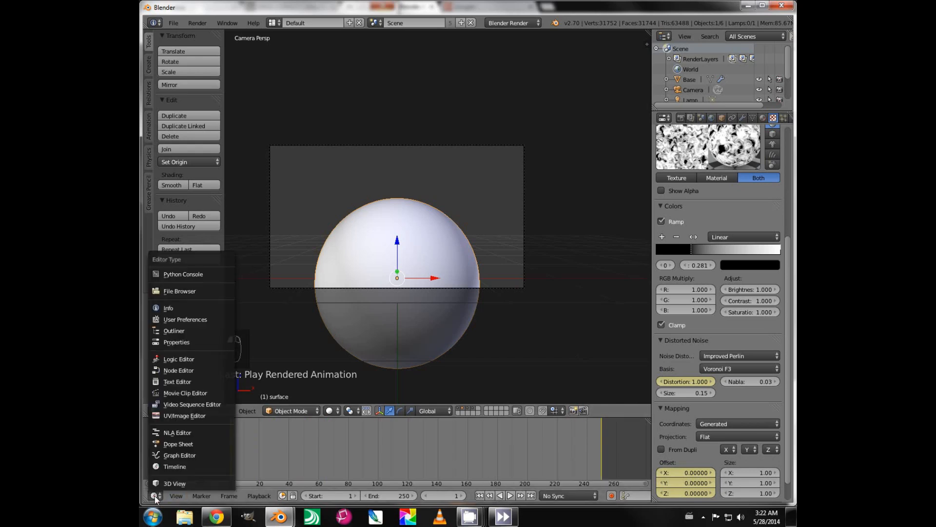
pyautogui.click(159, 457)
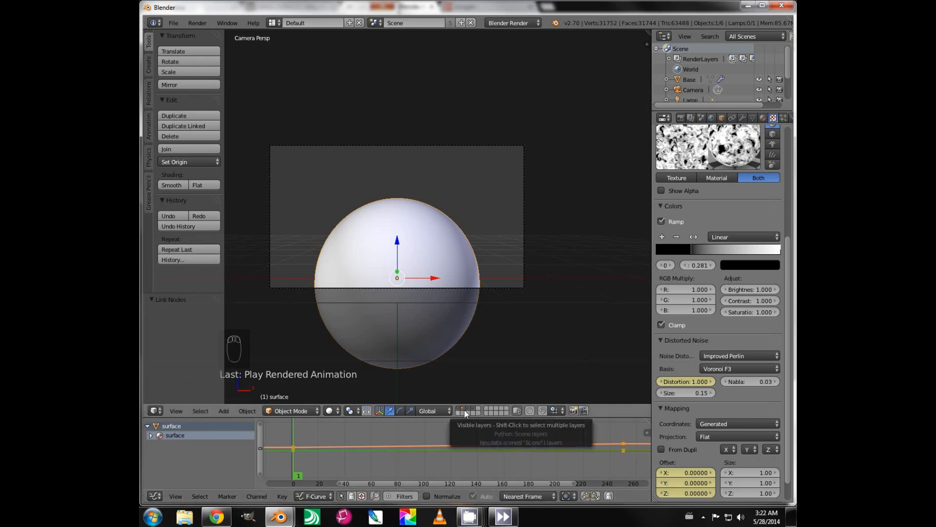
pyautogui.scroll(-3, 712, 71)
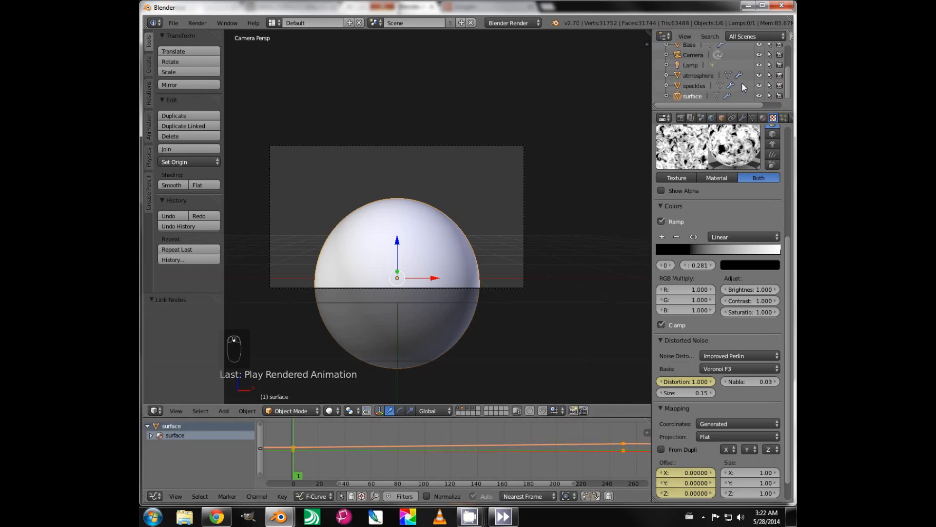
pyautogui.keyDown('ctrl'); pyautogui.click(678, 75); pyautogui.keyUp('ctrl')
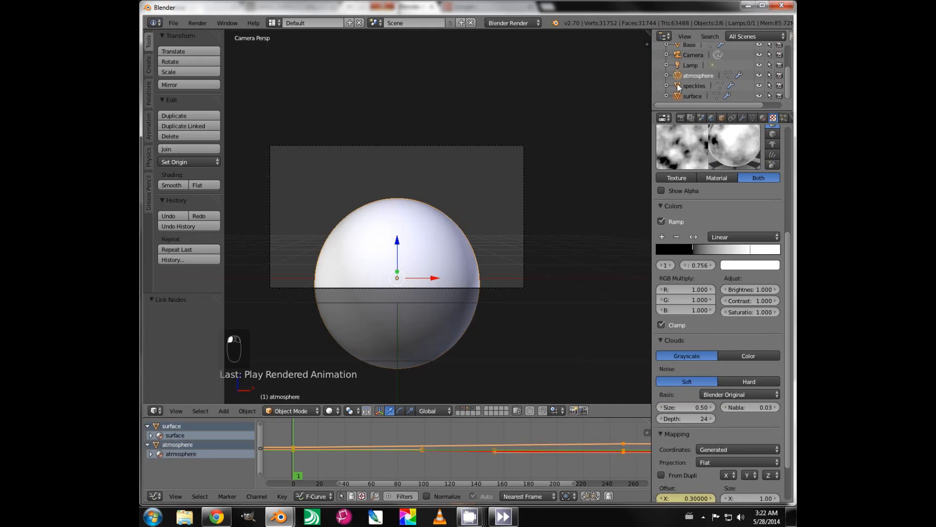
pyautogui.keyDown('ctrl'); pyautogui.click(677, 84); pyautogui.keyUp('ctrl')
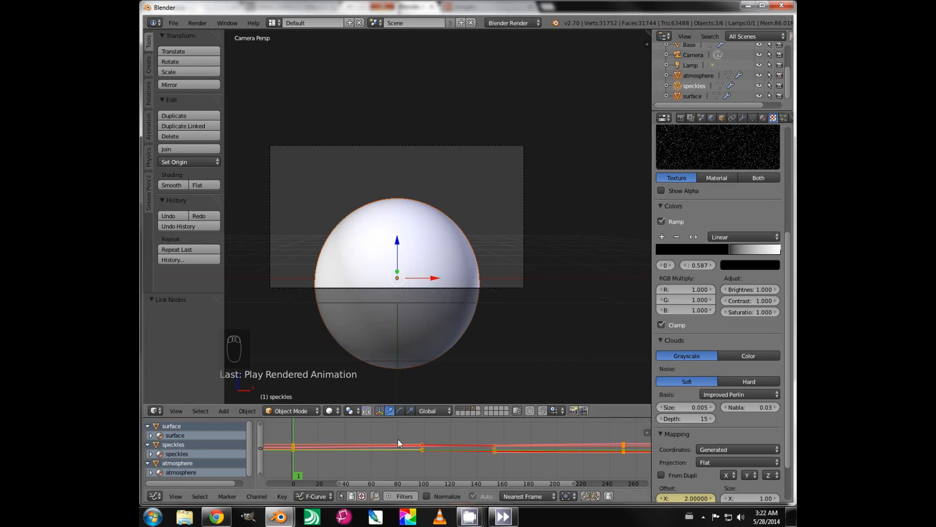
pyautogui.press('t')
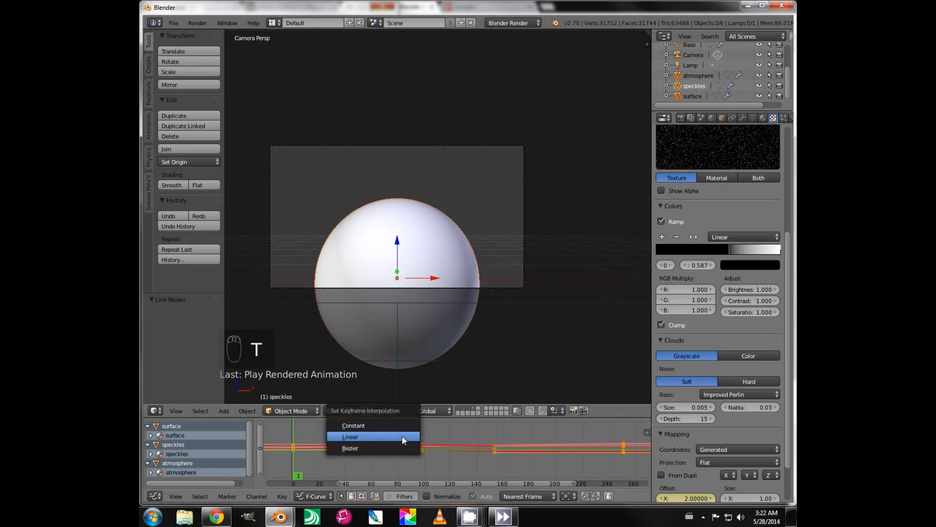
pyautogui.click(391, 437)
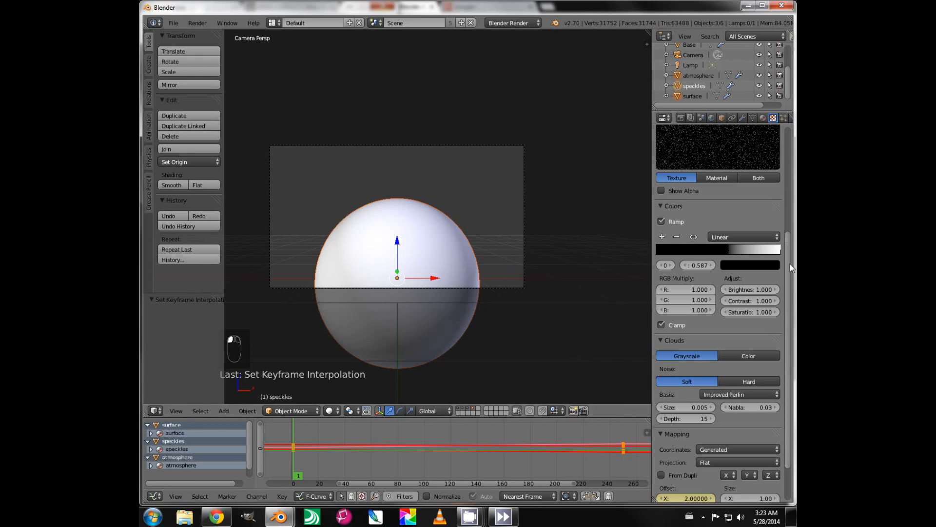
# Step: Reduce the render resolution percentage to 30%
pyautogui.scroll(-2, 790, 273)
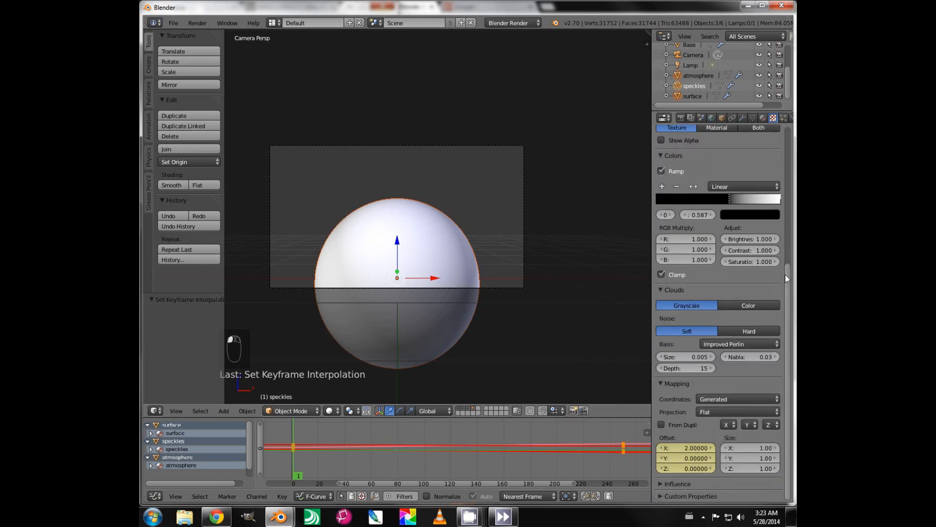
pyautogui.scroll(1, 785, 274)
pyautogui.click(681, 118)
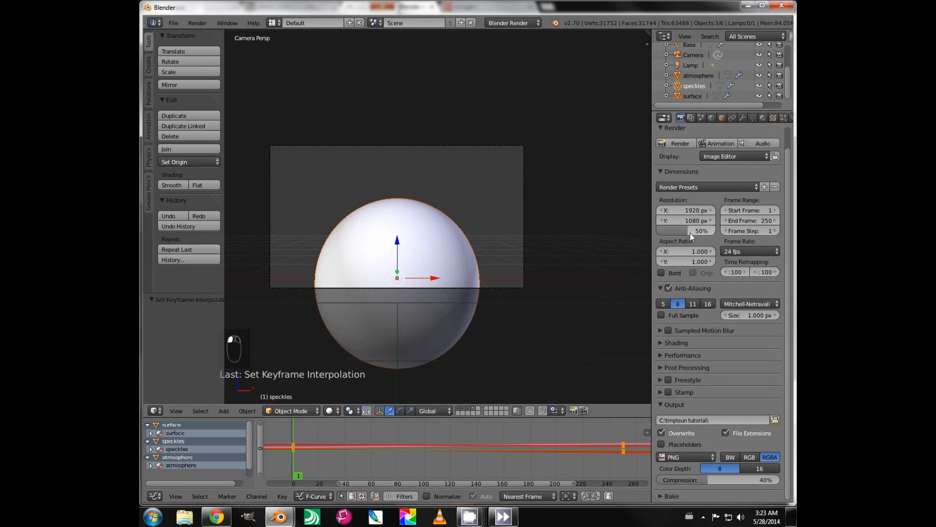
pyautogui.moveTo(687, 235); pyautogui.dragTo(674, 234)
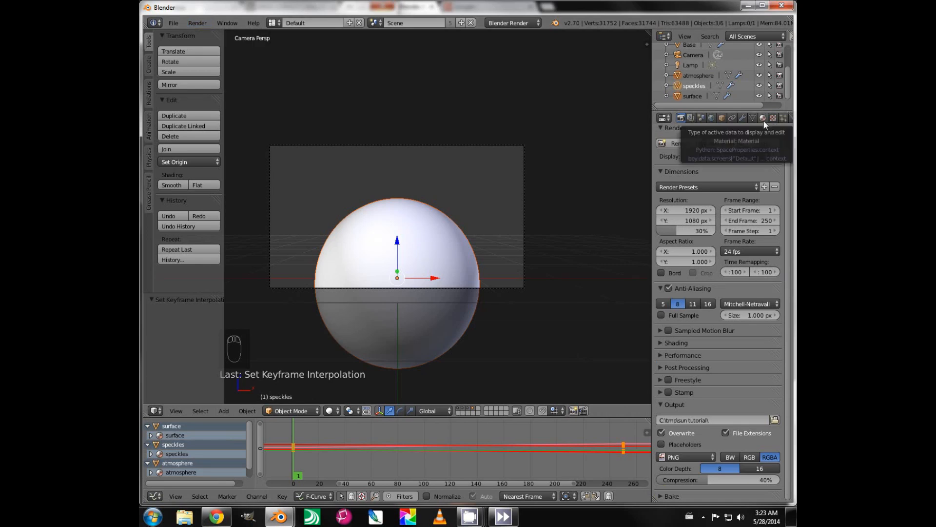
# Step: Create a folder named tut2 inside the sun tutorial directory and set it as the render output path
pyautogui.click(775, 421)
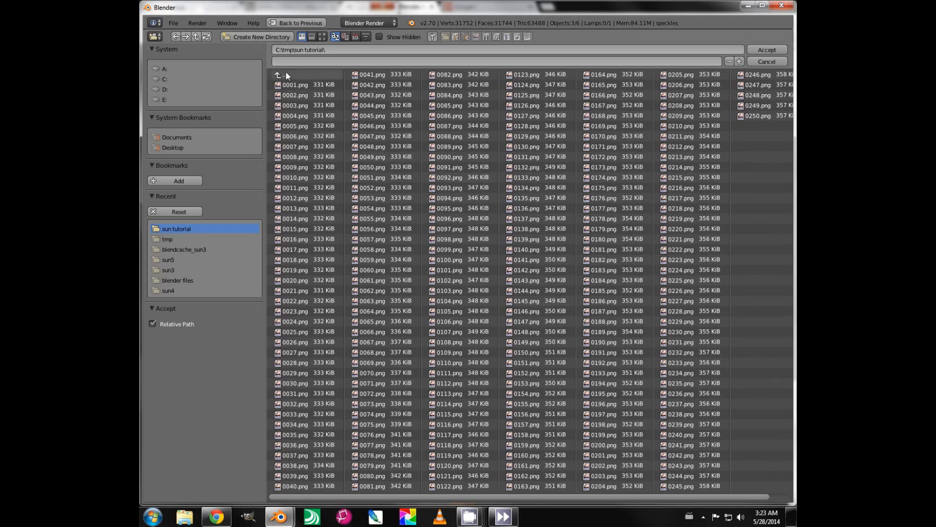
pyautogui.click(262, 36)
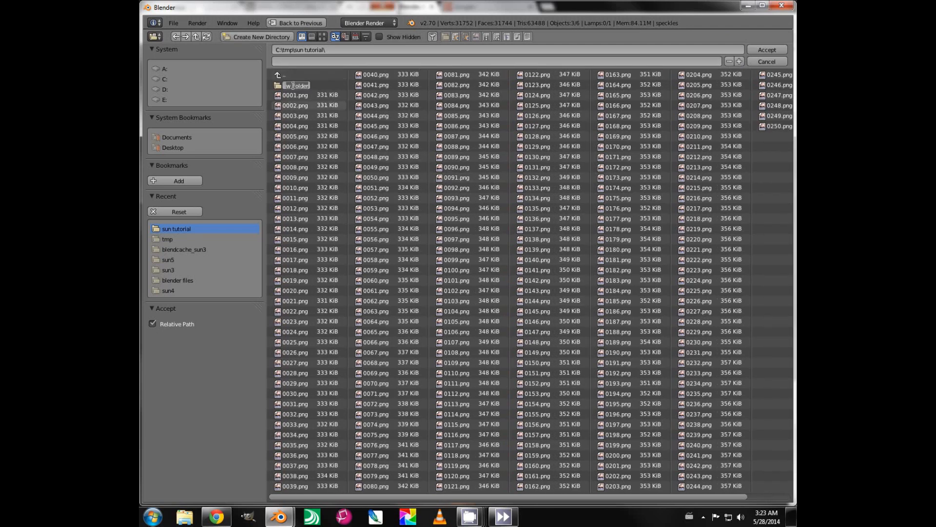
pyautogui.click(293, 85)
pyautogui.moveTo(308, 85); pyautogui.dragTo(284, 84)
pyautogui.write('tut2')
pyautogui.press('Return')
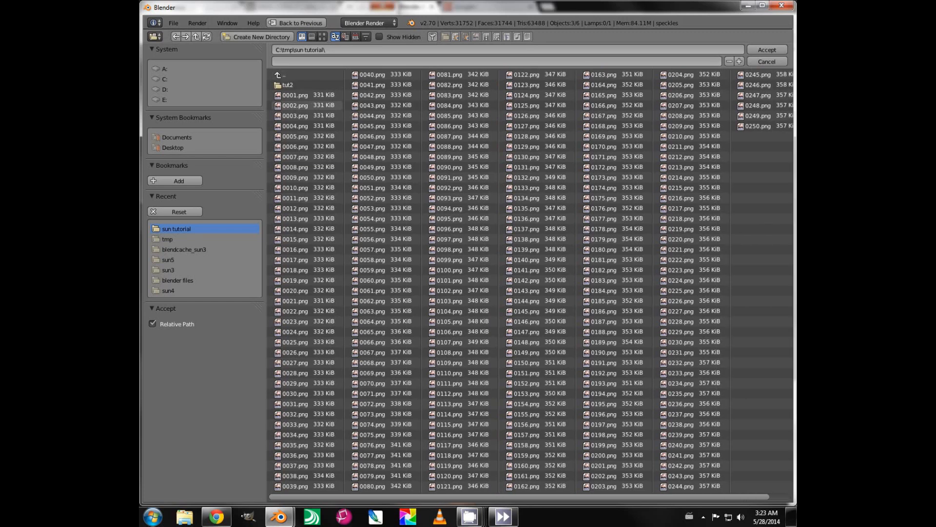
pyautogui.click(293, 86)
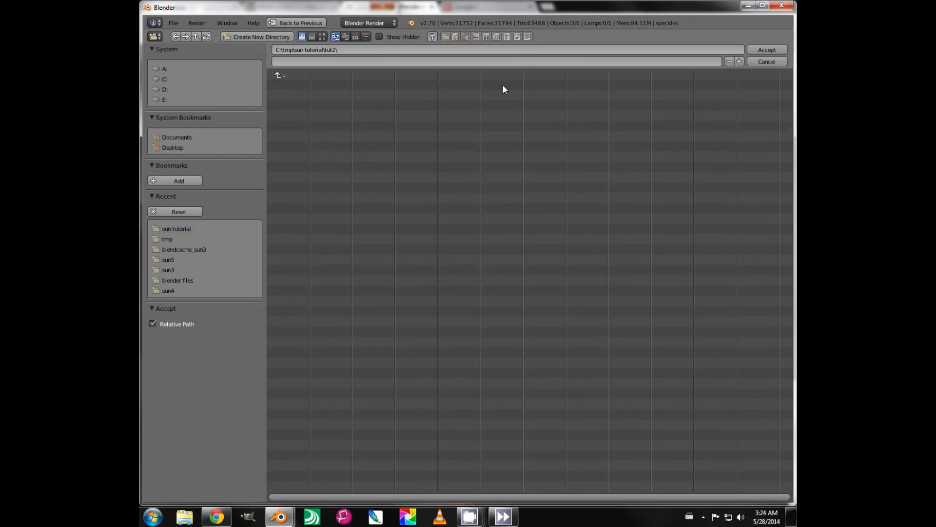
pyautogui.click(758, 50)
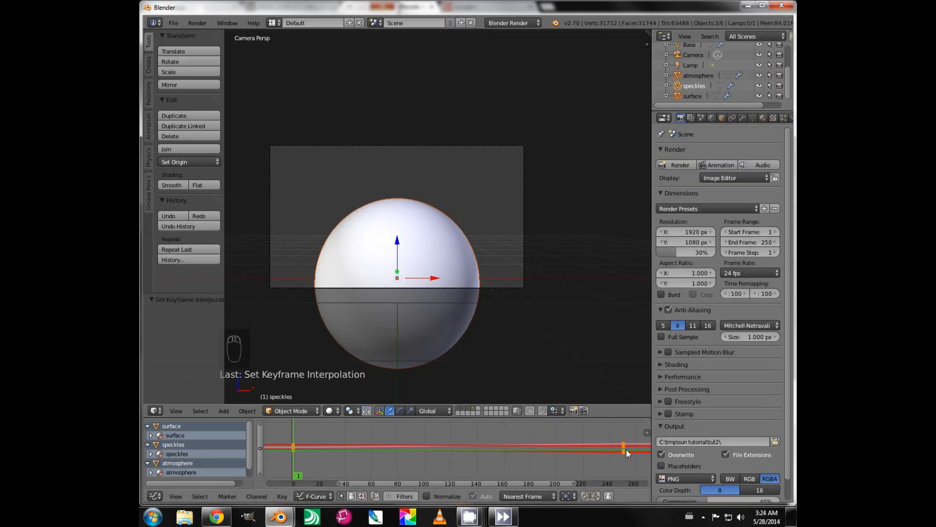
# Step: Render the full animation and play back the rendered frames in a maximized player window
pyautogui.click(721, 165)
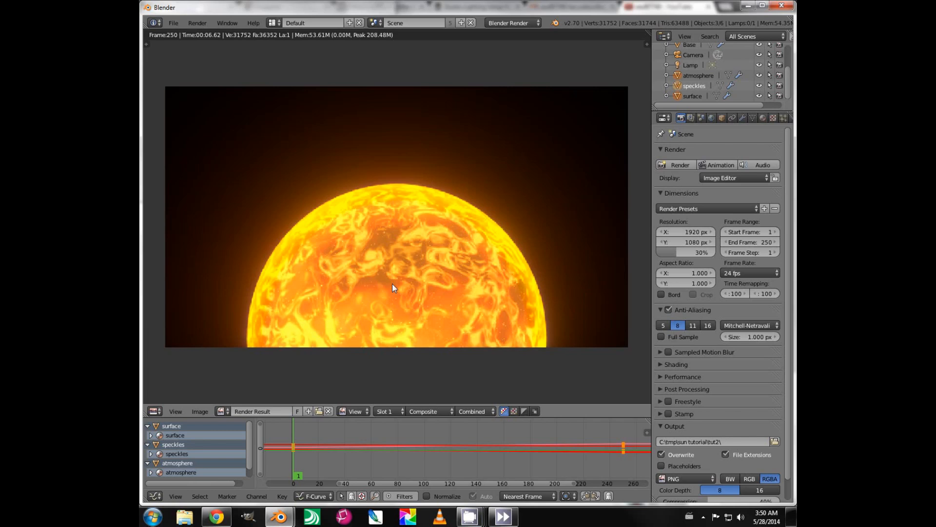
pyautogui.click(201, 24)
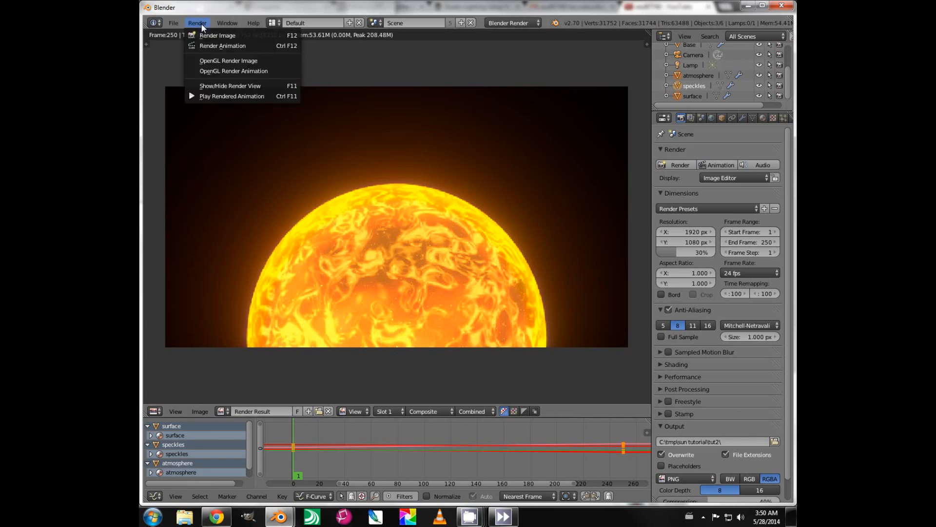
pyautogui.click(214, 96)
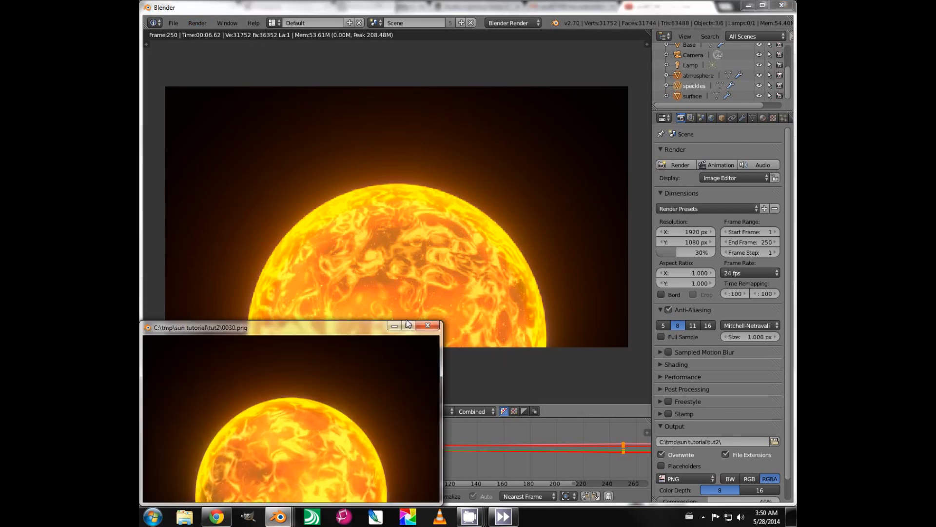
pyautogui.click(408, 325)
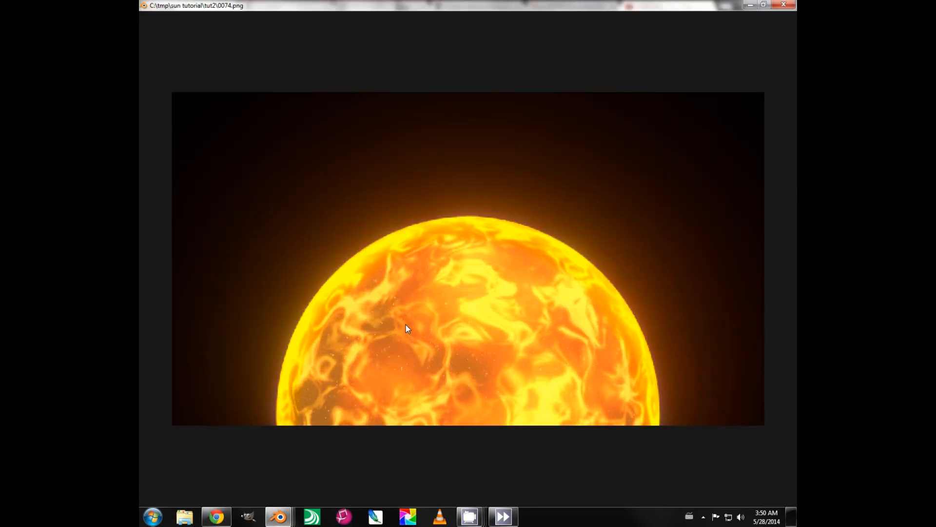